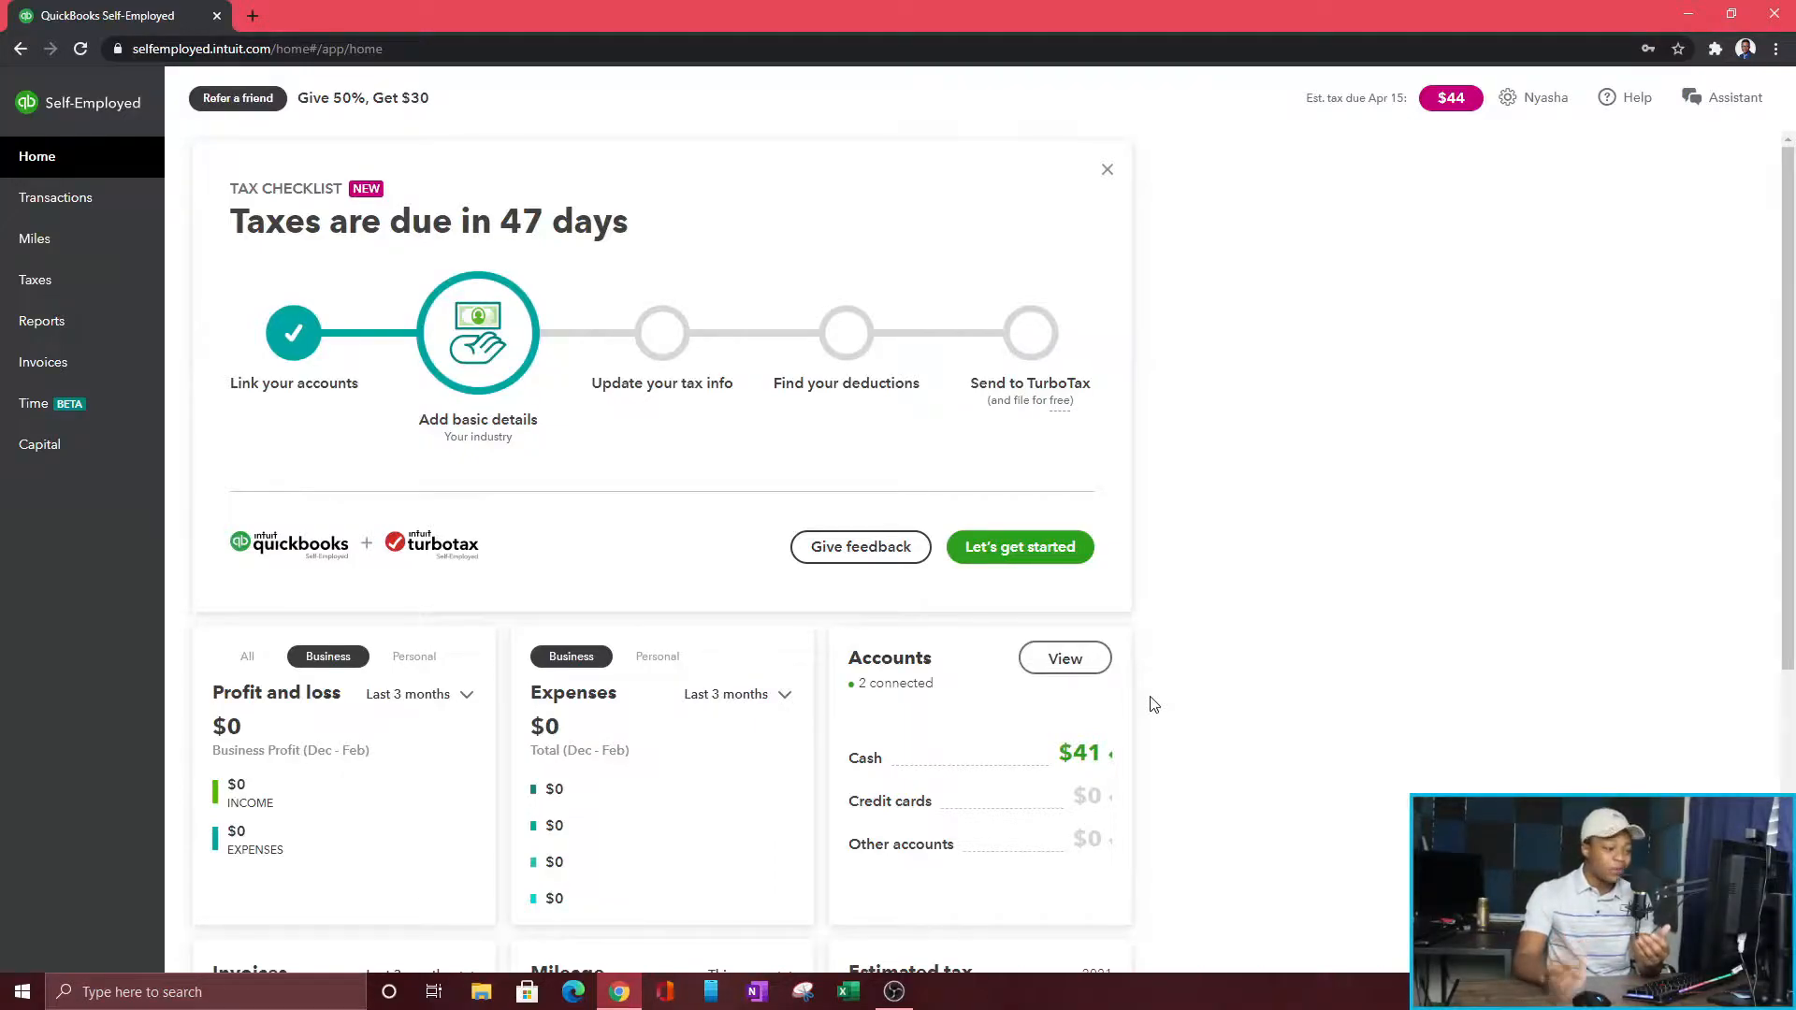
Step: Look over the home dashboard's profit and loss, expenses, accounts, invoices, mileage and estimated tax summaries
{"action": "scroll", "coordinate": [1164, 739], "scroll_direction": "down", "scroll_amount": 2}
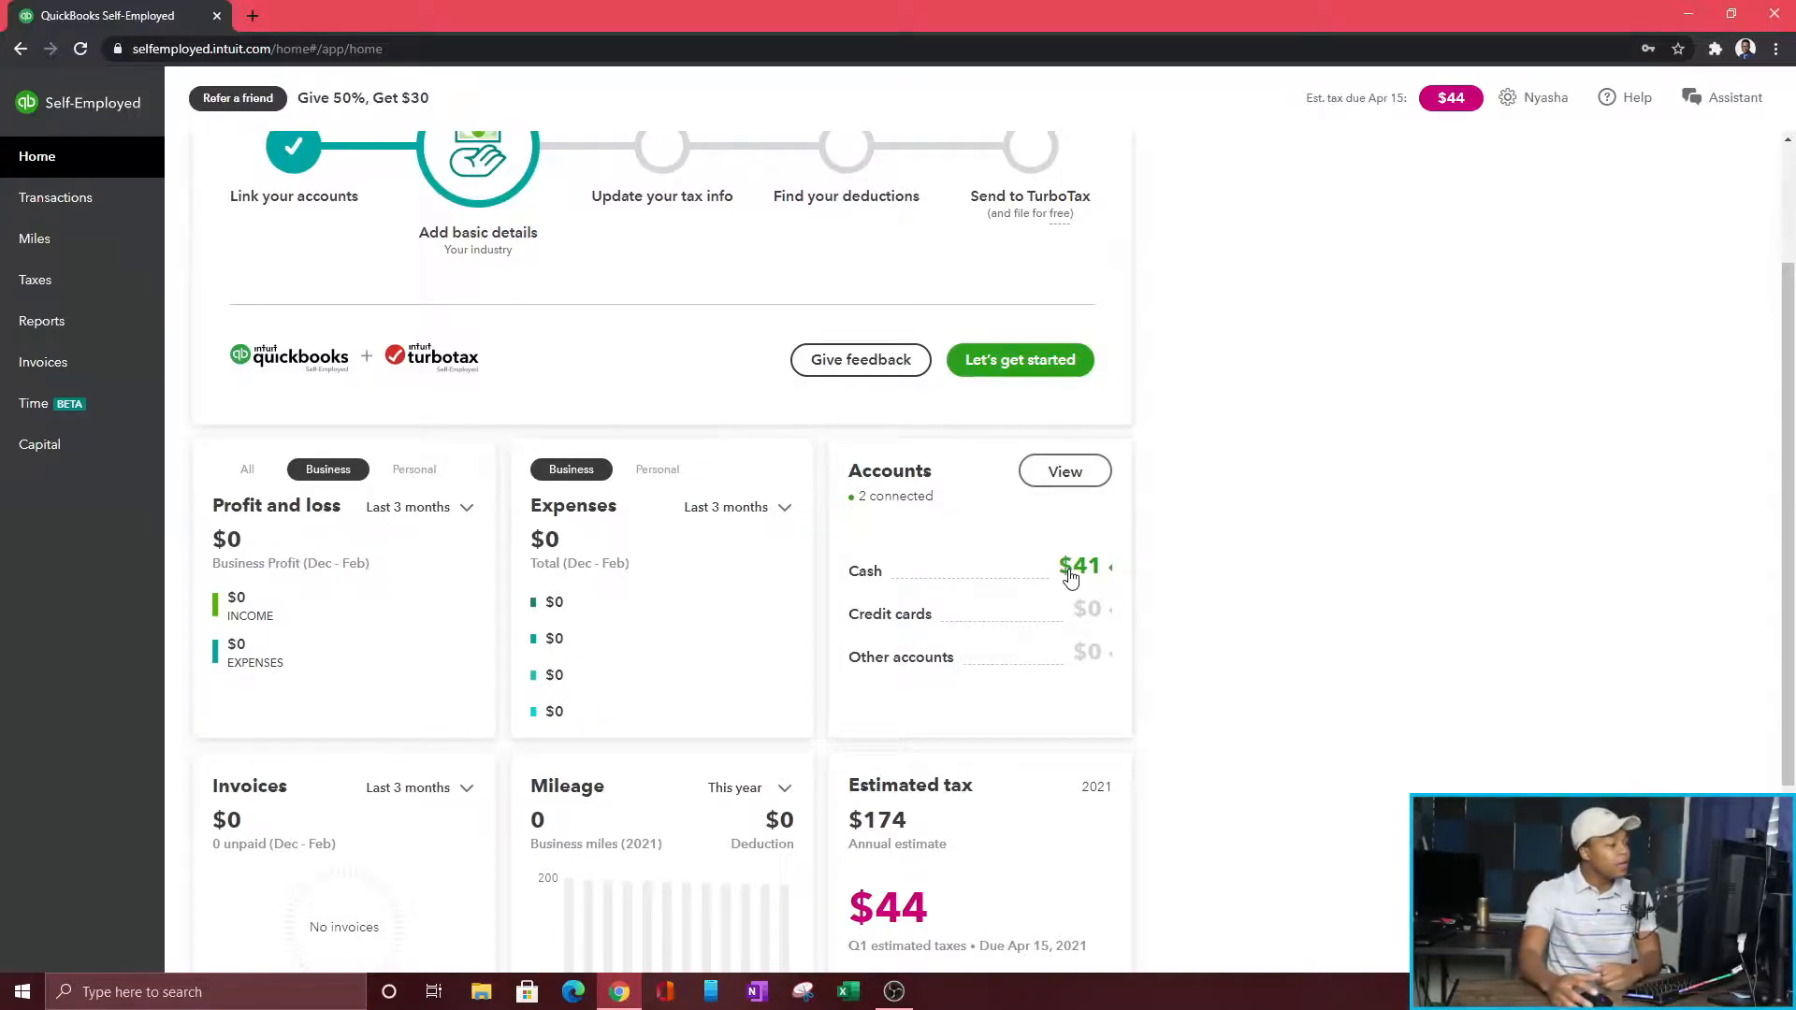
{"action": "scroll", "coordinate": [598, 440], "scroll_direction": "up", "scroll_amount": 1}
{"action": "scroll", "coordinate": [621, 550], "scroll_direction": "down", "scroll_amount": 2}
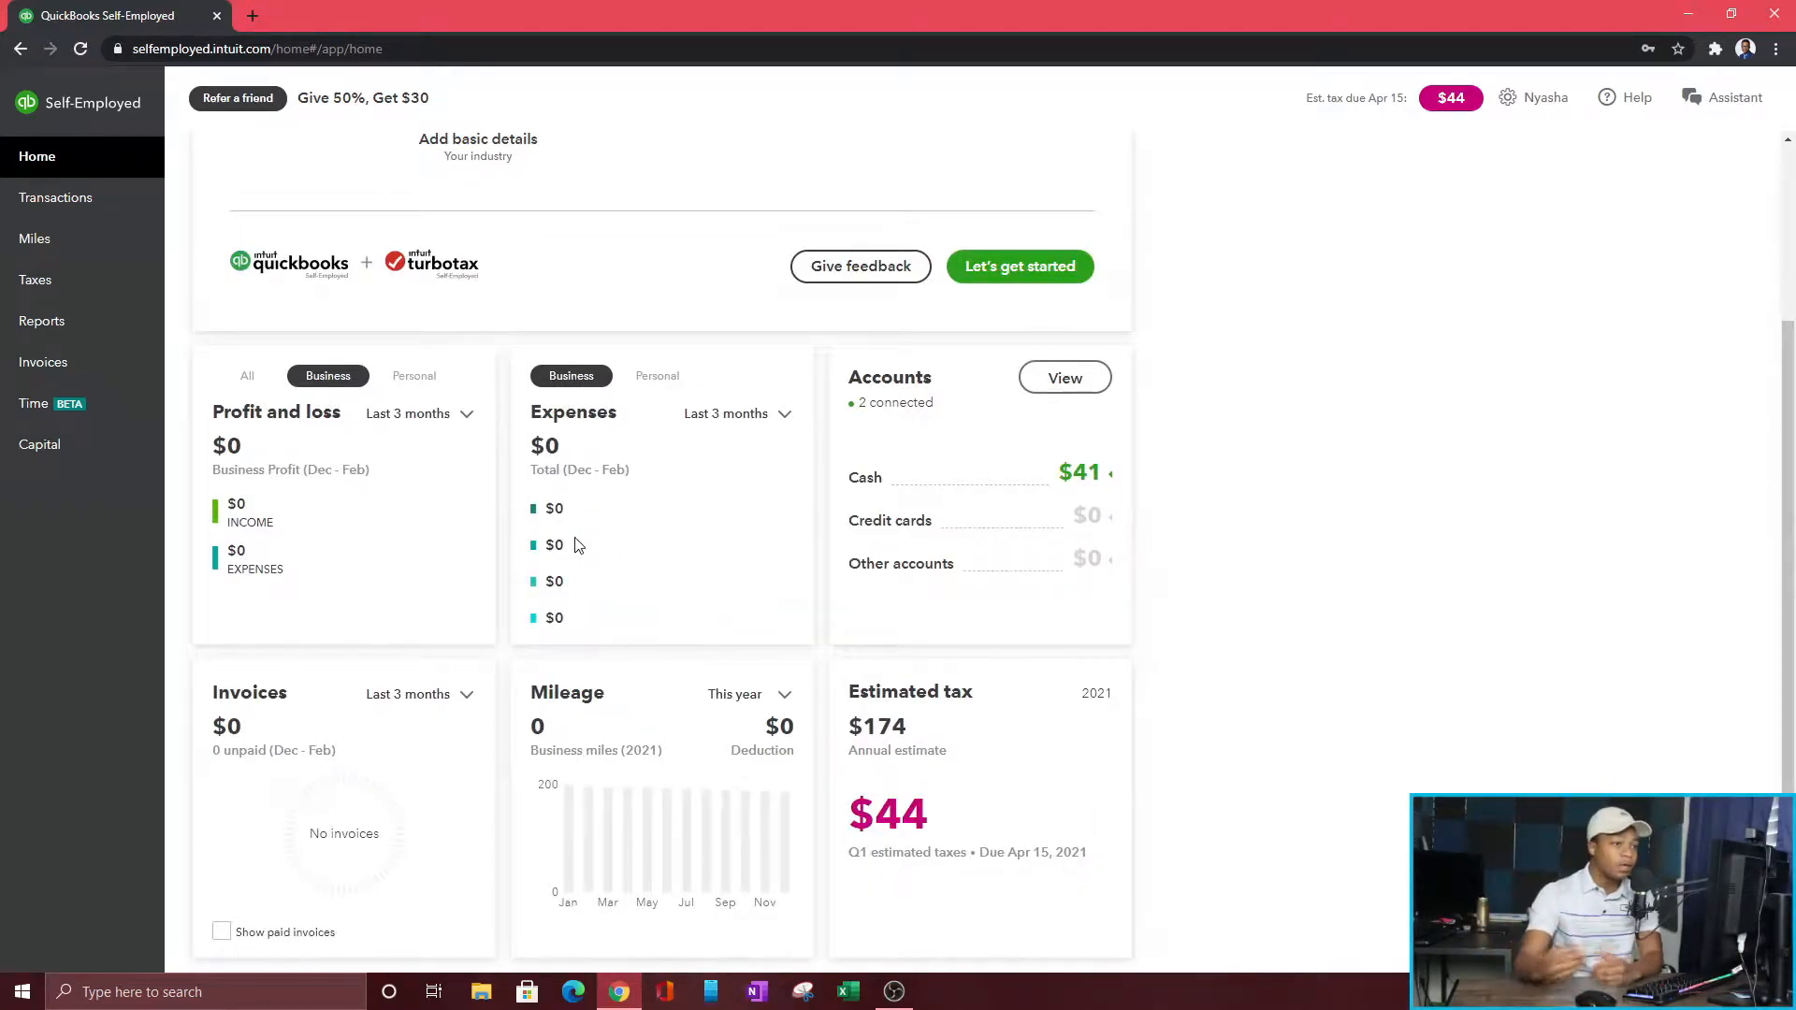
{"action": "scroll", "coordinate": [578, 546], "scroll_direction": "up", "scroll_amount": 3}
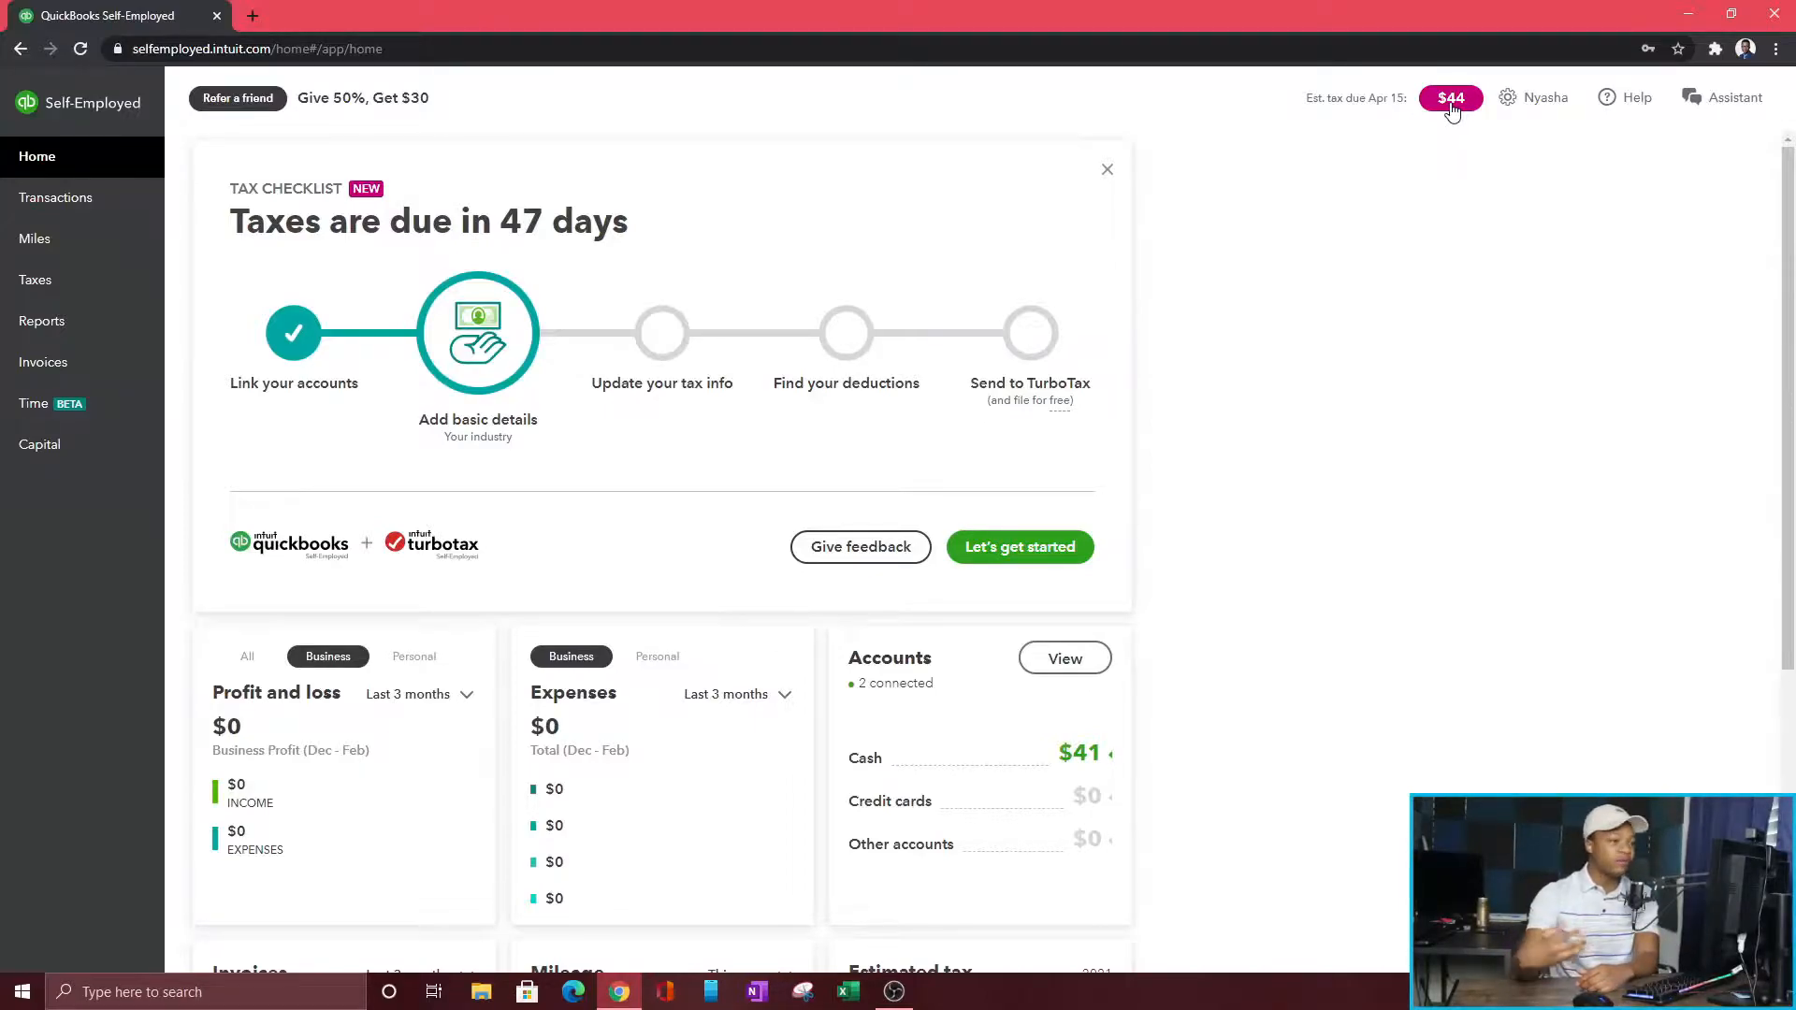
Step: View the connected bank accounts and the choices for connecting another bank or credit card, and return to the home page
{"action": "left_click", "coordinate": [1525, 103]}
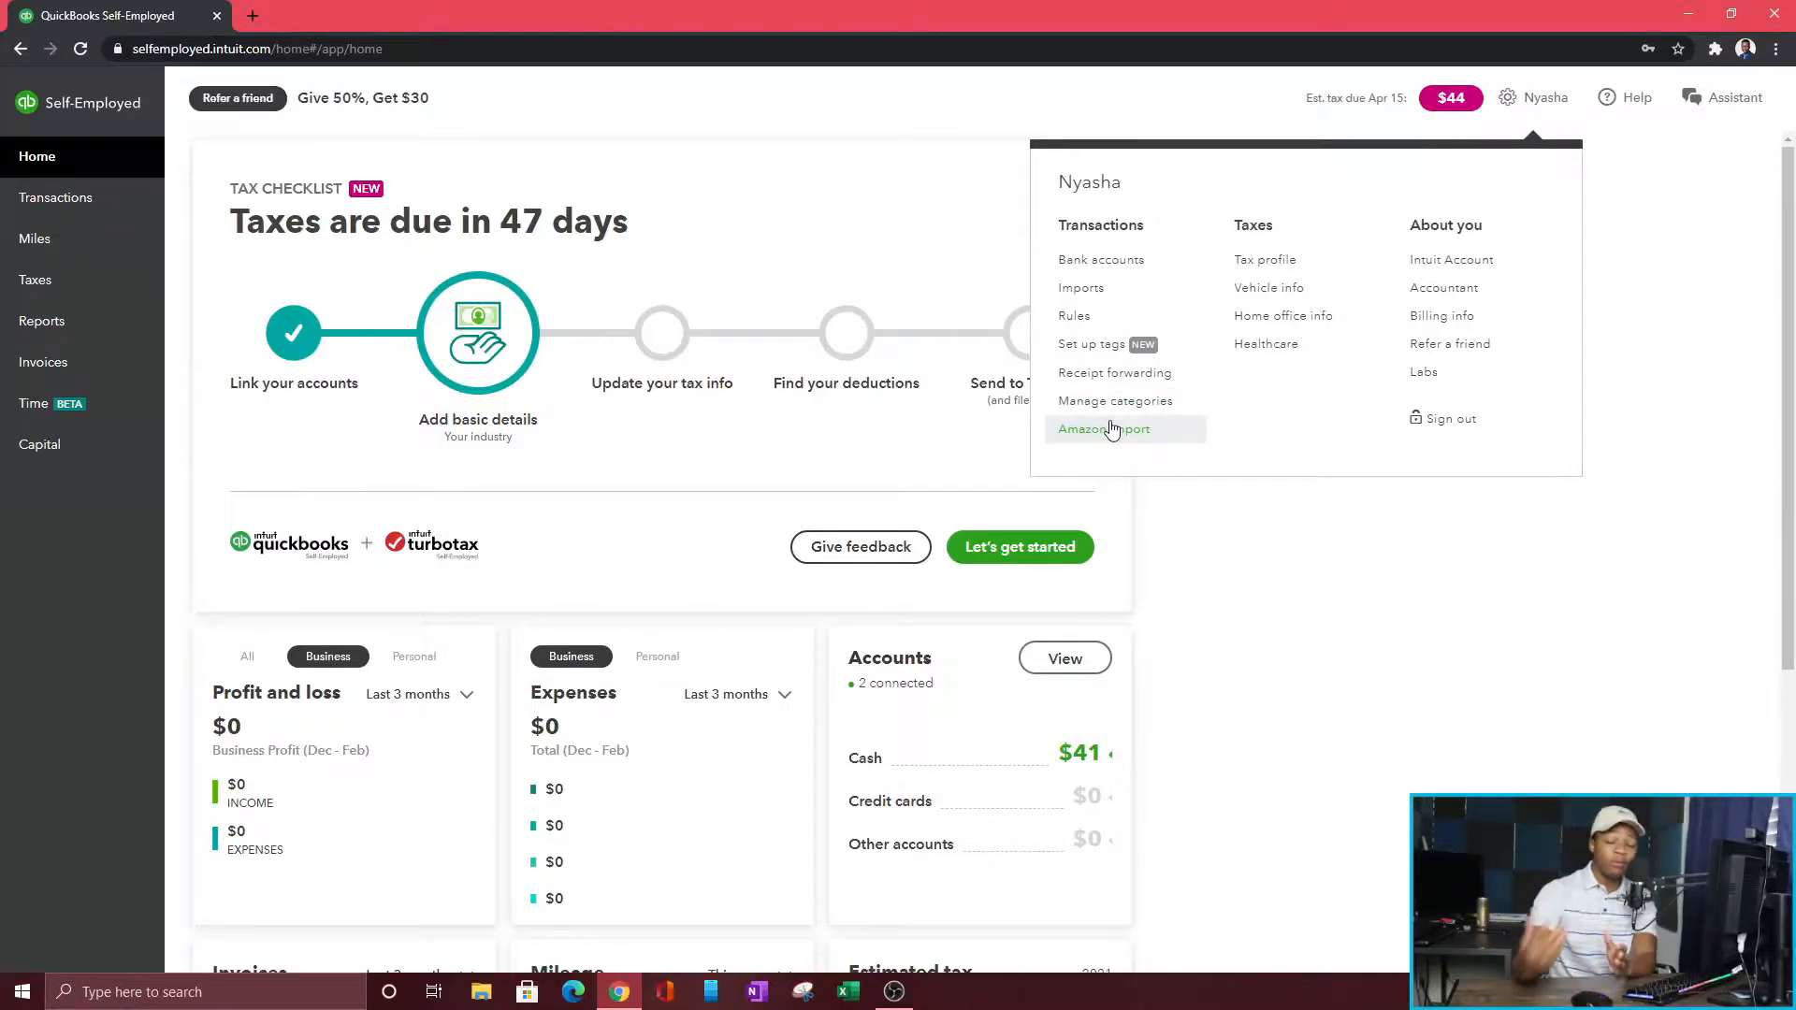
{"action": "left_click", "coordinate": [1104, 262]}
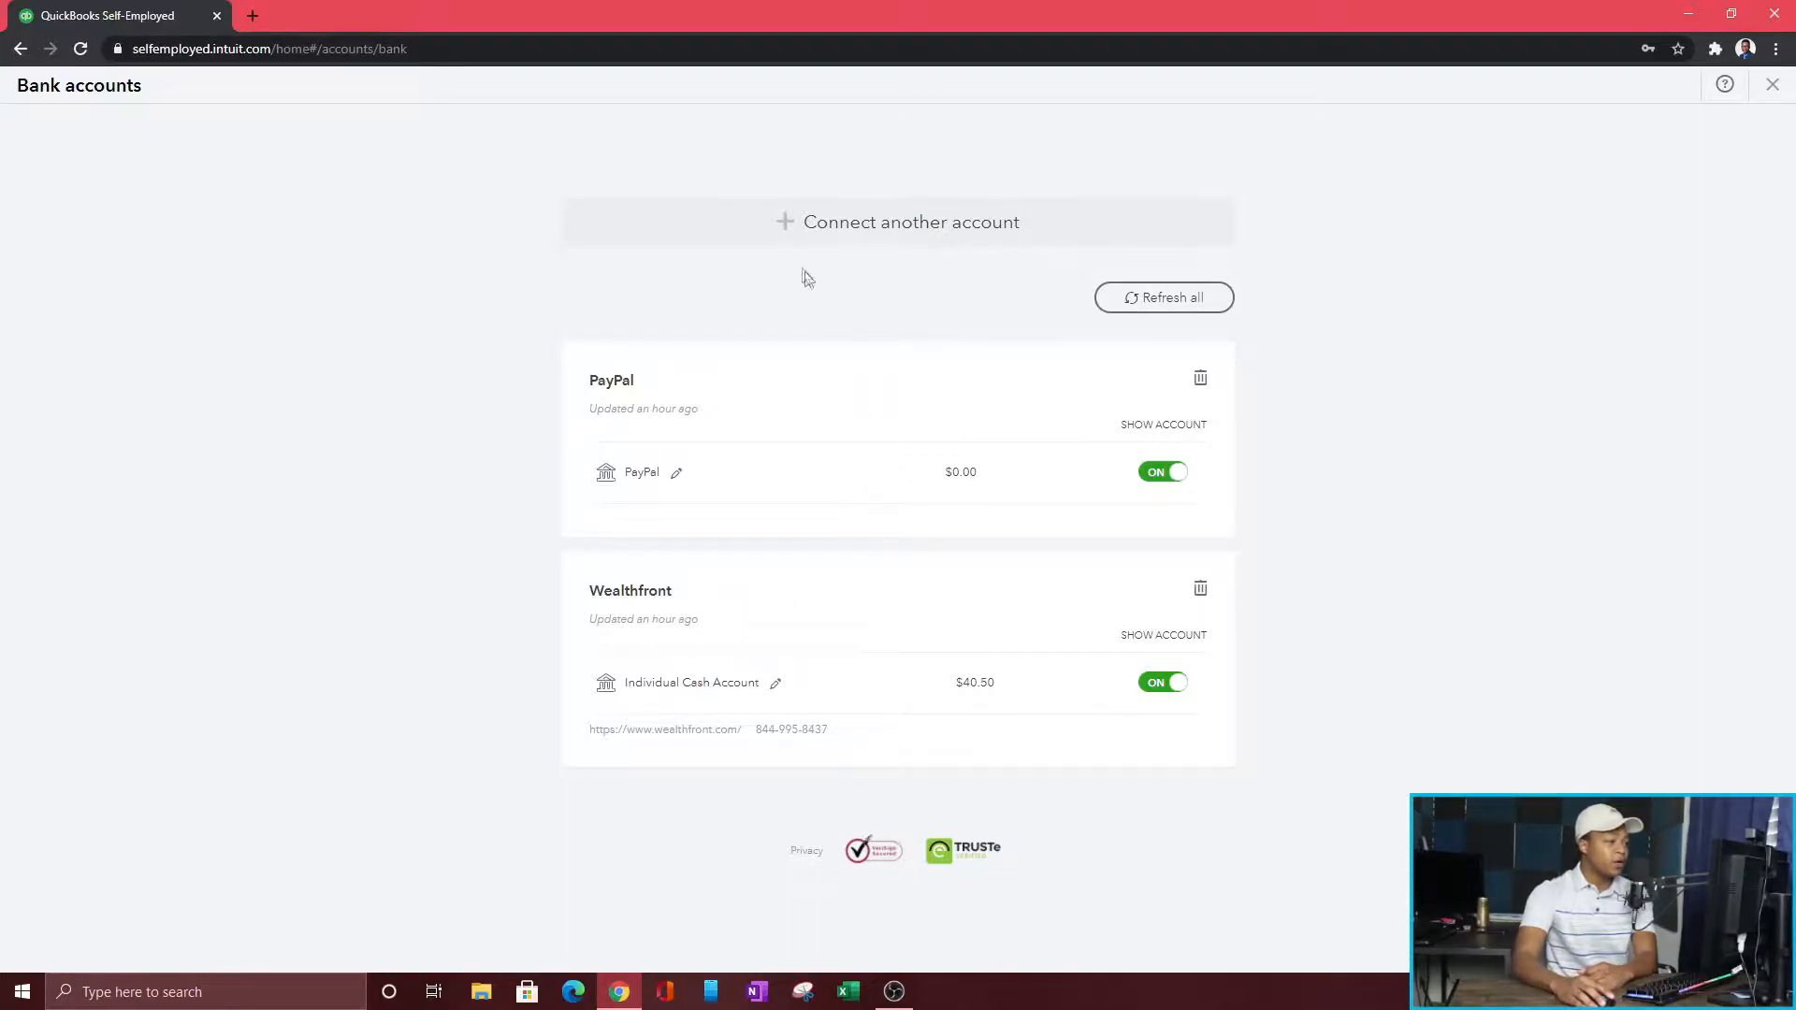
{"action": "left_click", "coordinate": [805, 226]}
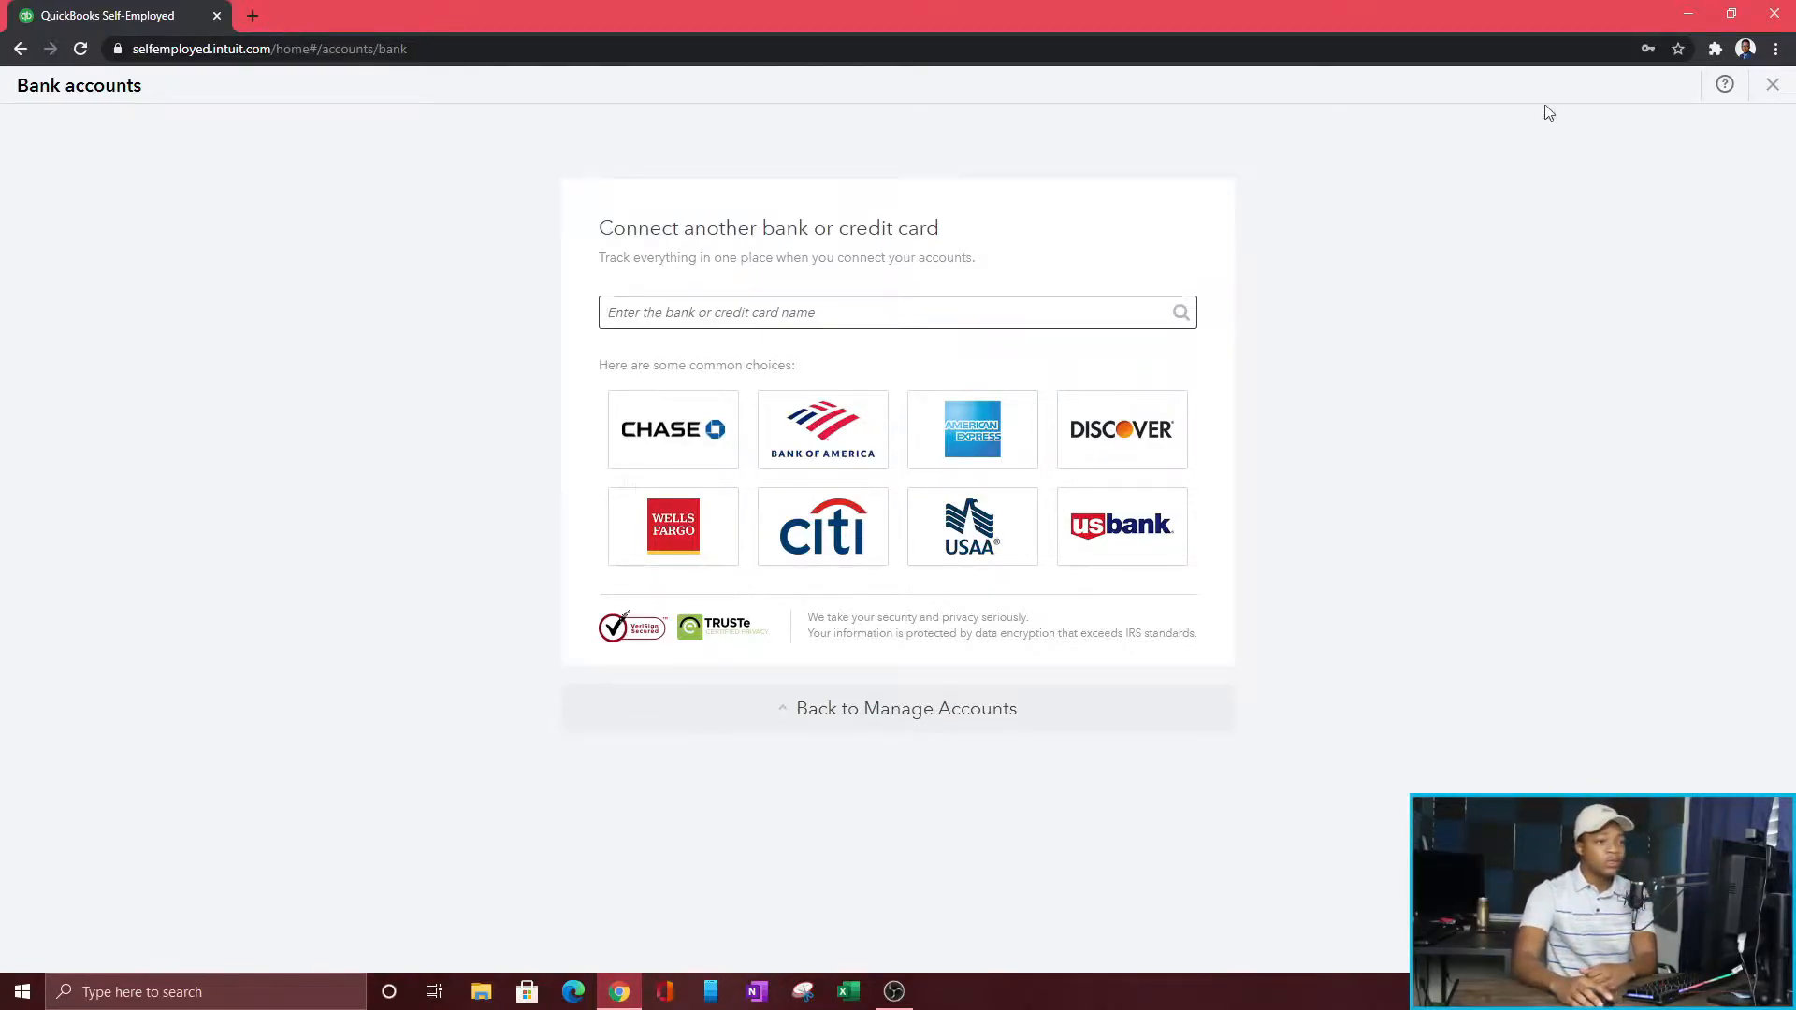
{"action": "left_click", "coordinate": [1773, 85]}
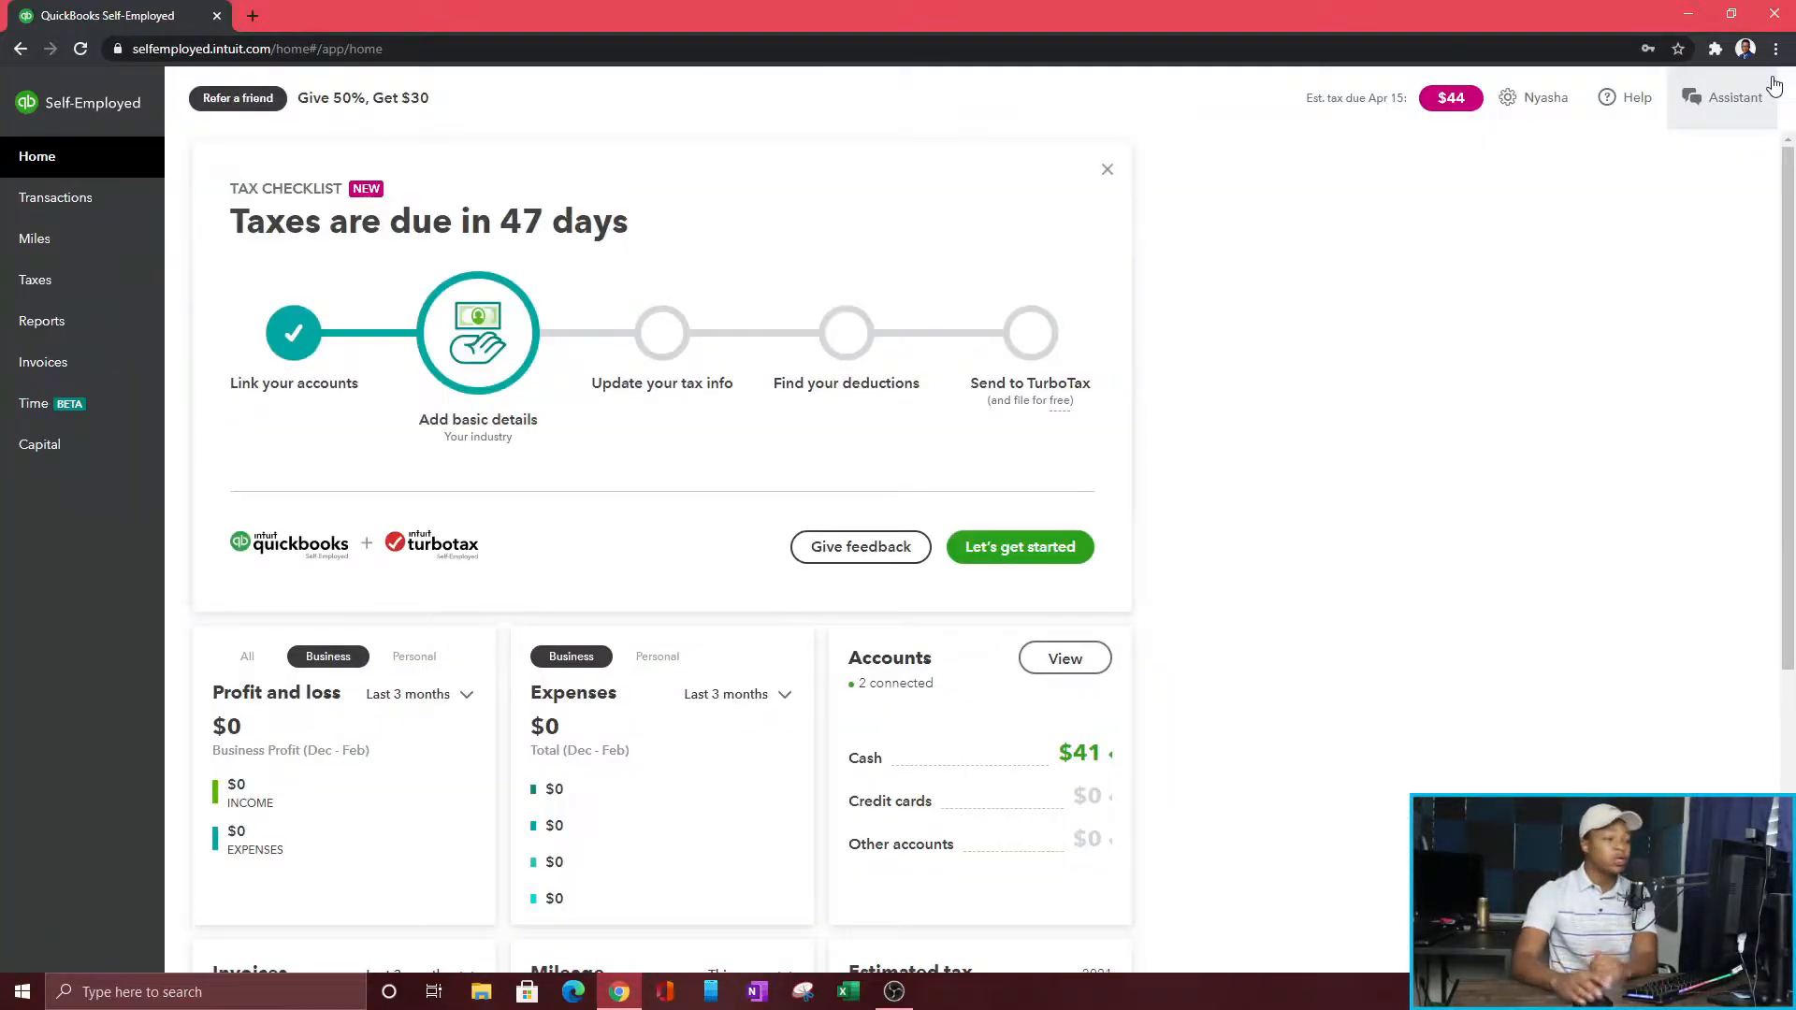
Step: View the import transactions page and open the list of transaction rules
{"action": "mouse_move", "coordinate": [1523, 110]}
{"action": "left_click", "coordinate": [1080, 287]}
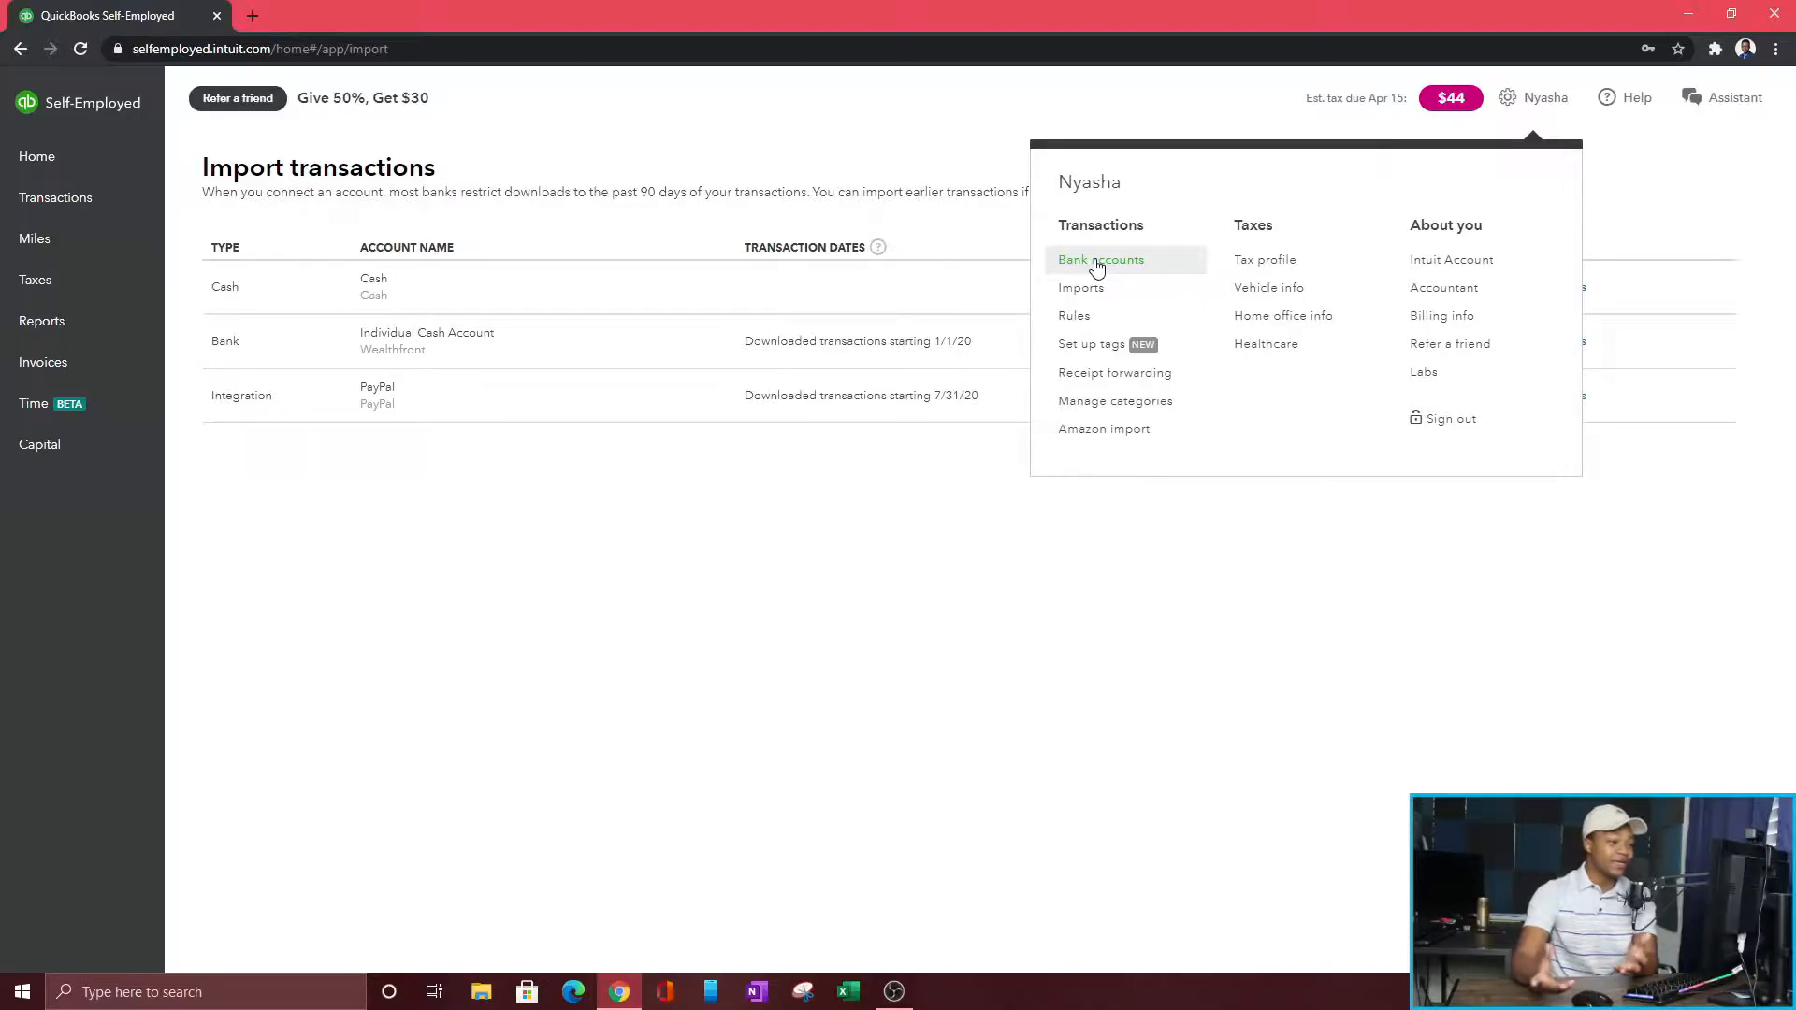
{"action": "left_click", "coordinate": [1076, 316]}
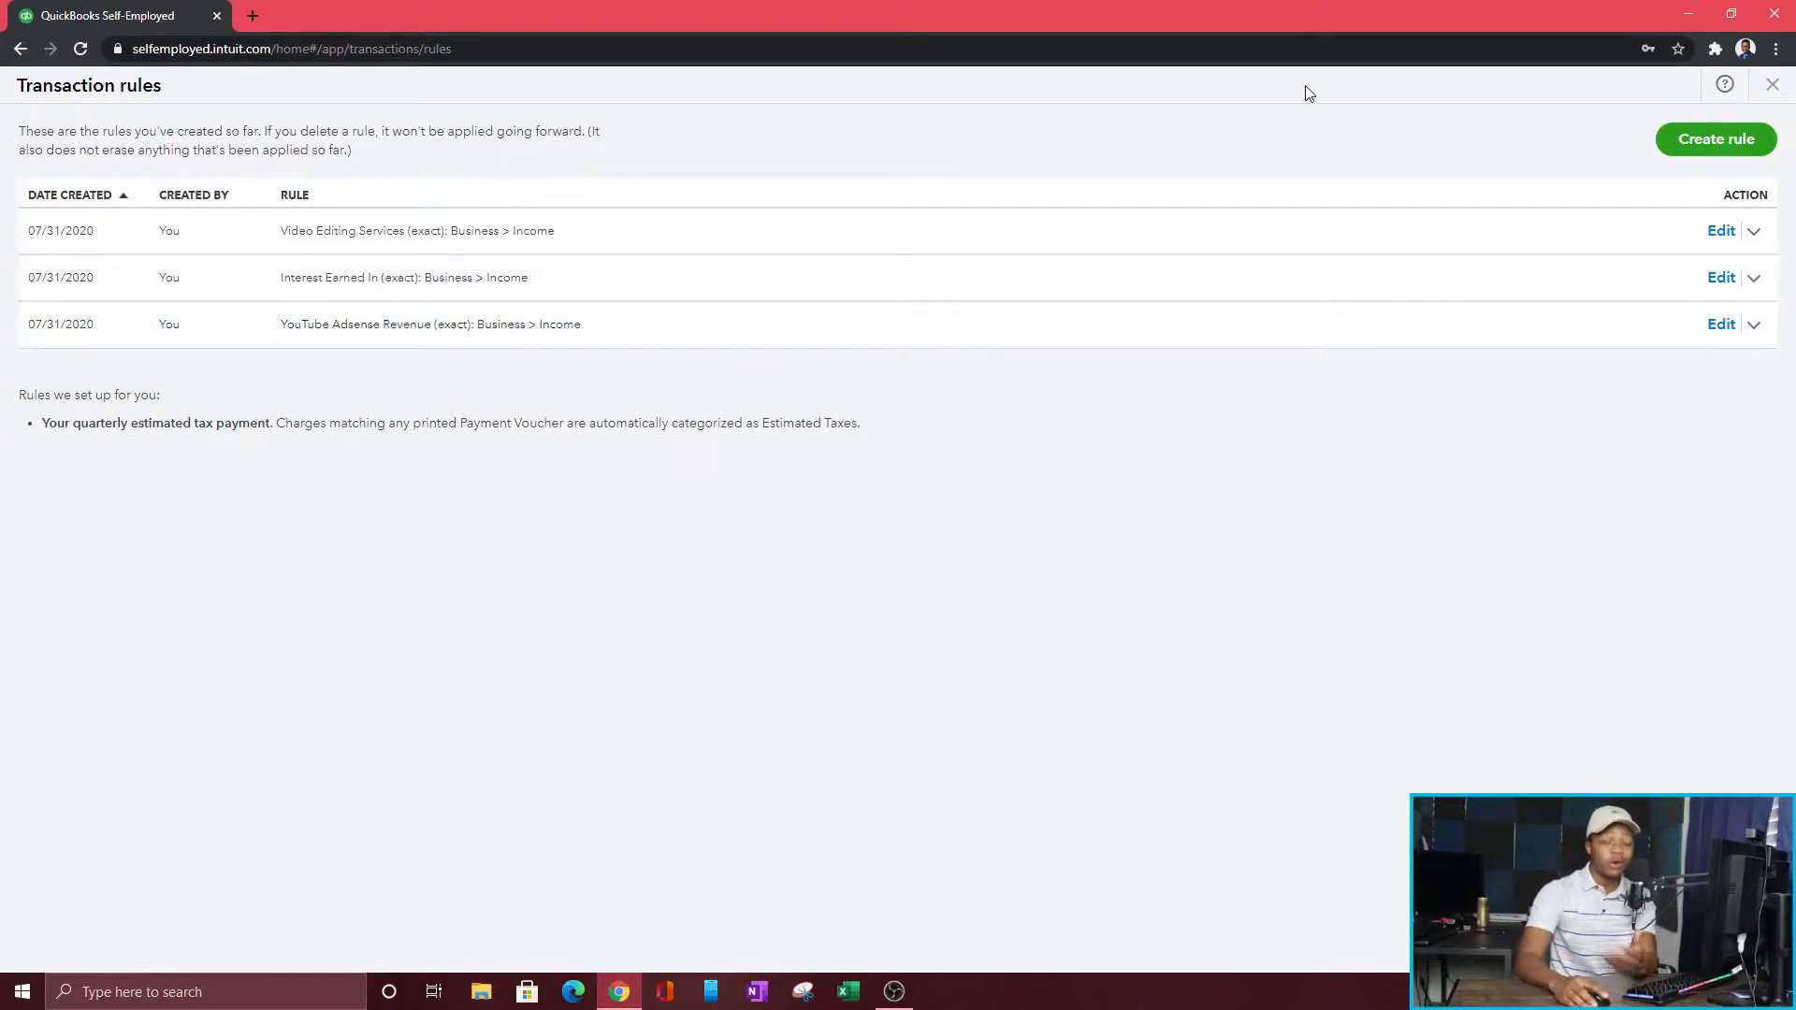
Step: Start a new transaction rule with the description Video, trying exact matching off and turning it back on
{"action": "left_click", "coordinate": [1735, 140]}
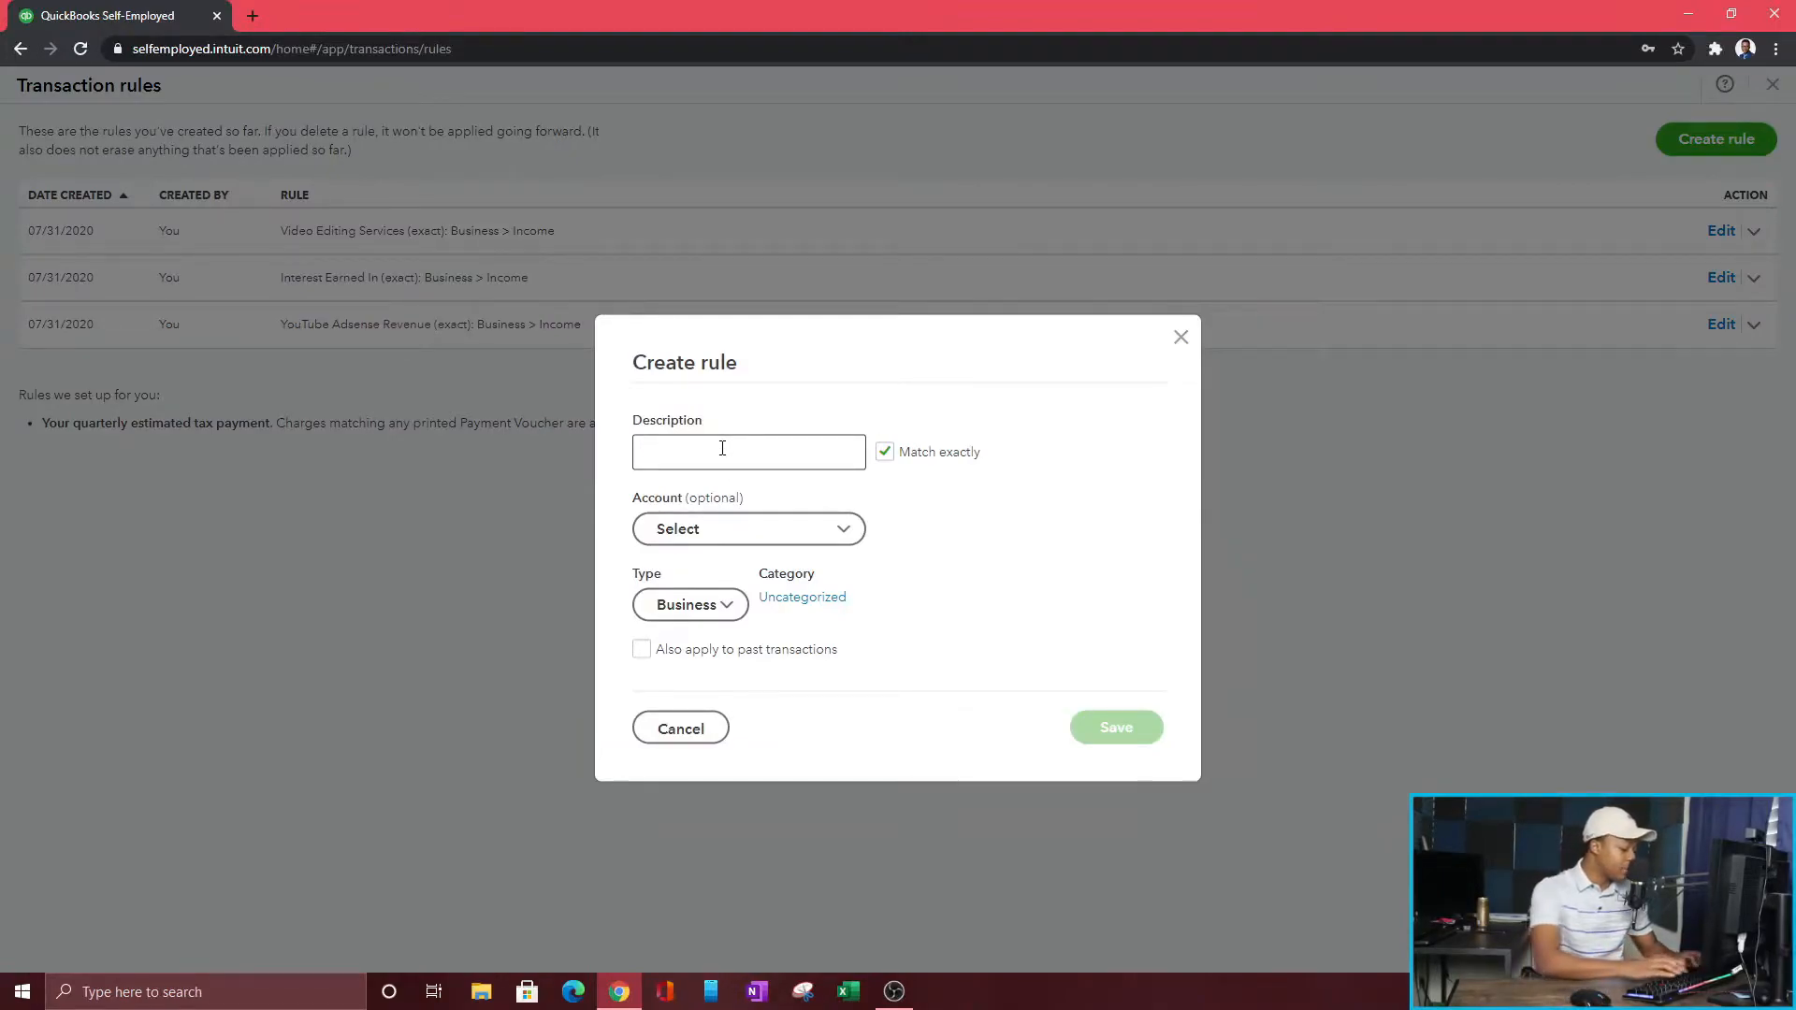
{"action": "type", "text": "Video"}
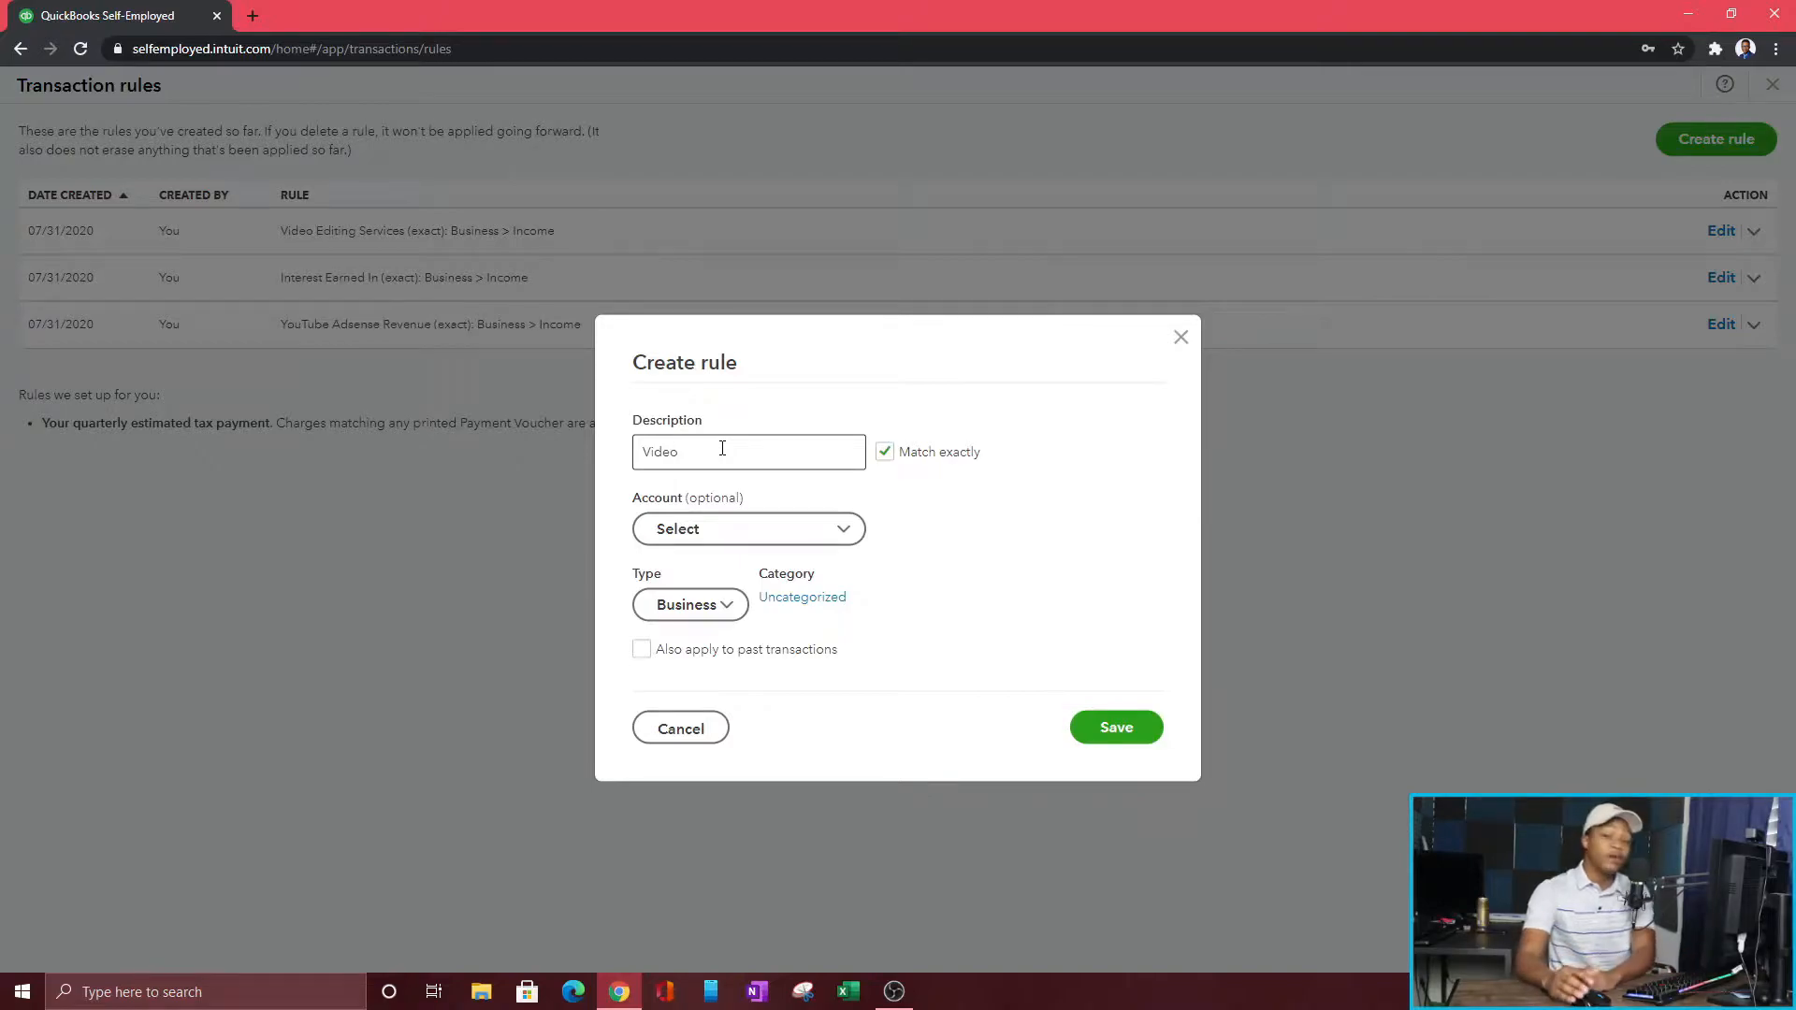
{"action": "mouse_move", "coordinate": [887, 458]}
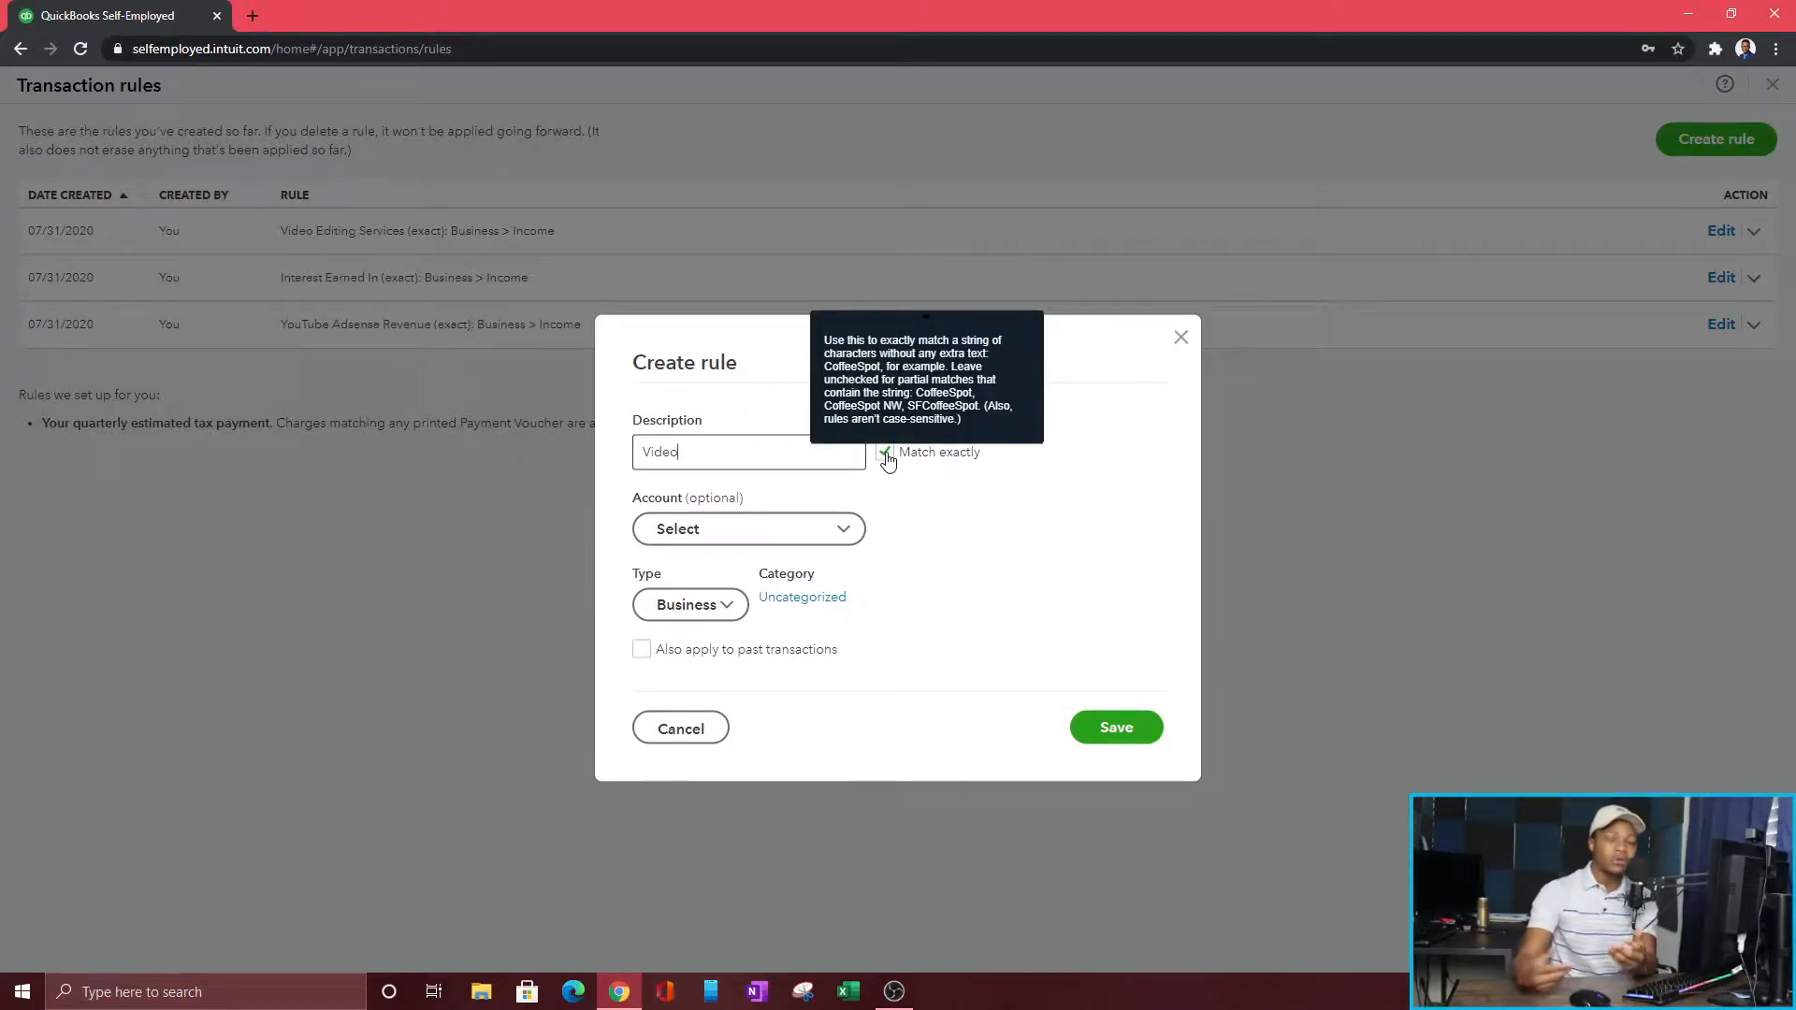
{"action": "left_click", "coordinate": [887, 459]}
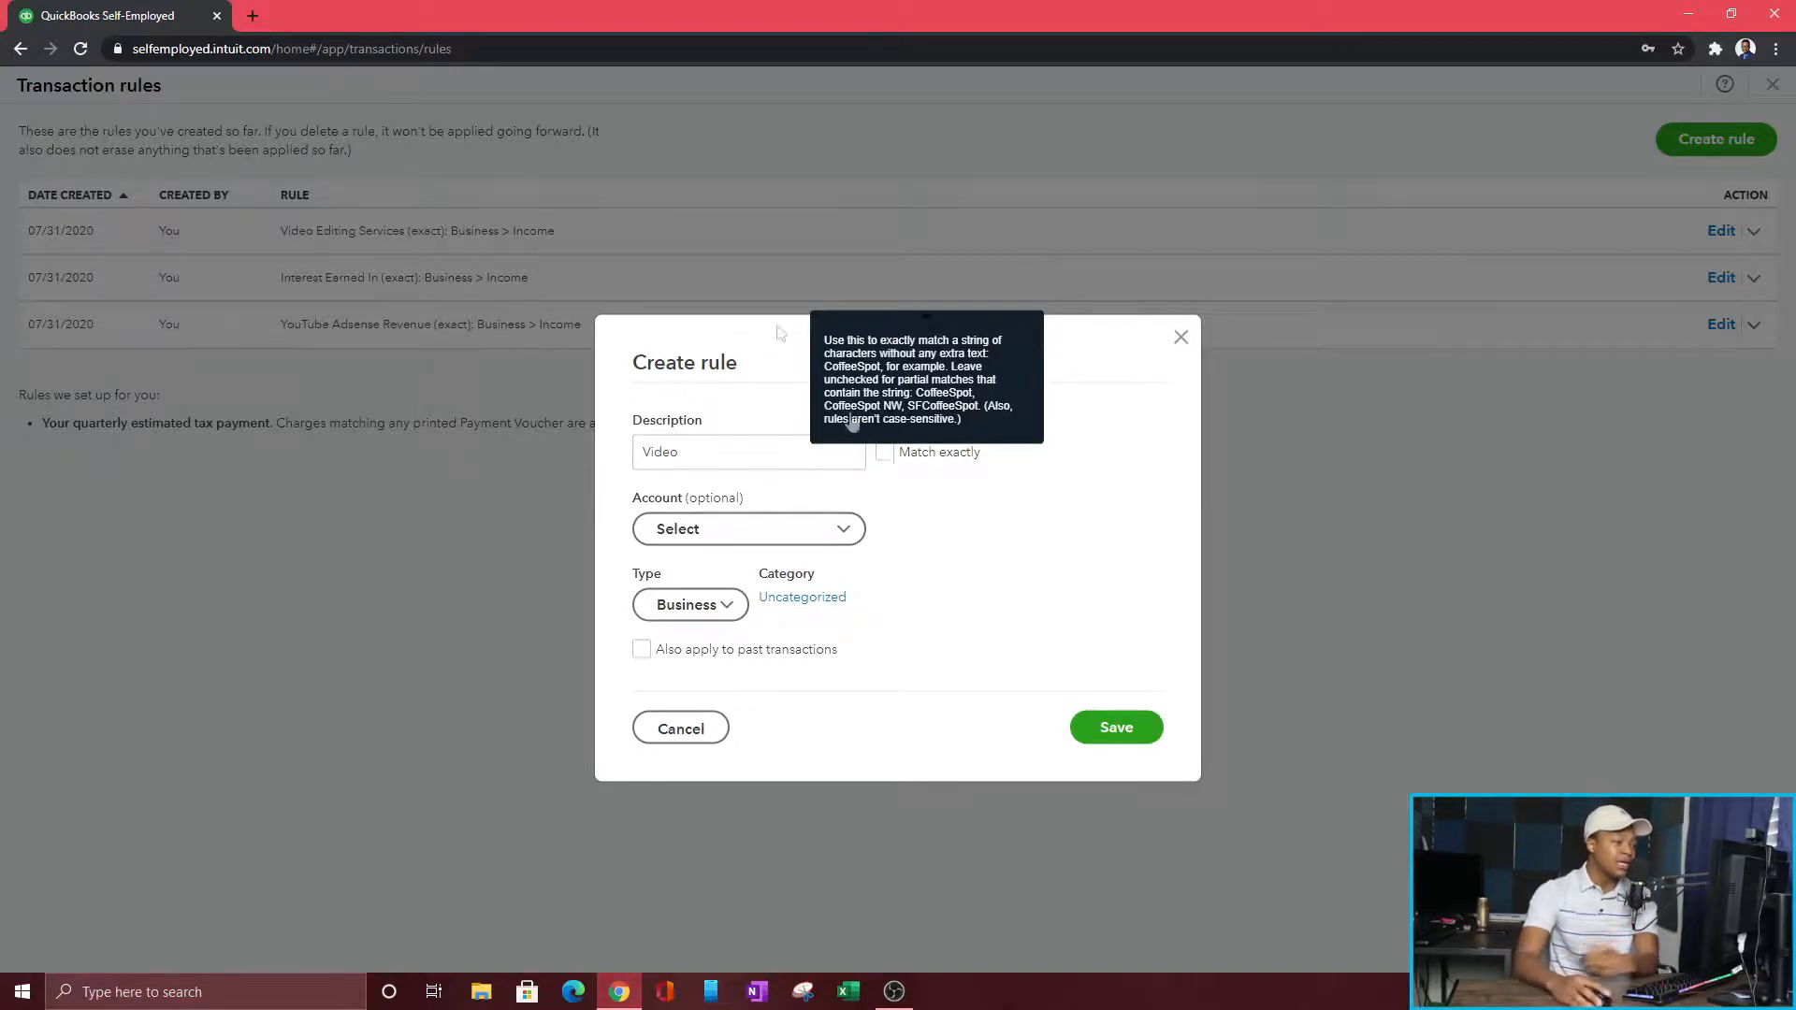
{"action": "left_click", "coordinate": [685, 455]}
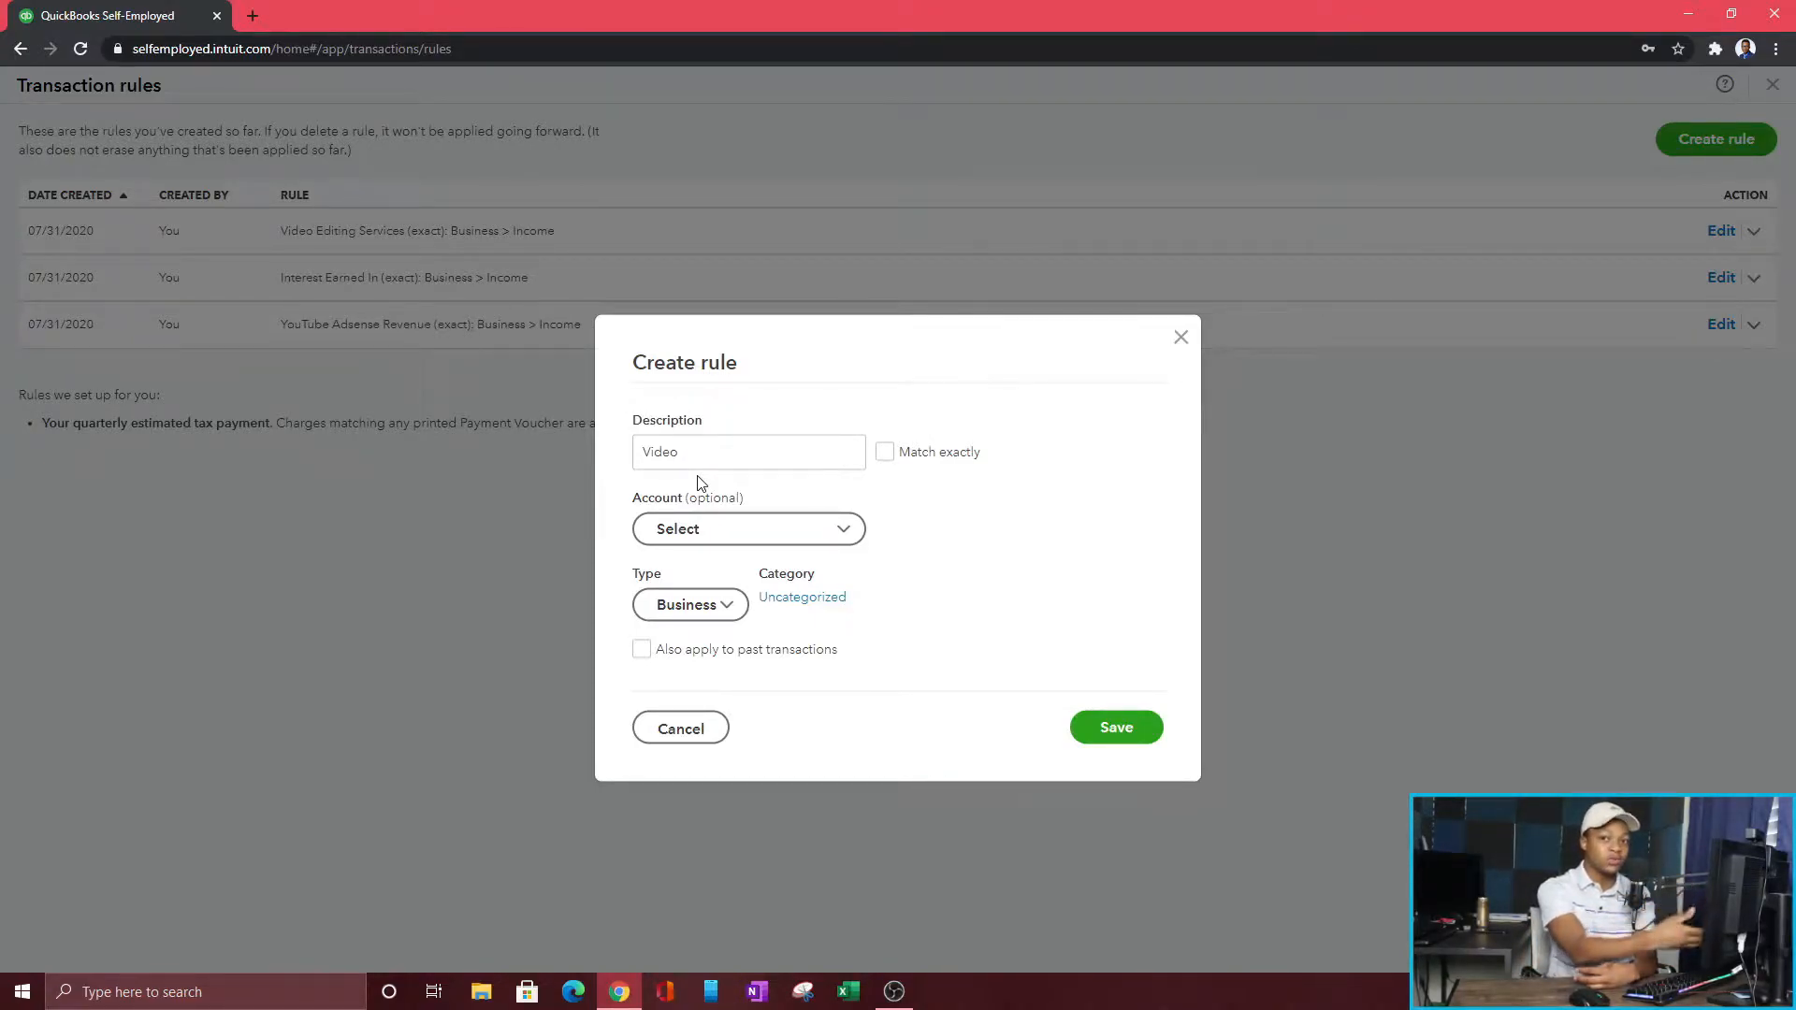
{"action": "left_click", "coordinate": [886, 453]}
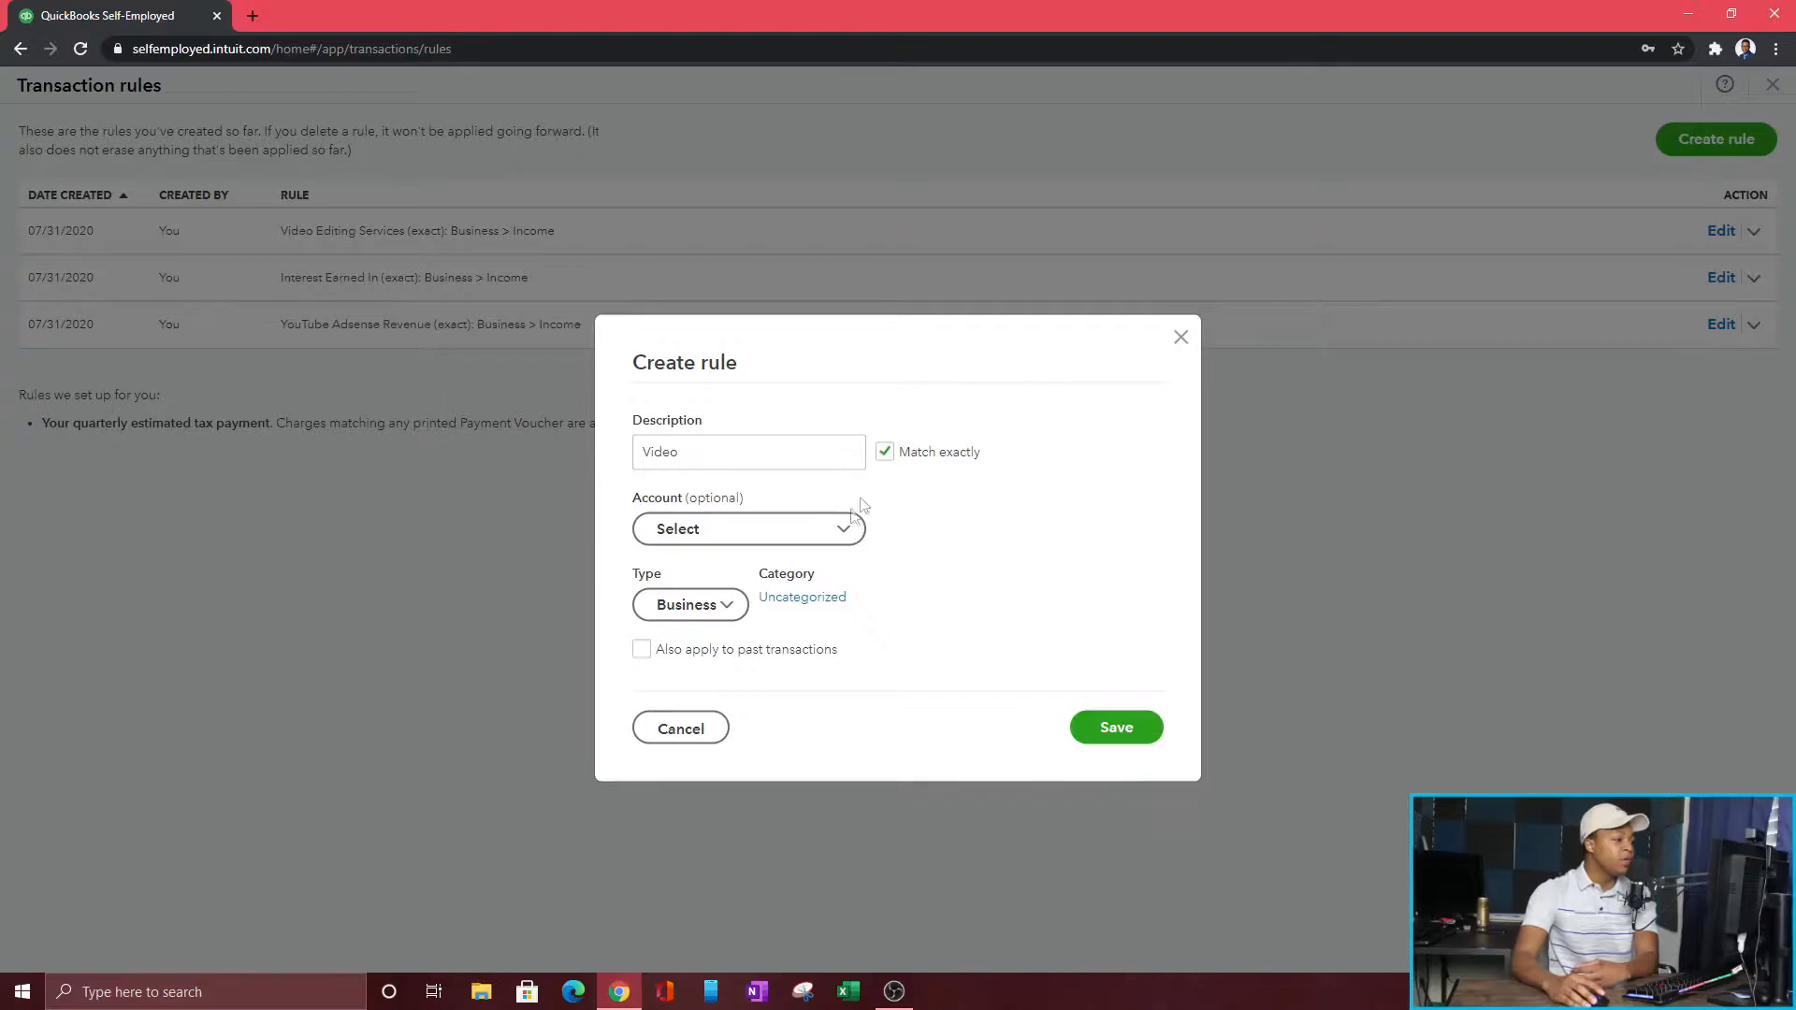
Step: Set the new rule's account to Individual Cash Account and its type to Personal
{"action": "left_click", "coordinate": [796, 531]}
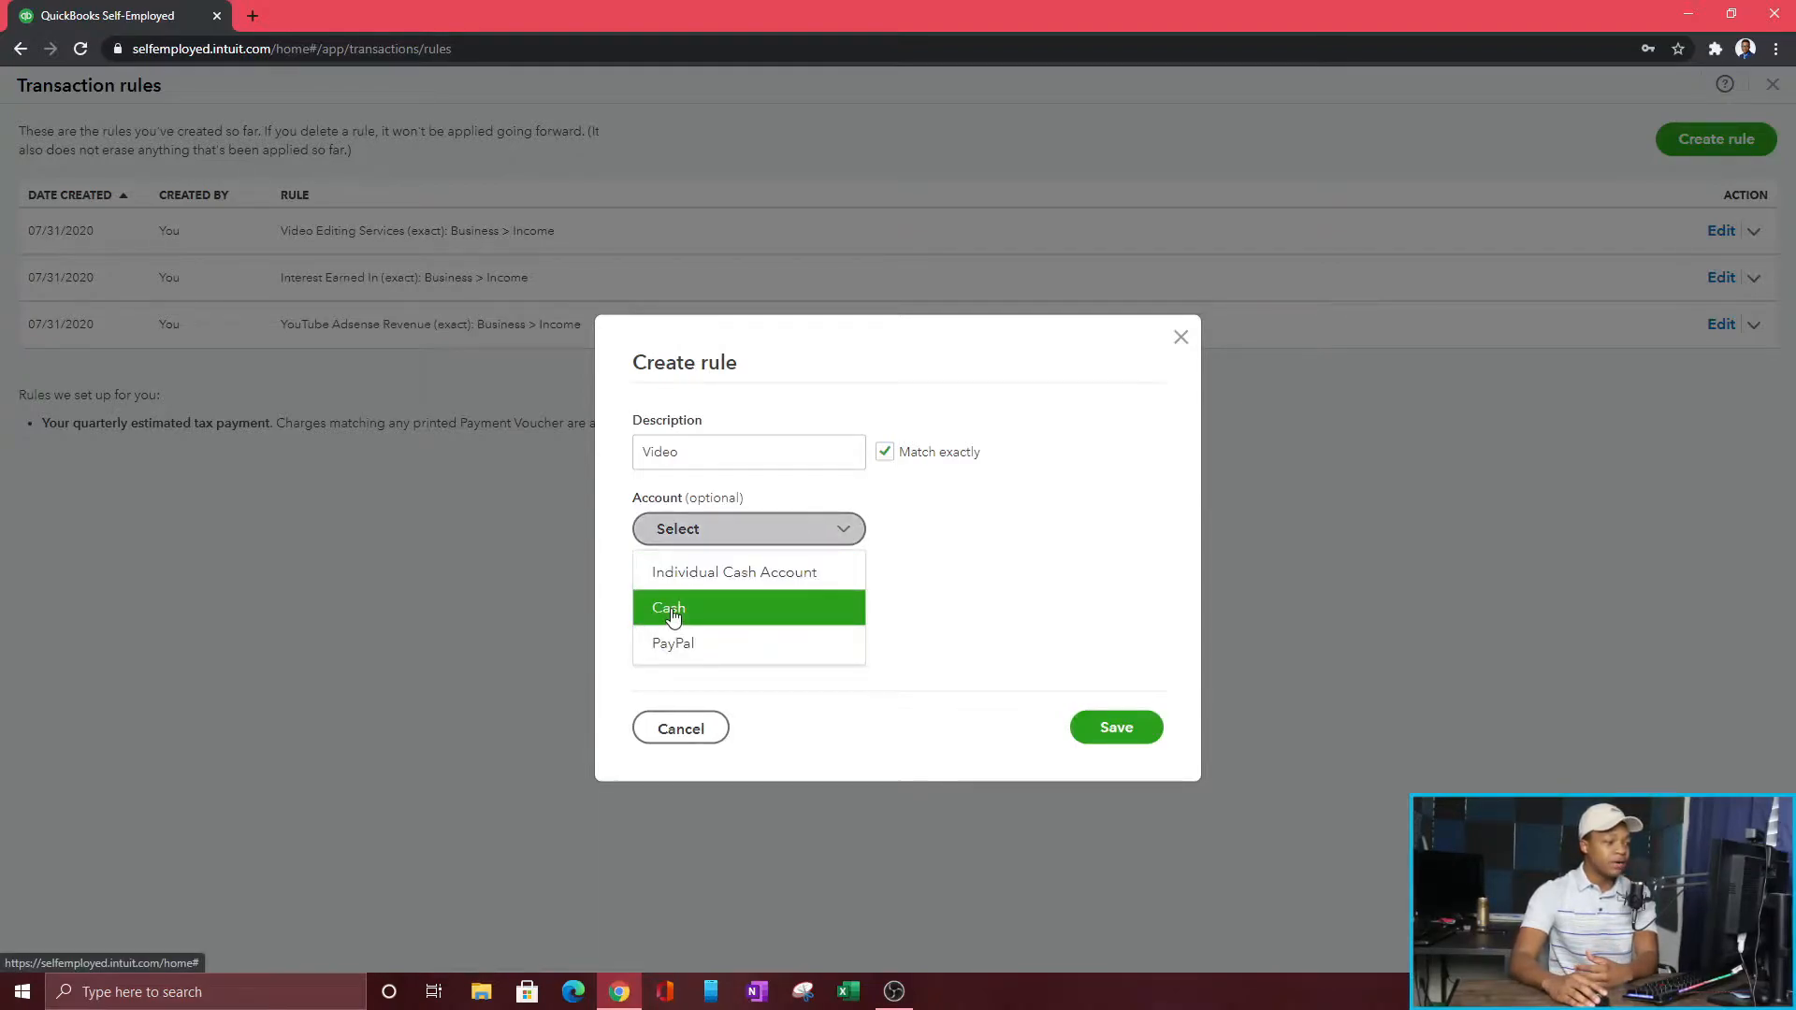
{"action": "left_click", "coordinate": [688, 575]}
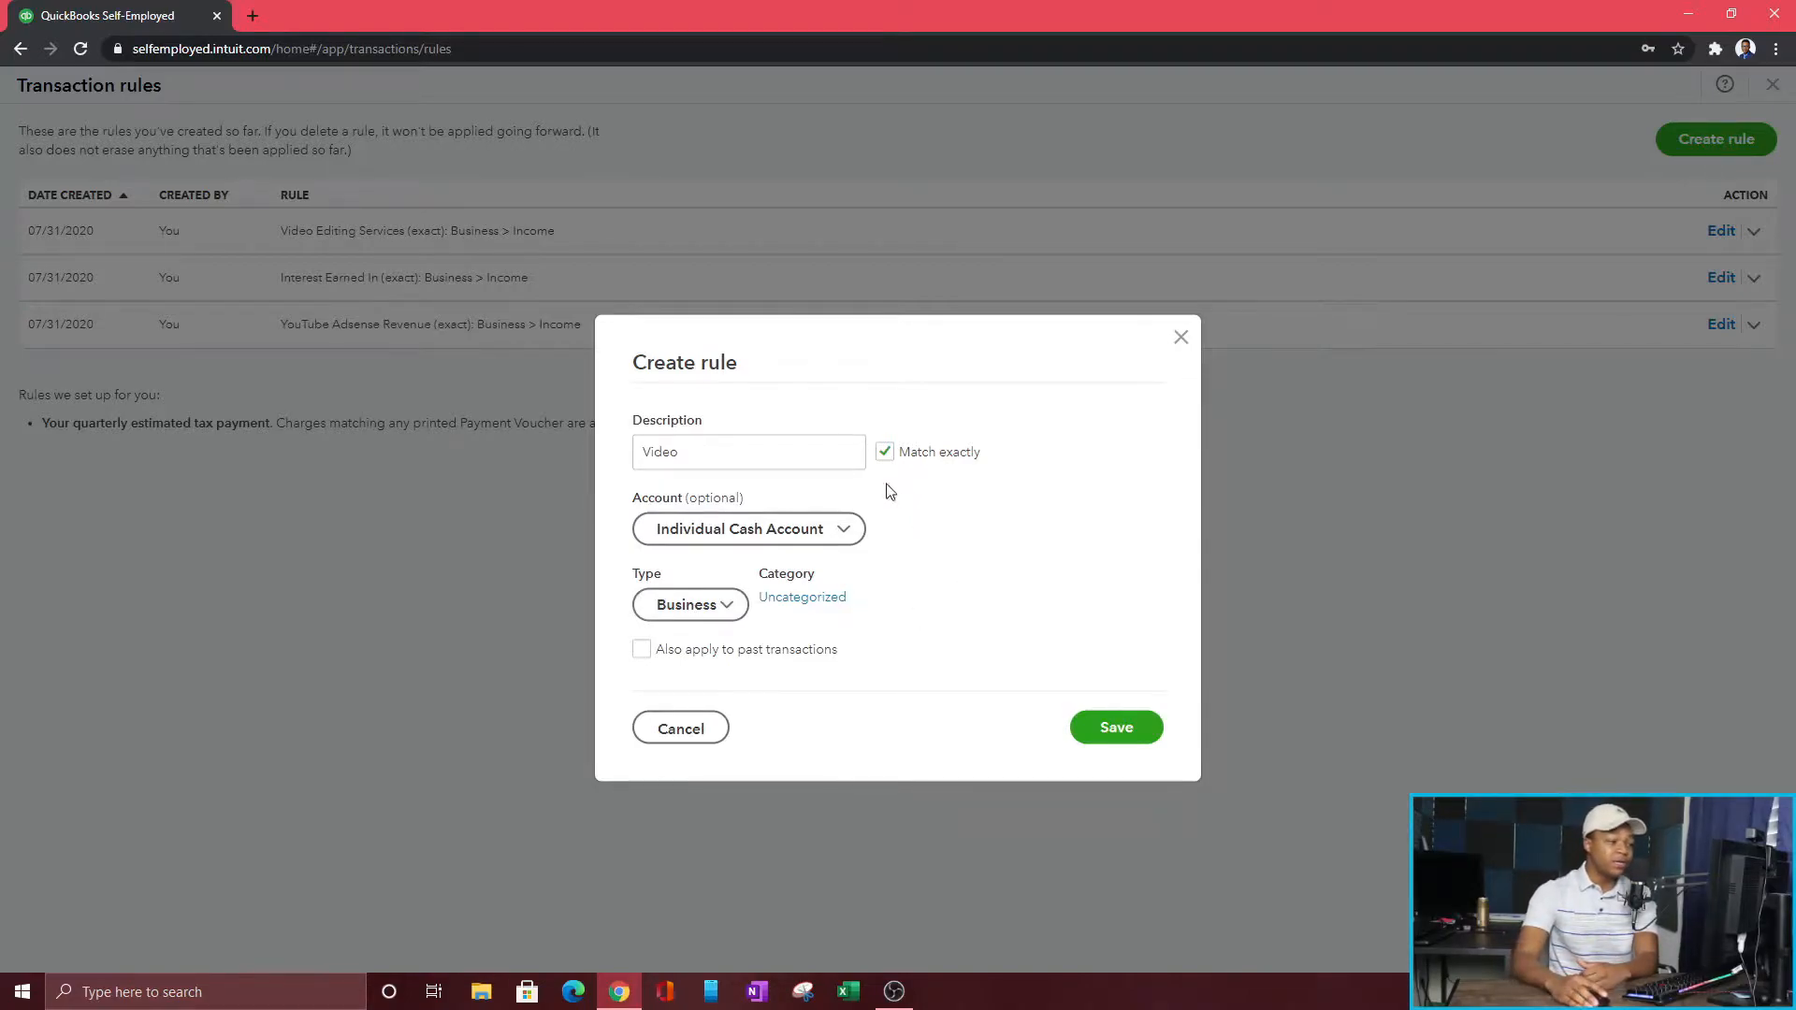
{"action": "left_click", "coordinate": [677, 618]}
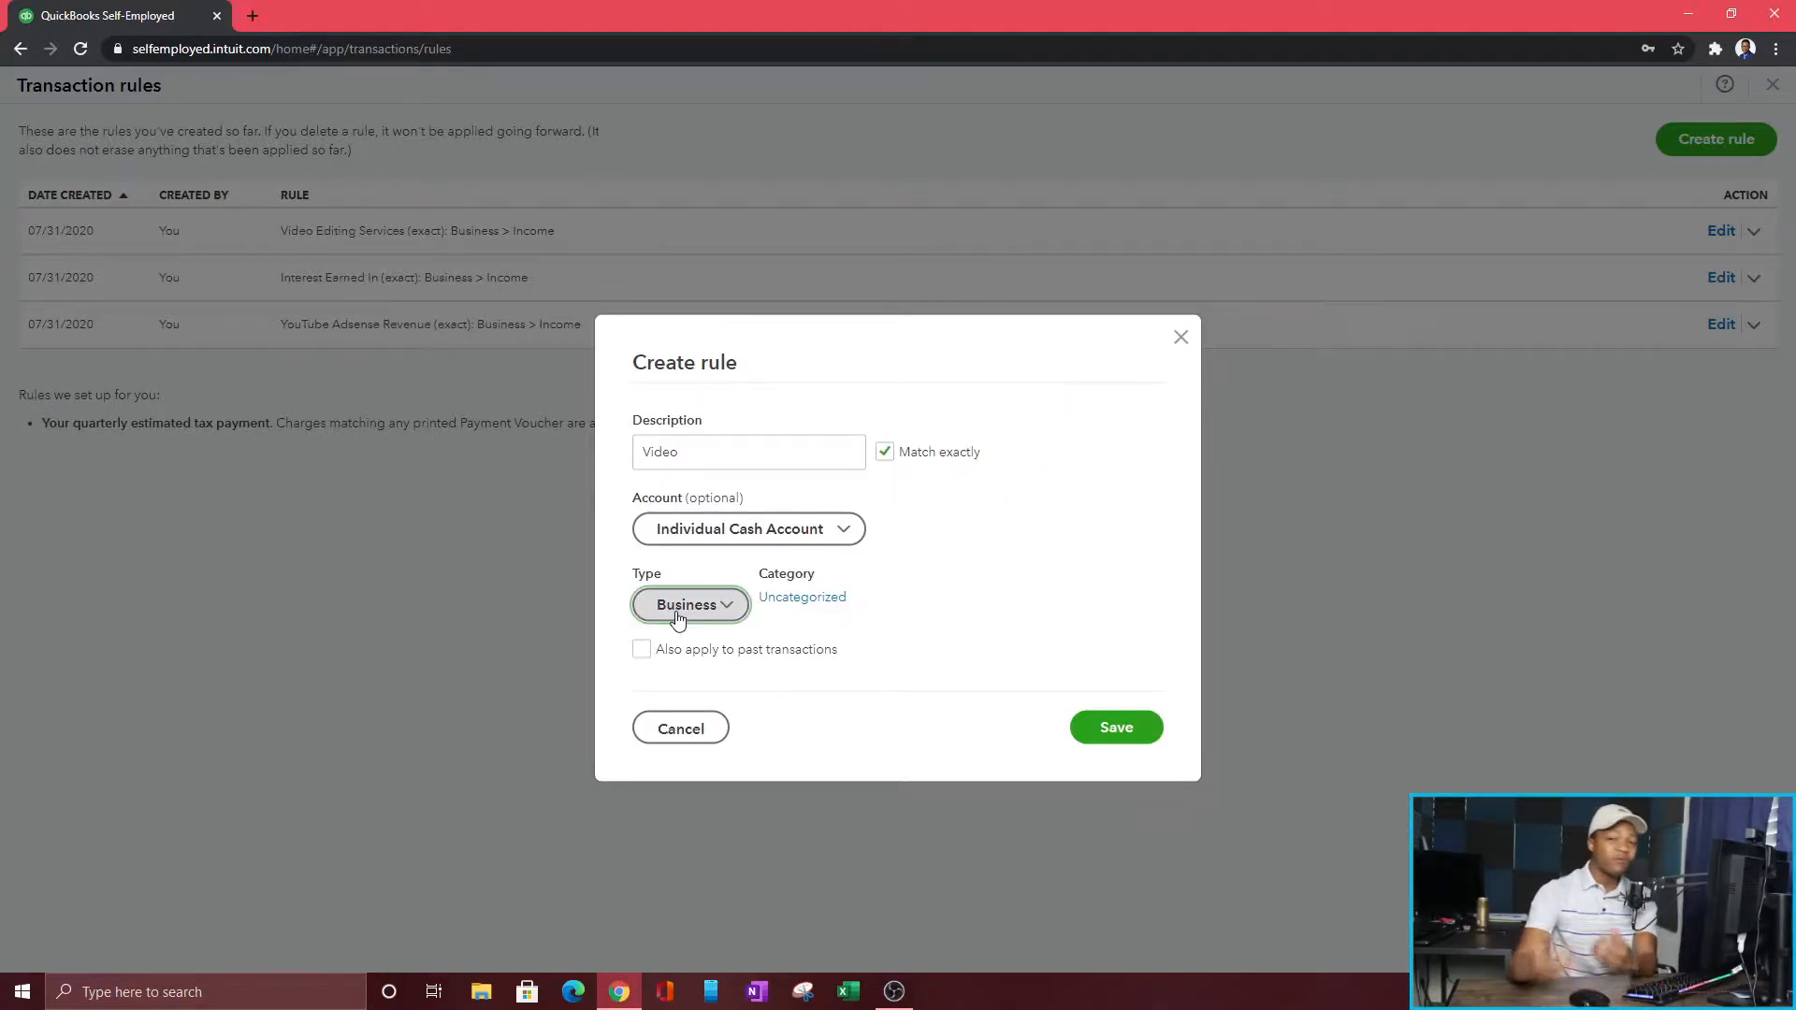
{"action": "left_click", "coordinate": [677, 617]}
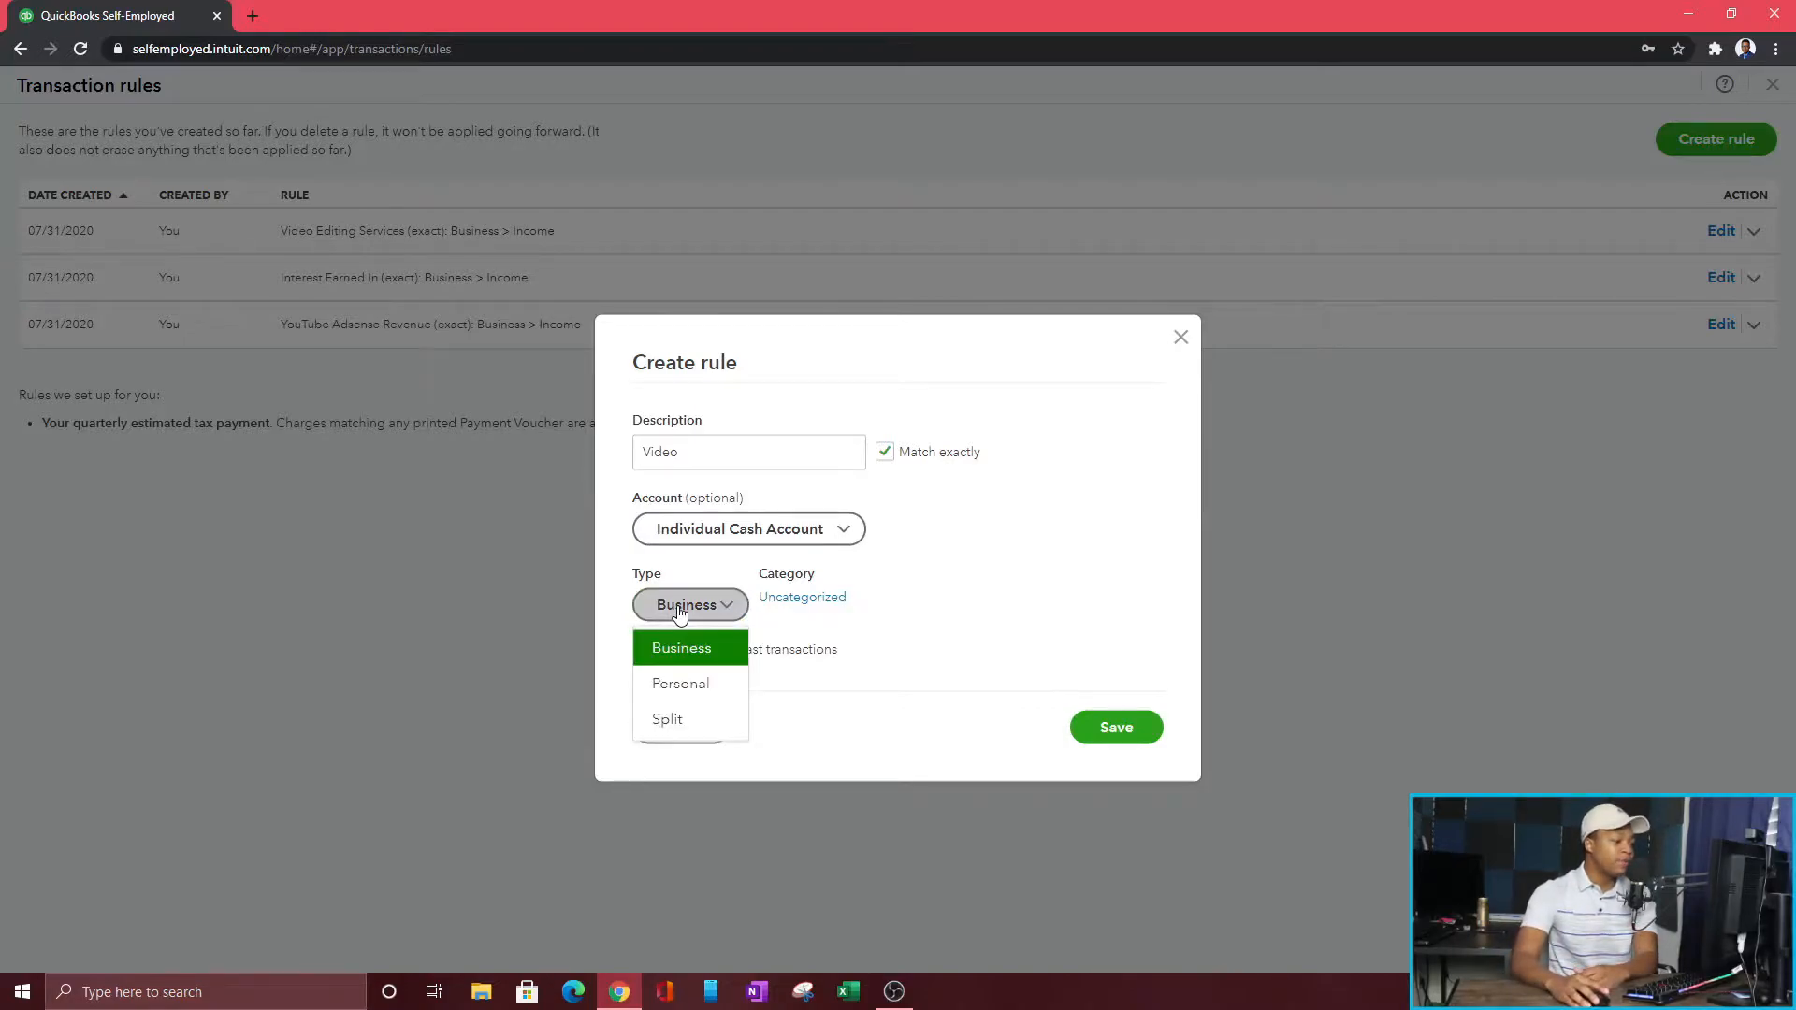
{"action": "left_click", "coordinate": [700, 689]}
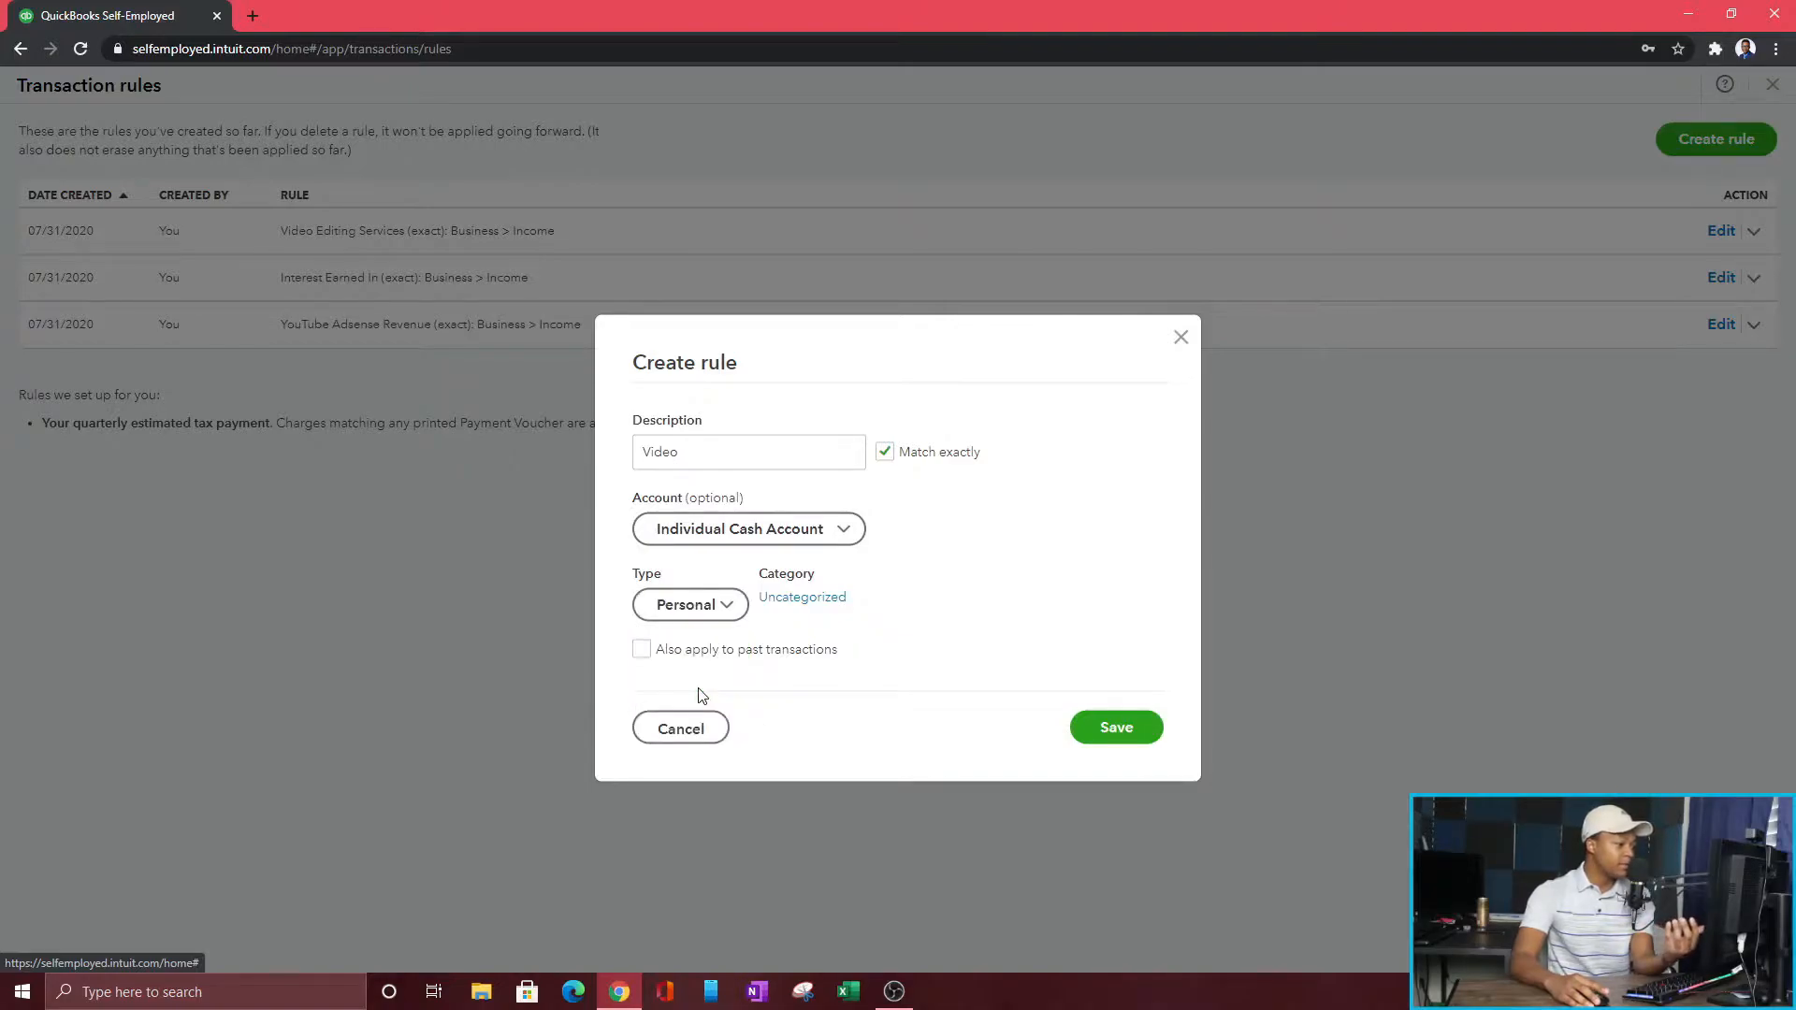
Step: Try Income as the rule's category, and change it to Advertising from the Business Services group
{"action": "left_click", "coordinate": [837, 602]}
{"action": "left_click_drag", "start_coordinate": [601, 578], "coordinate": [831, 616]}
{"action": "left_click", "coordinate": [812, 600]}
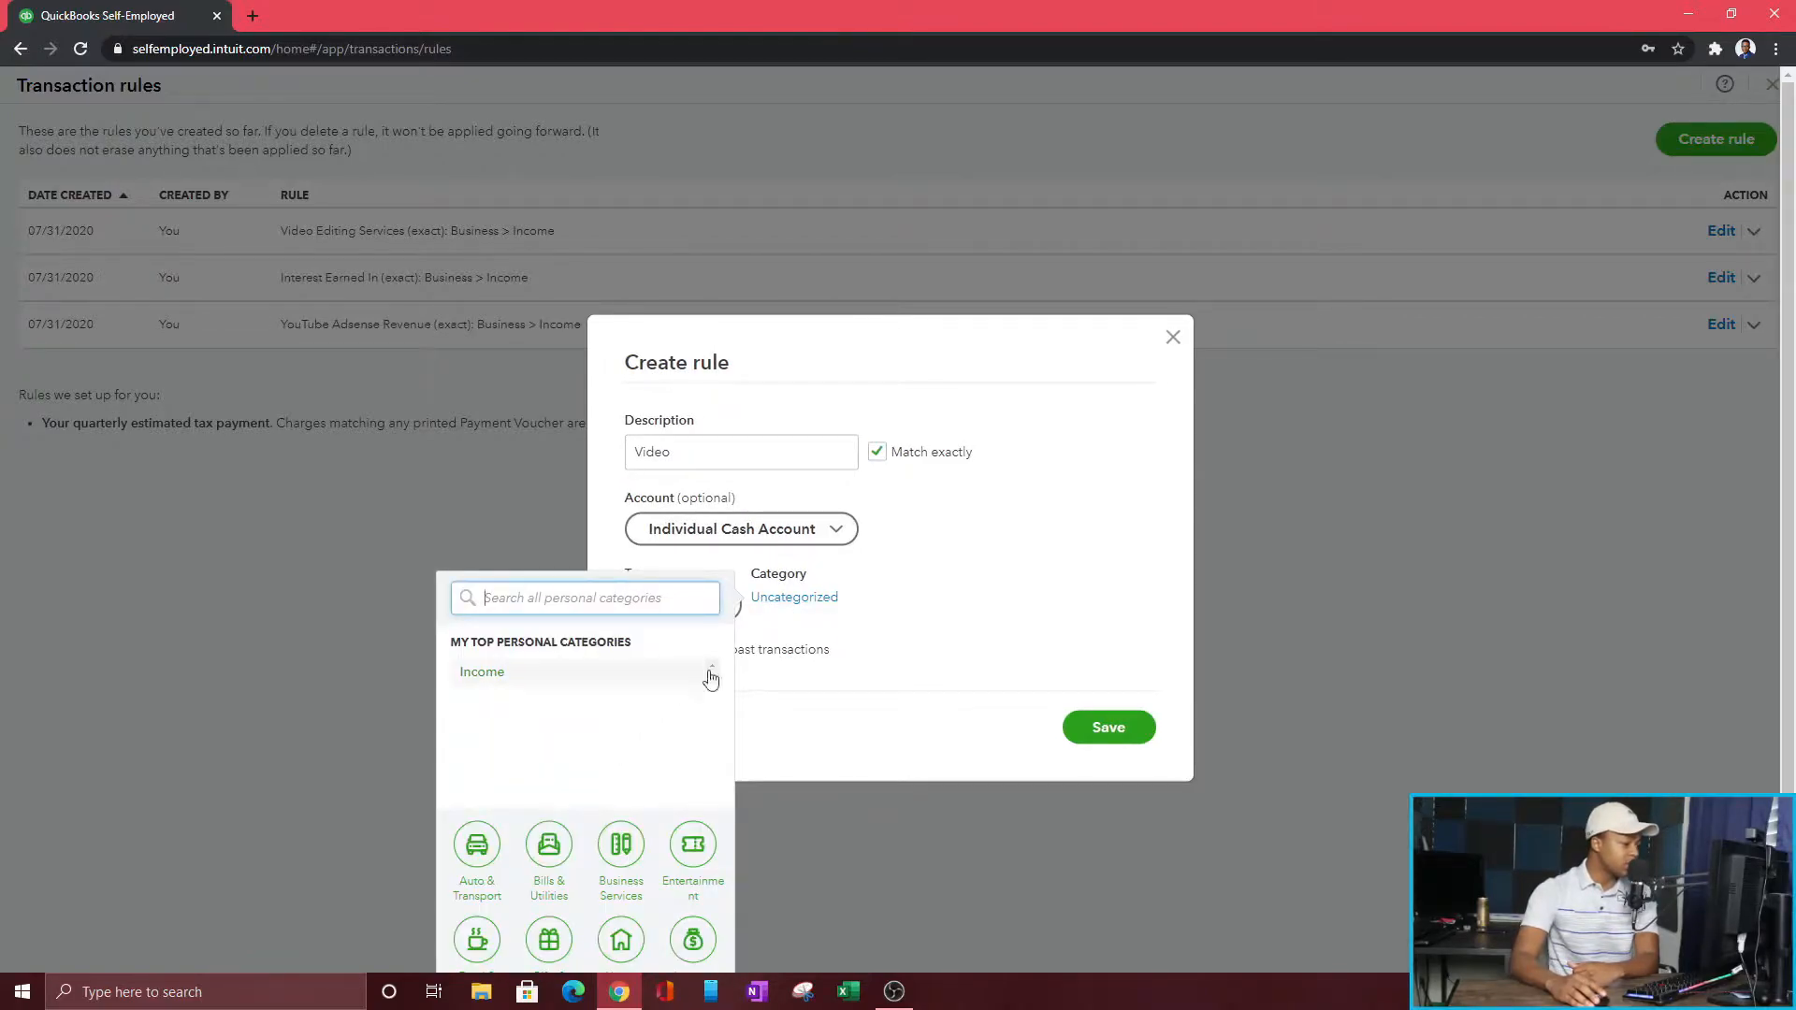
{"action": "left_click", "coordinate": [702, 675]}
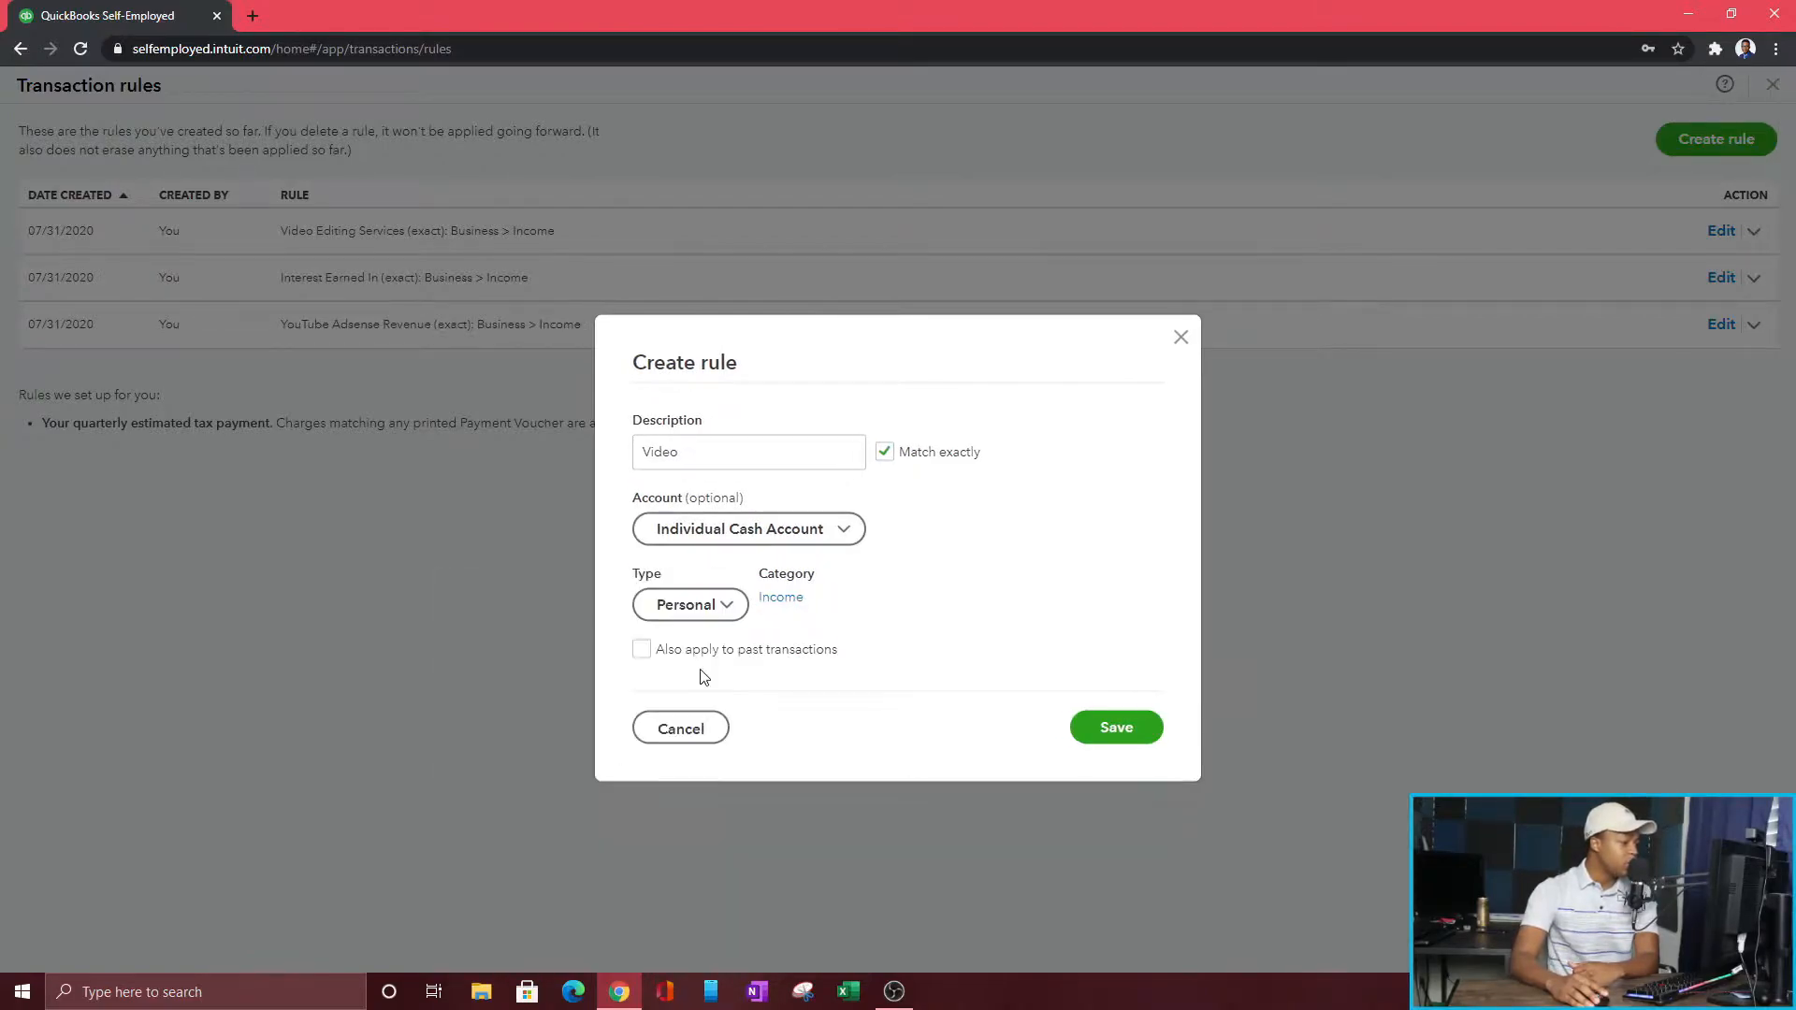
{"action": "left_click", "coordinate": [791, 598]}
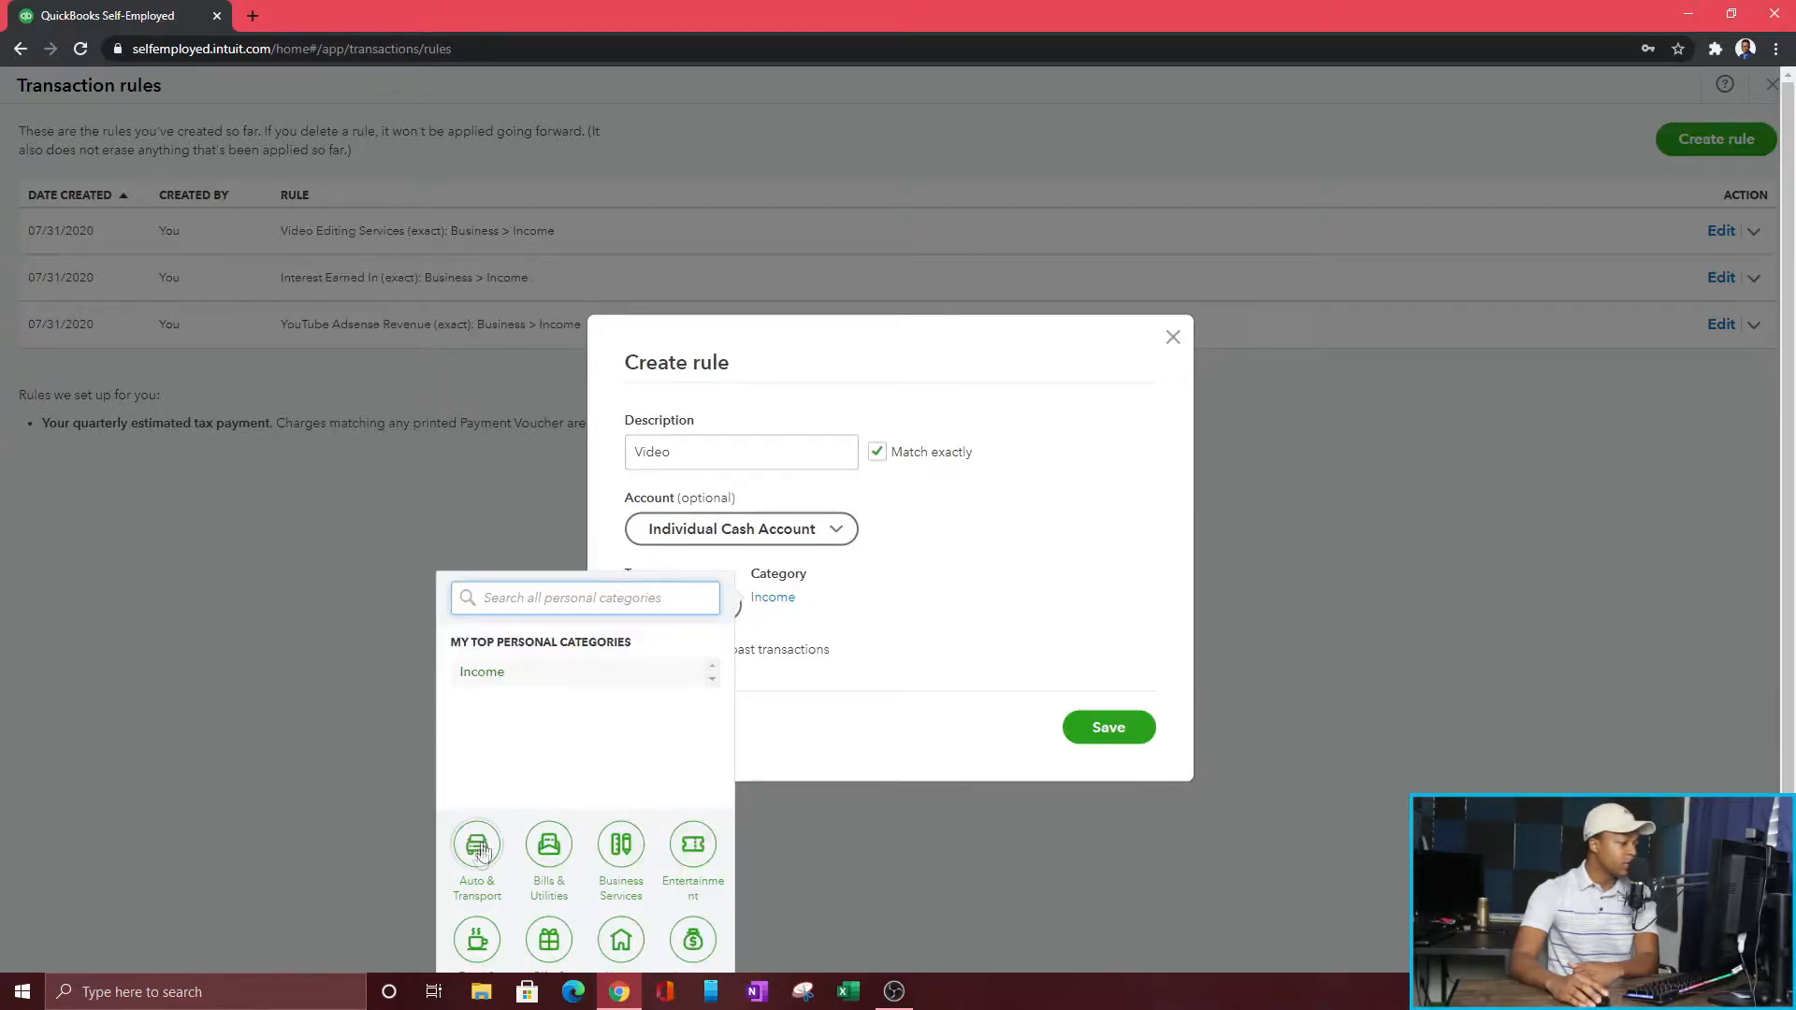
{"action": "left_click", "coordinate": [621, 846]}
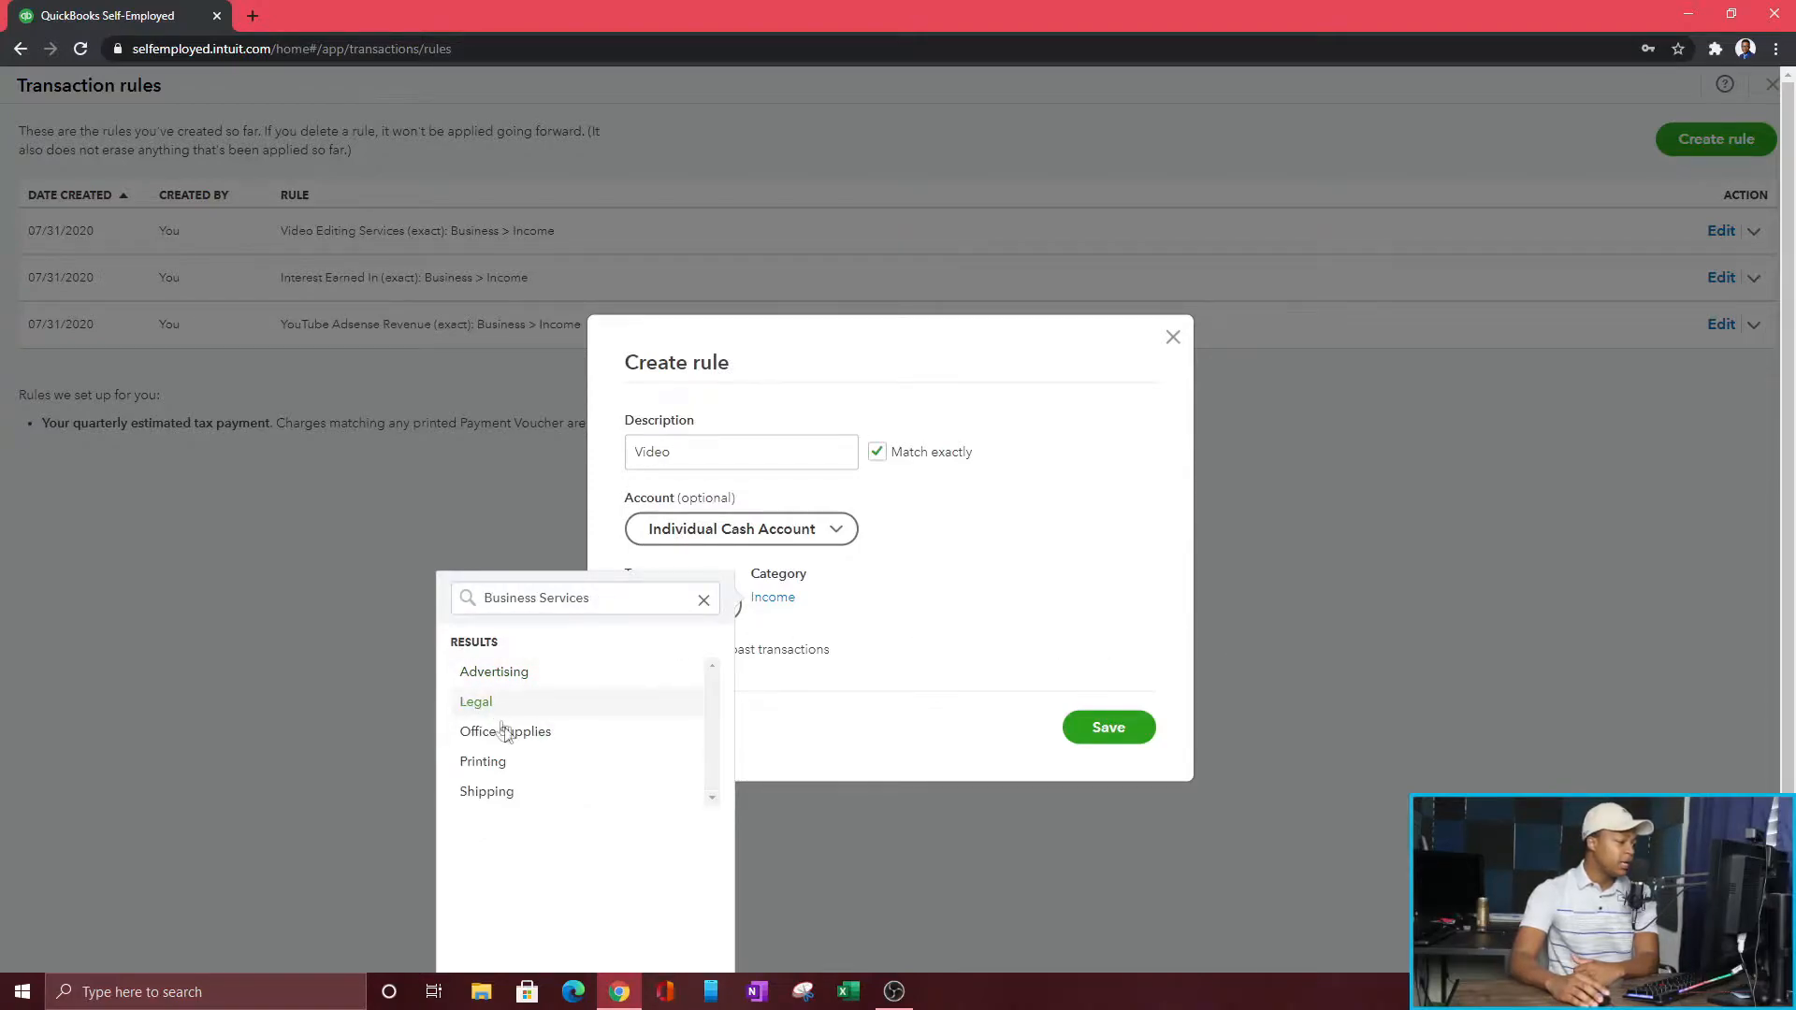
{"action": "left_click", "coordinate": [494, 674]}
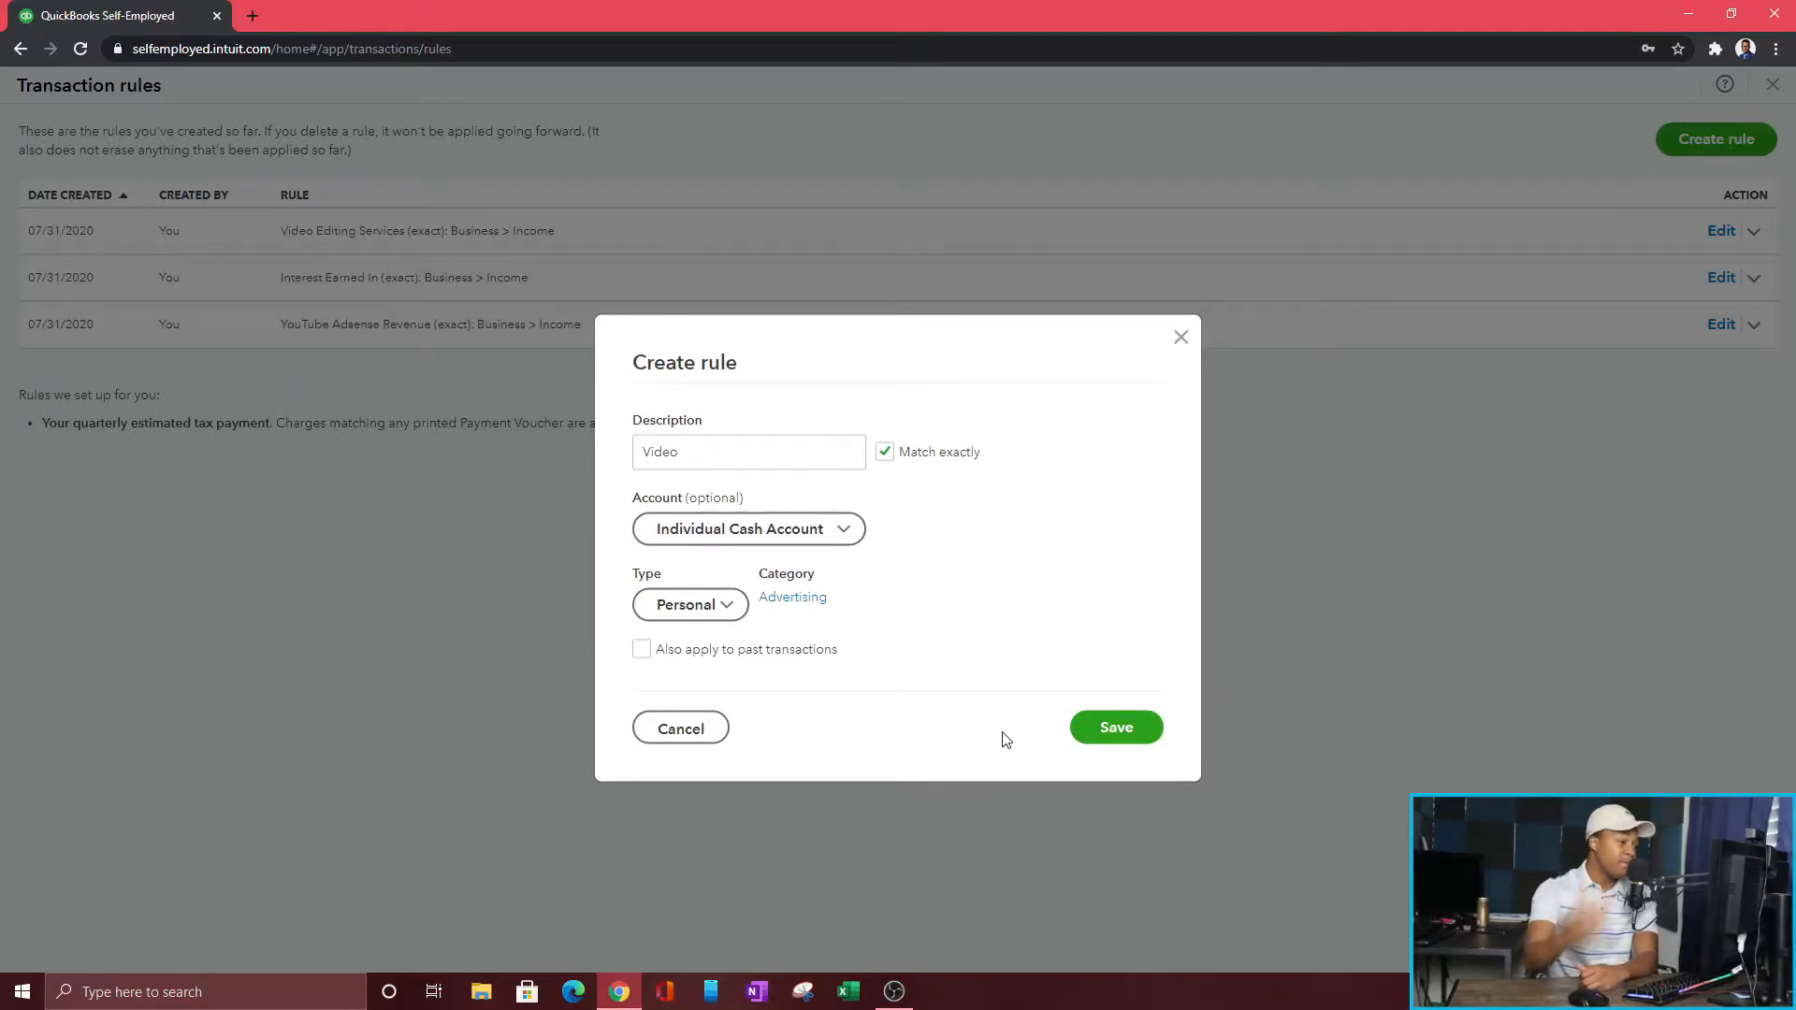
Step: Make the rule also apply to past transactions, and discard the unsaved rule and leave the transaction rules
{"action": "left_click", "coordinate": [646, 654]}
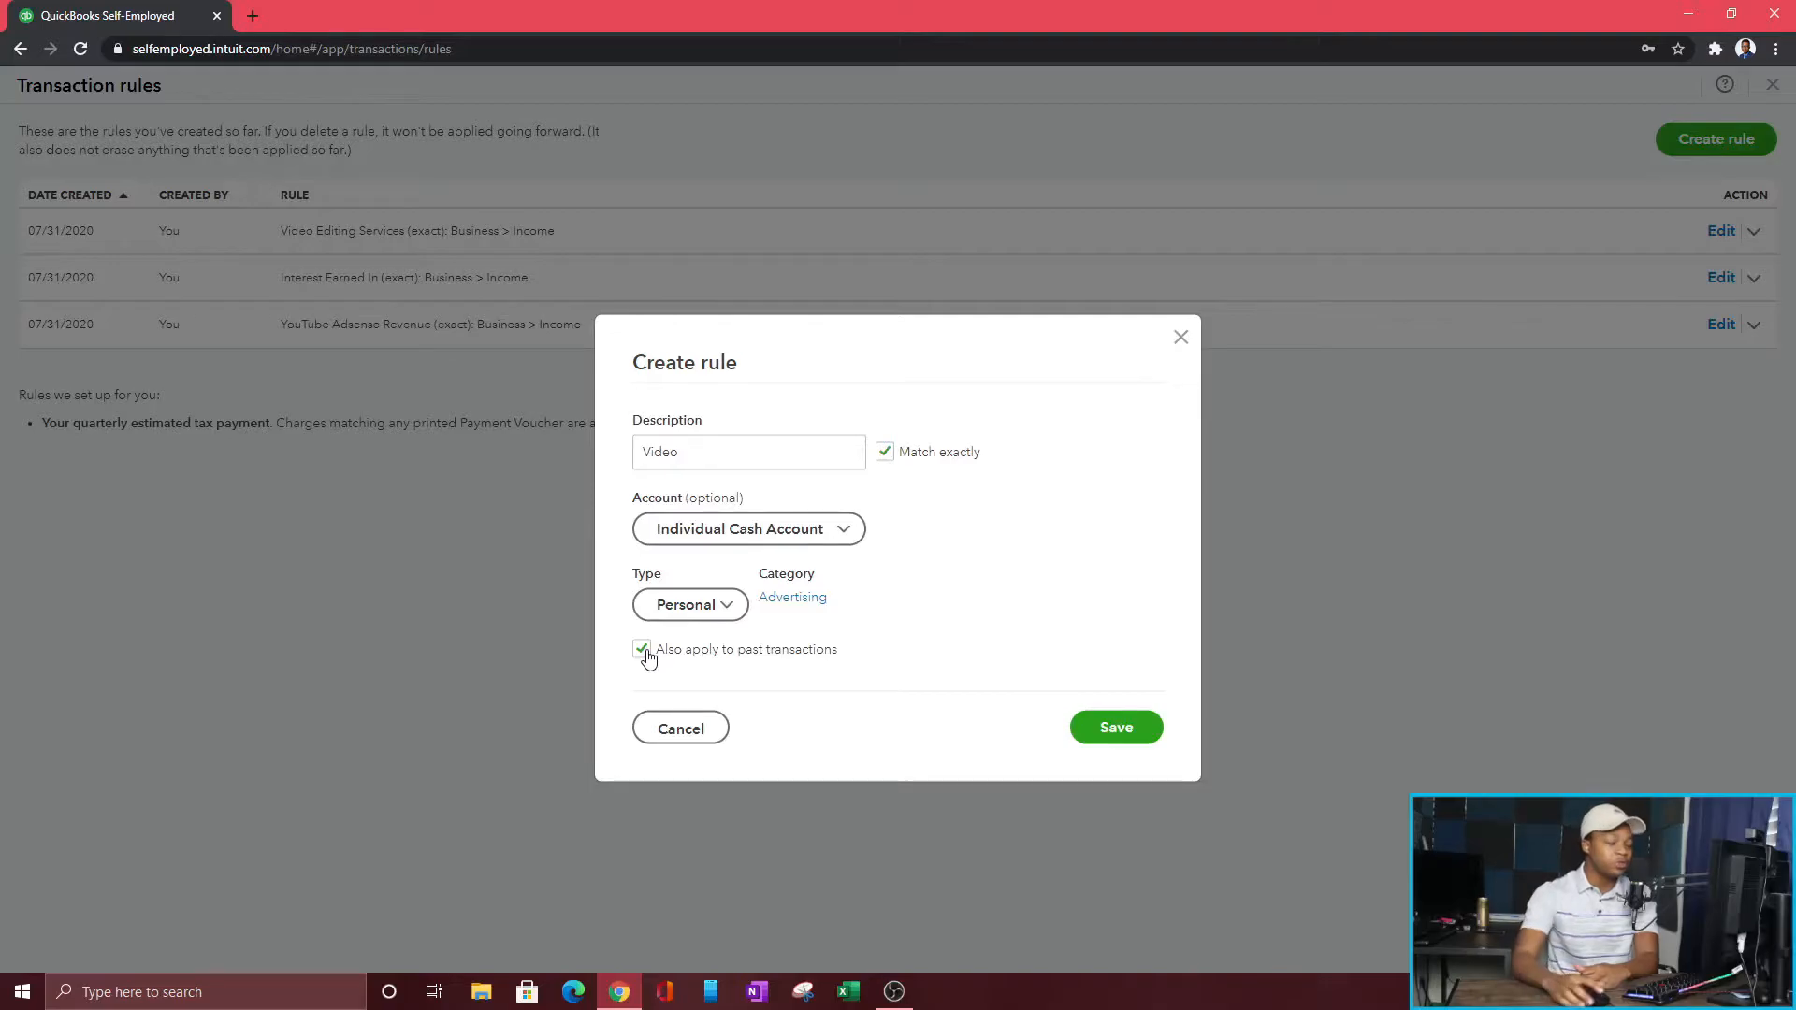
{"action": "left_click", "coordinate": [686, 738]}
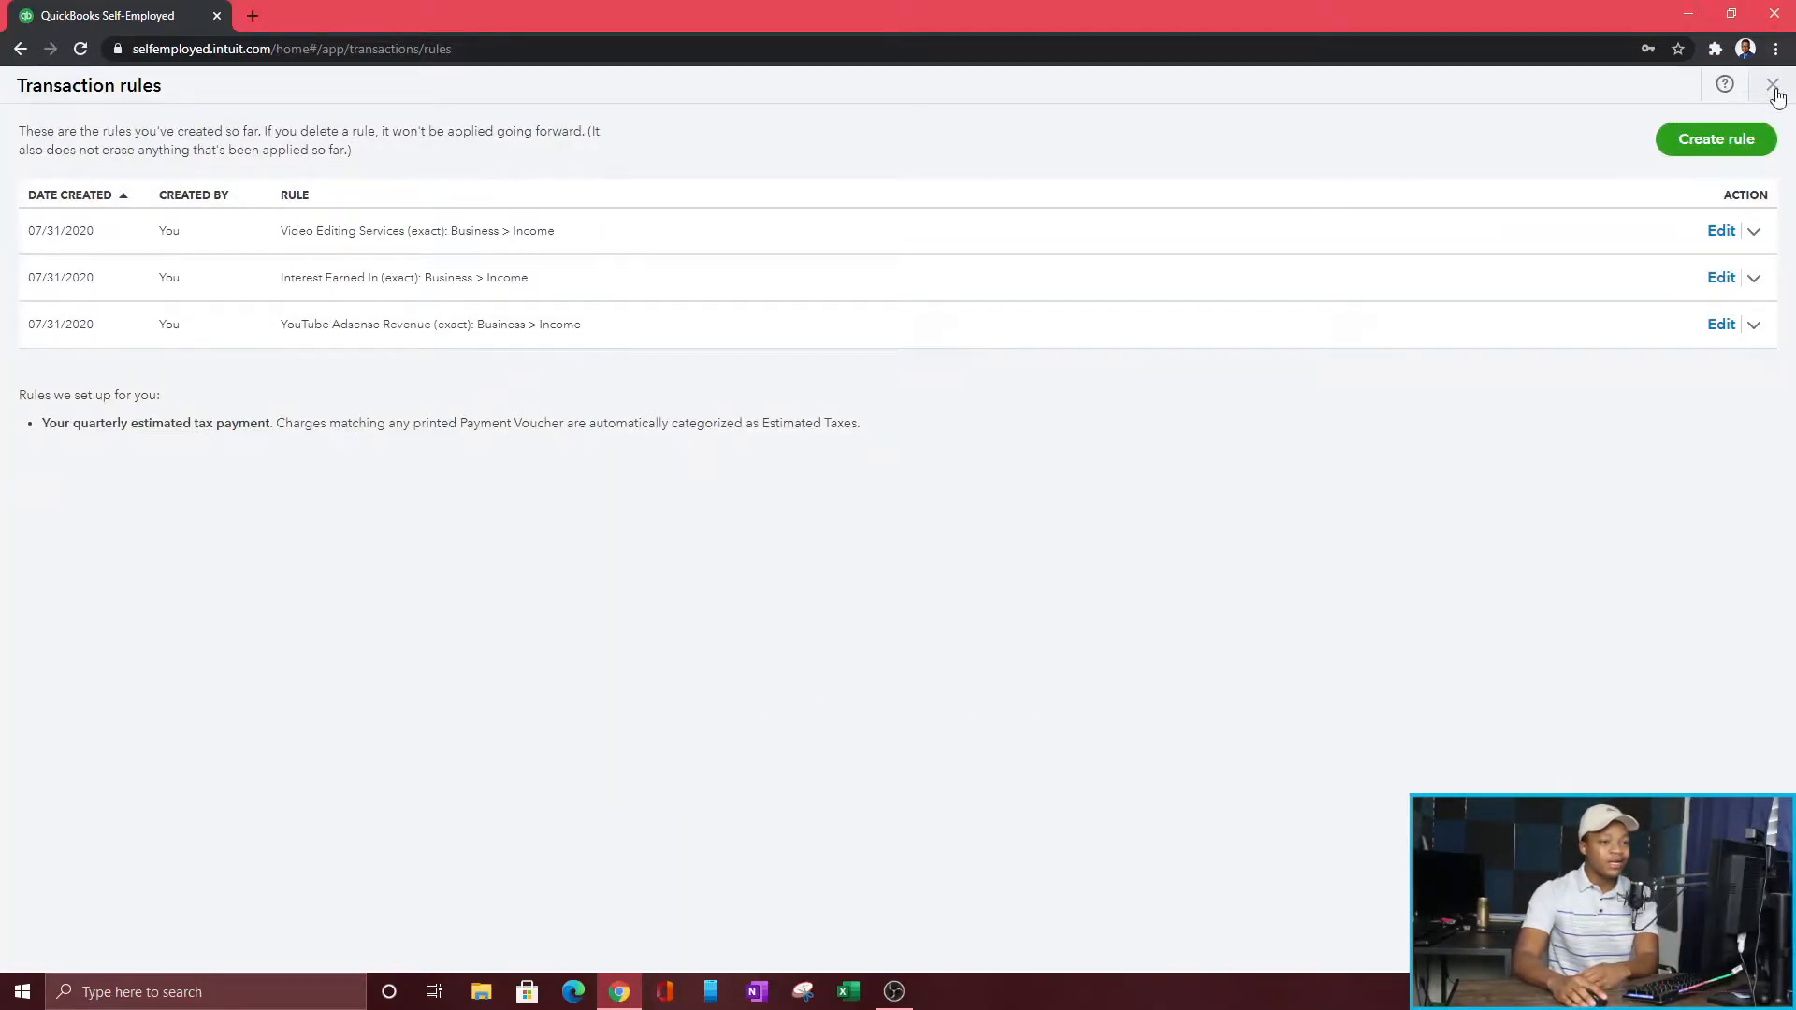
{"action": "left_click", "coordinate": [1775, 93]}
Step: Open the 2021 tax profile and set head of household to No
{"action": "left_click", "coordinate": [1517, 100]}
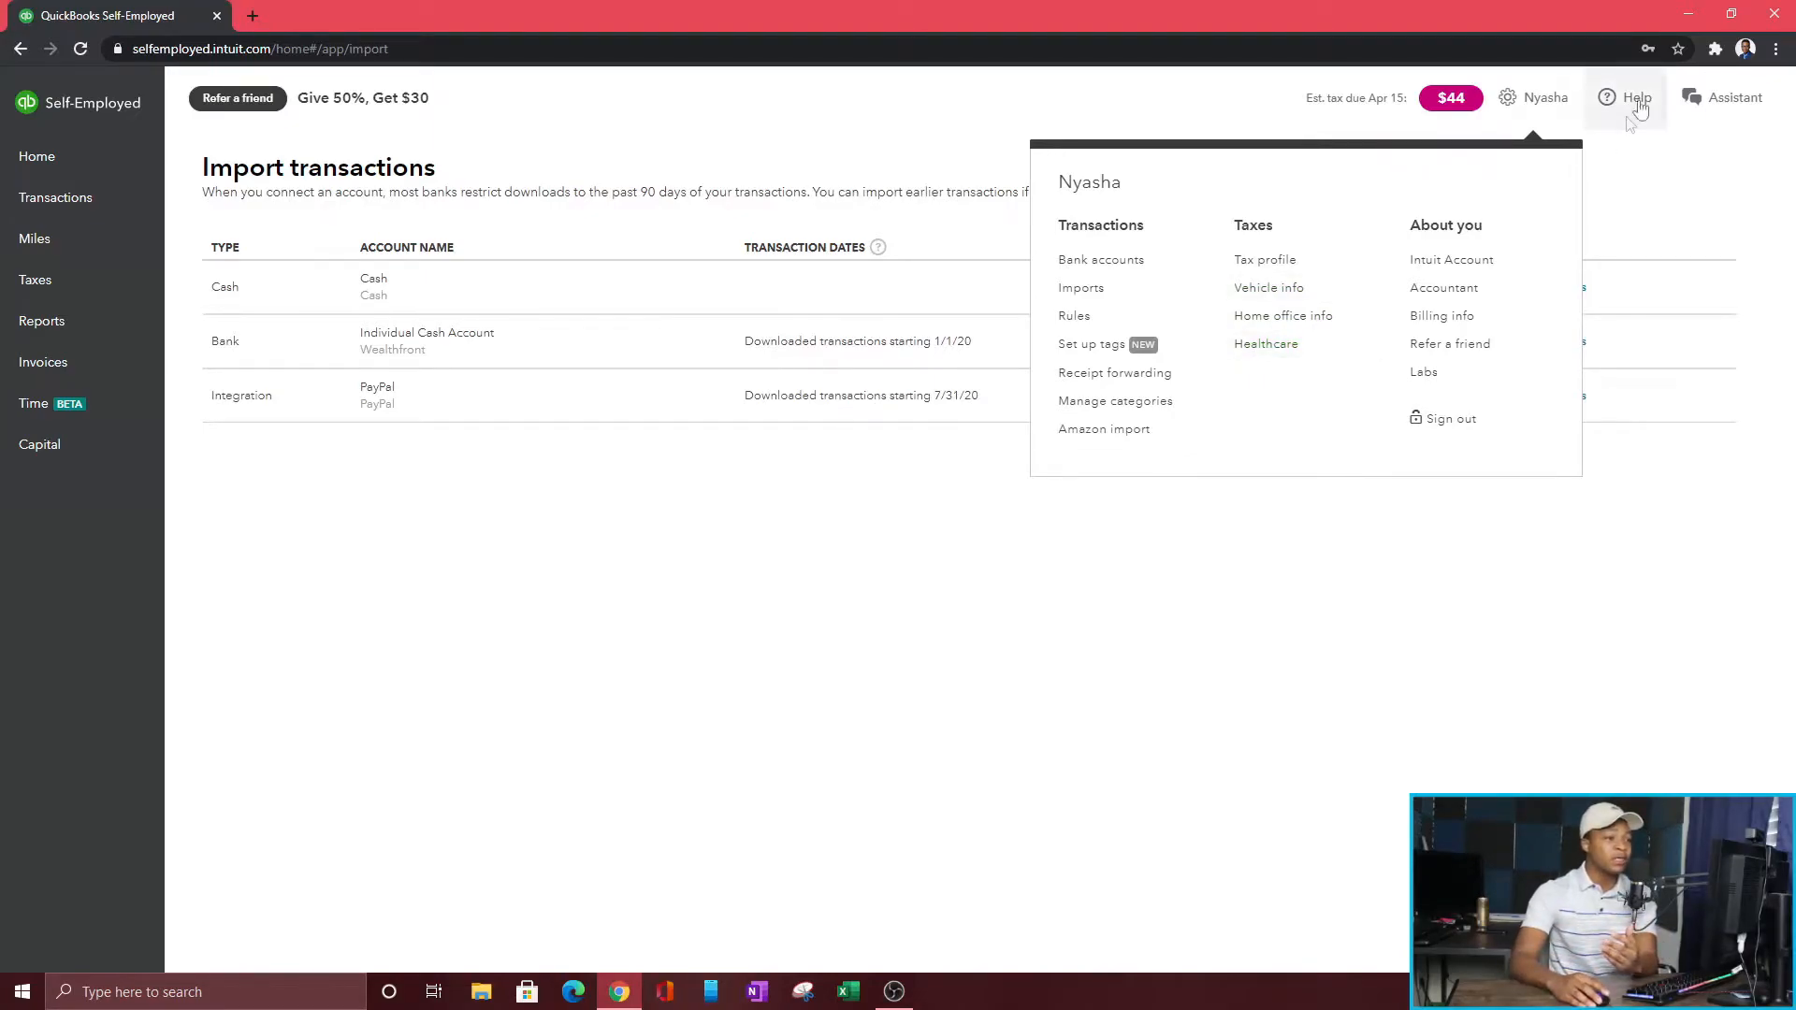
{"action": "left_click", "coordinate": [1220, 89]}
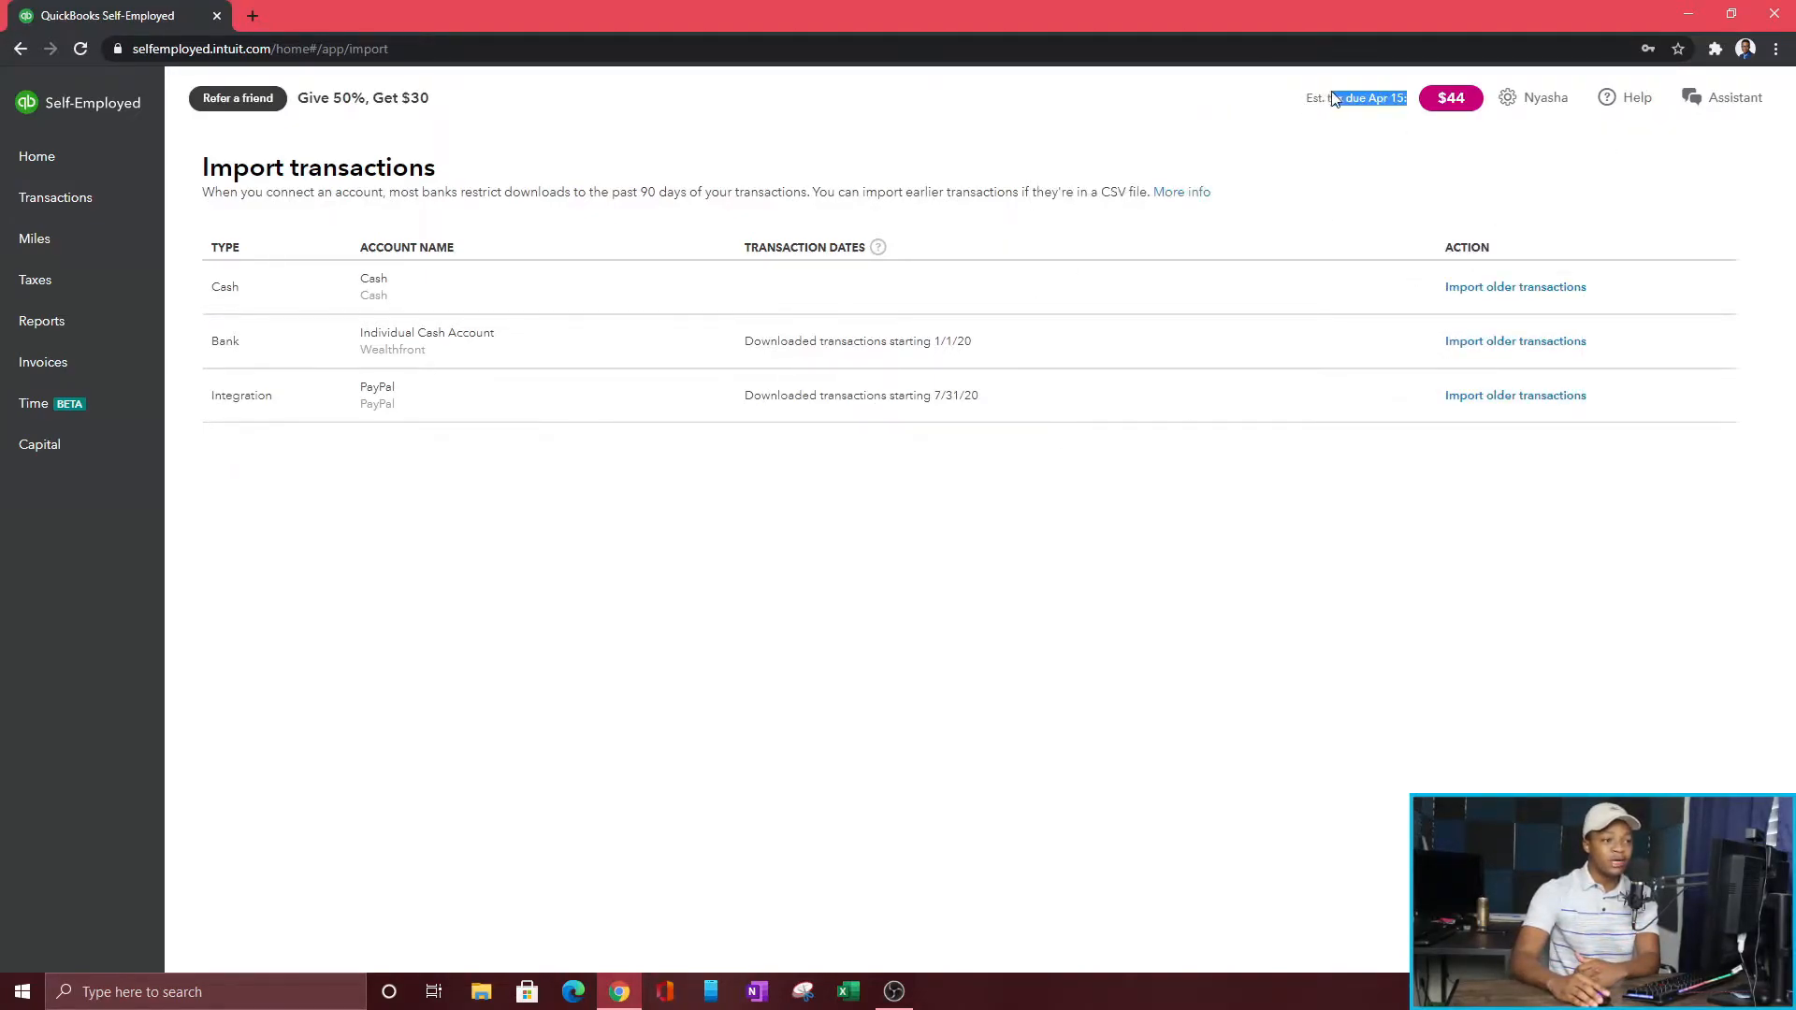
{"action": "left_click", "coordinate": [1544, 101]}
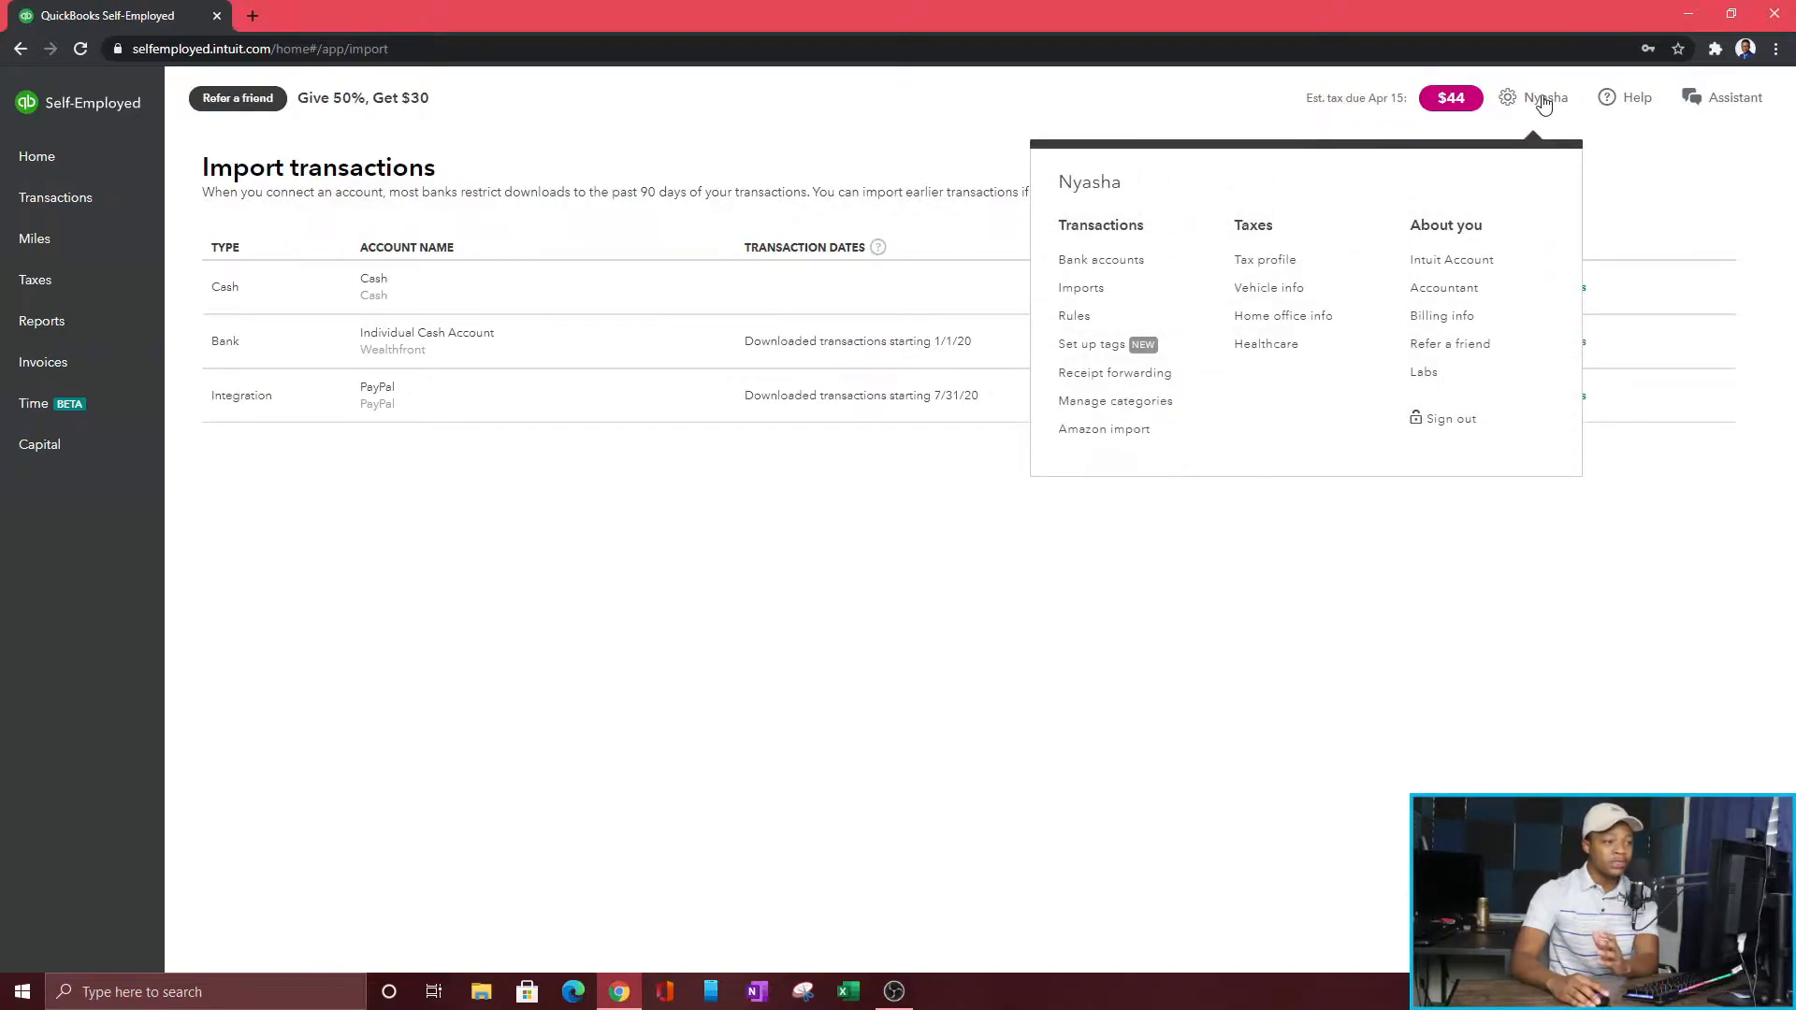
{"action": "left_click", "coordinate": [1299, 267]}
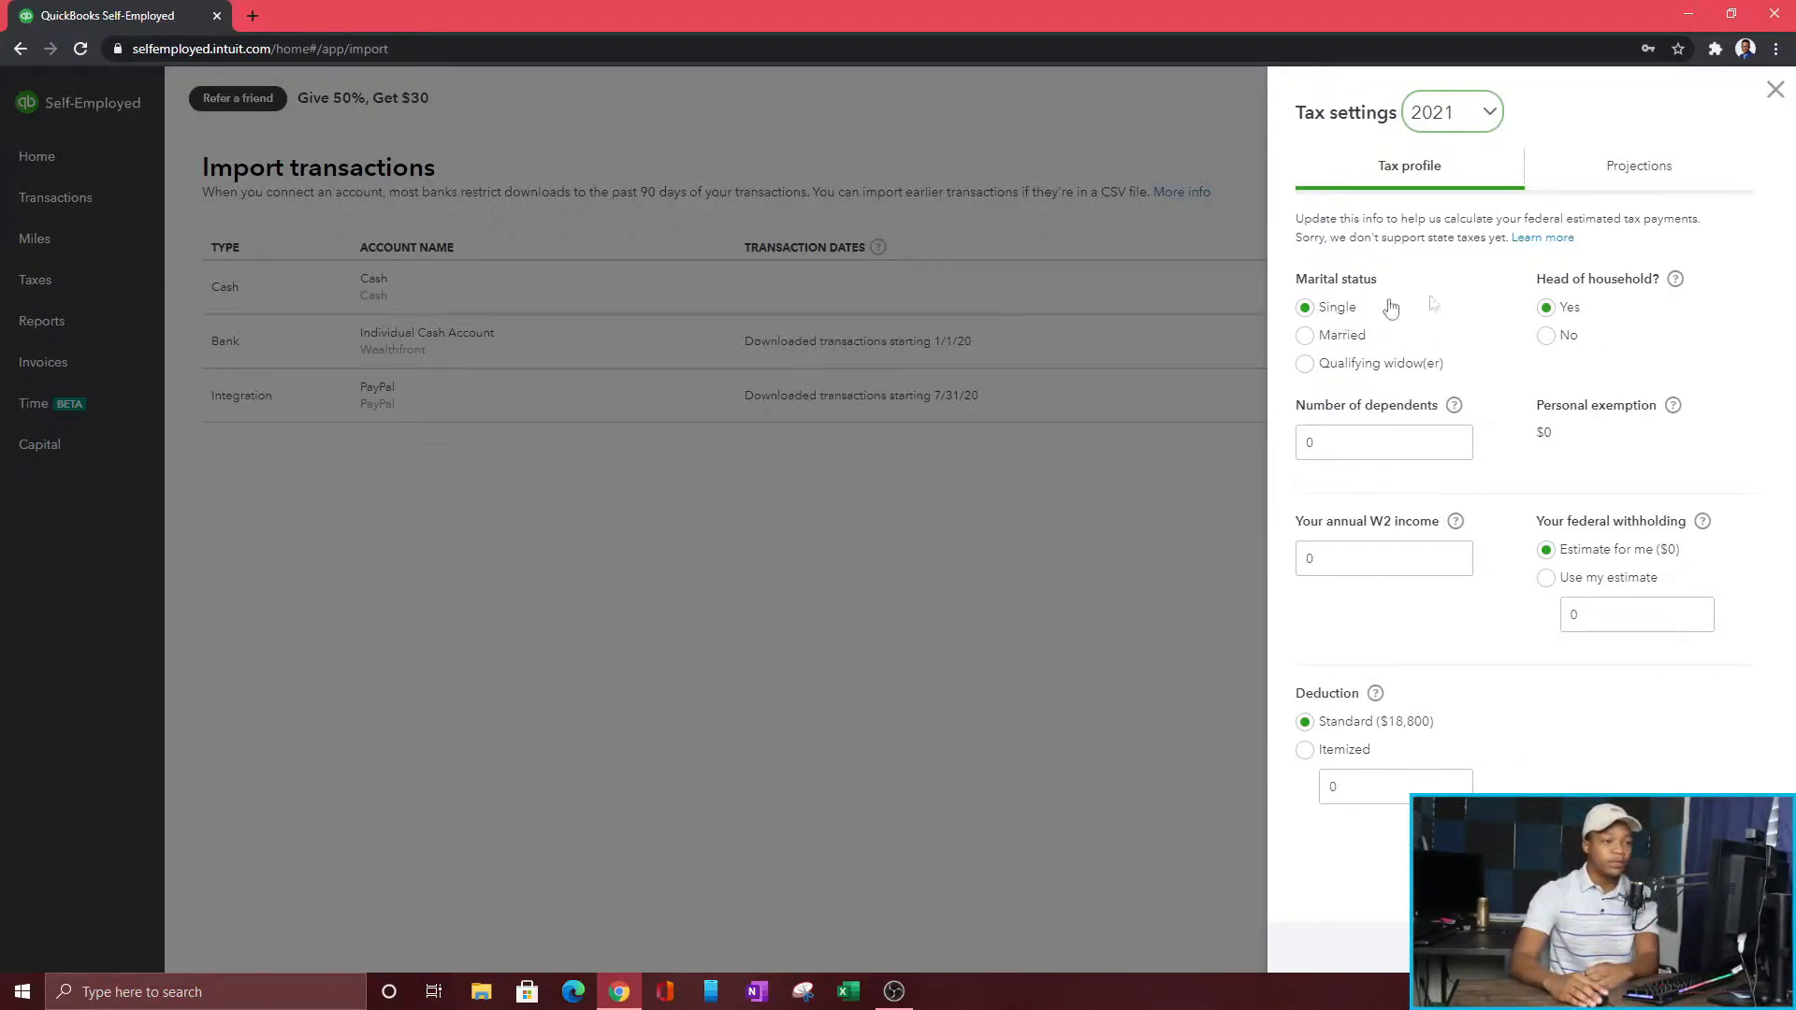
{"action": "left_click", "coordinate": [1547, 336]}
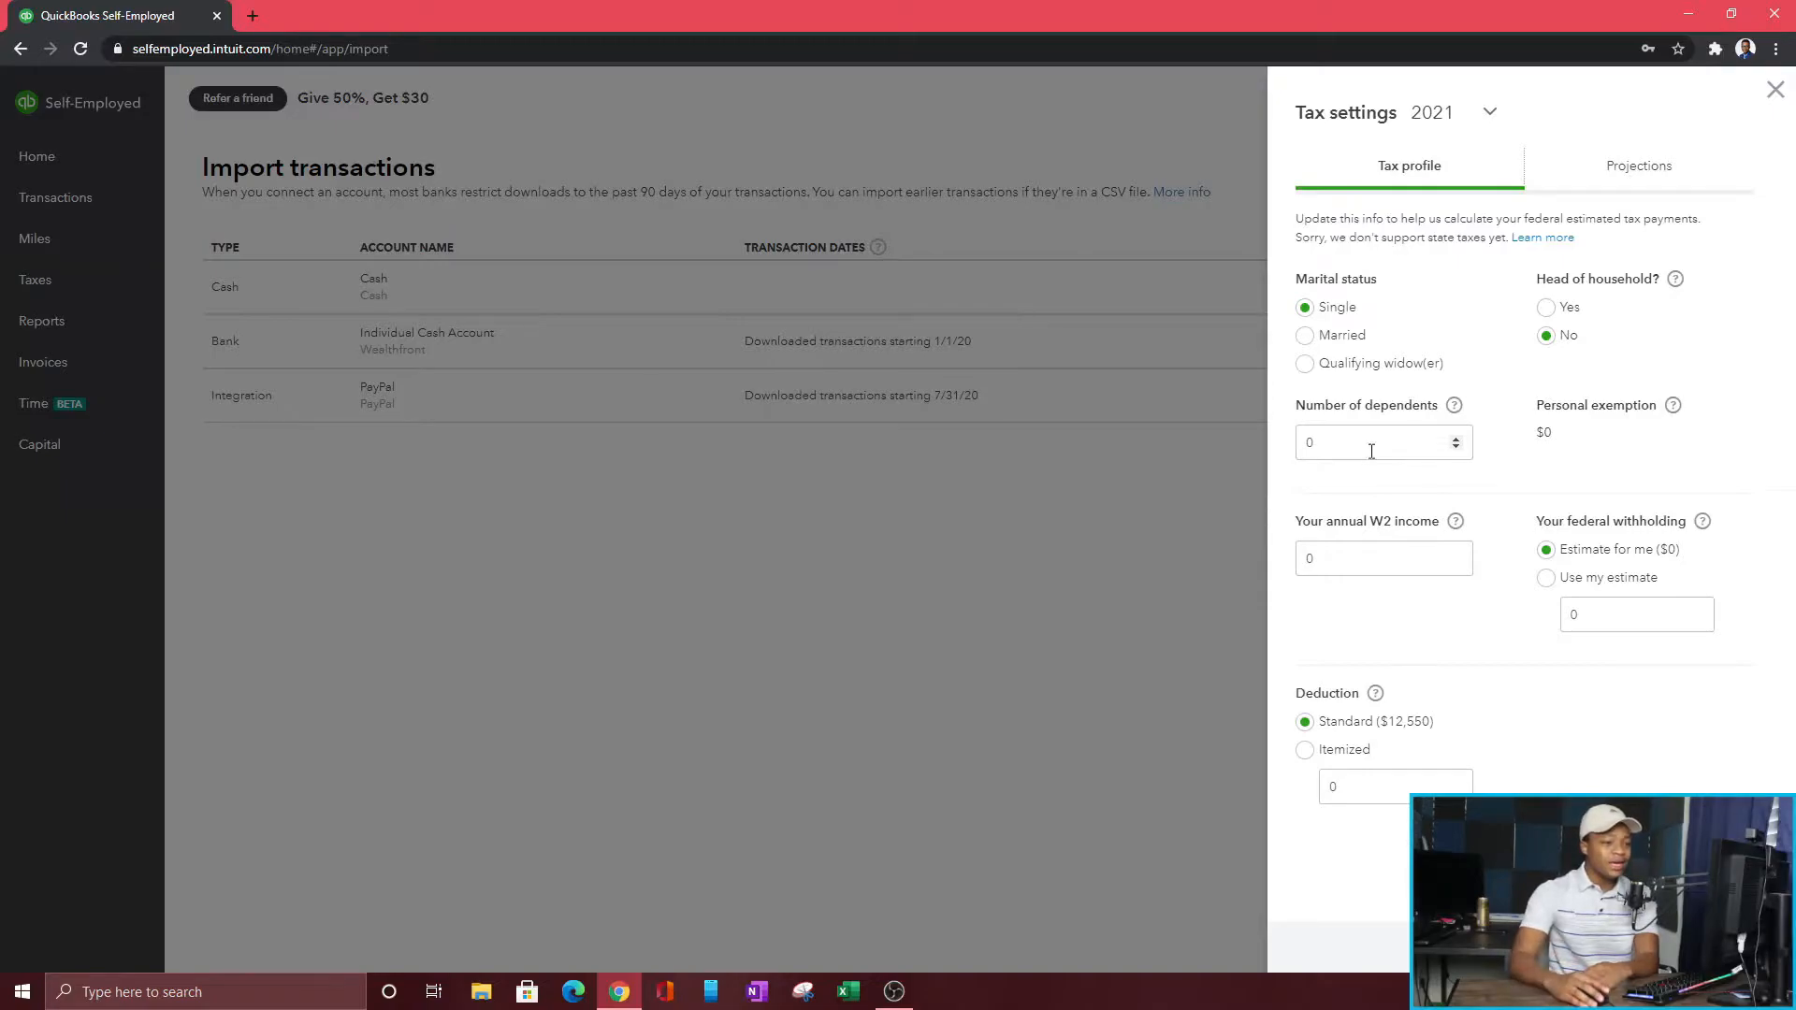
Step: Inspect the annual W2 income and federal withholding fields, and view the quarterly profit projections for 2021
{"action": "left_click", "coordinate": [1377, 552]}
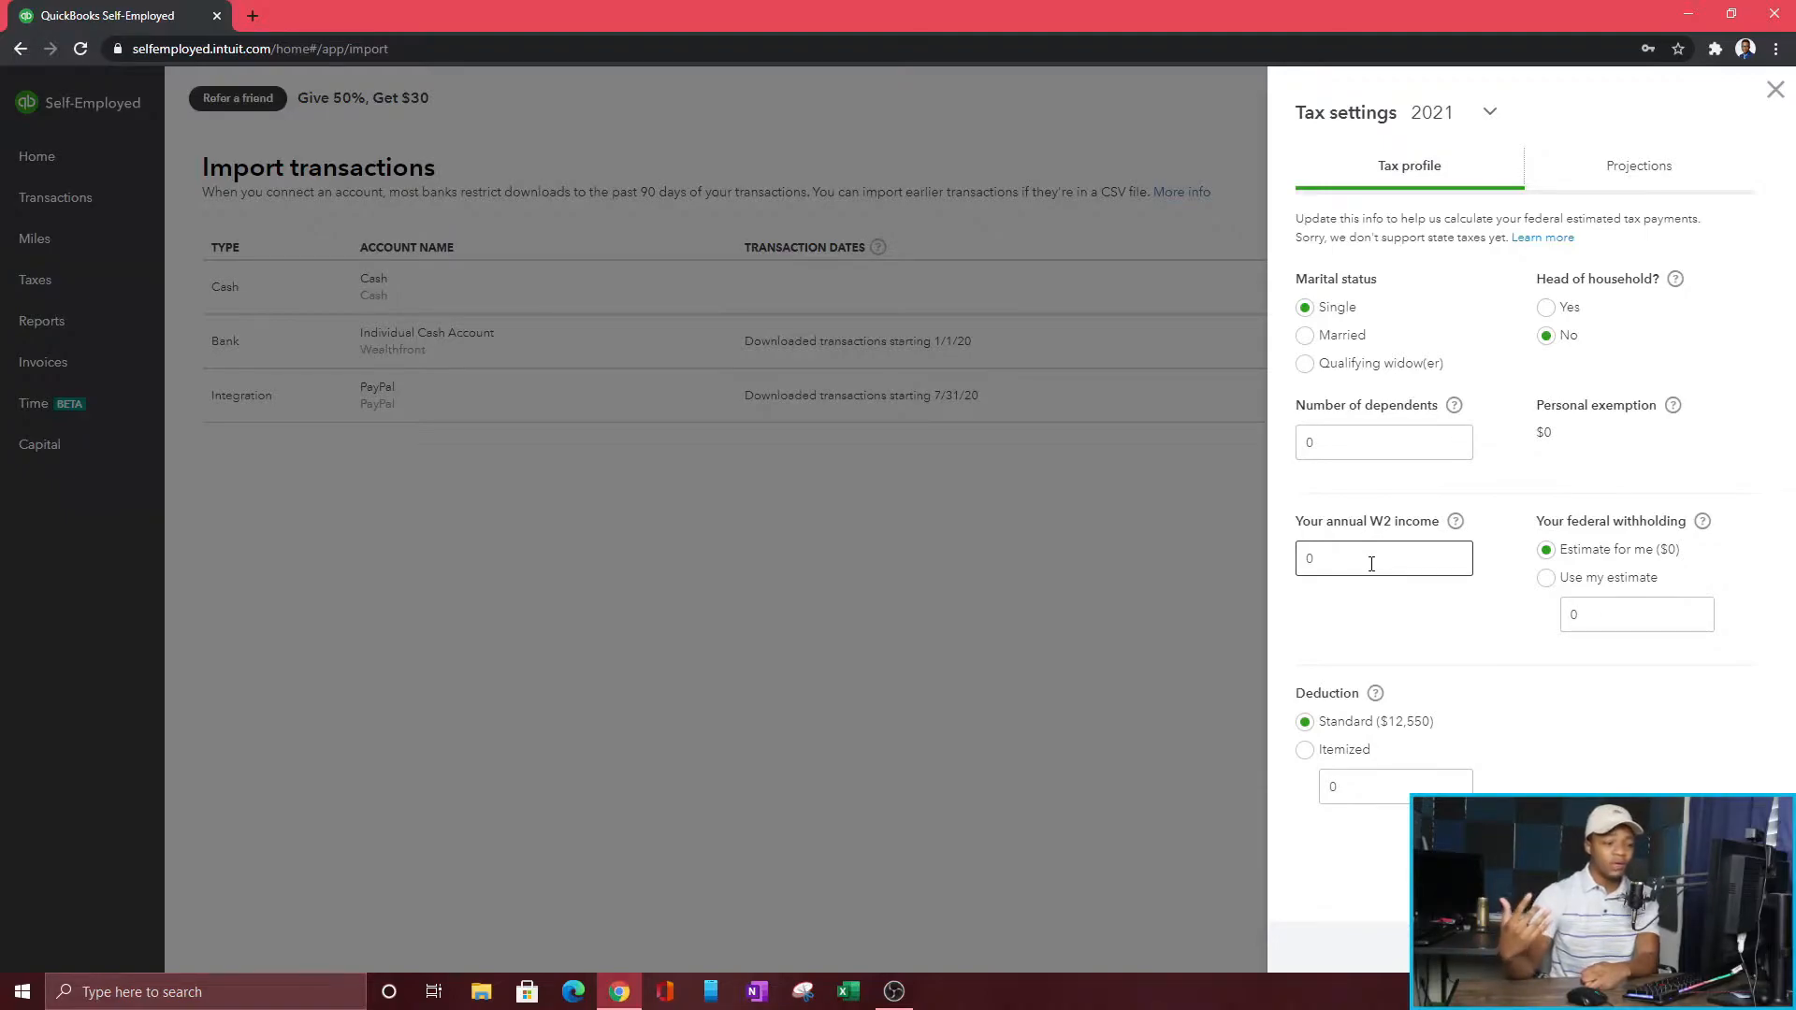
{"action": "left_click", "coordinate": [1602, 603]}
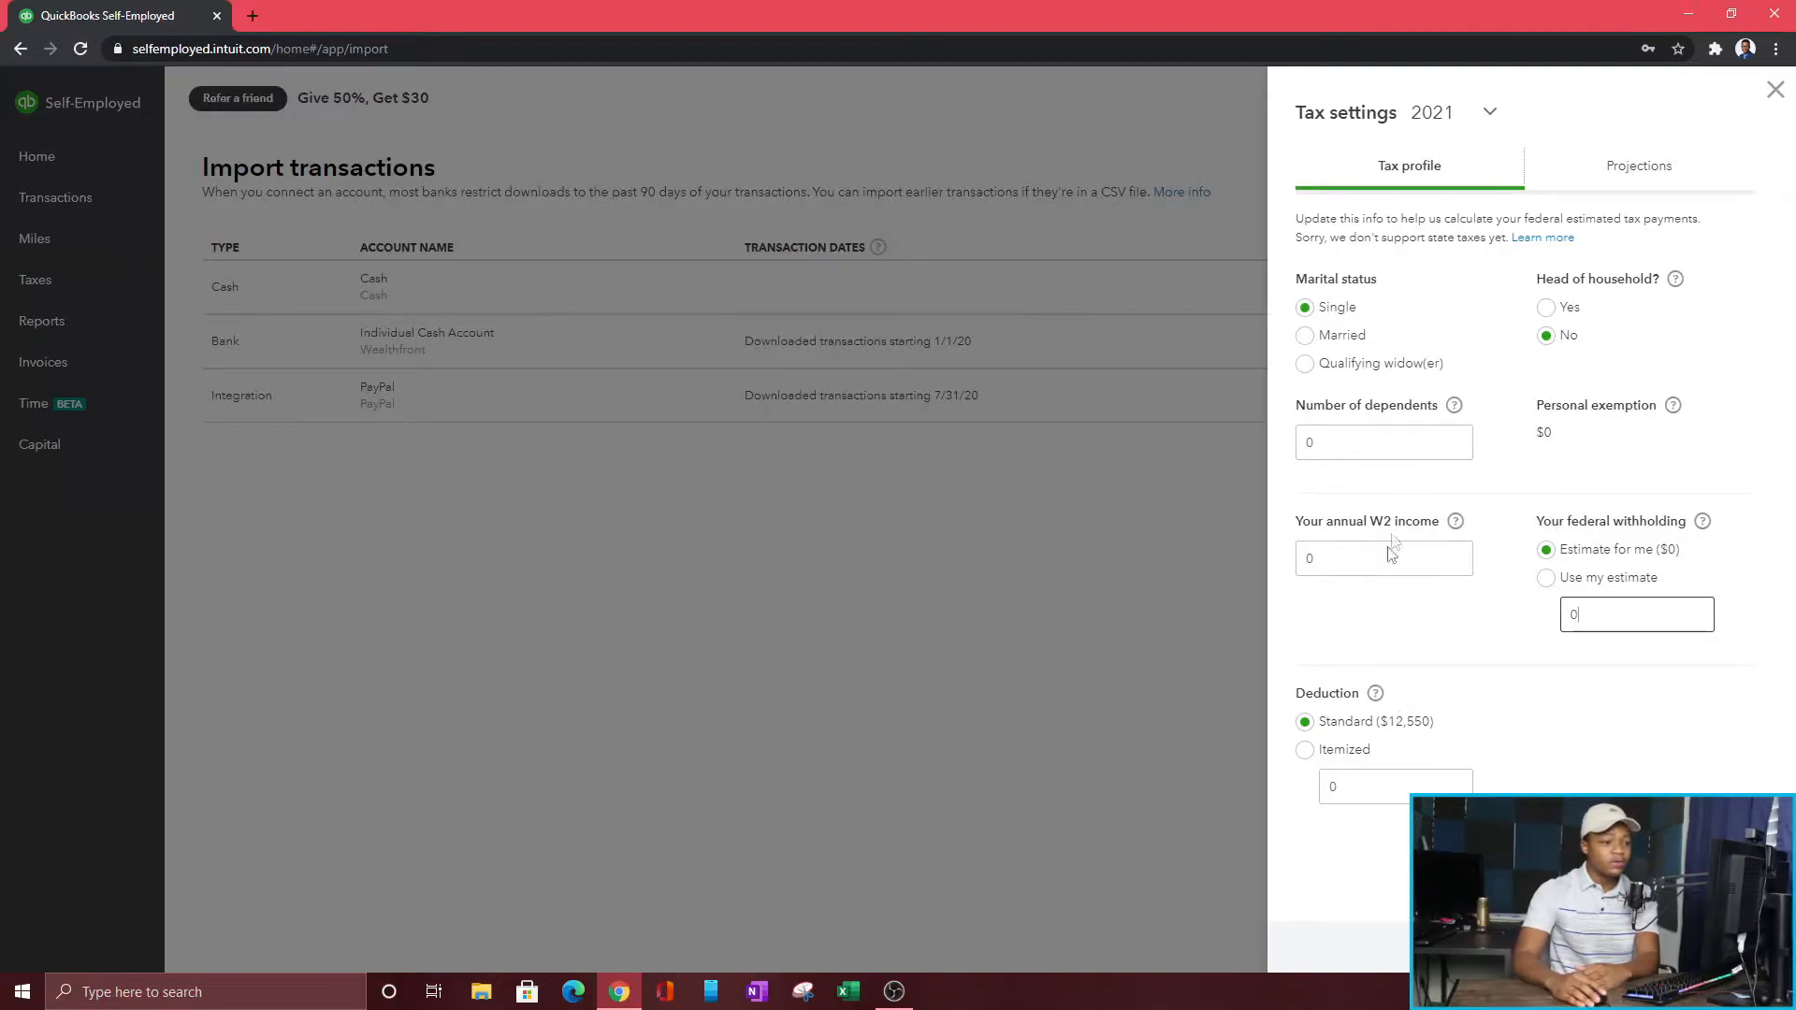
{"action": "left_click", "coordinate": [1681, 175]}
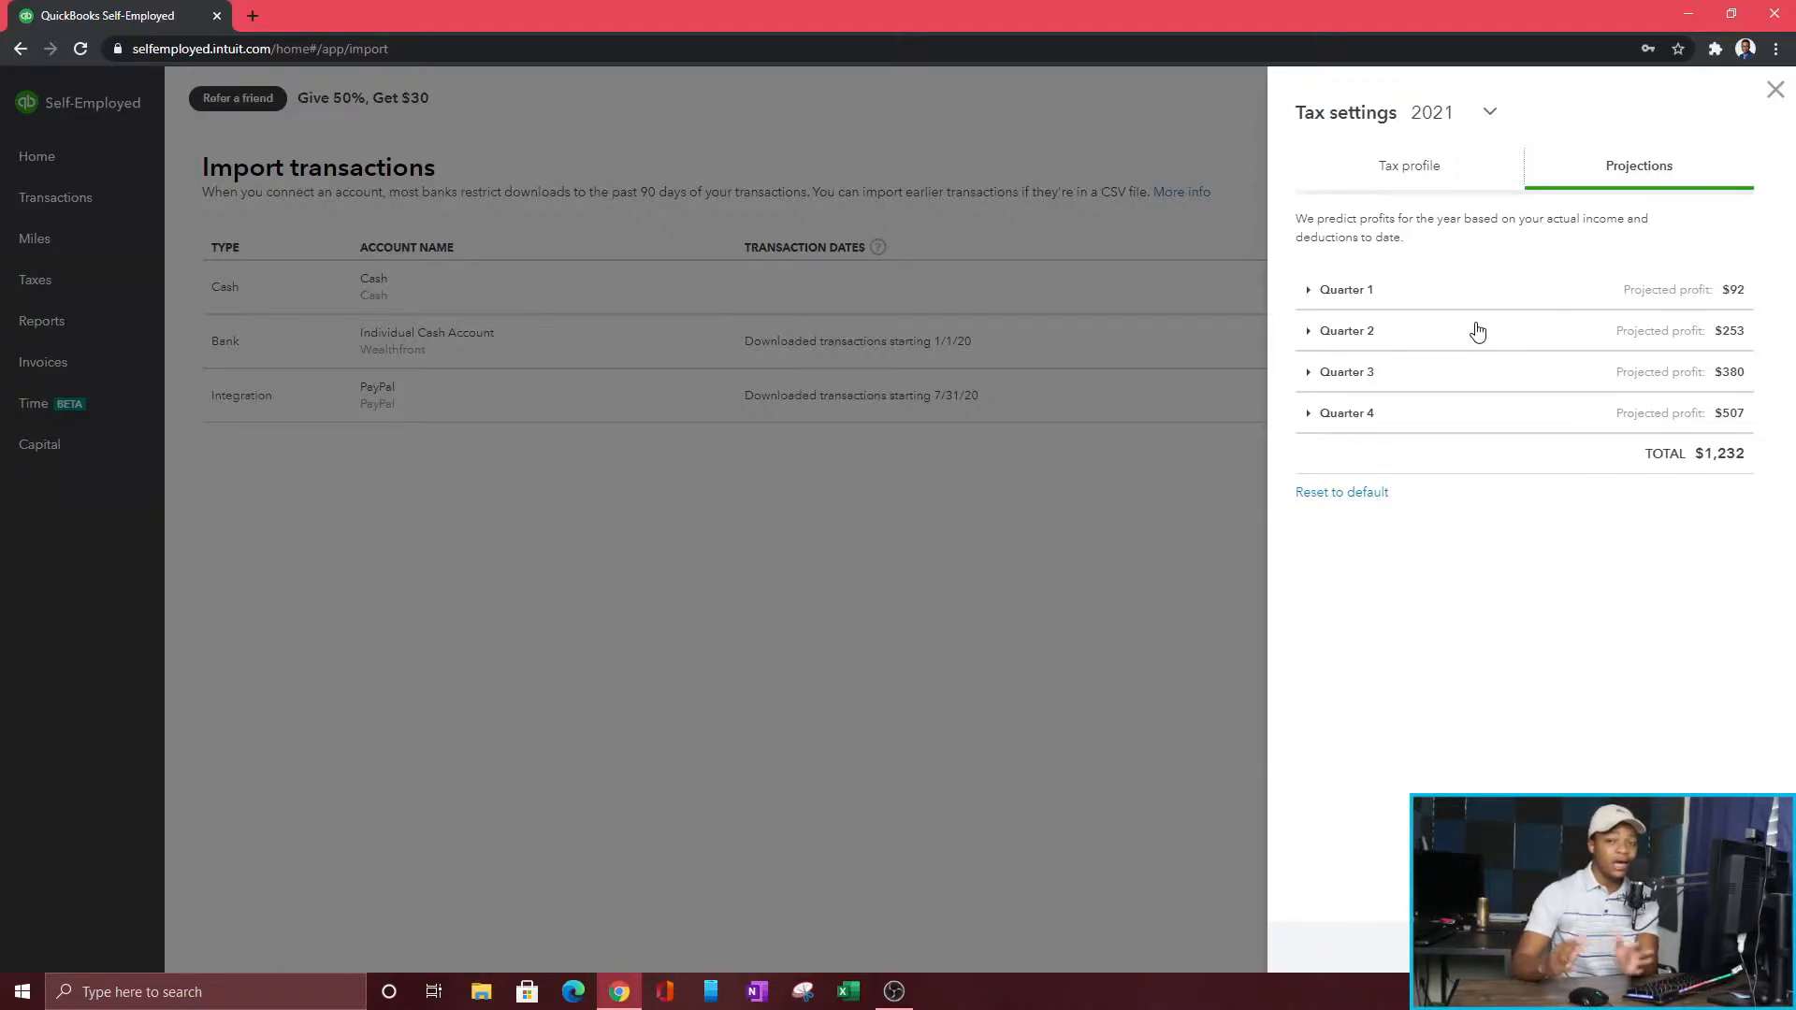
Step: Return to the 2021 tax profile and close it, and review the 2021 vehicle information
{"action": "left_click", "coordinate": [1394, 161]}
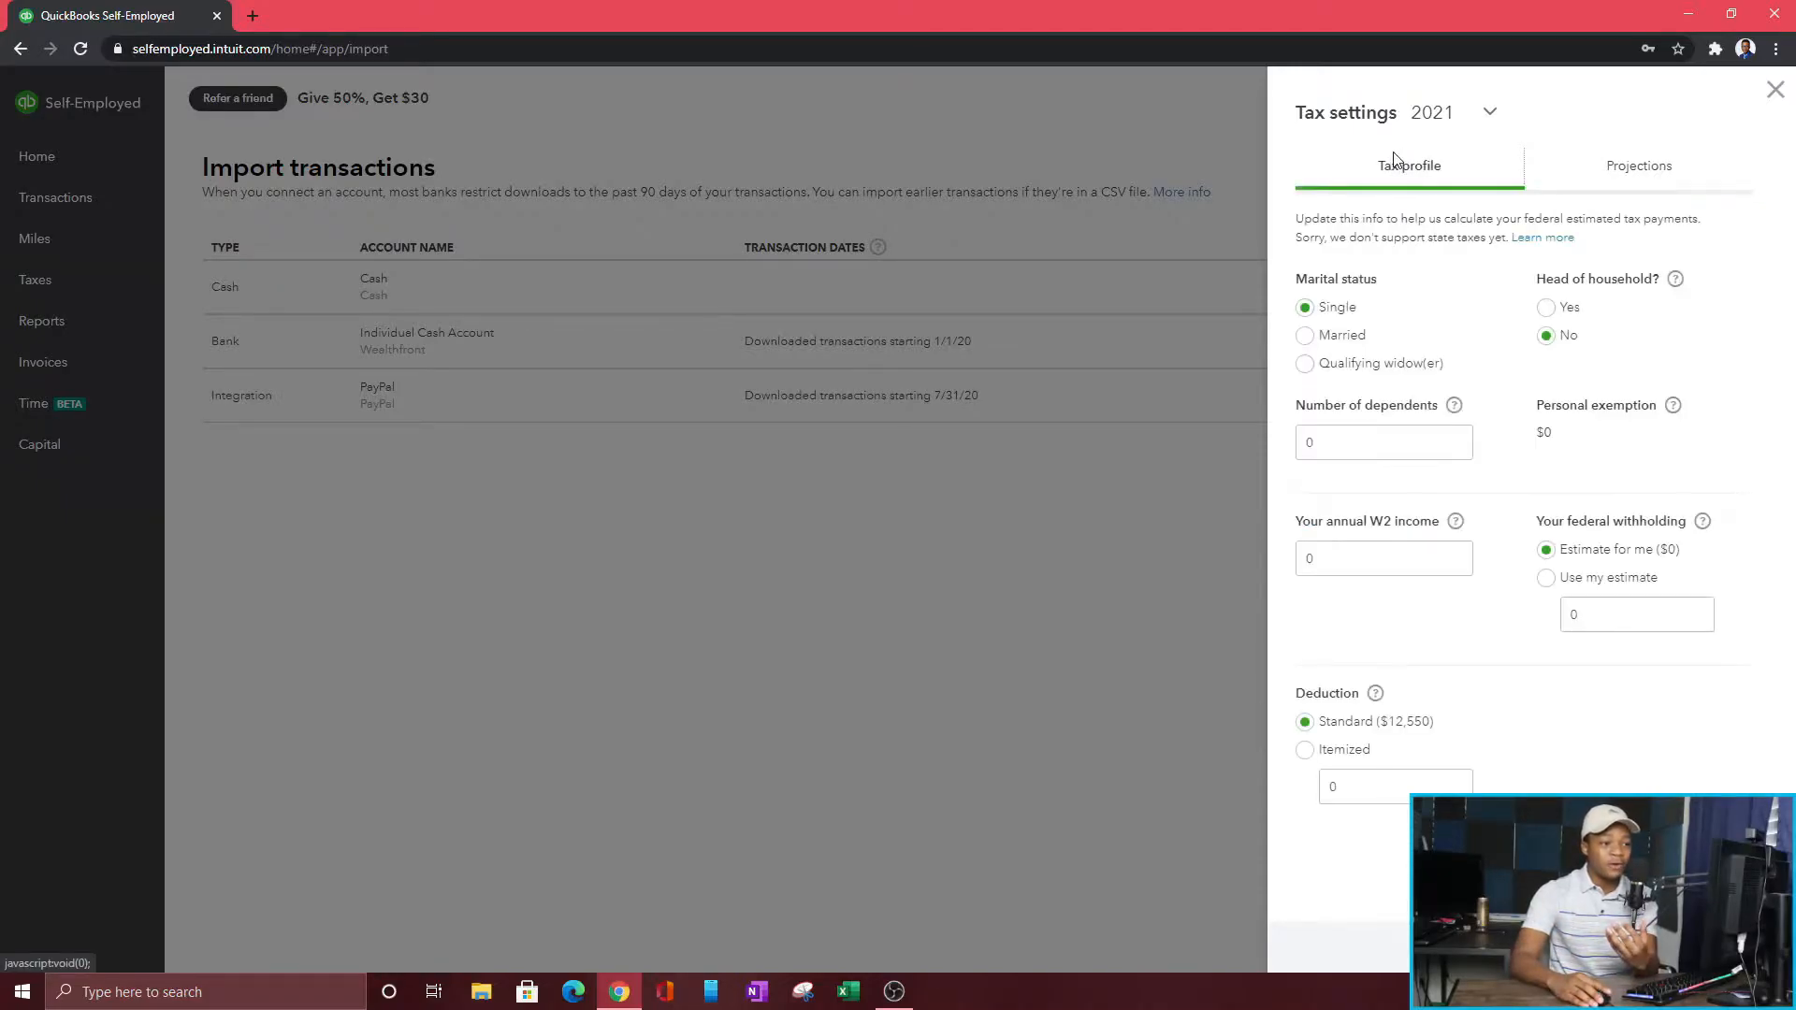
{"action": "left_click", "coordinate": [1776, 90]}
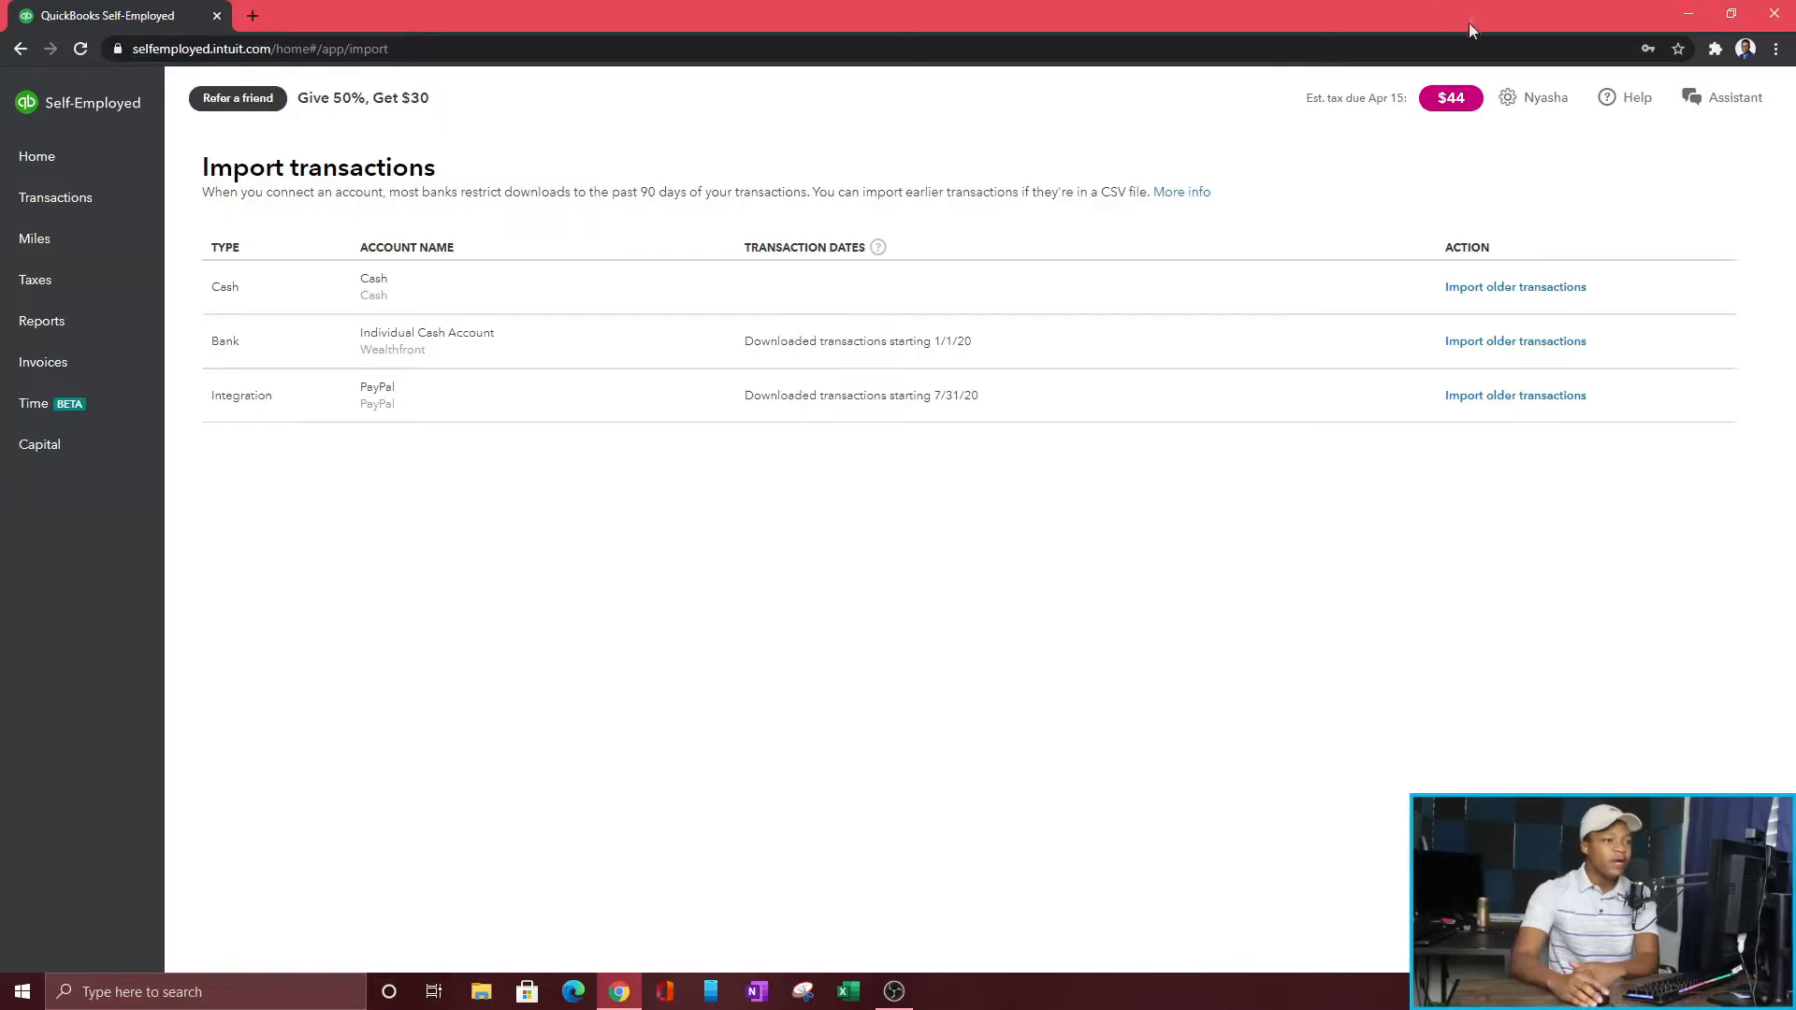
{"action": "left_click", "coordinate": [1505, 98]}
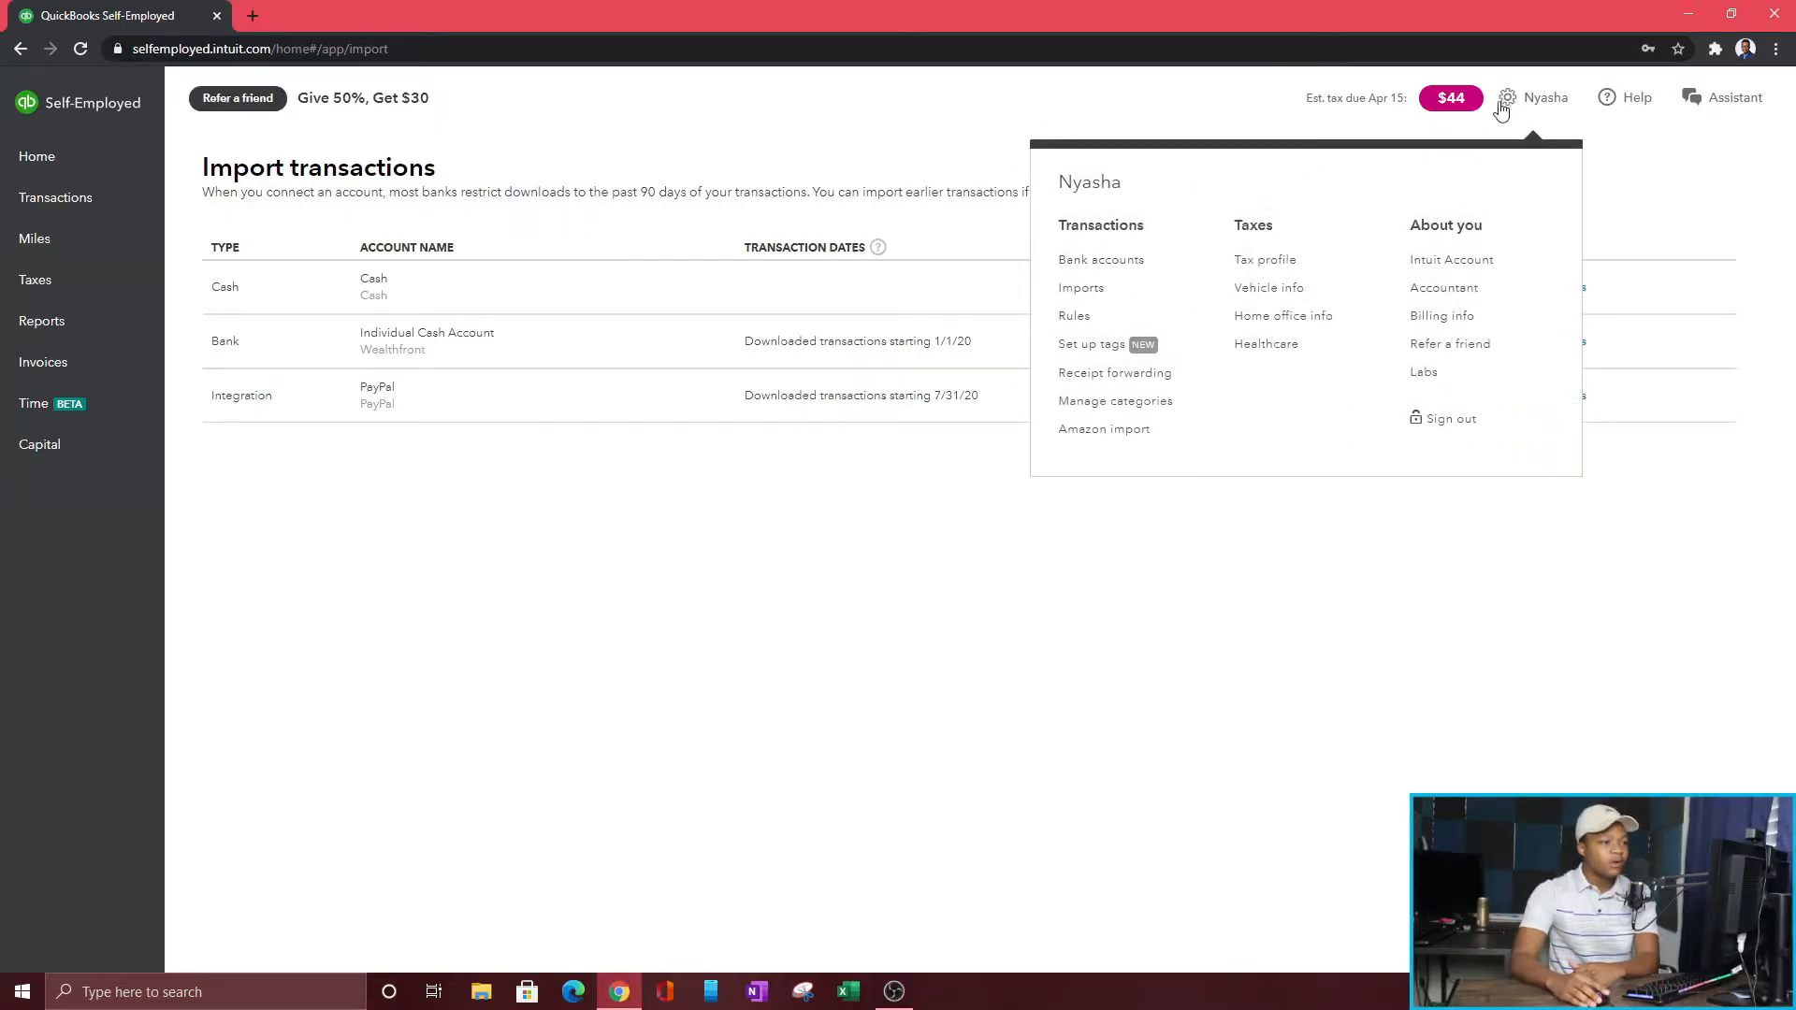
{"action": "left_click", "coordinate": [1276, 297]}
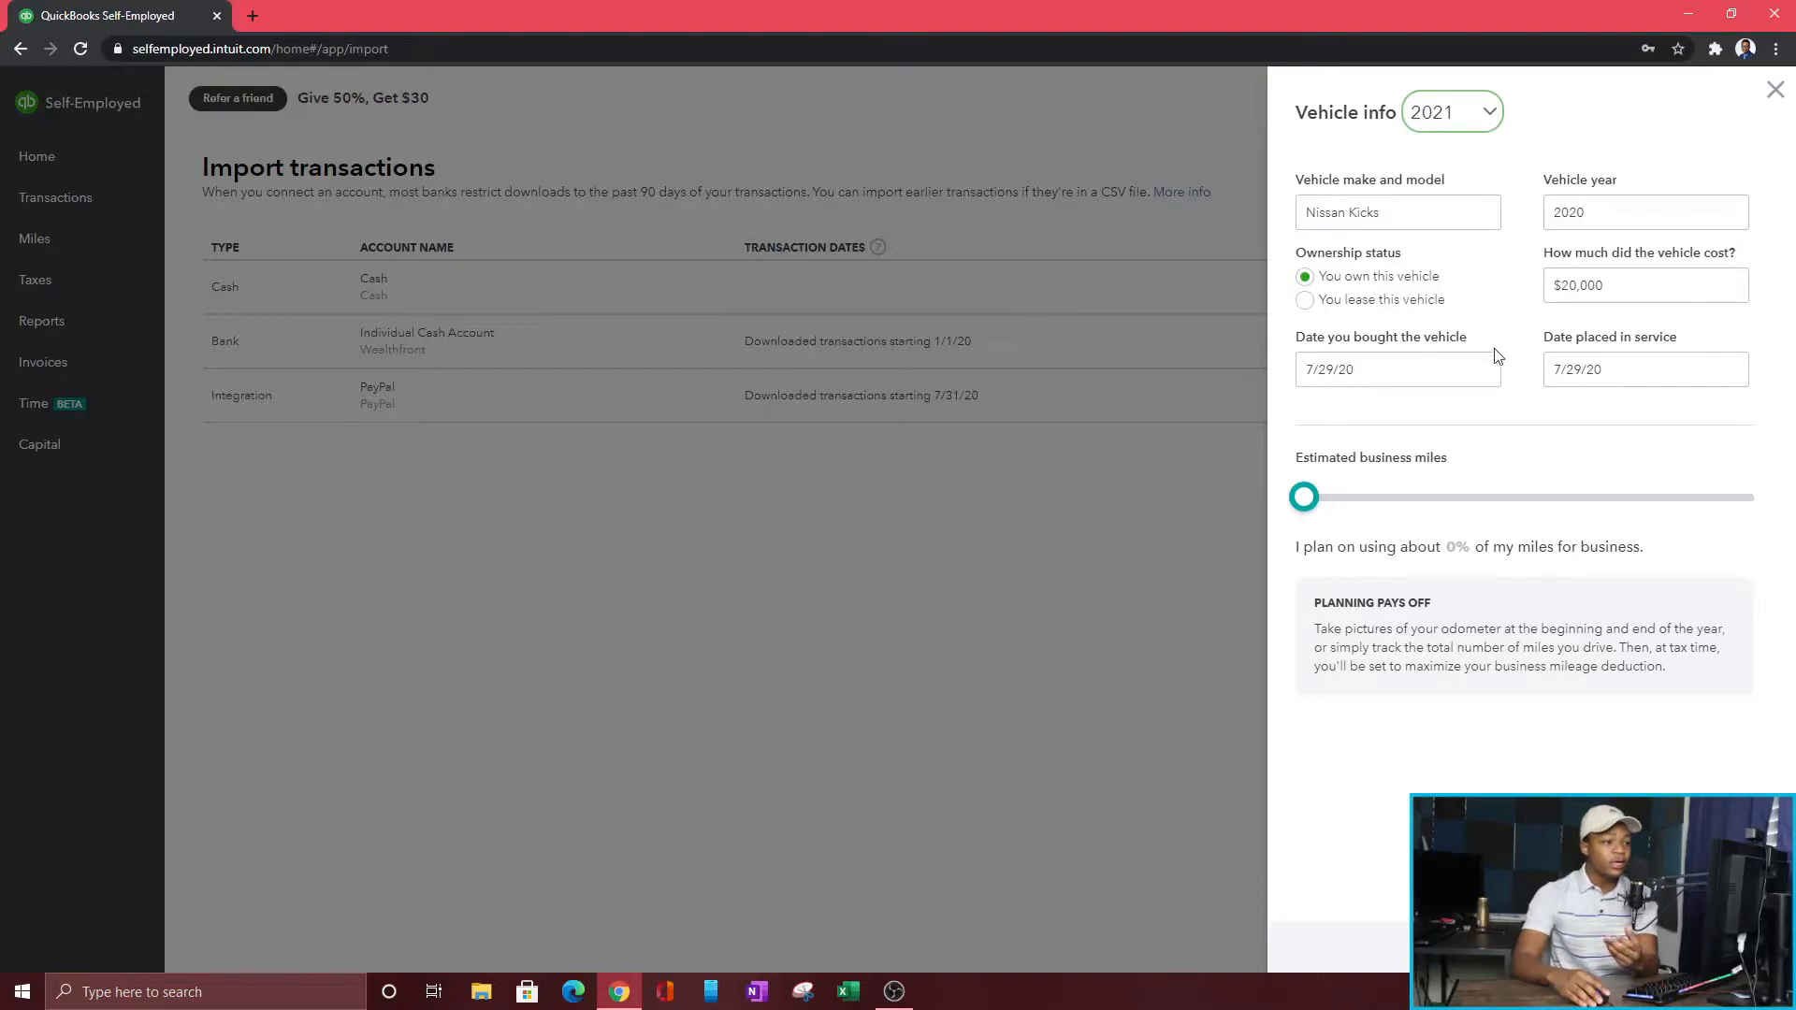
{"action": "left_click", "coordinate": [1774, 90]}
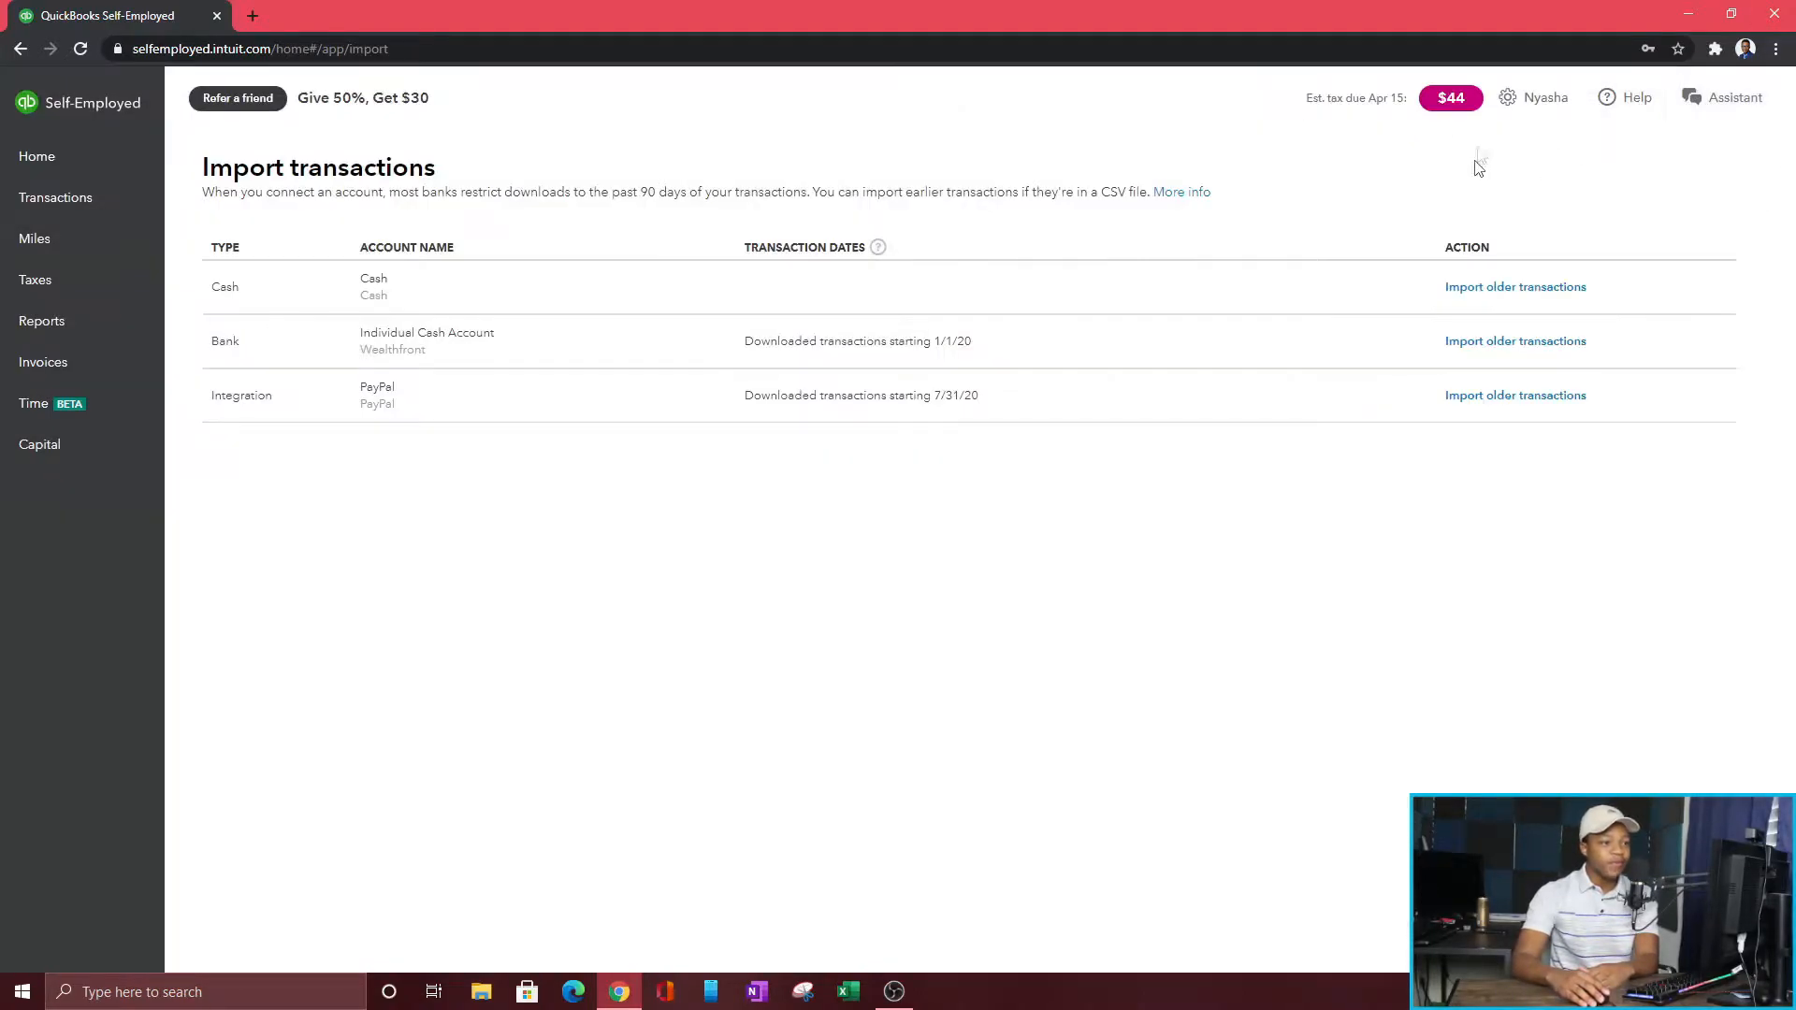
Step: Review the 2020 home office square footage and deduction under the simplified and regular methods, and close the home office details
{"action": "left_click", "coordinate": [1535, 105]}
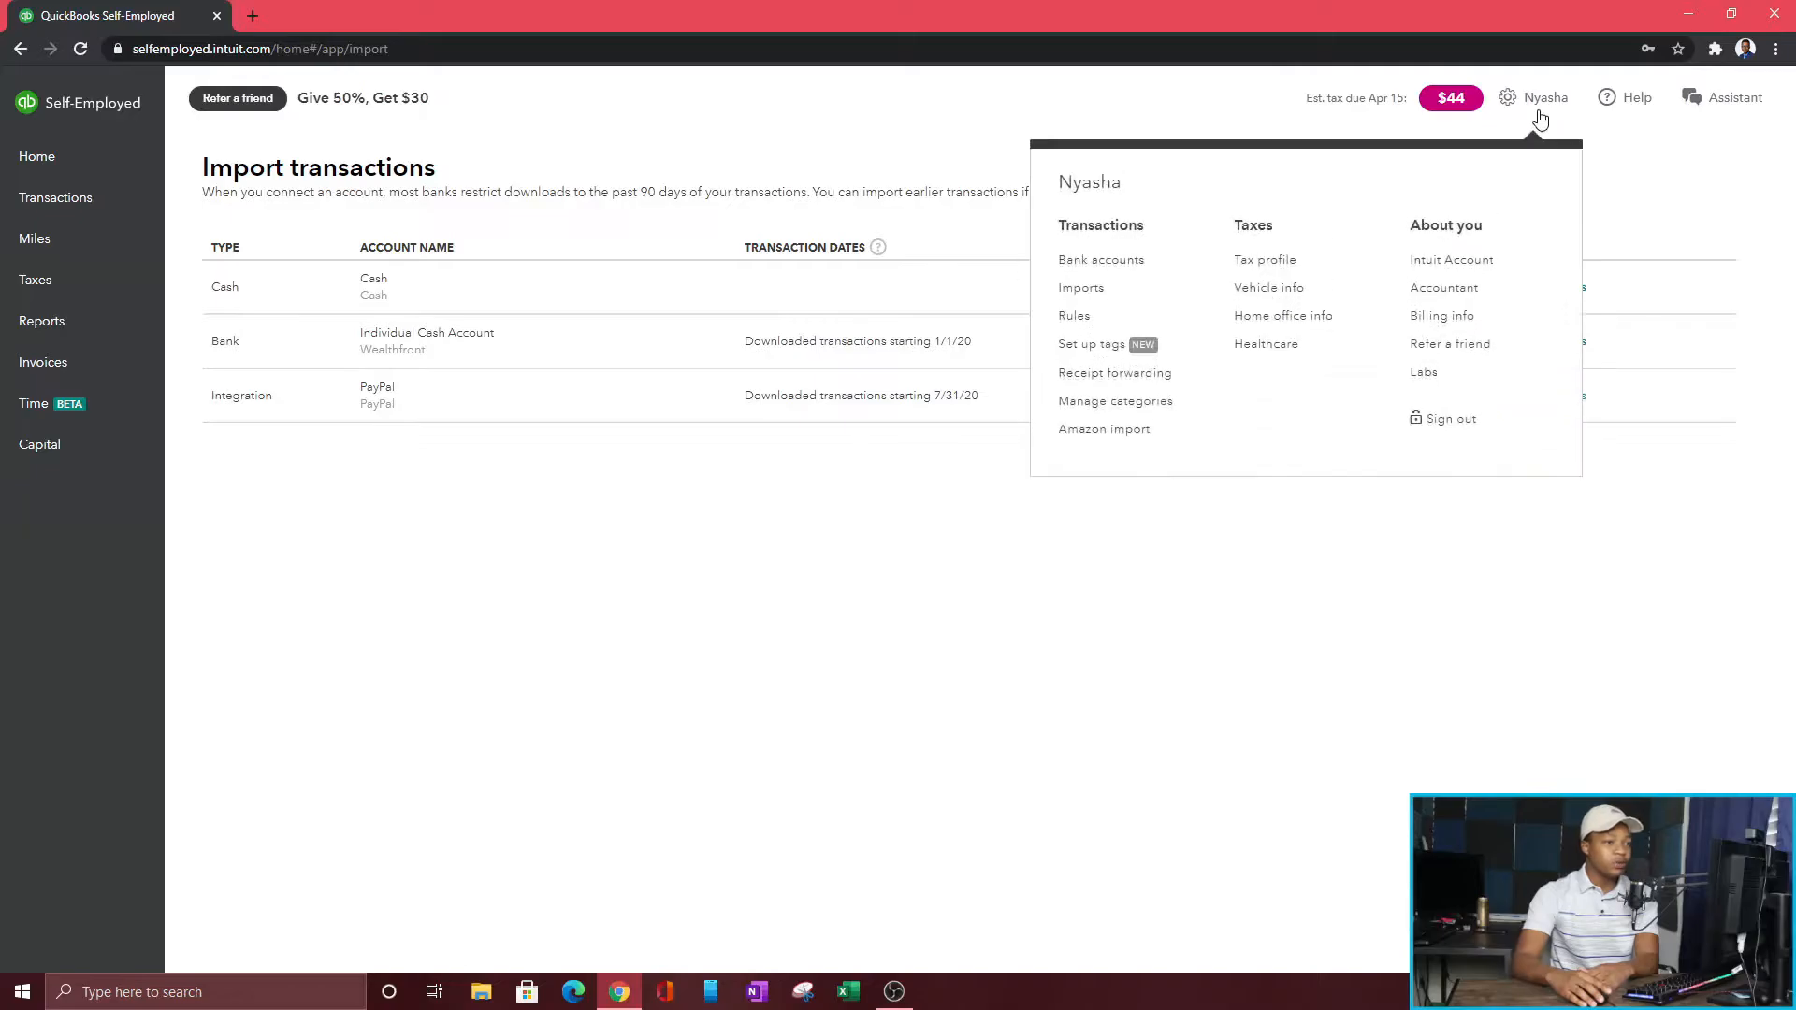
{"action": "left_click", "coordinate": [1294, 318]}
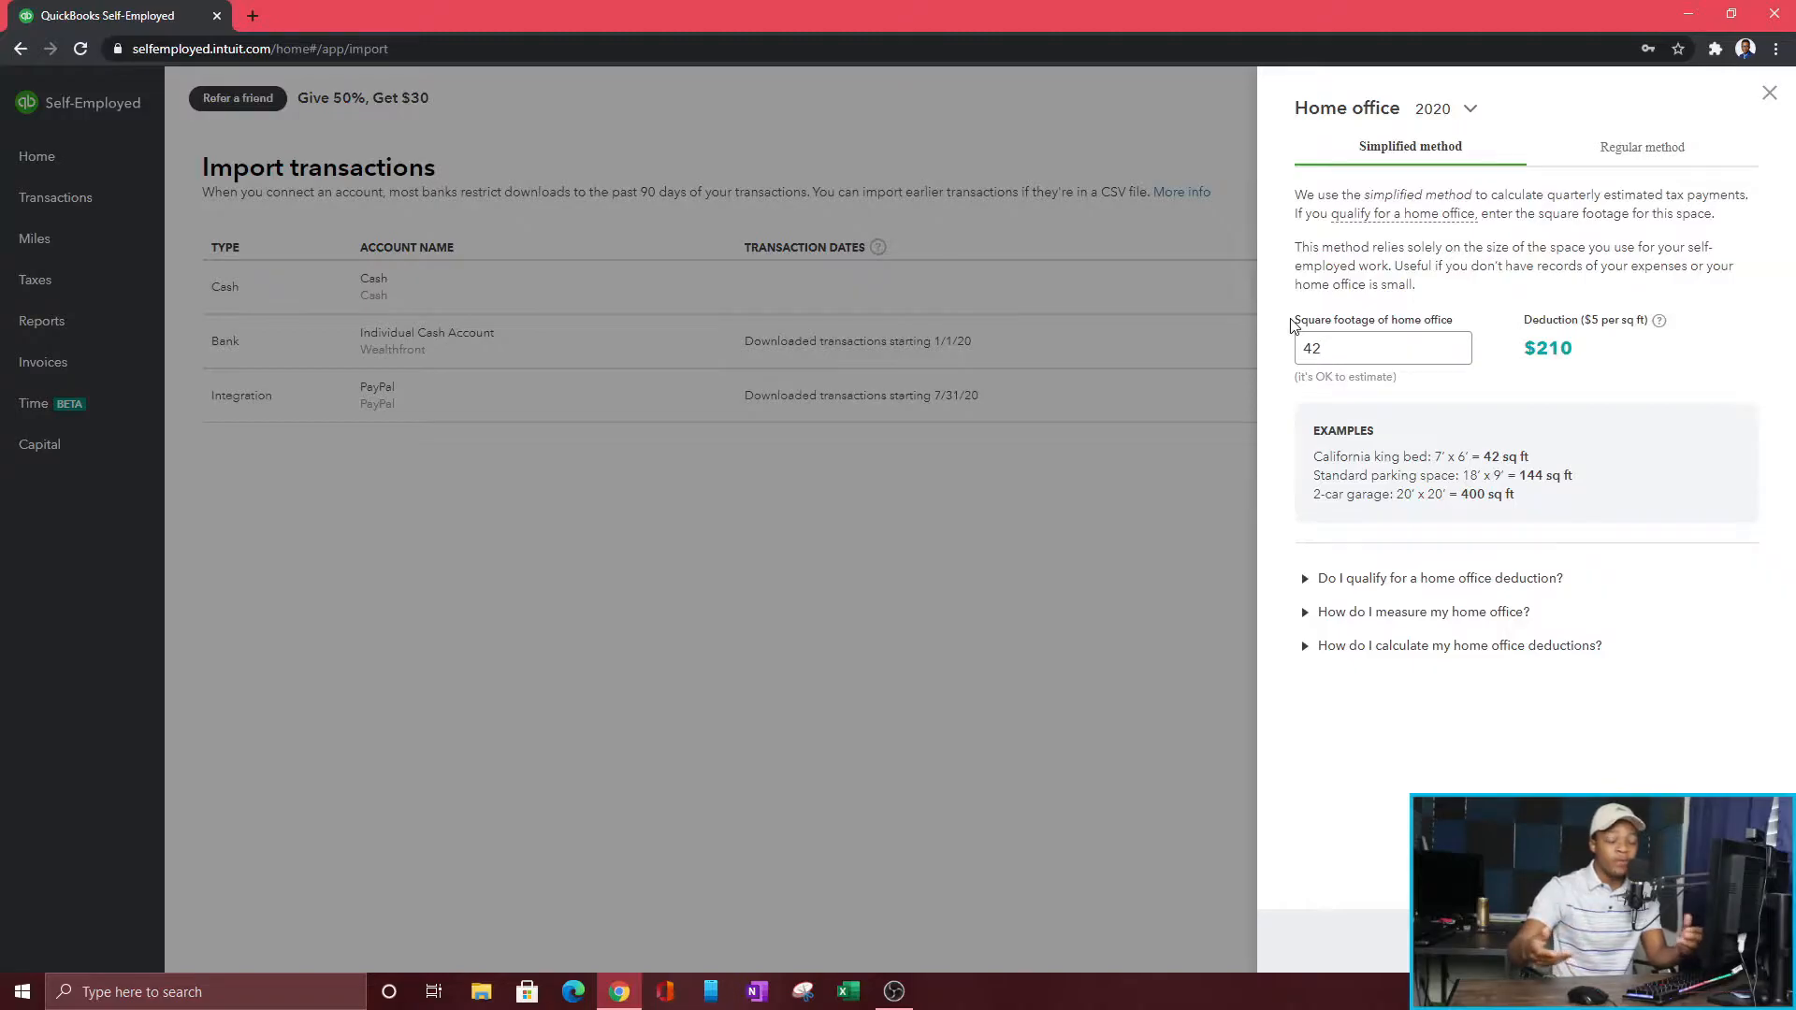
{"action": "left_click", "coordinate": [1426, 346]}
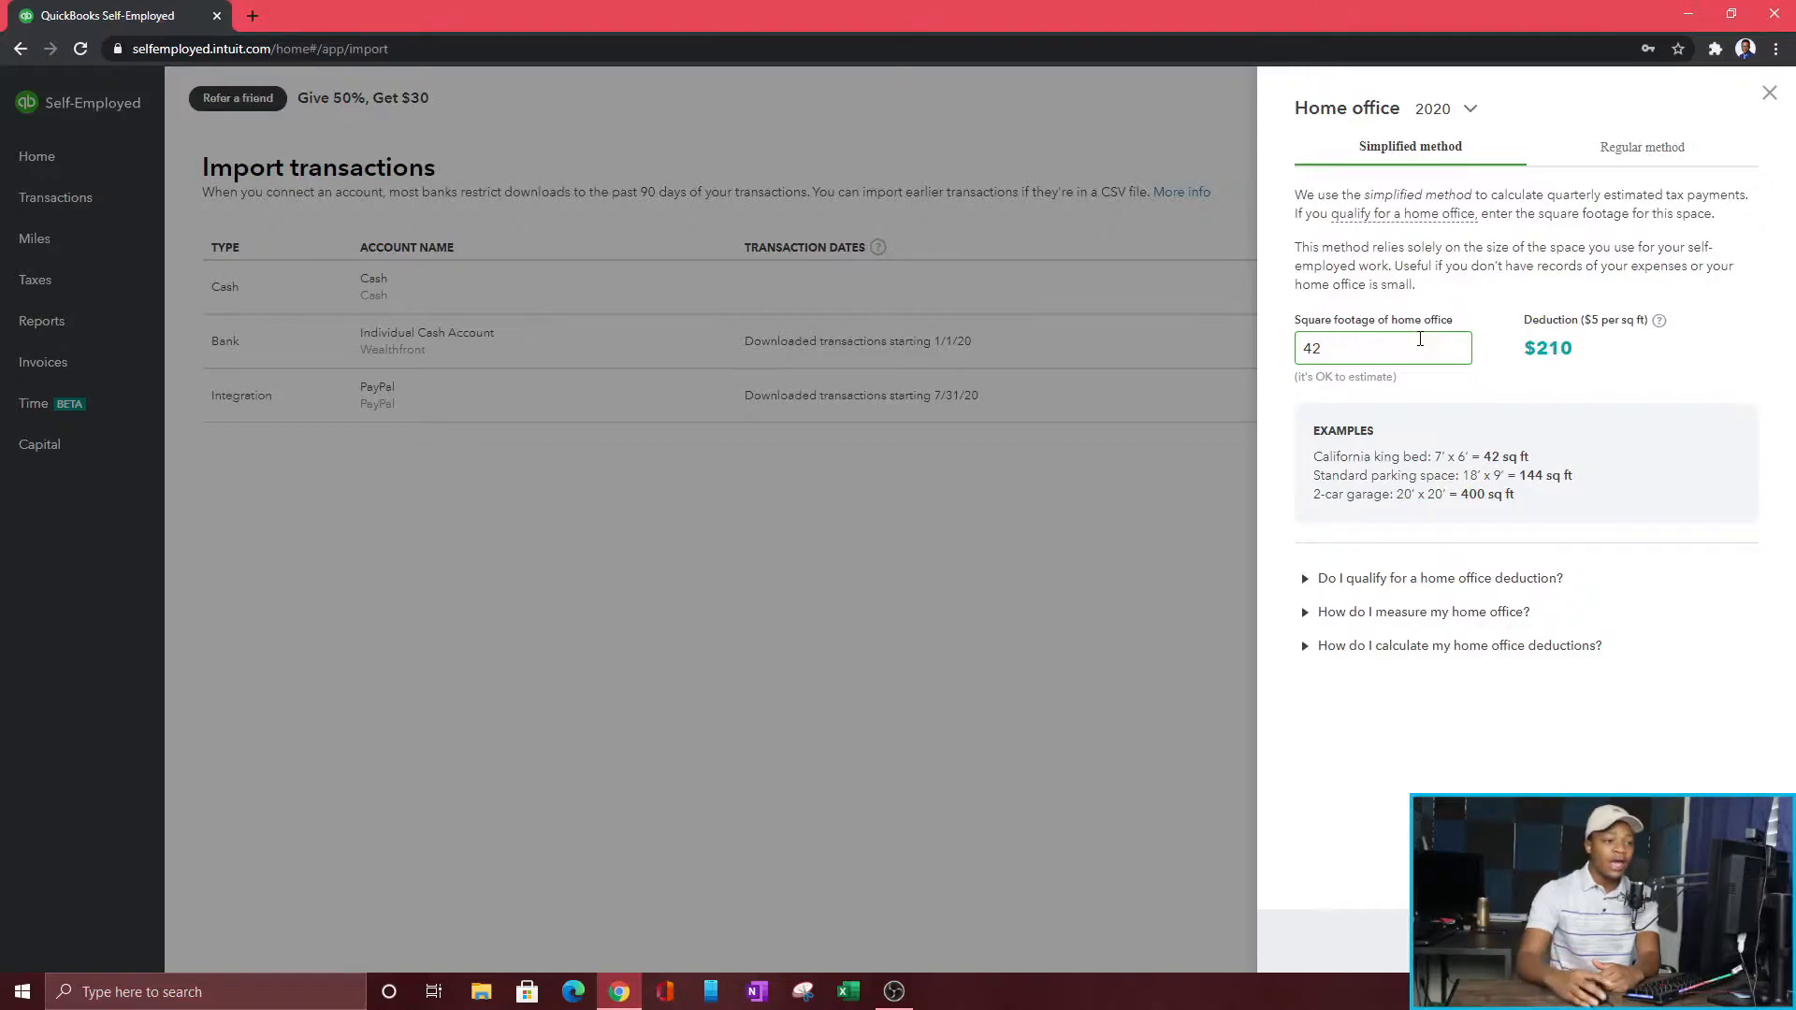
{"action": "left_click", "coordinate": [1549, 356]}
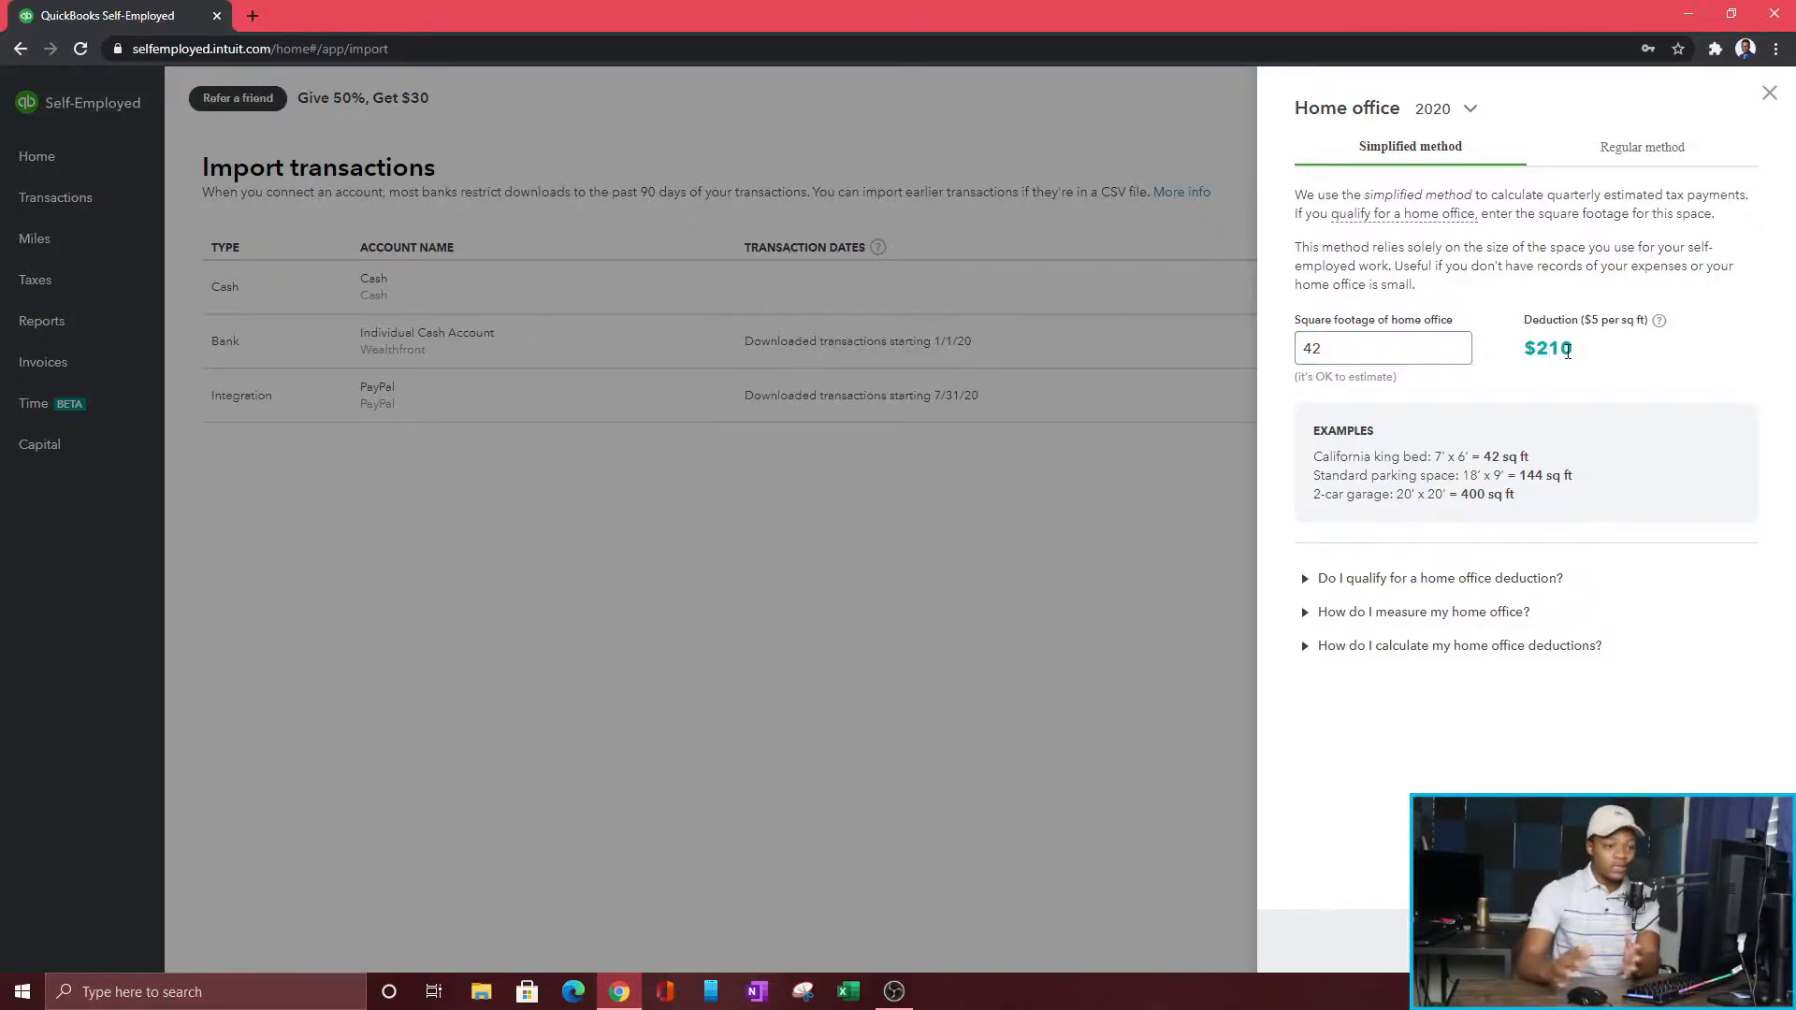
{"action": "left_click", "coordinate": [1362, 349]}
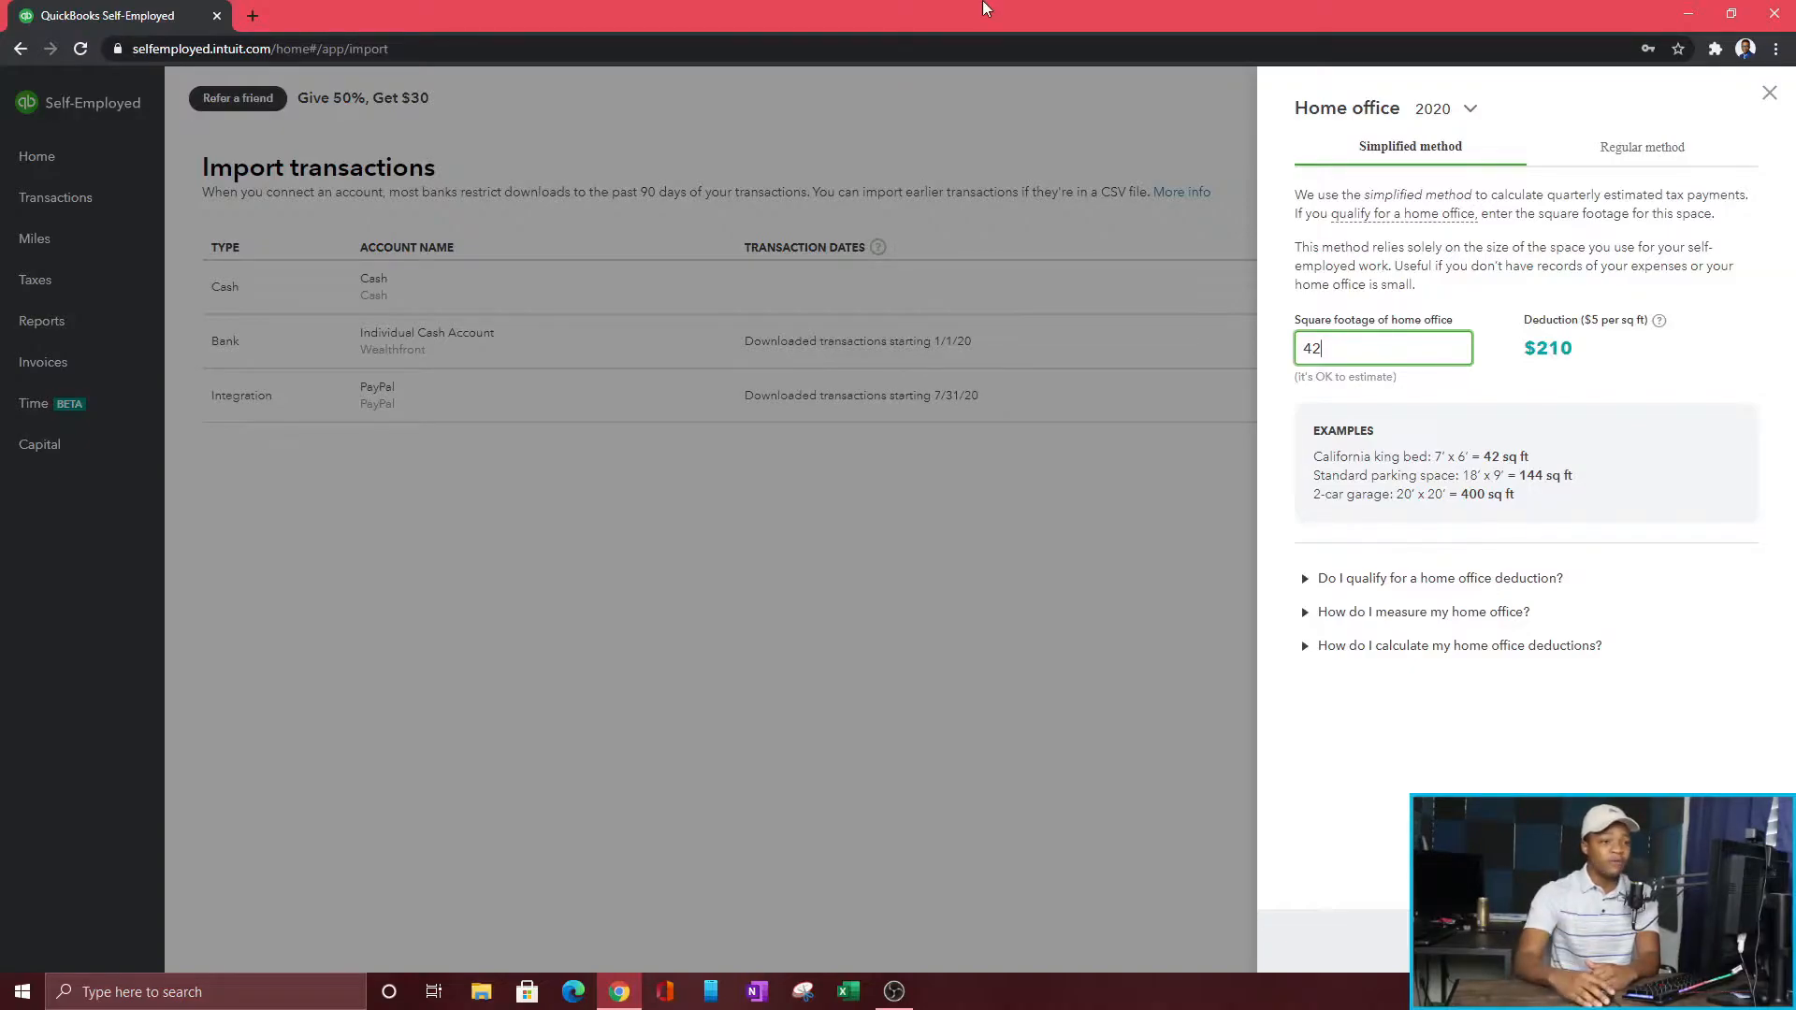
{"action": "left_click", "coordinate": [1630, 169]}
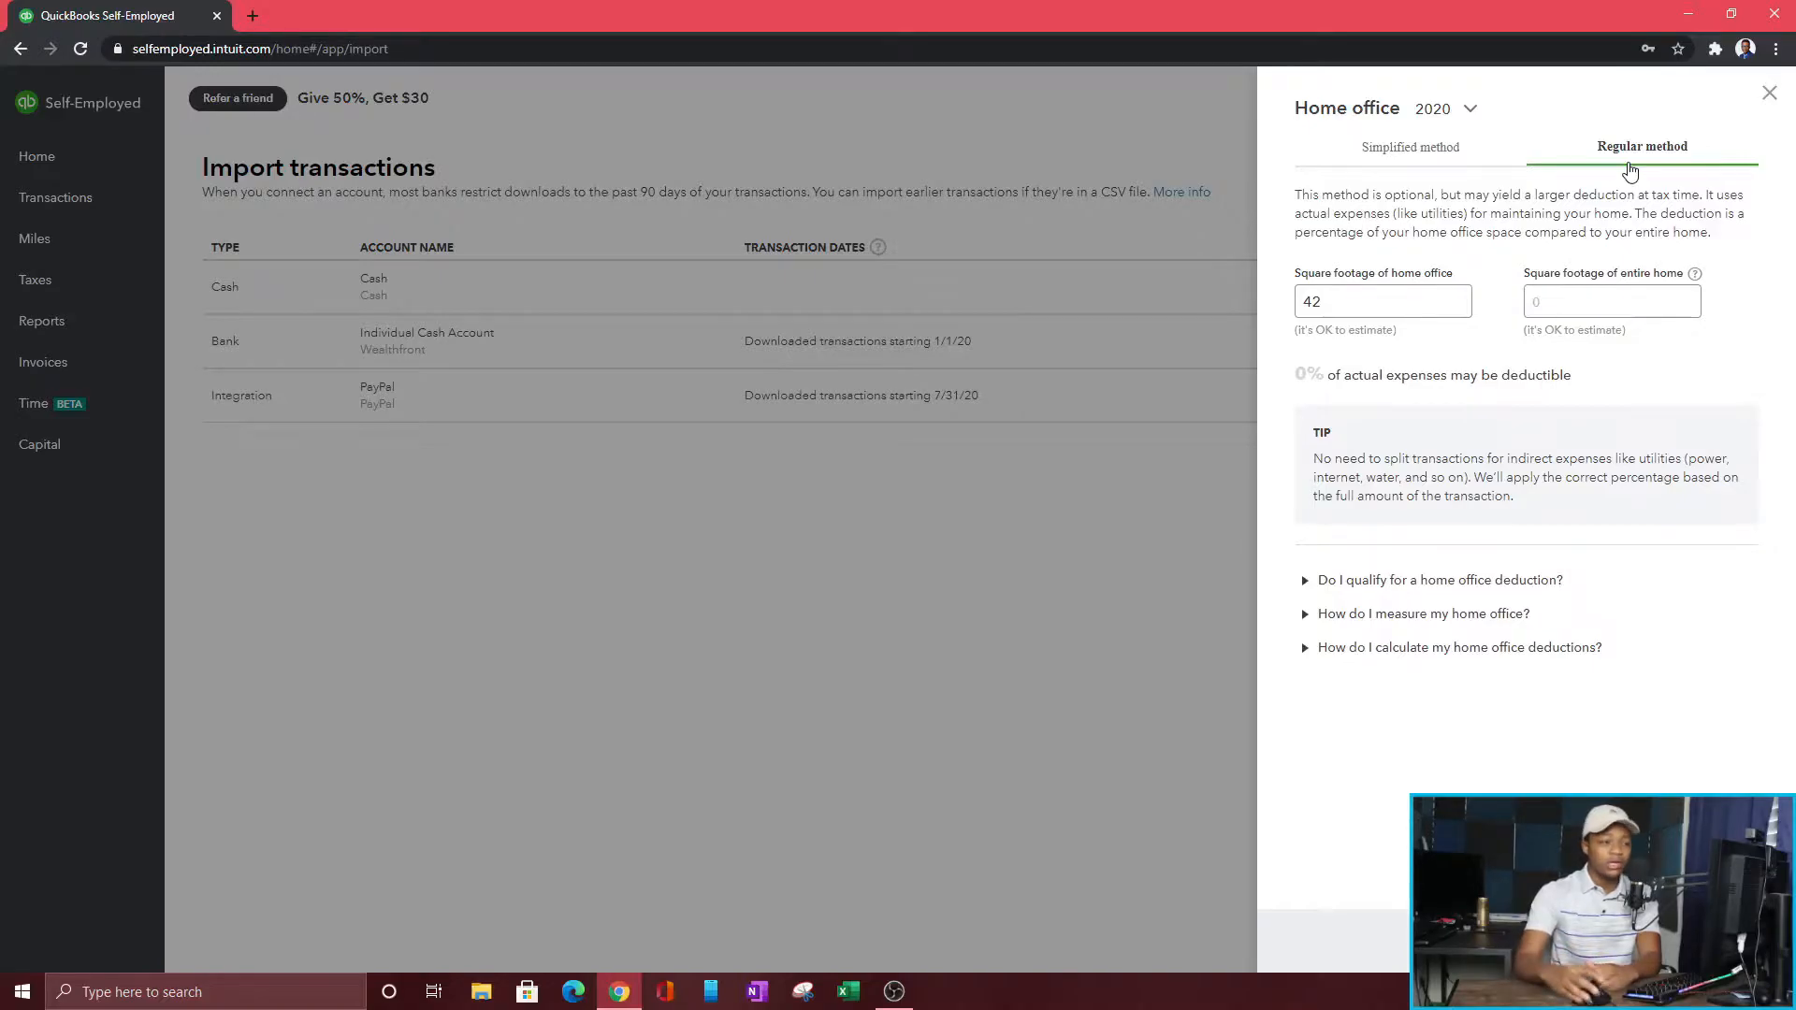
{"action": "left_click", "coordinate": [1437, 156]}
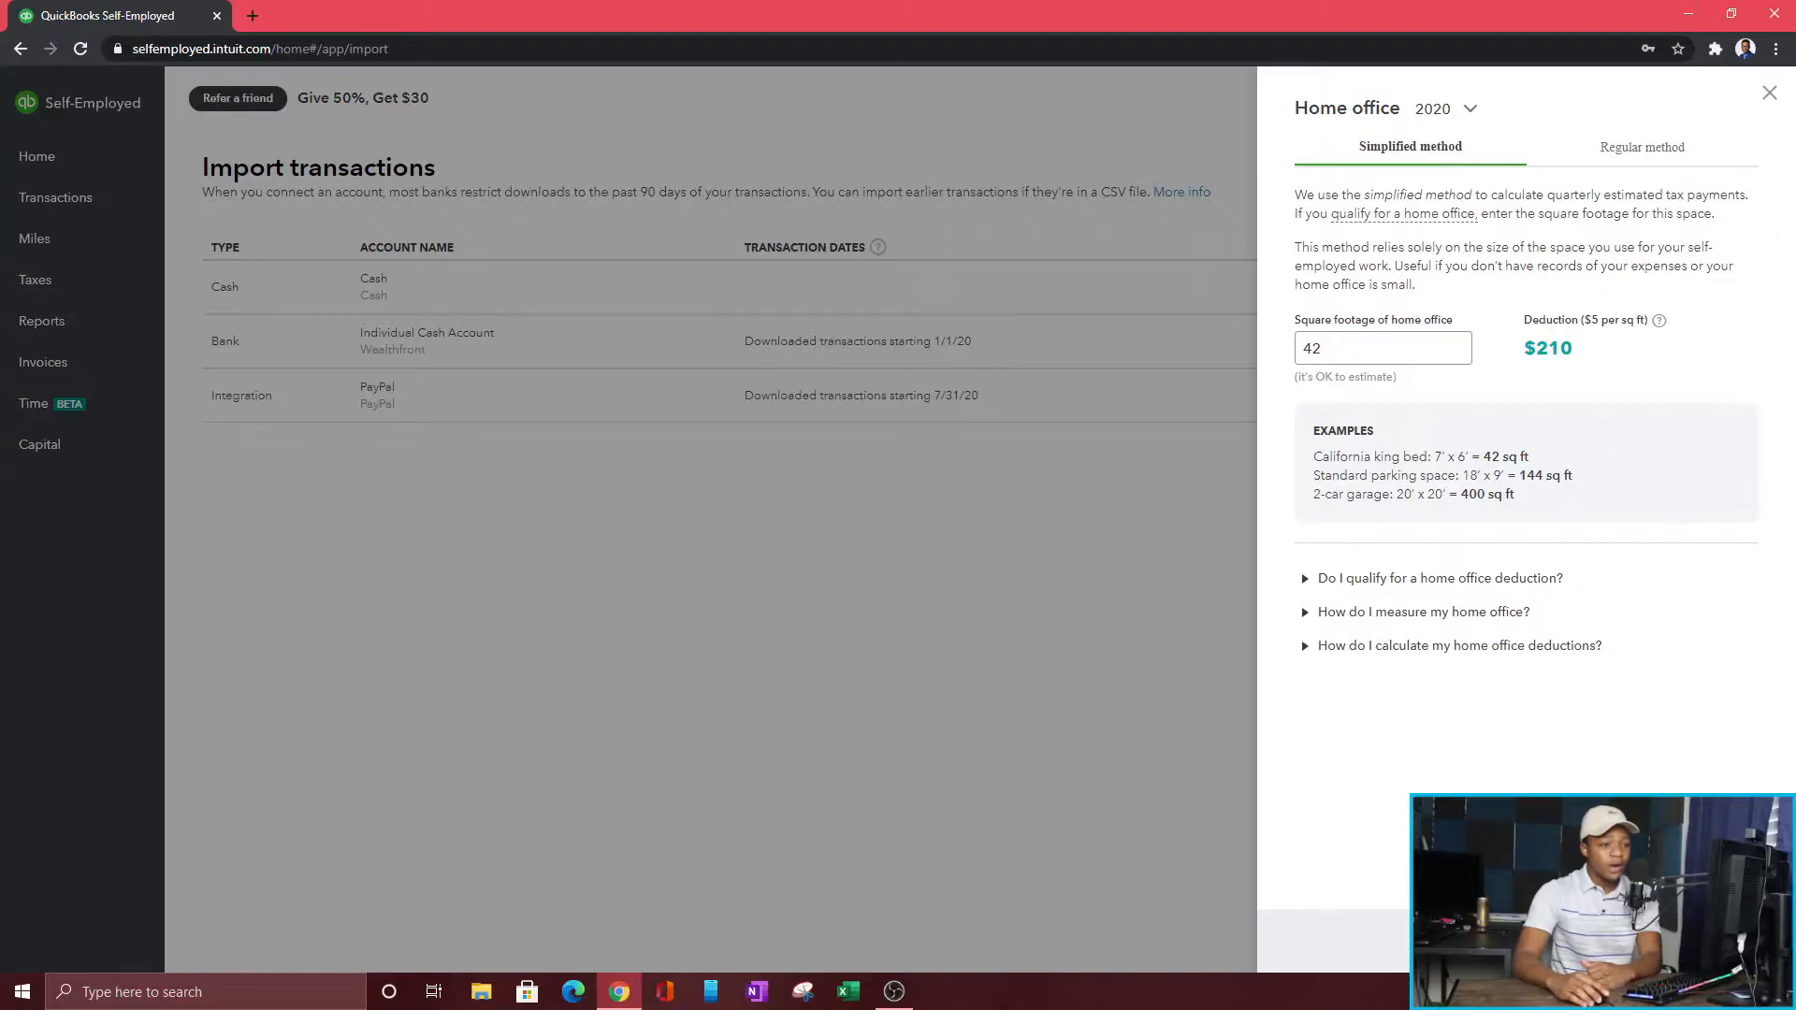
{"action": "left_click", "coordinate": [1768, 94]}
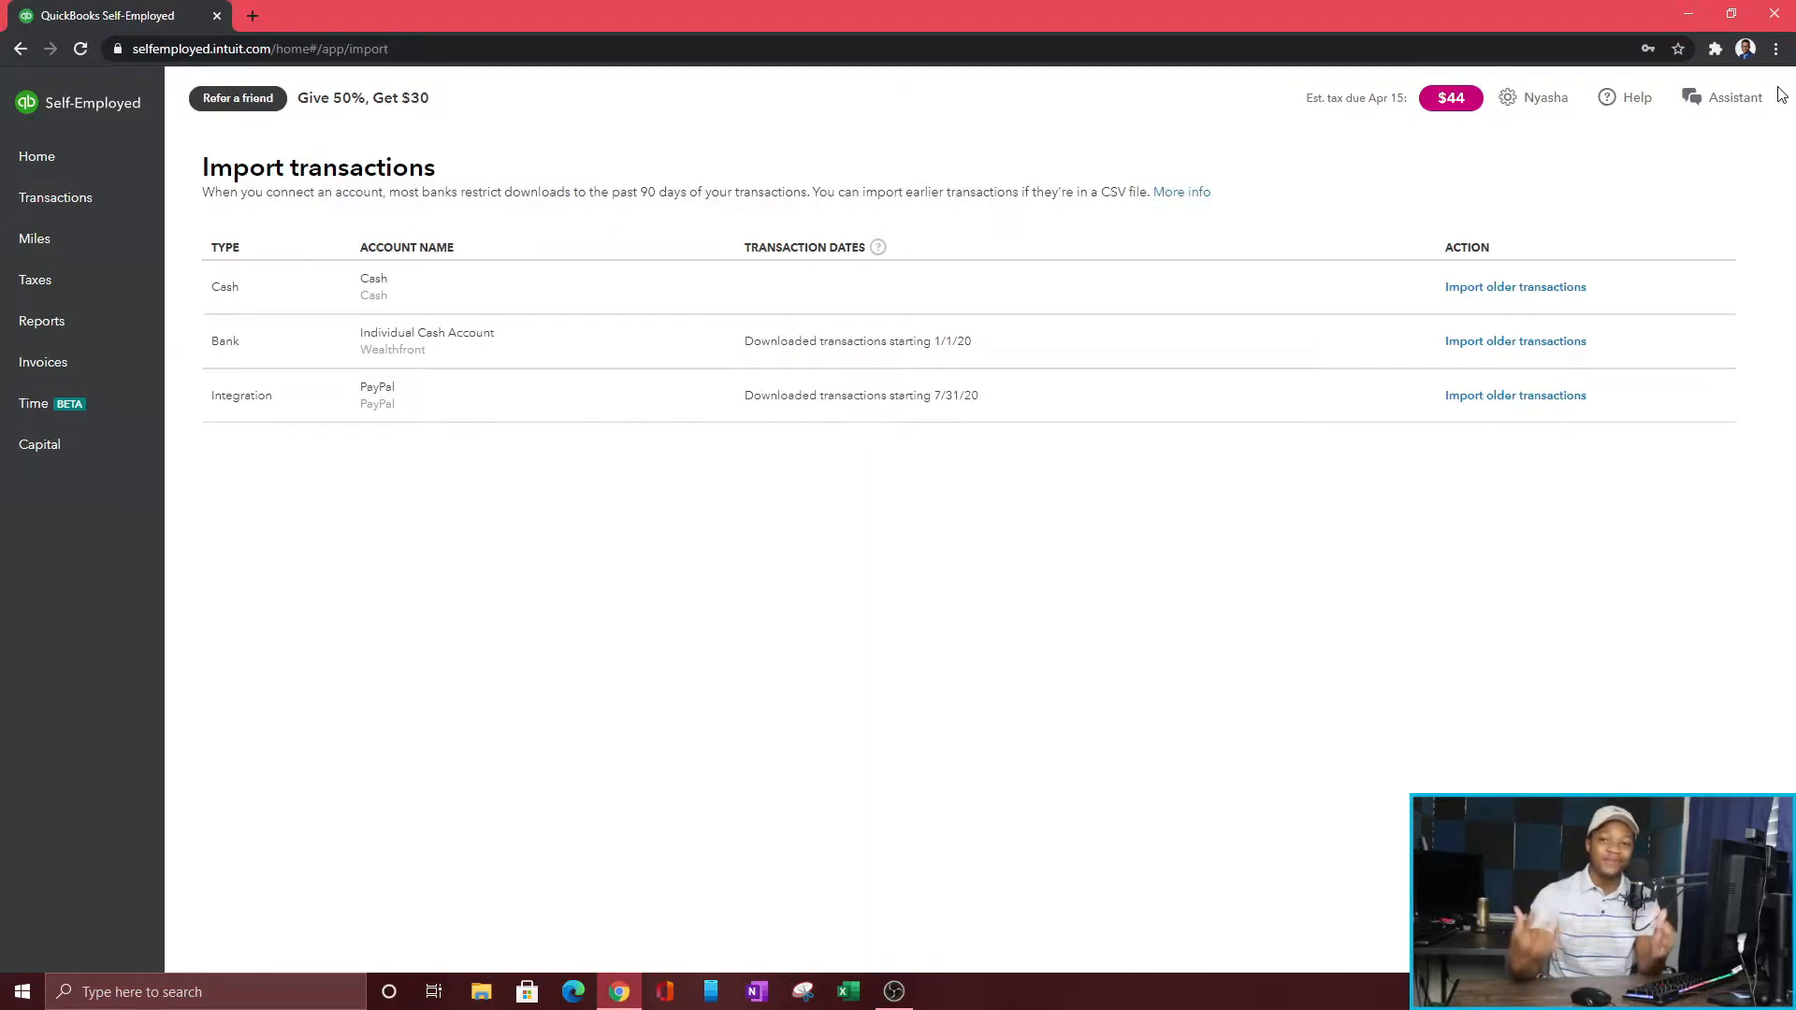
Step: In the 2021 healthcare profile, try the employer, spouse or parents insurance and no-insurance options, and check the Health Savings Account question without saving
{"action": "left_click", "coordinate": [1521, 99]}
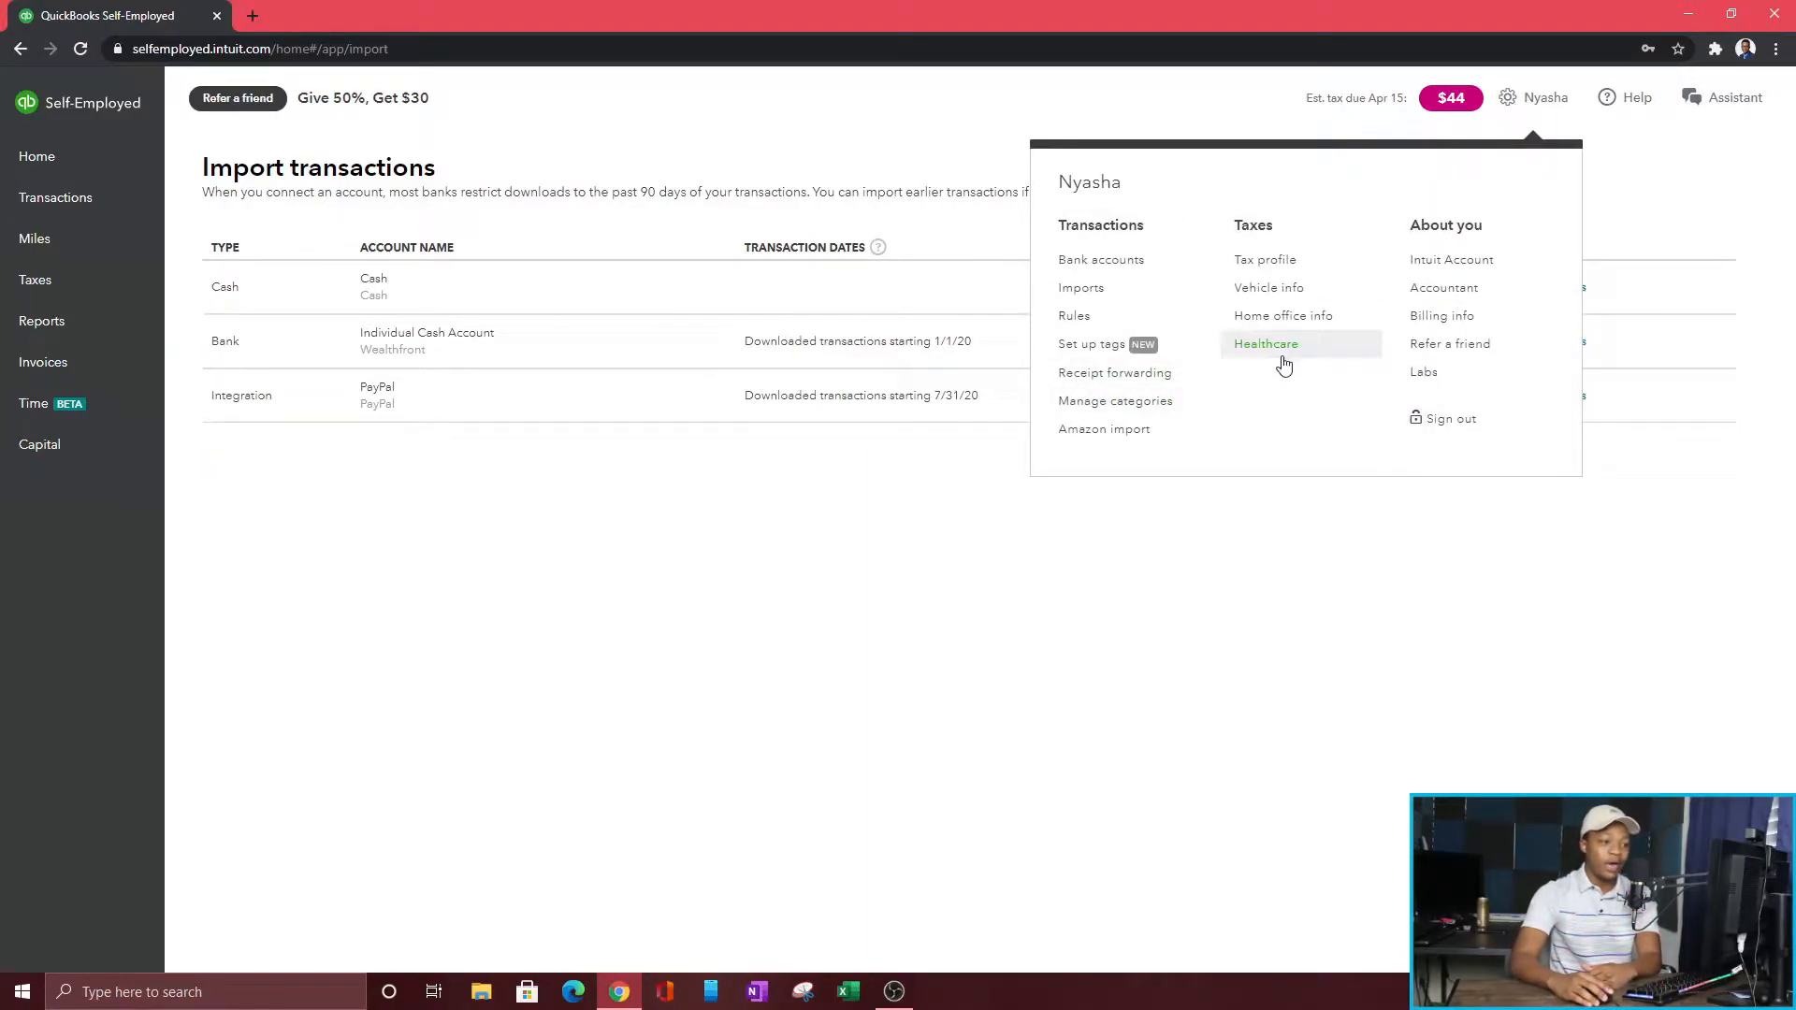
{"action": "left_click", "coordinate": [1282, 350]}
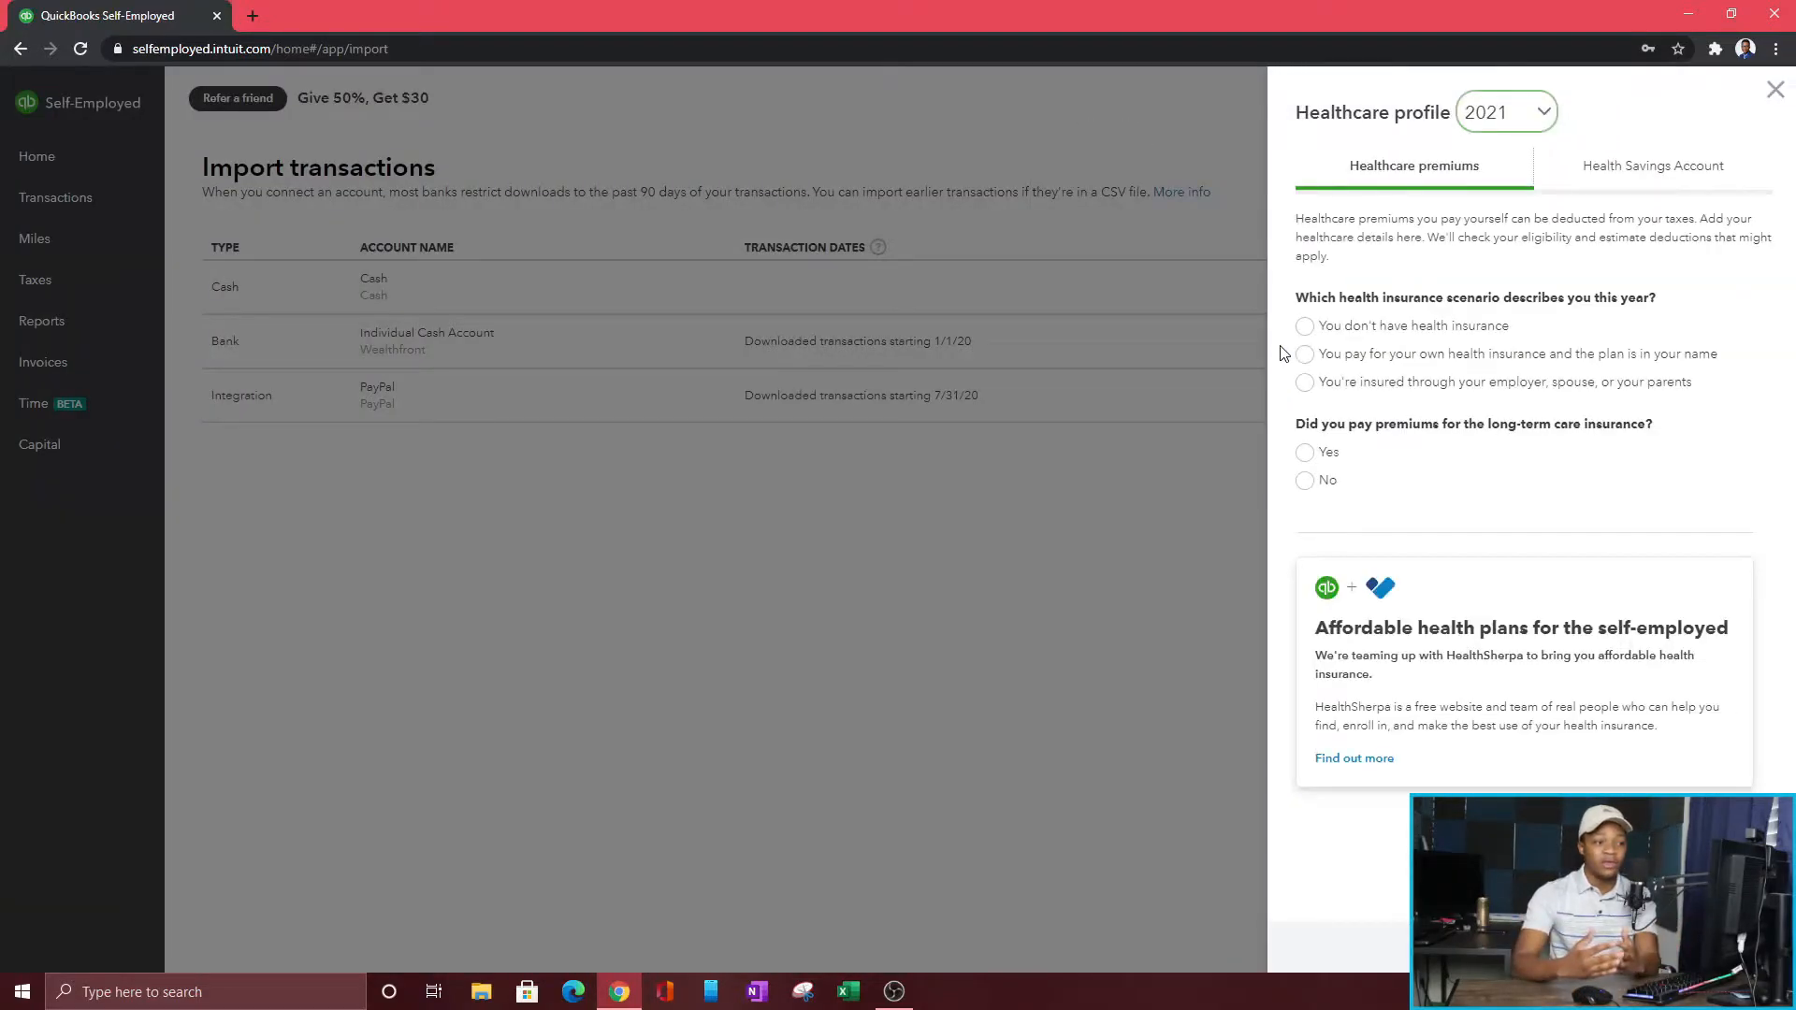
{"action": "left_click", "coordinate": [1305, 382]}
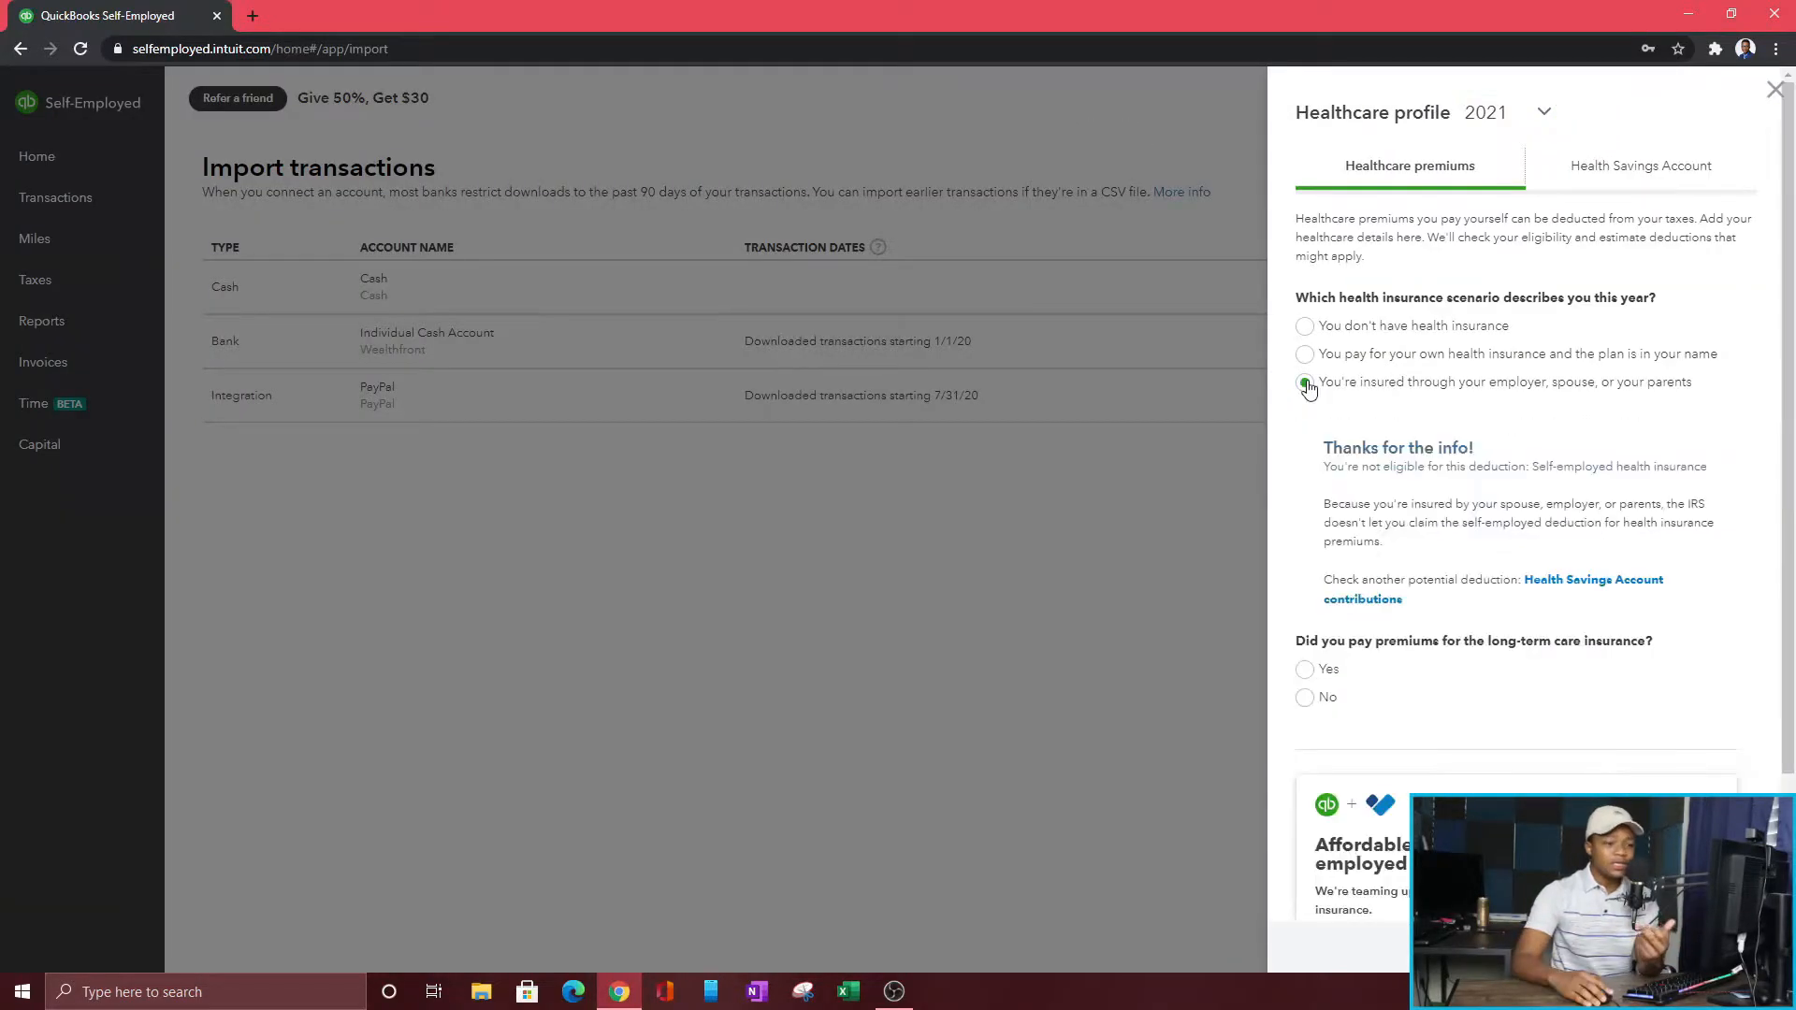
{"action": "left_click", "coordinate": [1305, 326]}
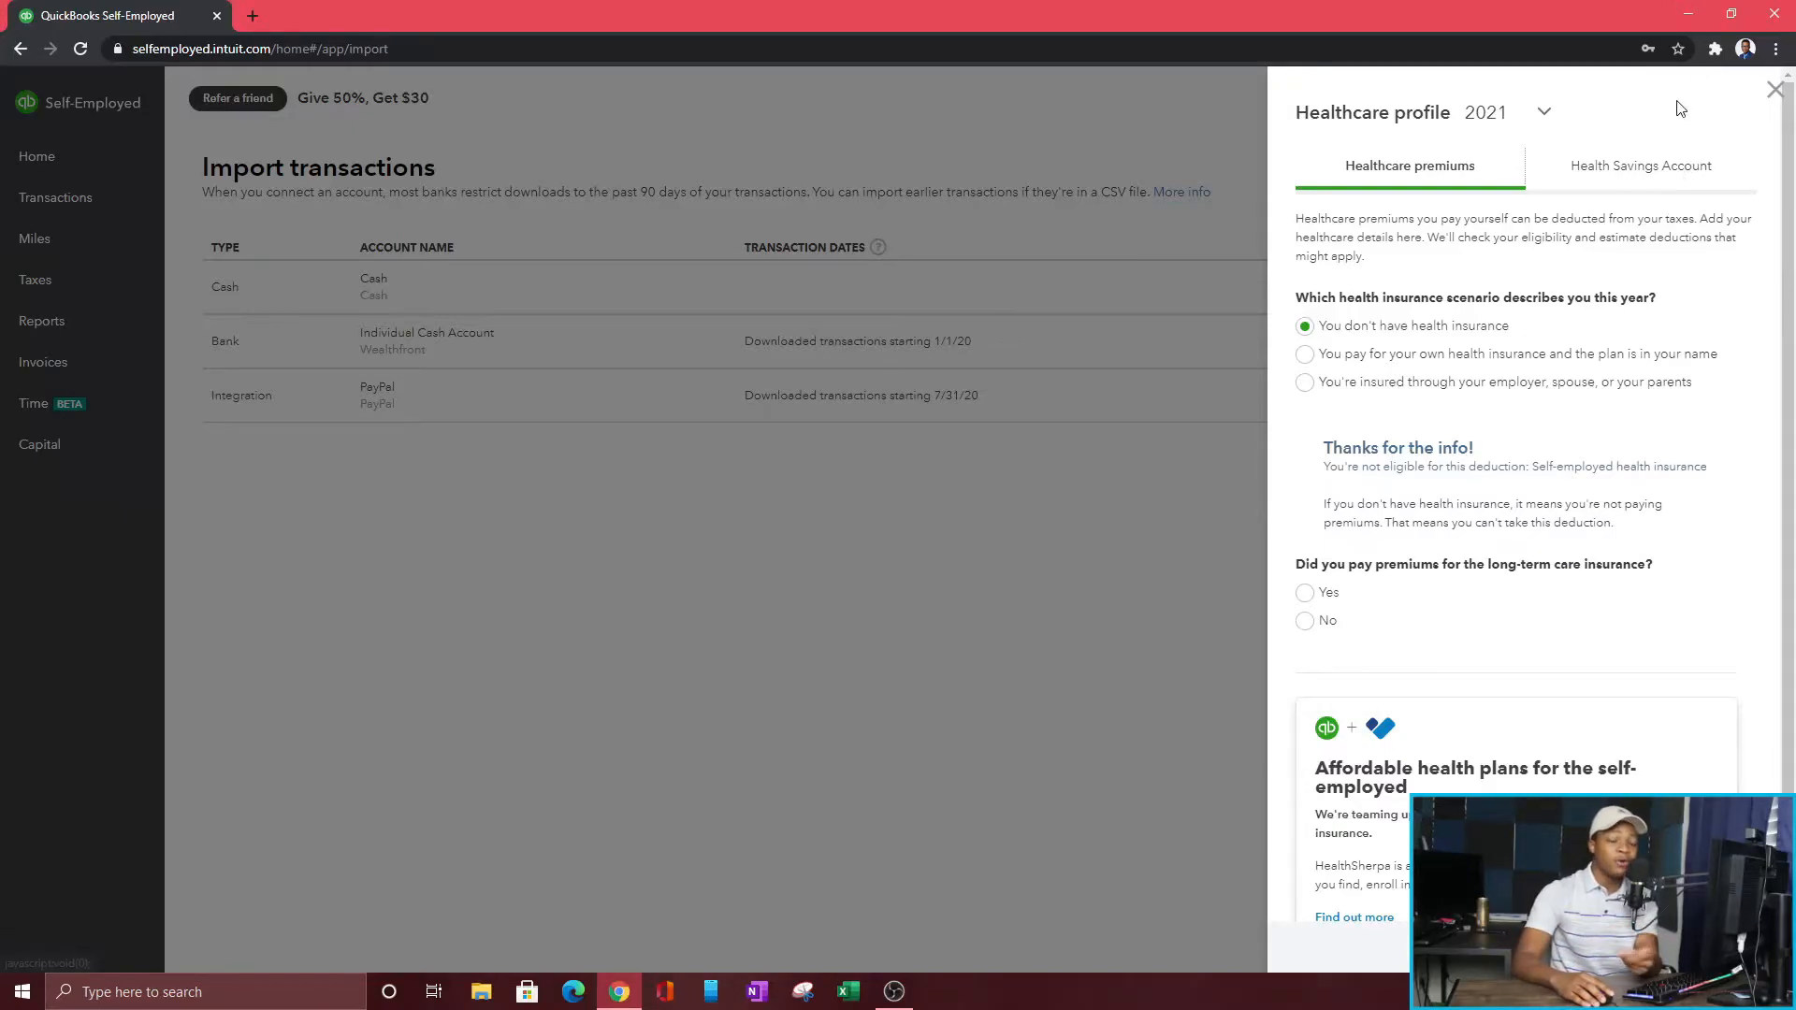
{"action": "left_click", "coordinate": [1663, 179]}
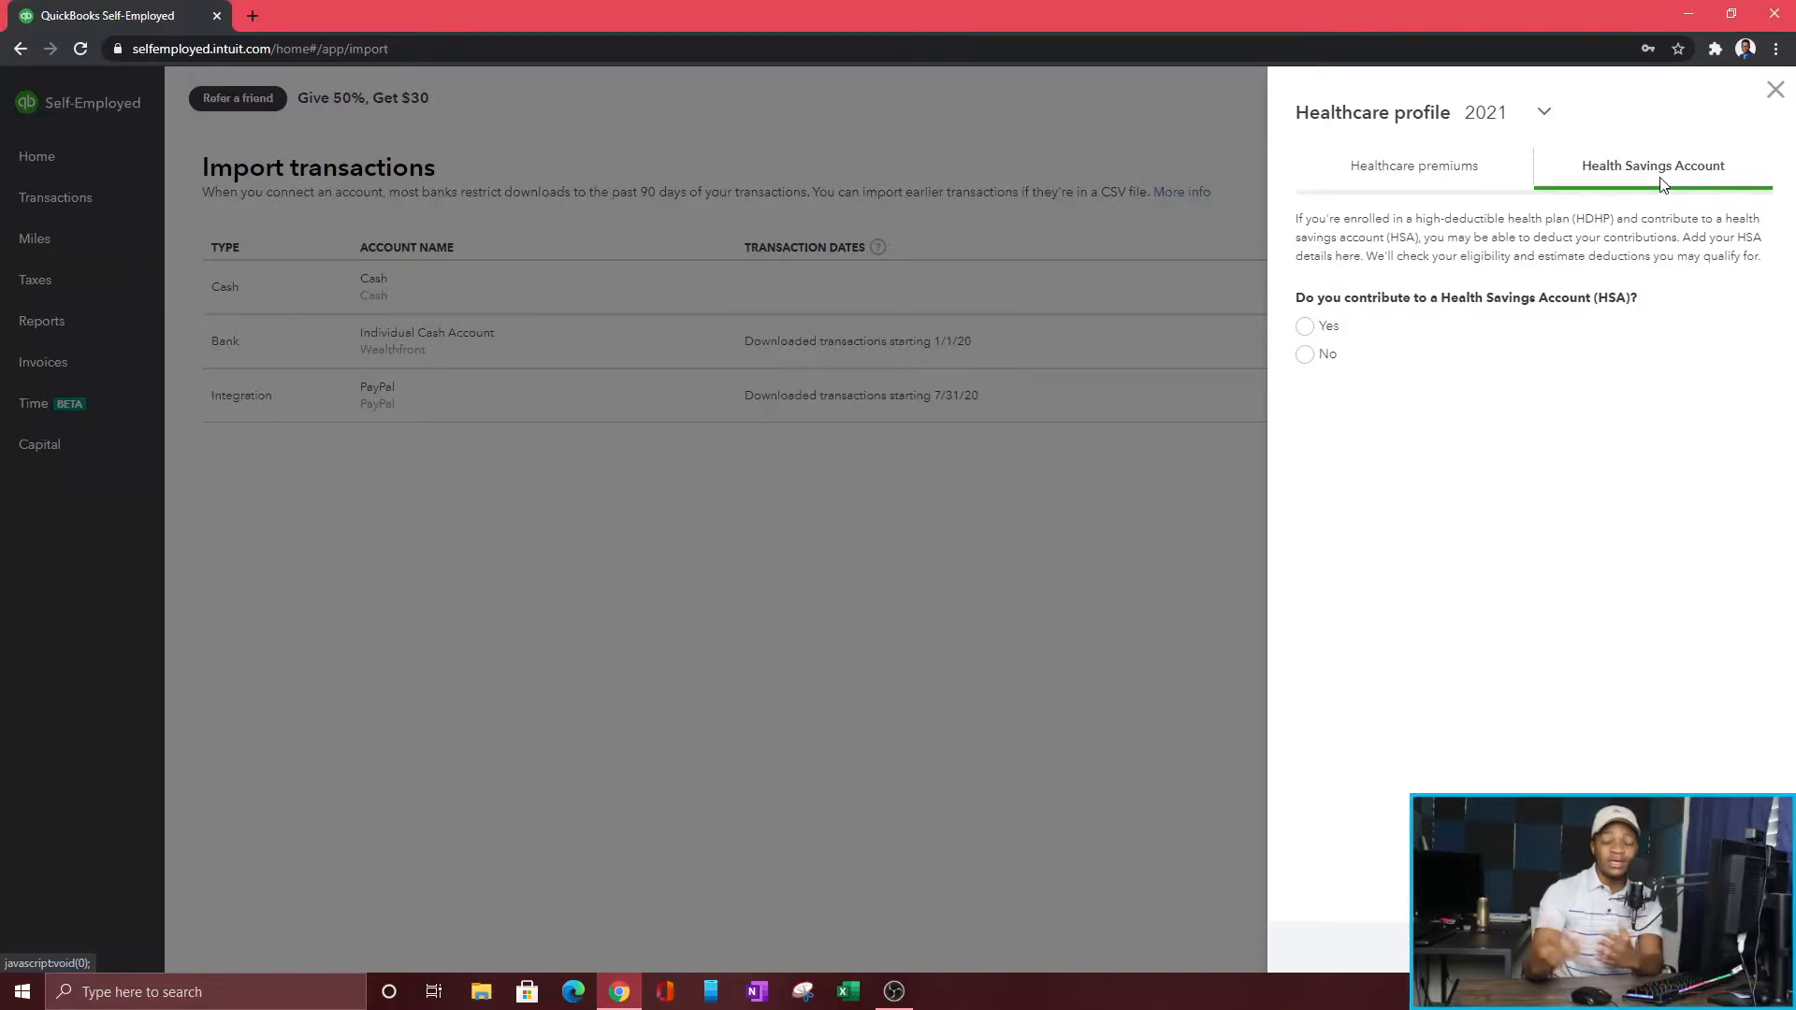
{"action": "left_click", "coordinate": [1774, 91]}
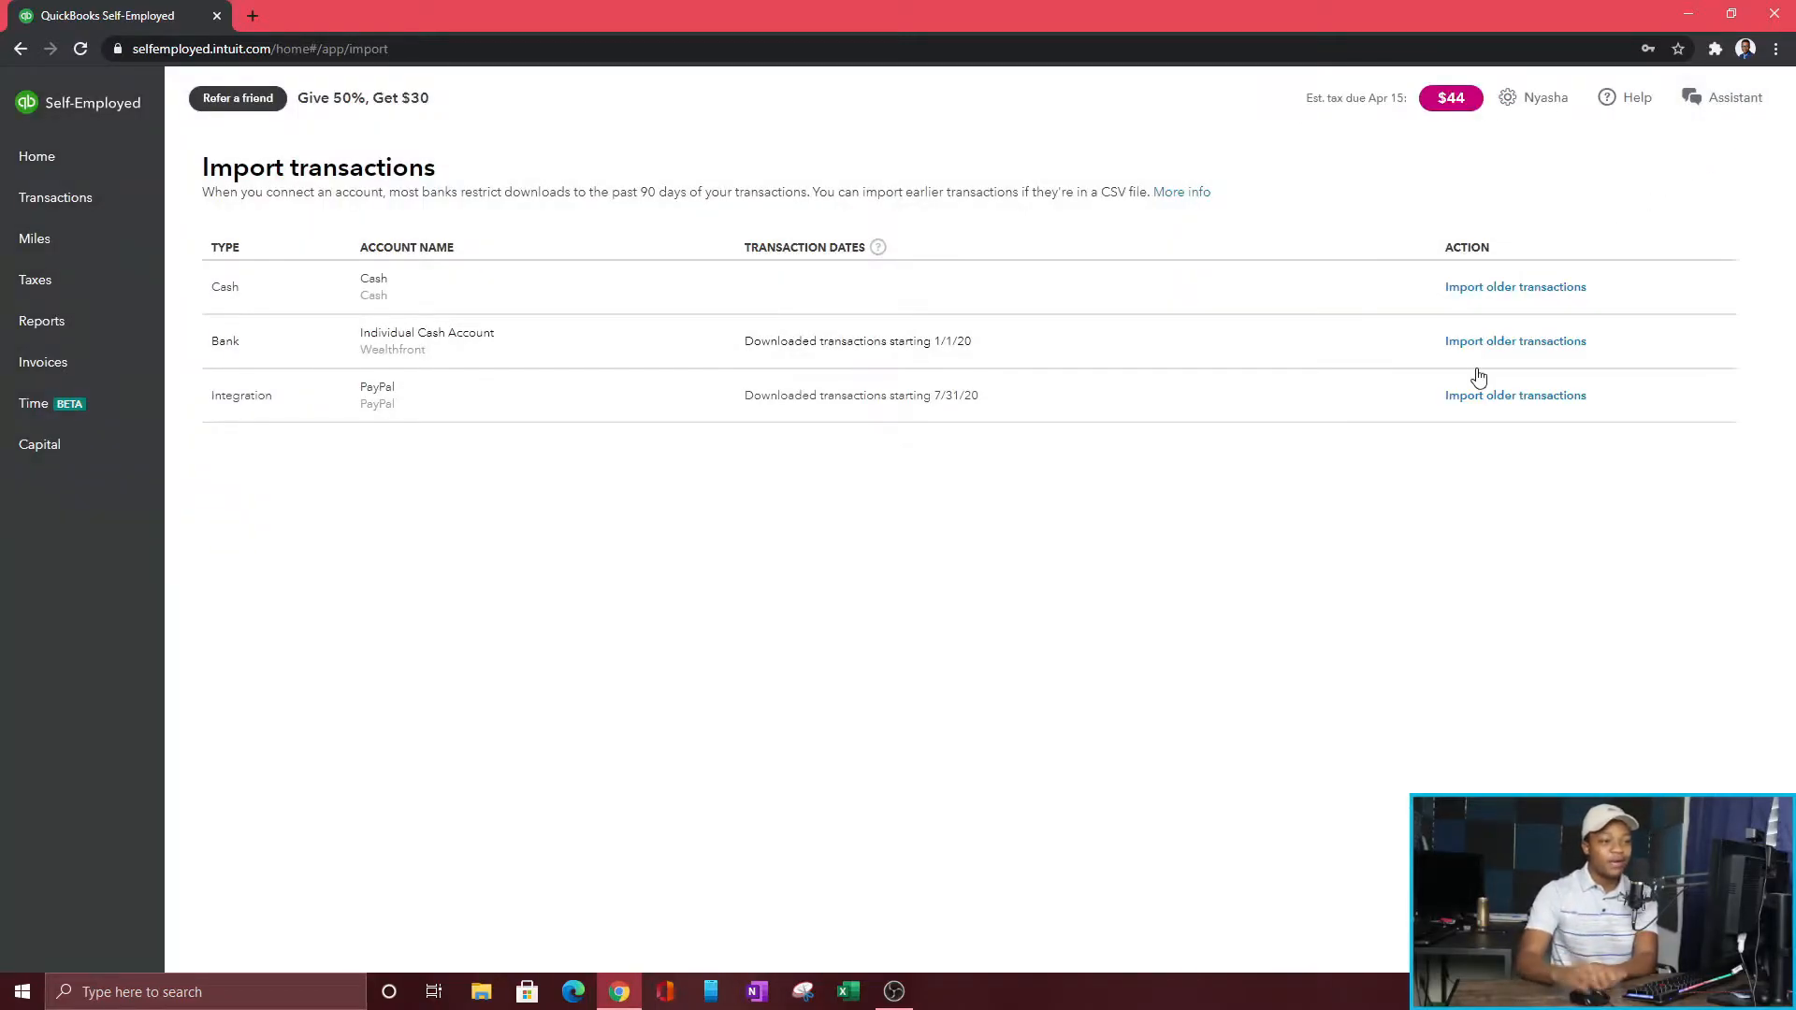
Step: Review the QuickBooks subscription under the Intuit Account's products and billing, and close the account manager
{"action": "left_click", "coordinate": [1535, 97]}
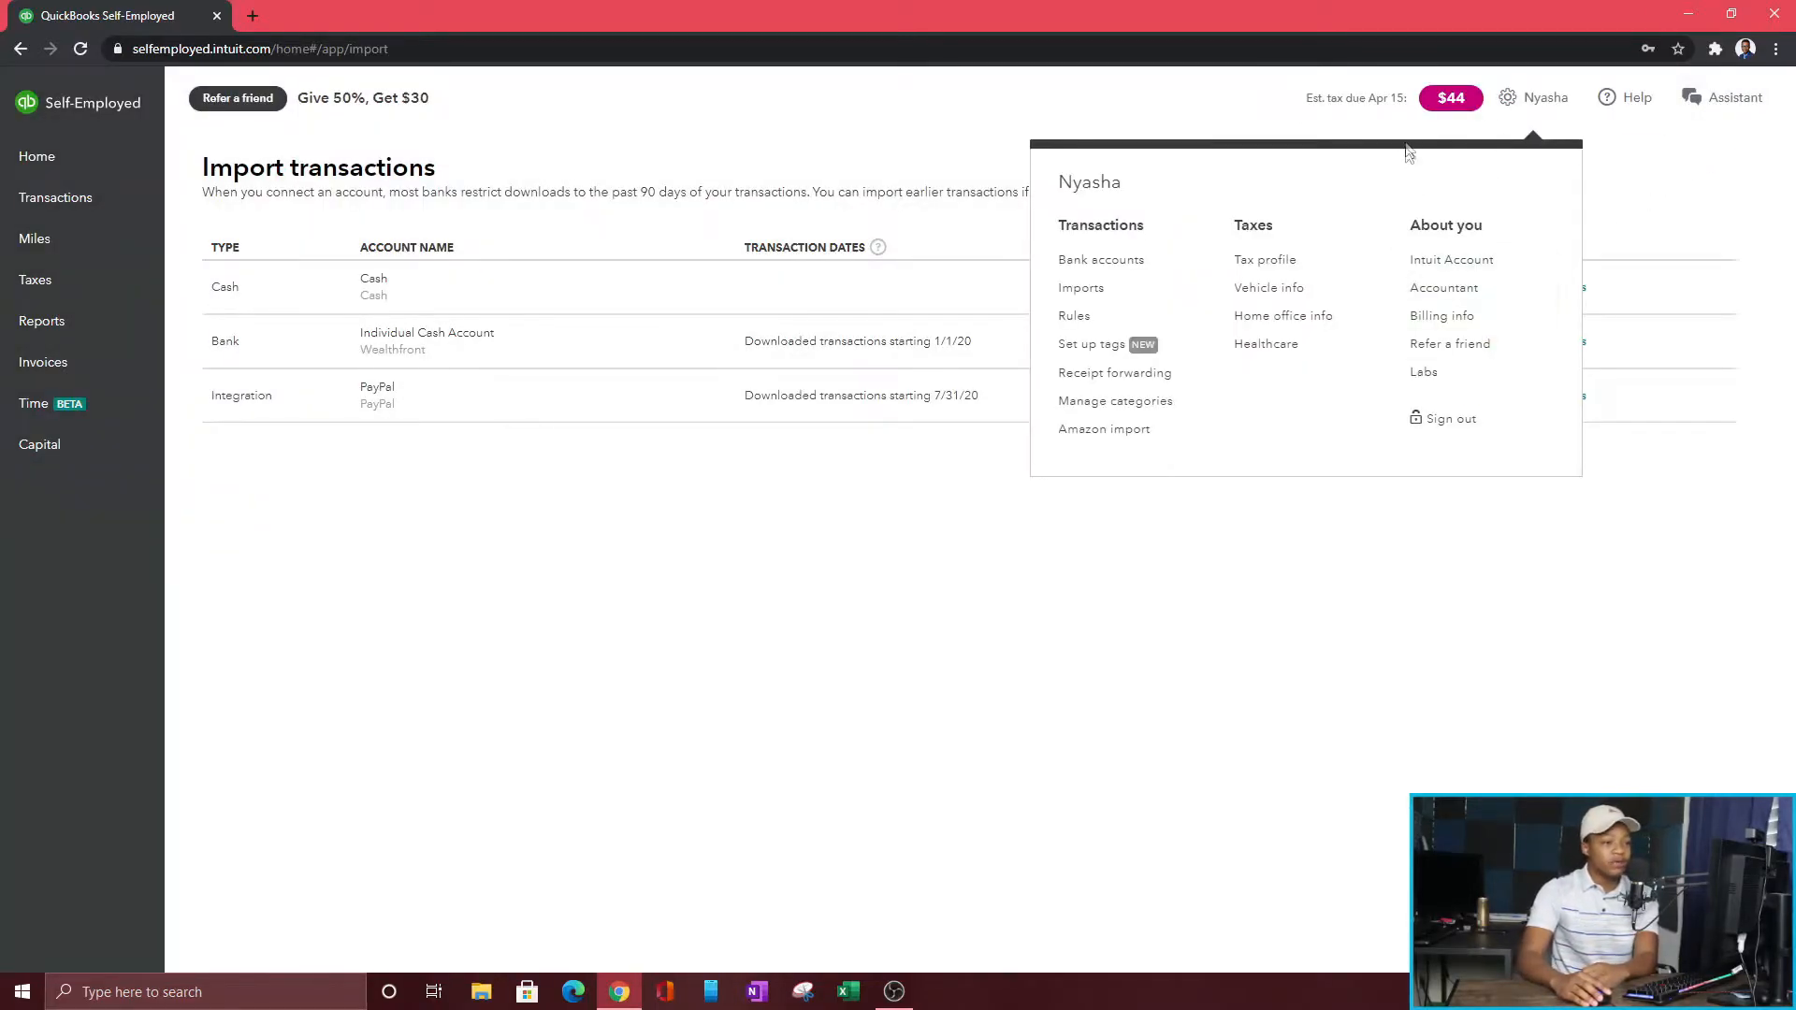
{"action": "left_click", "coordinate": [1443, 265]}
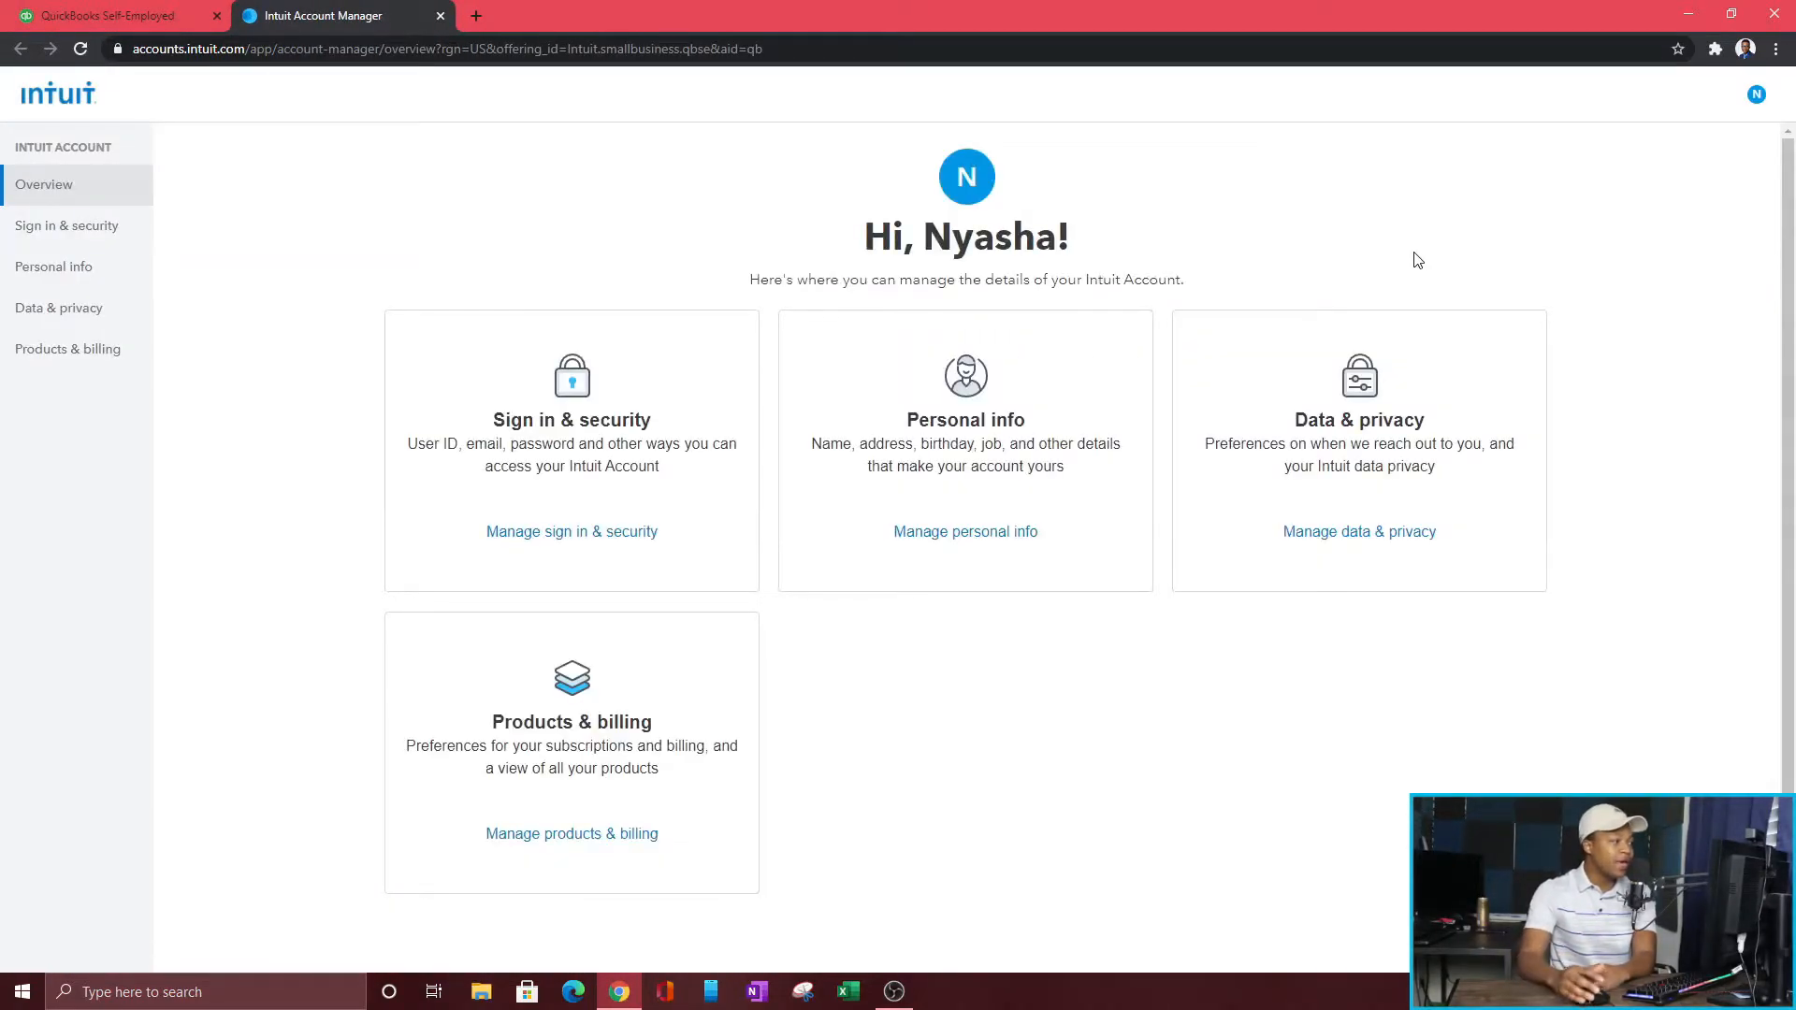
{"action": "left_click", "coordinate": [61, 358]}
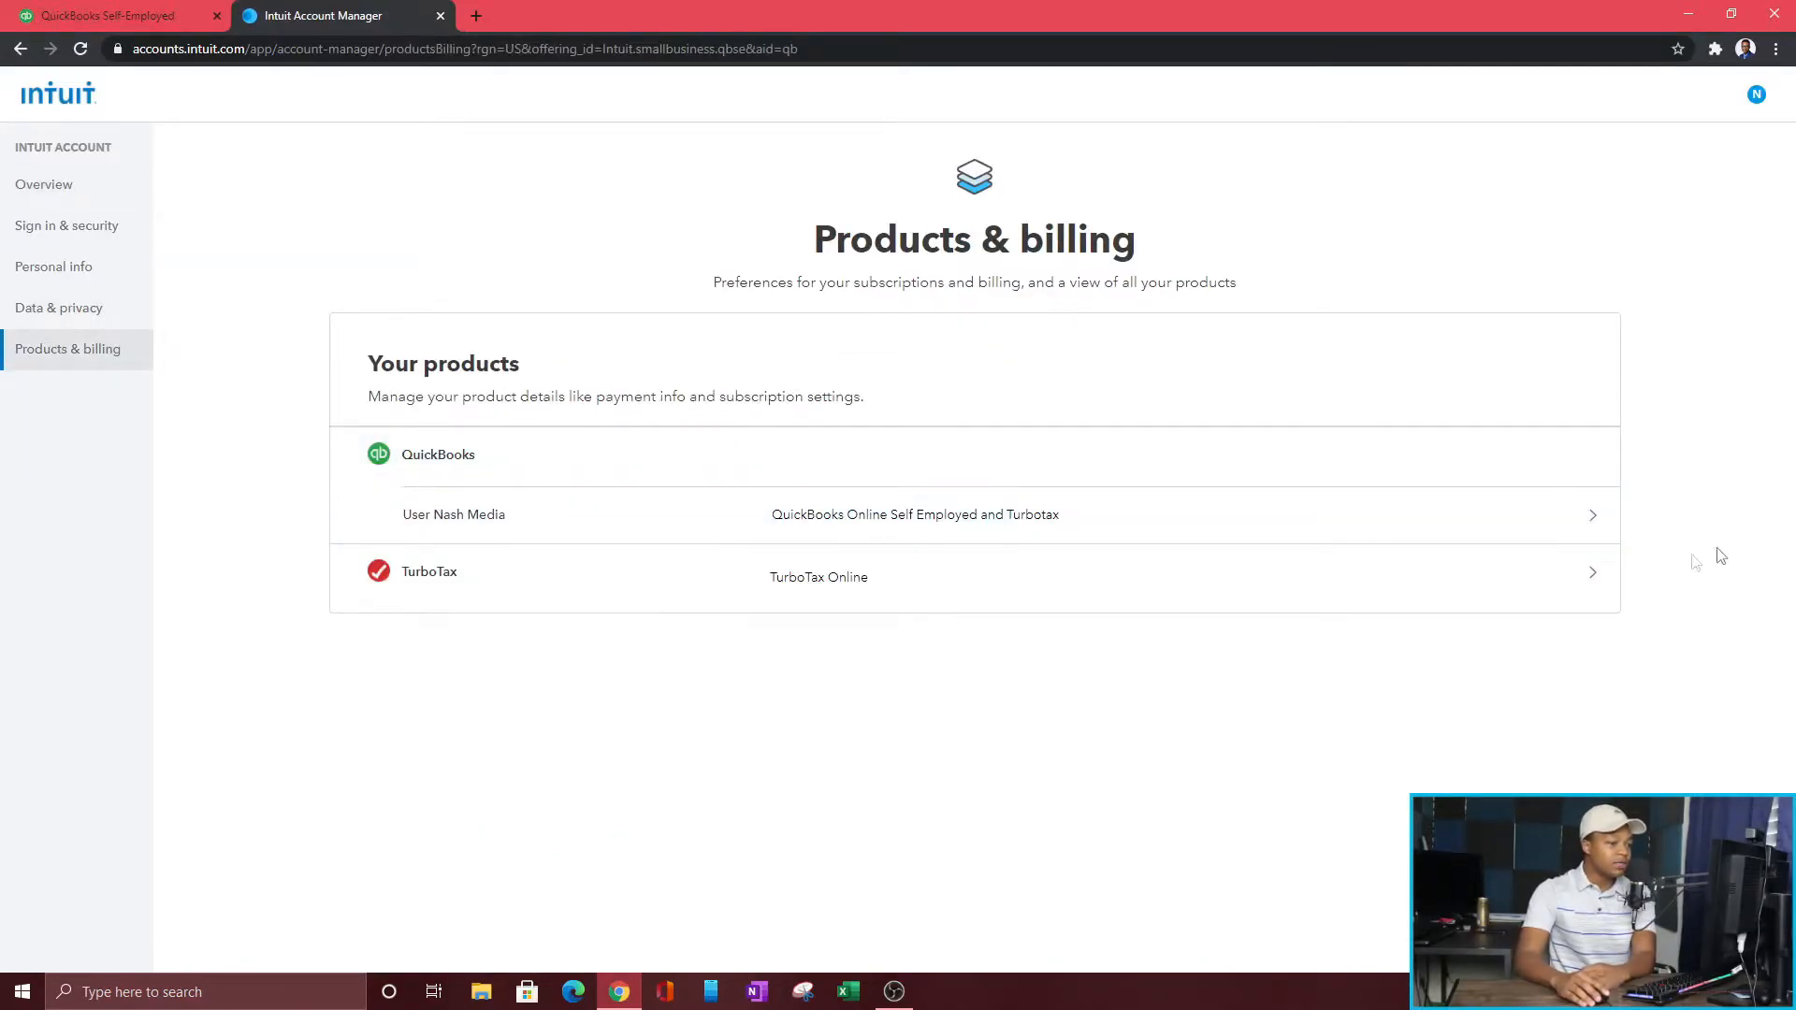
{"action": "left_click", "coordinate": [1415, 540]}
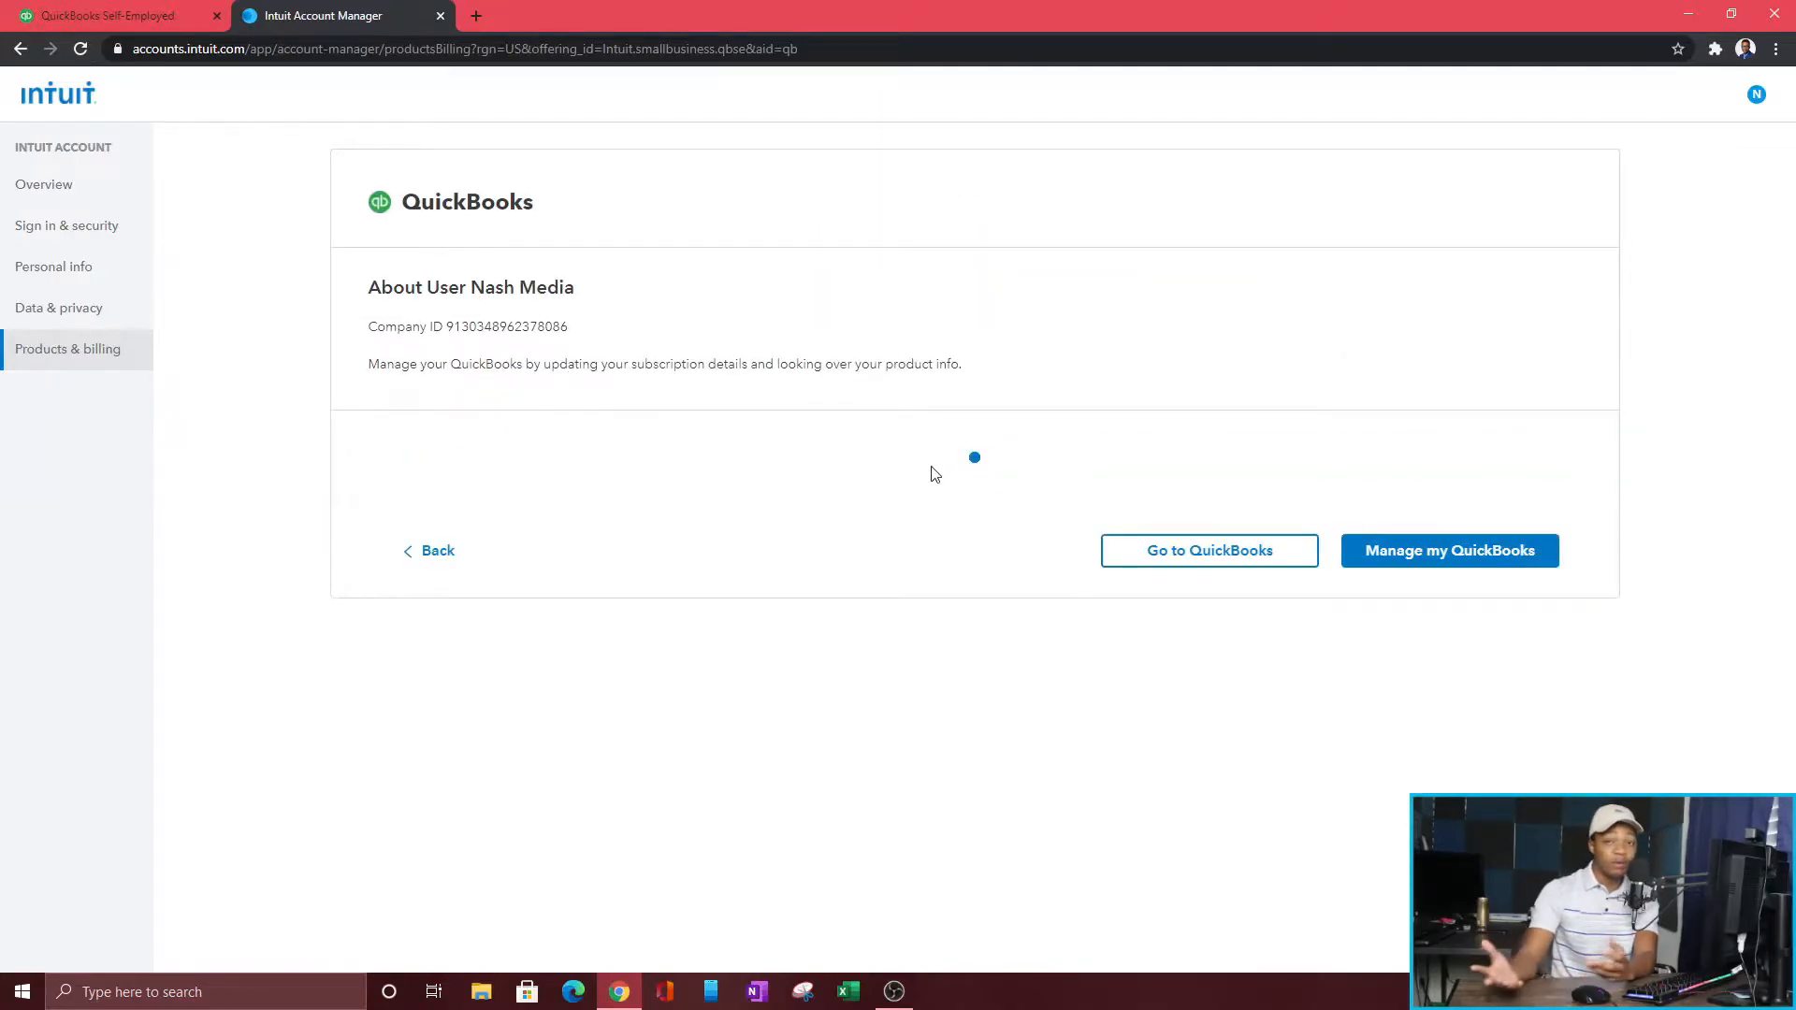
{"action": "scroll", "coordinate": [1082, 581], "scroll_direction": "down", "scroll_amount": 2}
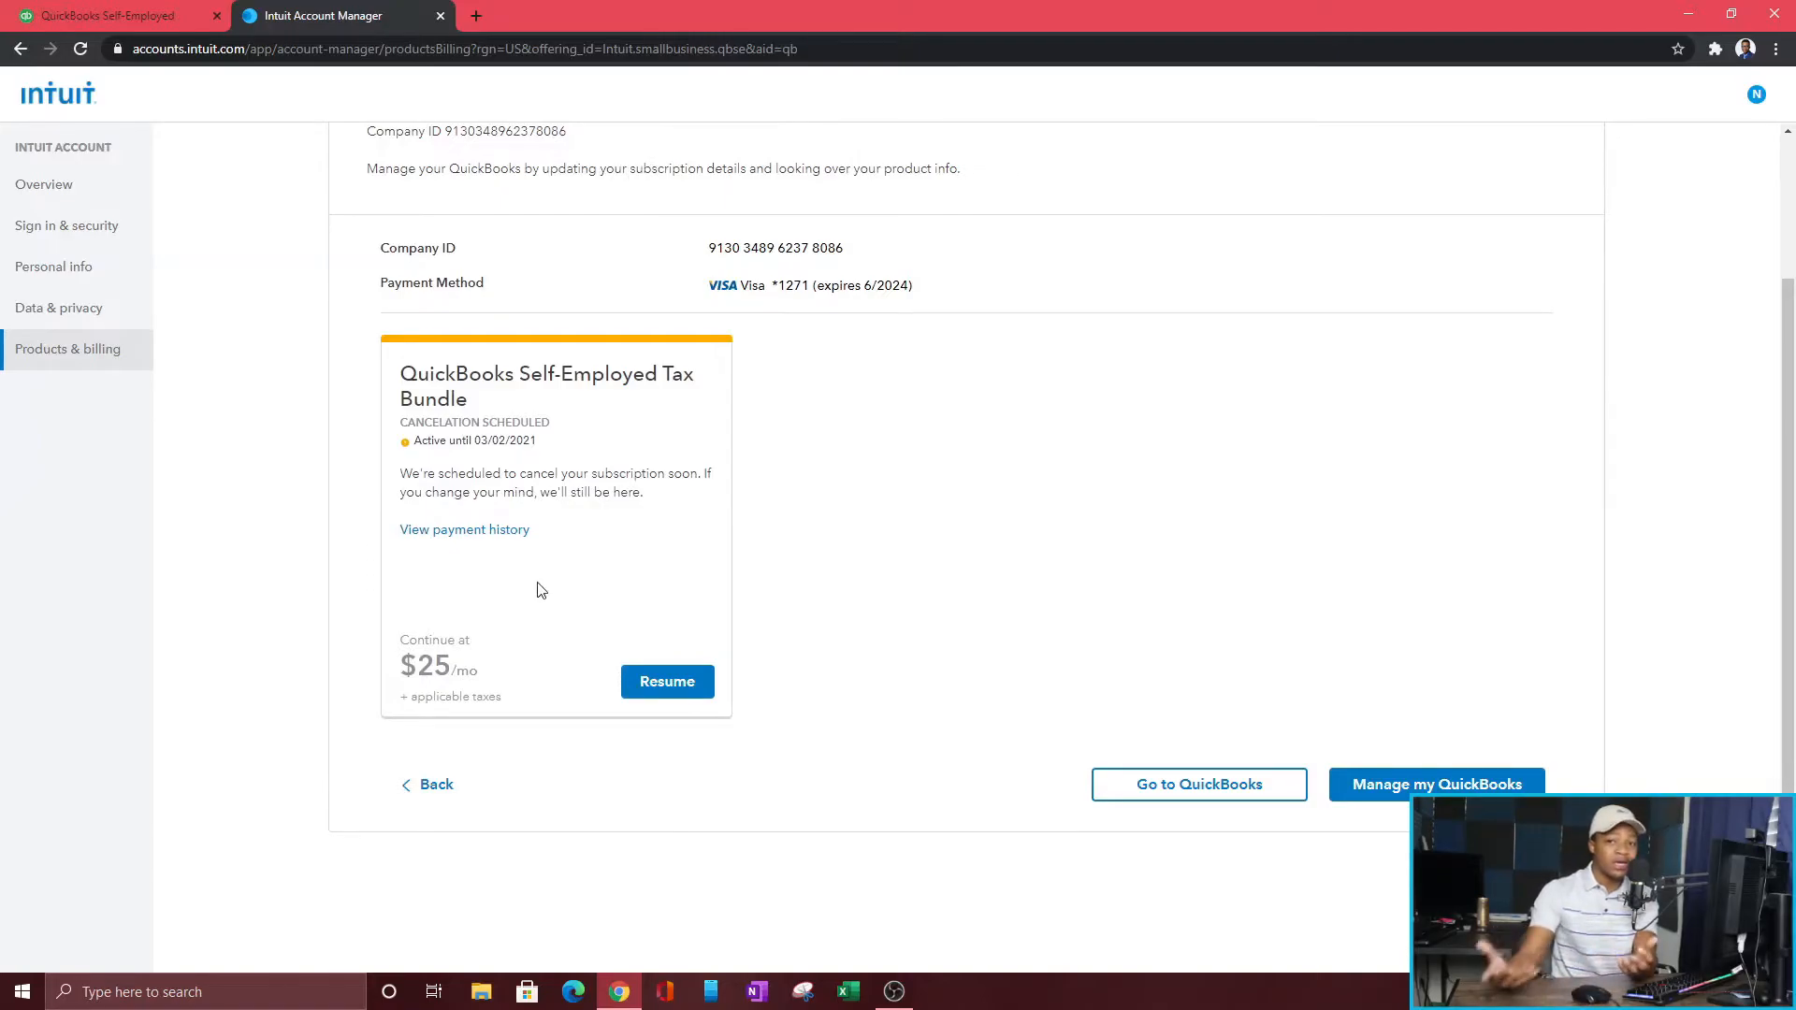
{"action": "scroll", "coordinate": [1052, 566], "scroll_direction": "up", "scroll_amount": 2}
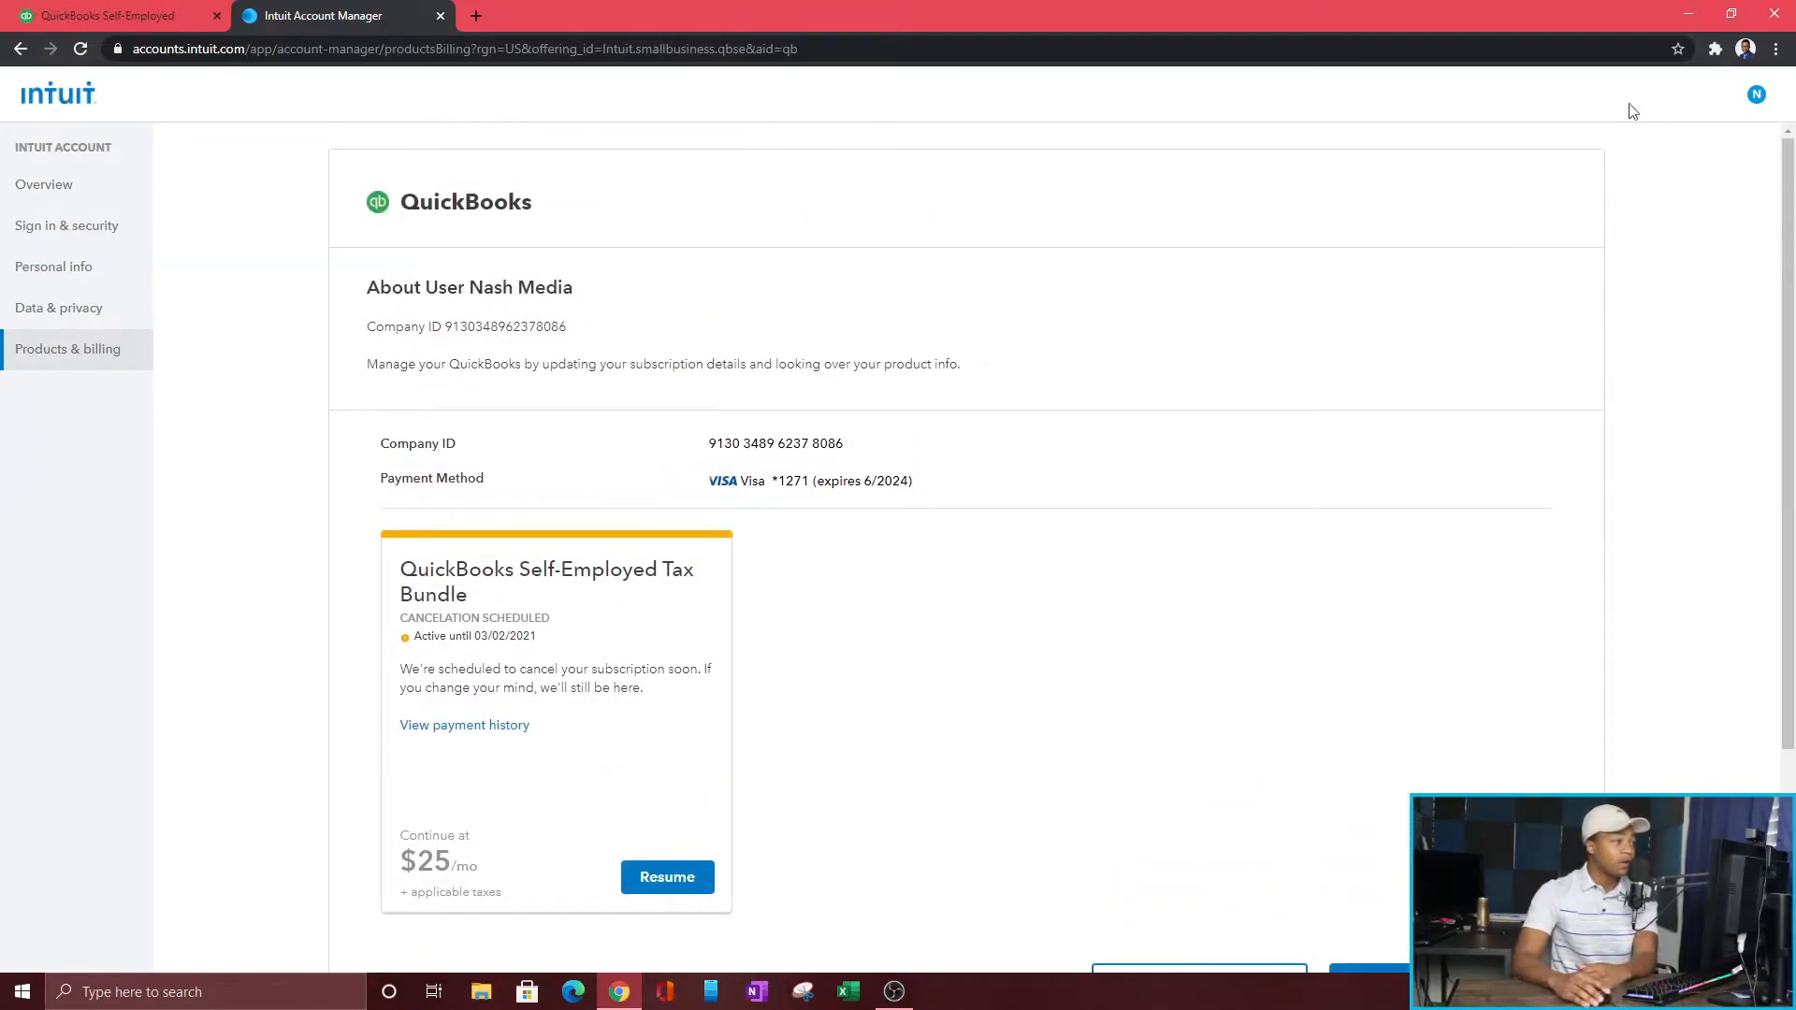
{"action": "left_click", "coordinate": [434, 23]}
Step: Open the Accountant settings and return to the list of account settings
{"action": "left_click", "coordinate": [1557, 111]}
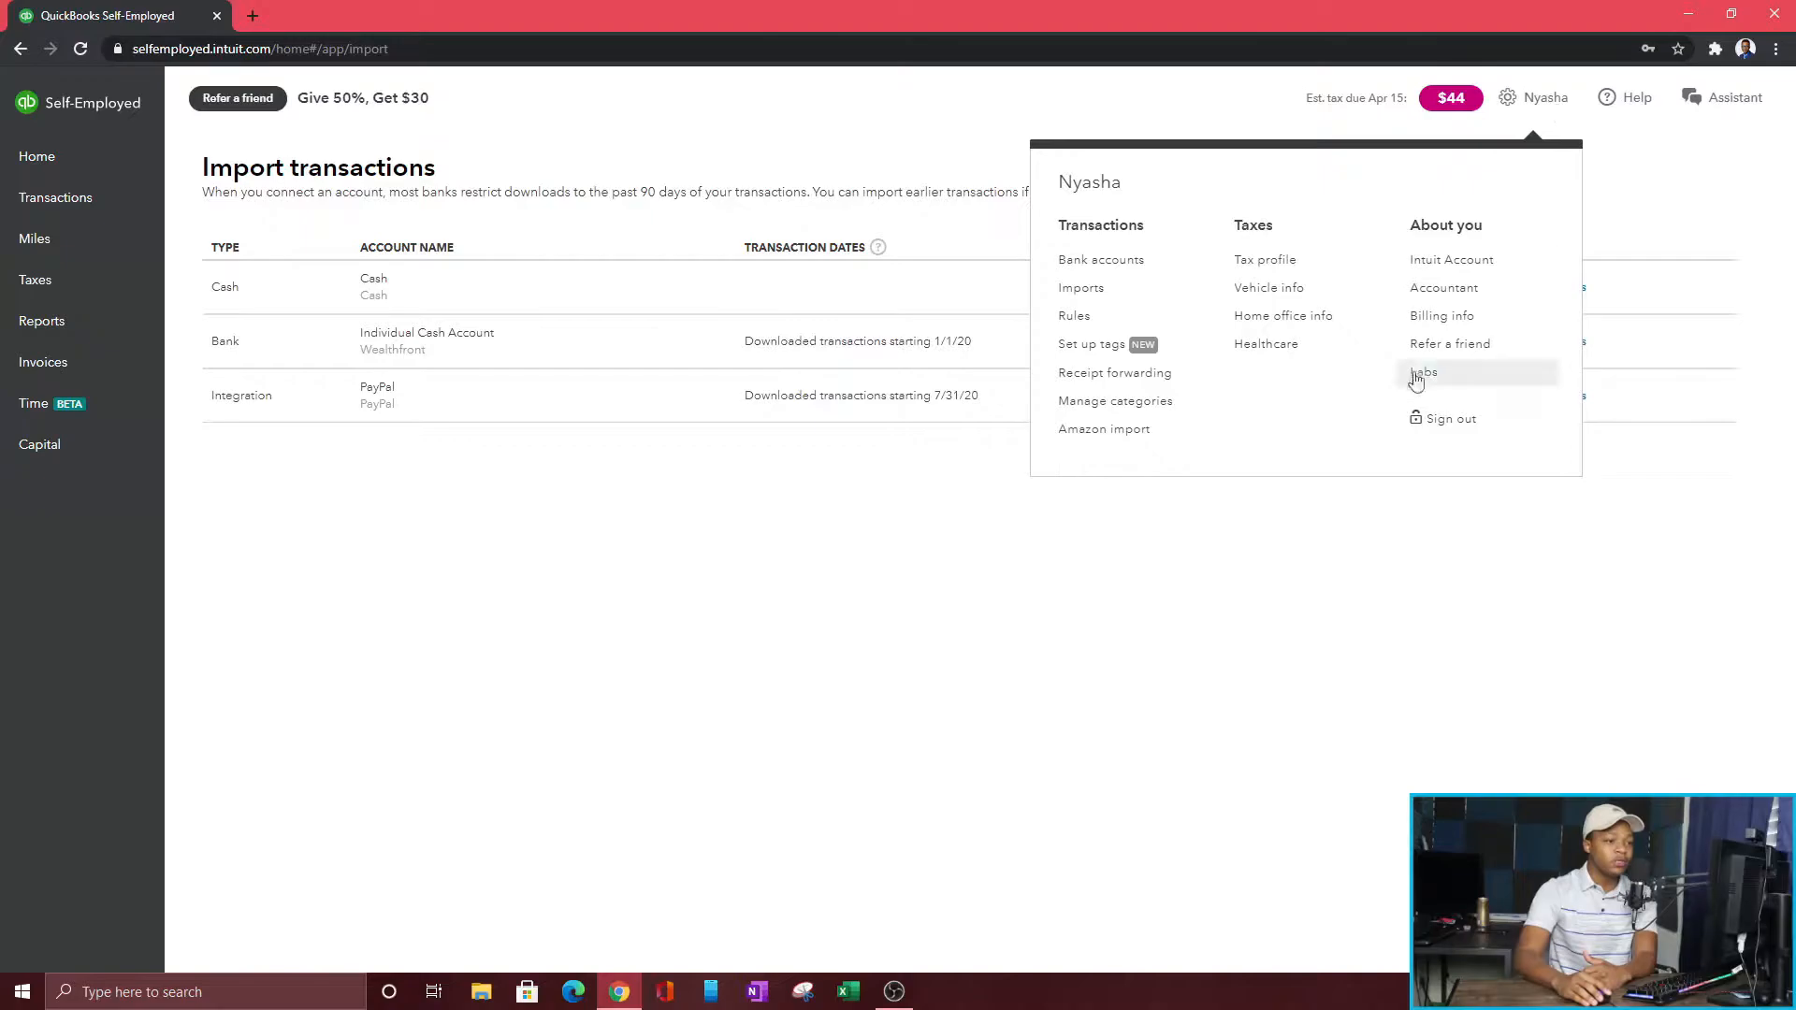
{"action": "left_click", "coordinate": [1465, 290]}
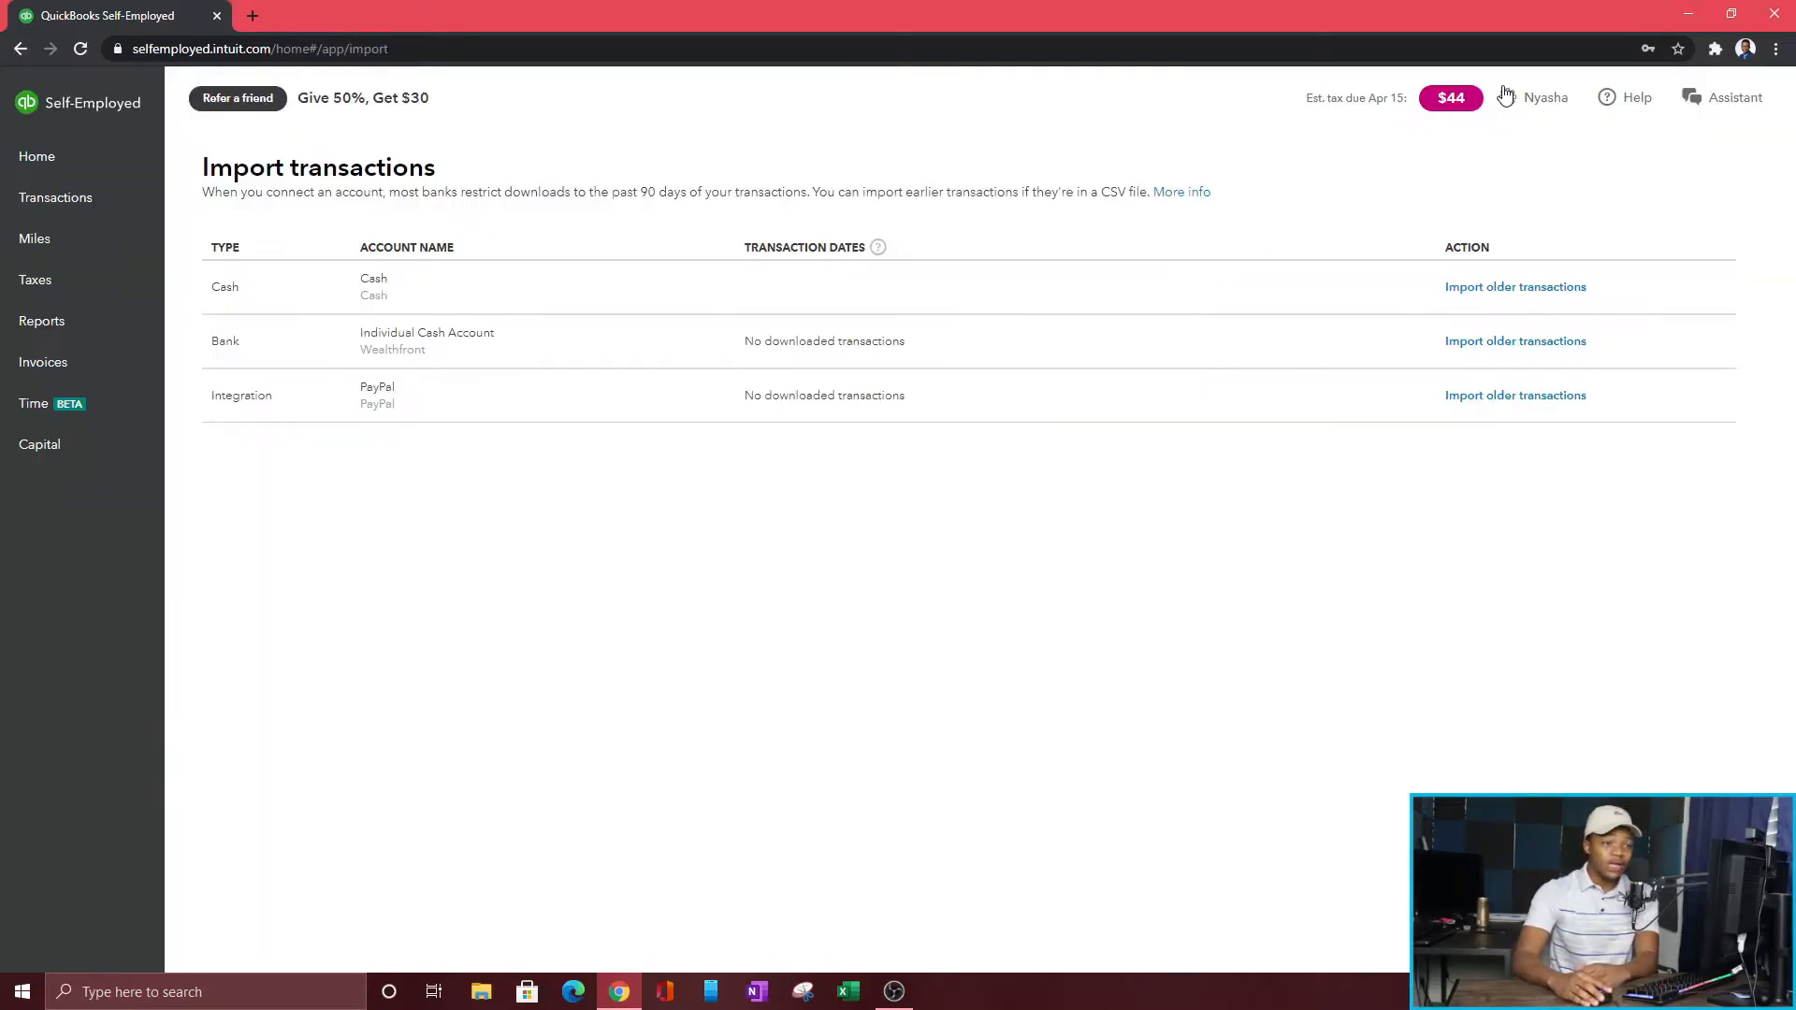
{"action": "left_click", "coordinate": [1506, 96]}
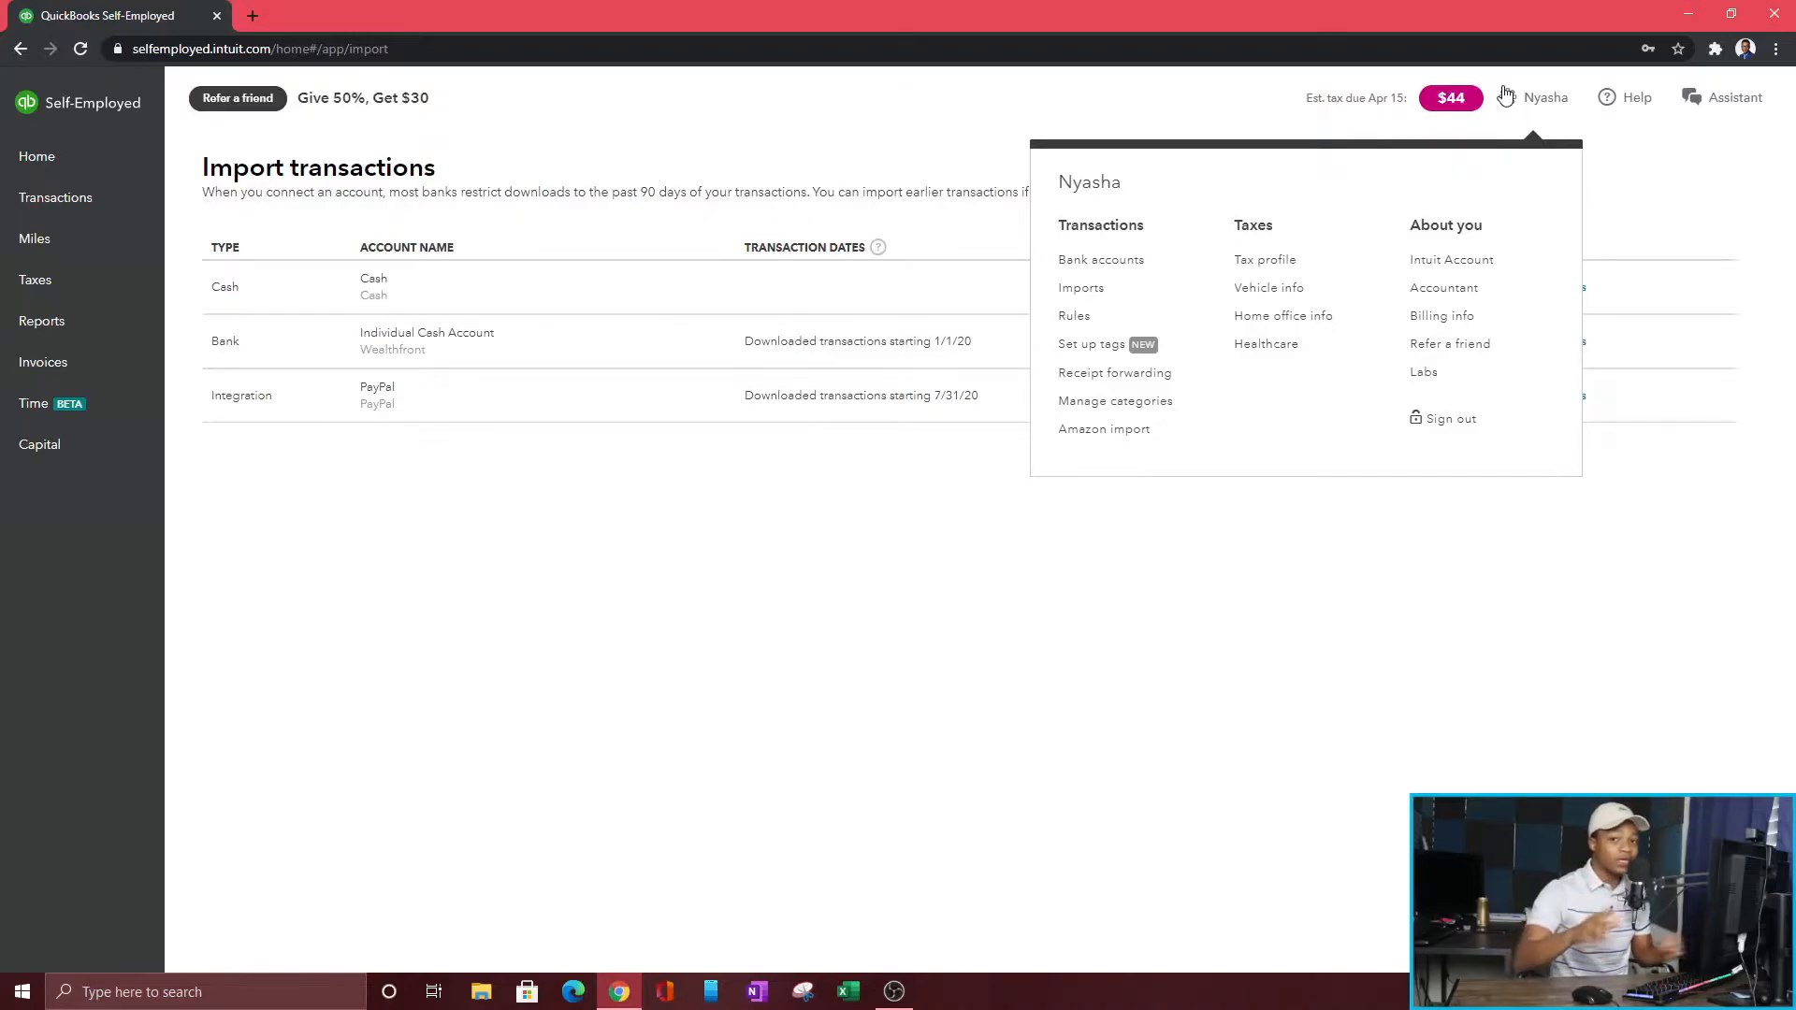
Step: On the home dashboard, set the Profit and loss period to Last year and show all business and personal transactions
{"action": "left_click", "coordinate": [67, 174]}
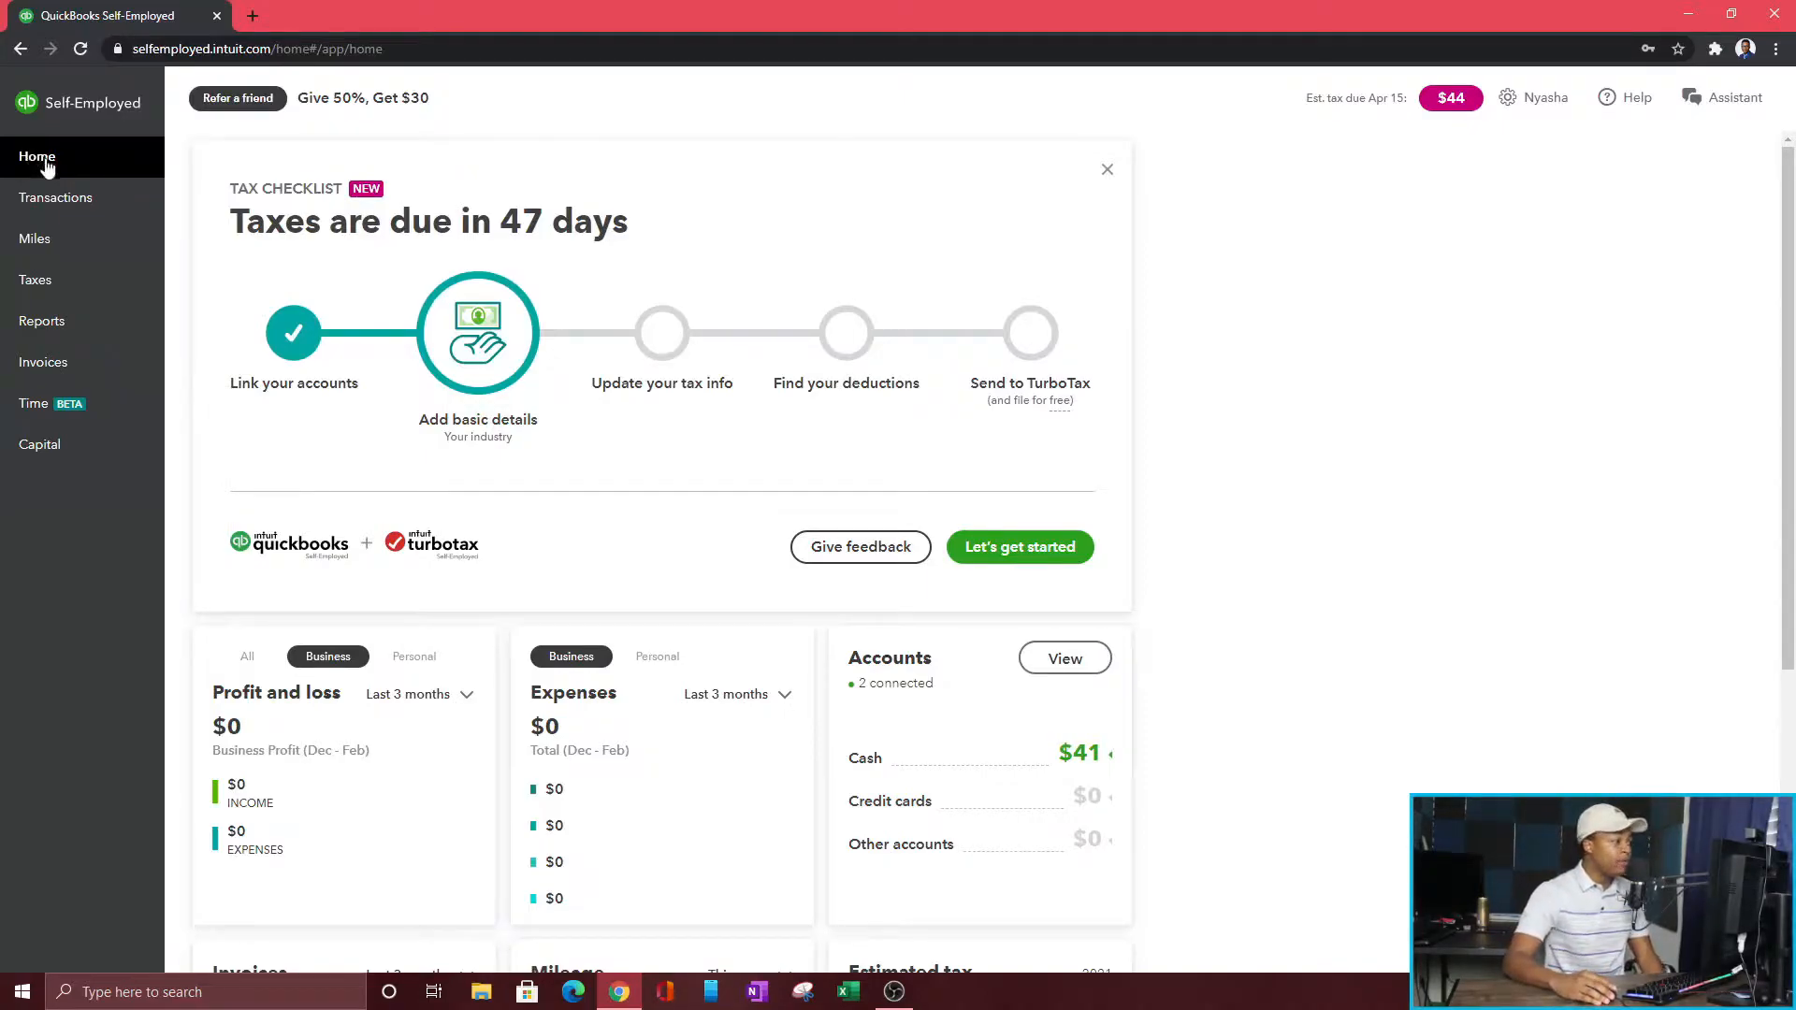
{"action": "scroll", "coordinate": [583, 346], "scroll_direction": "down", "scroll_amount": 4}
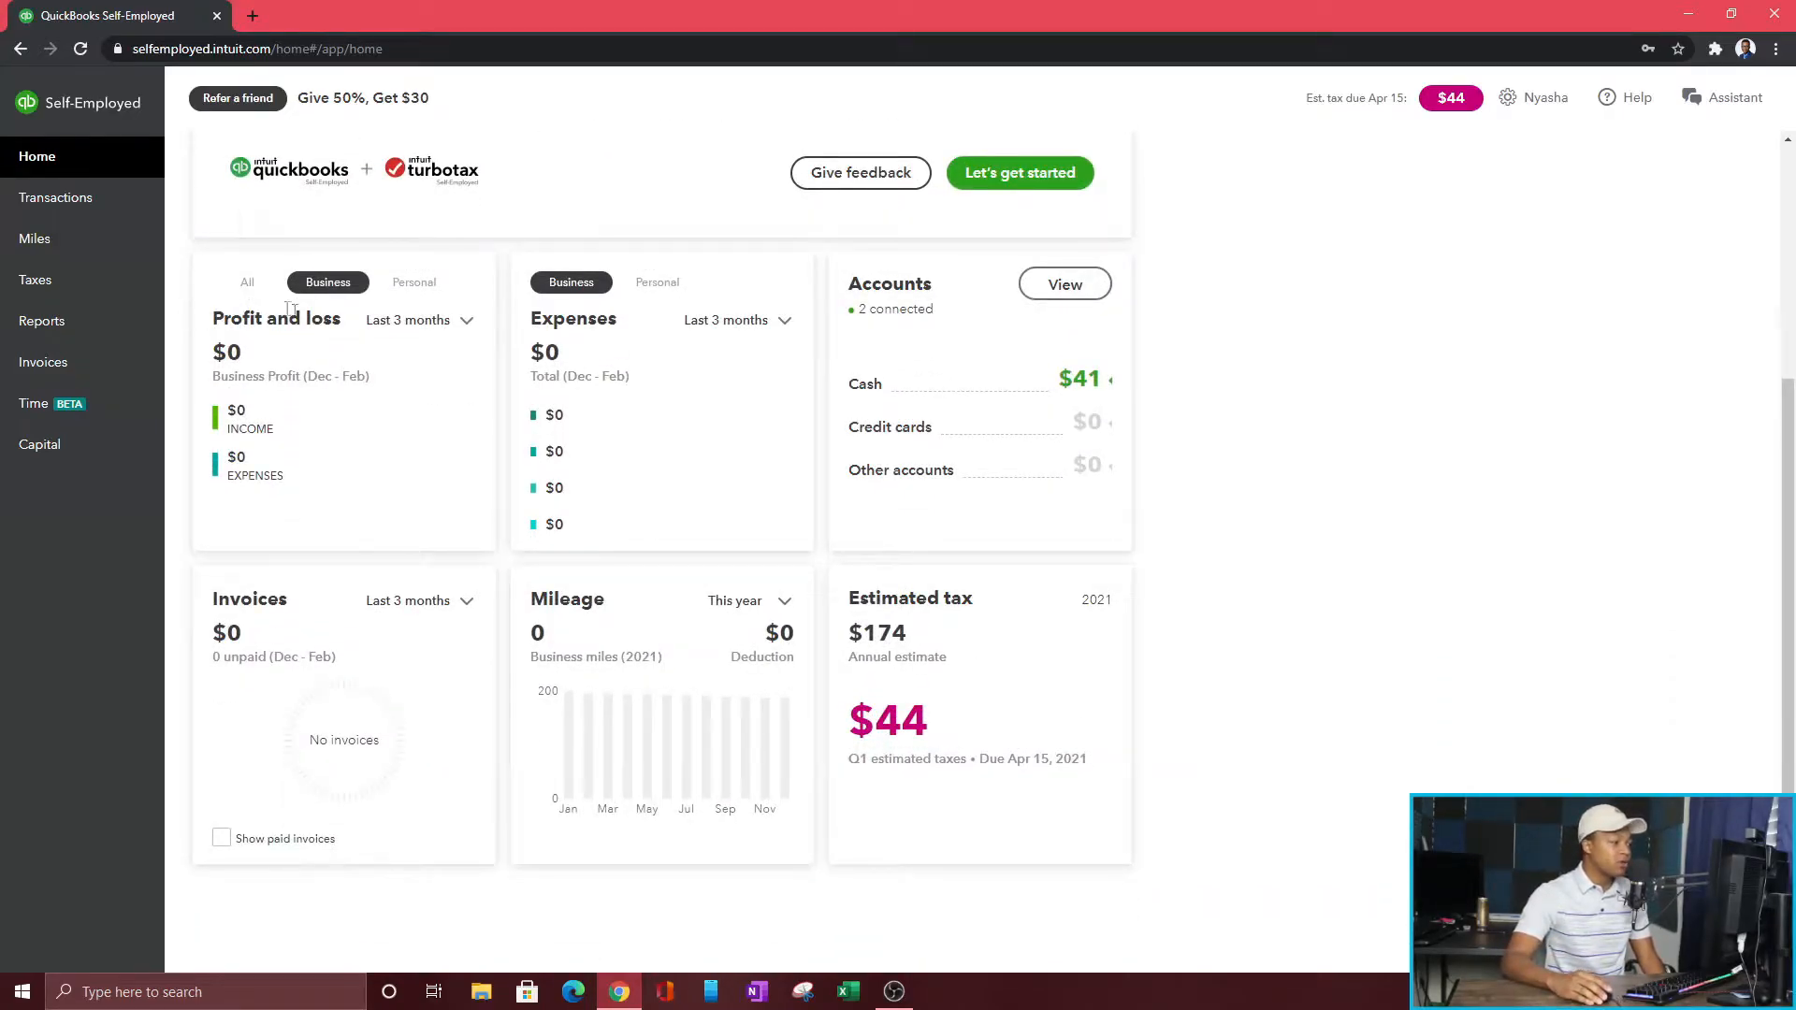
{"action": "left_click", "coordinate": [446, 322]}
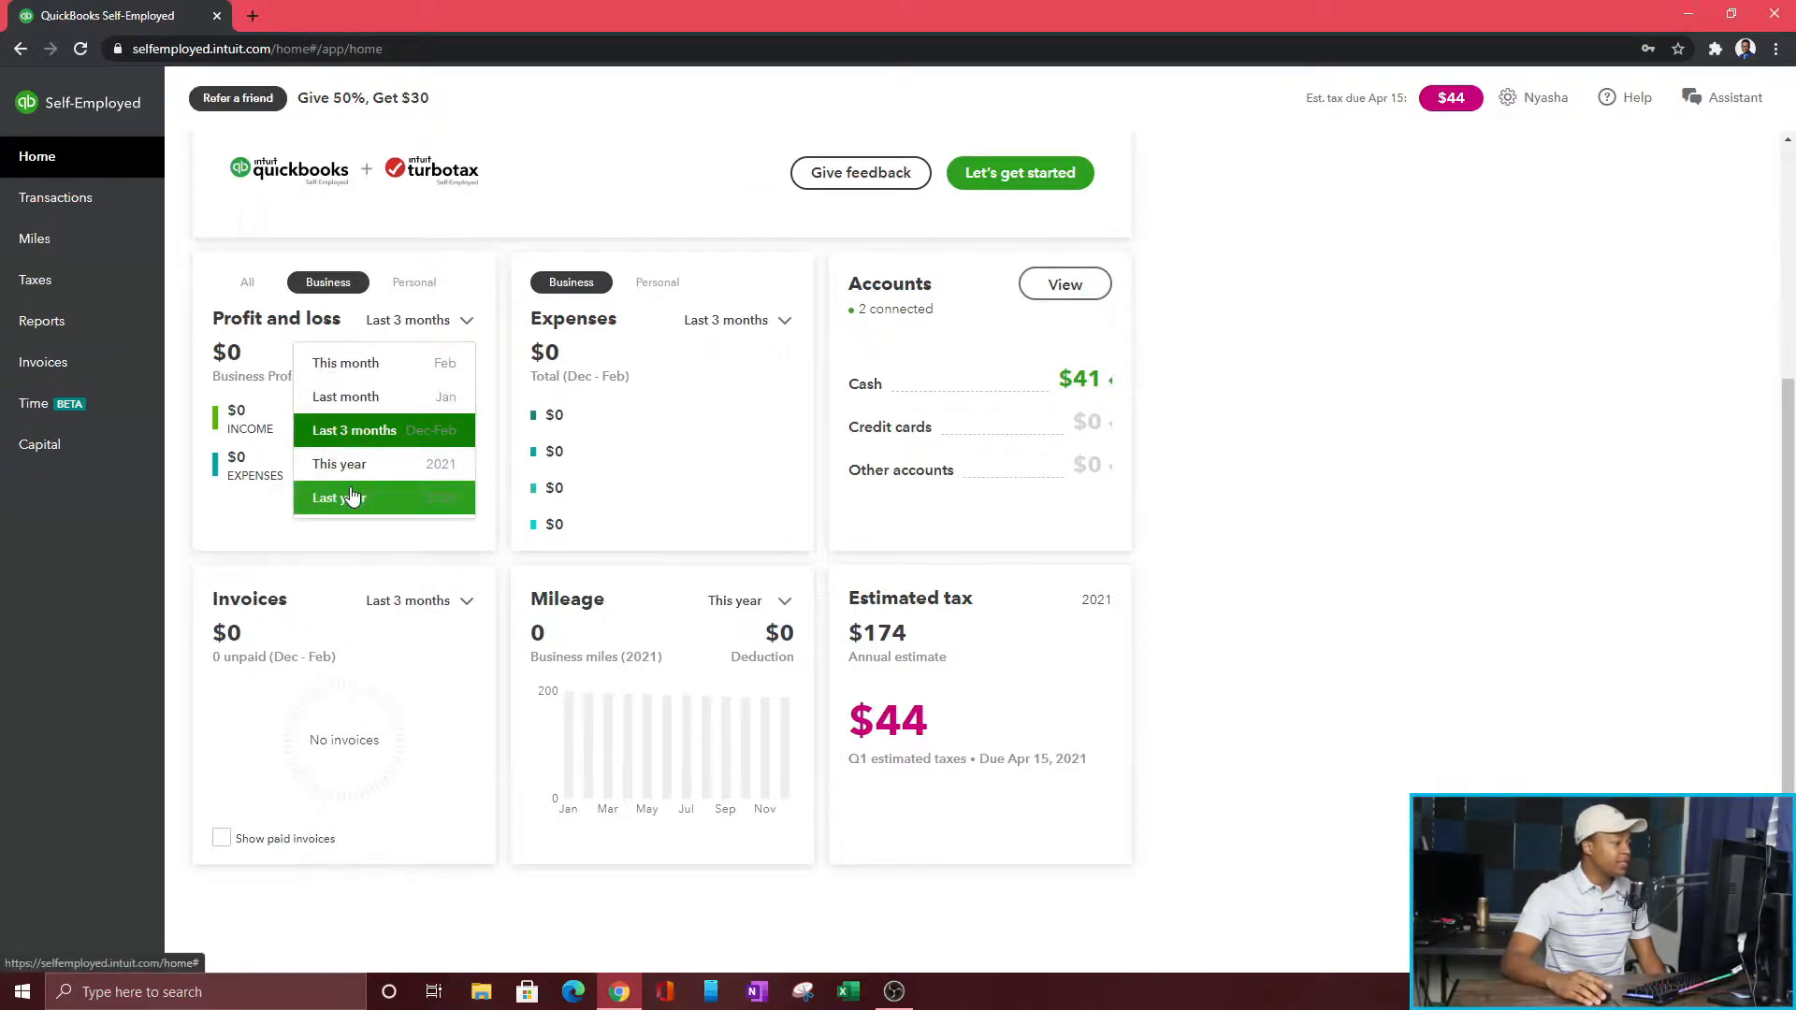
{"action": "left_click", "coordinate": [385, 505]}
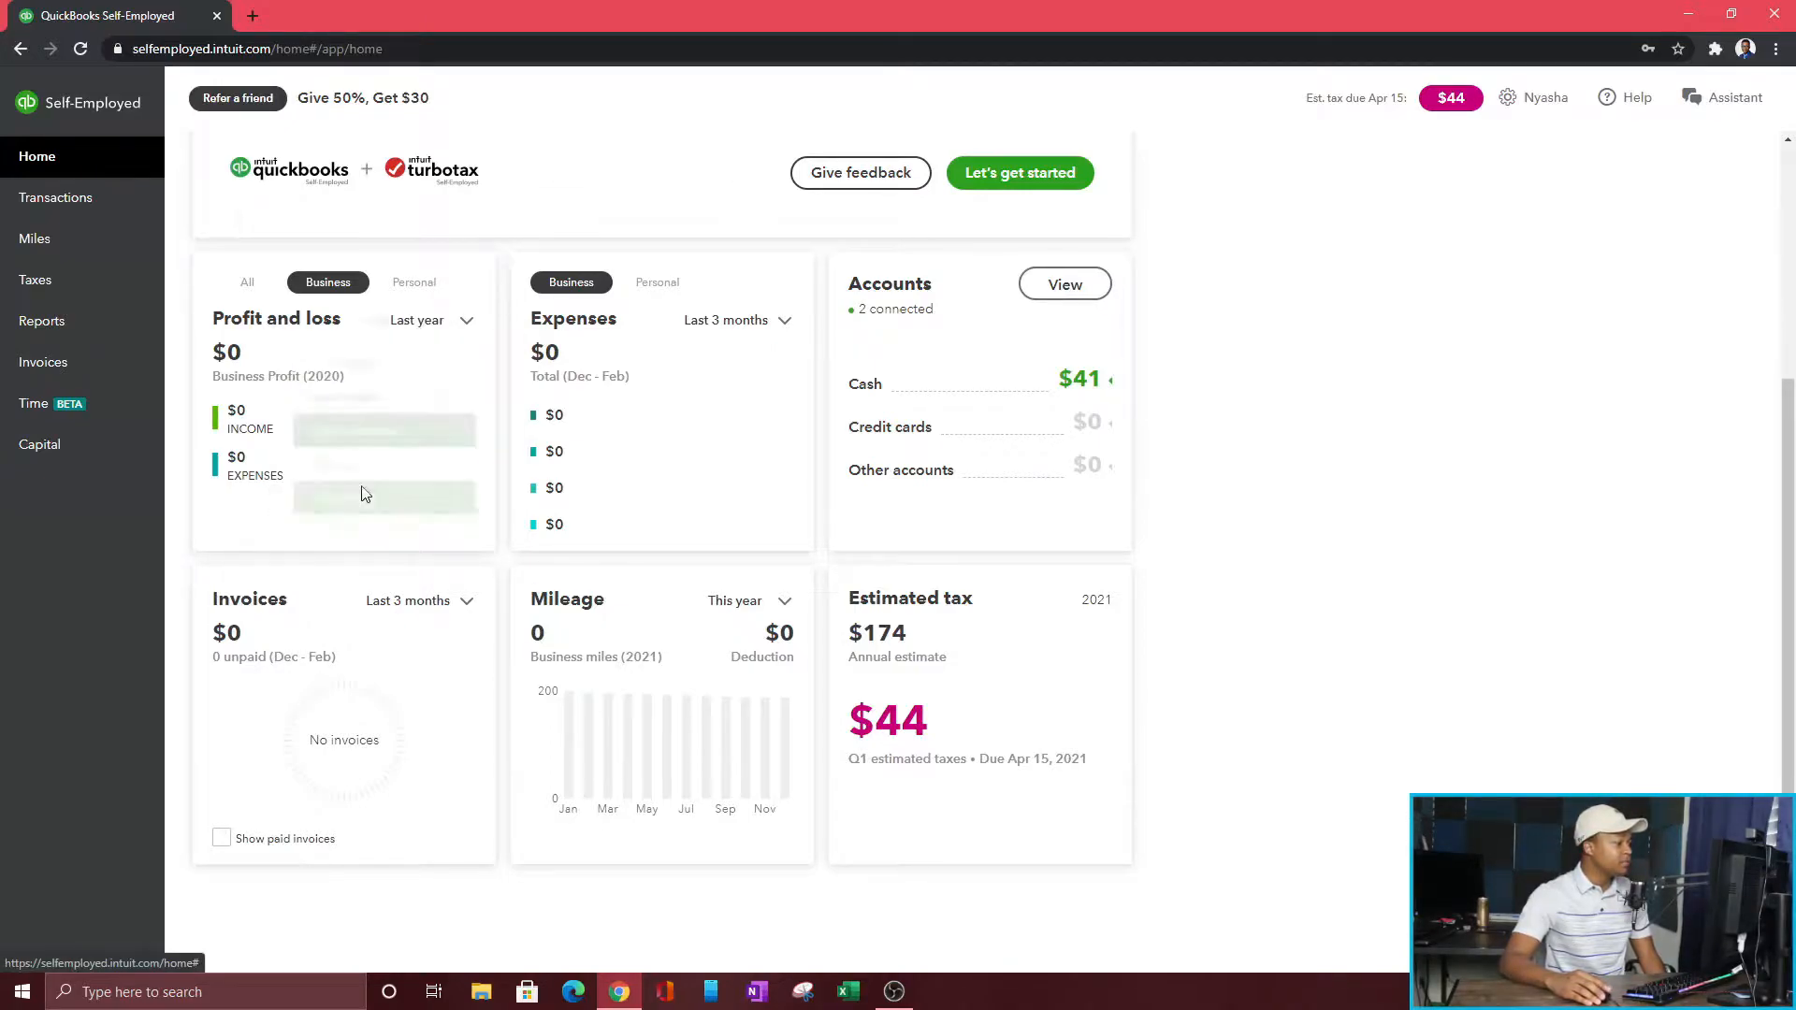
{"action": "left_click", "coordinate": [233, 286]}
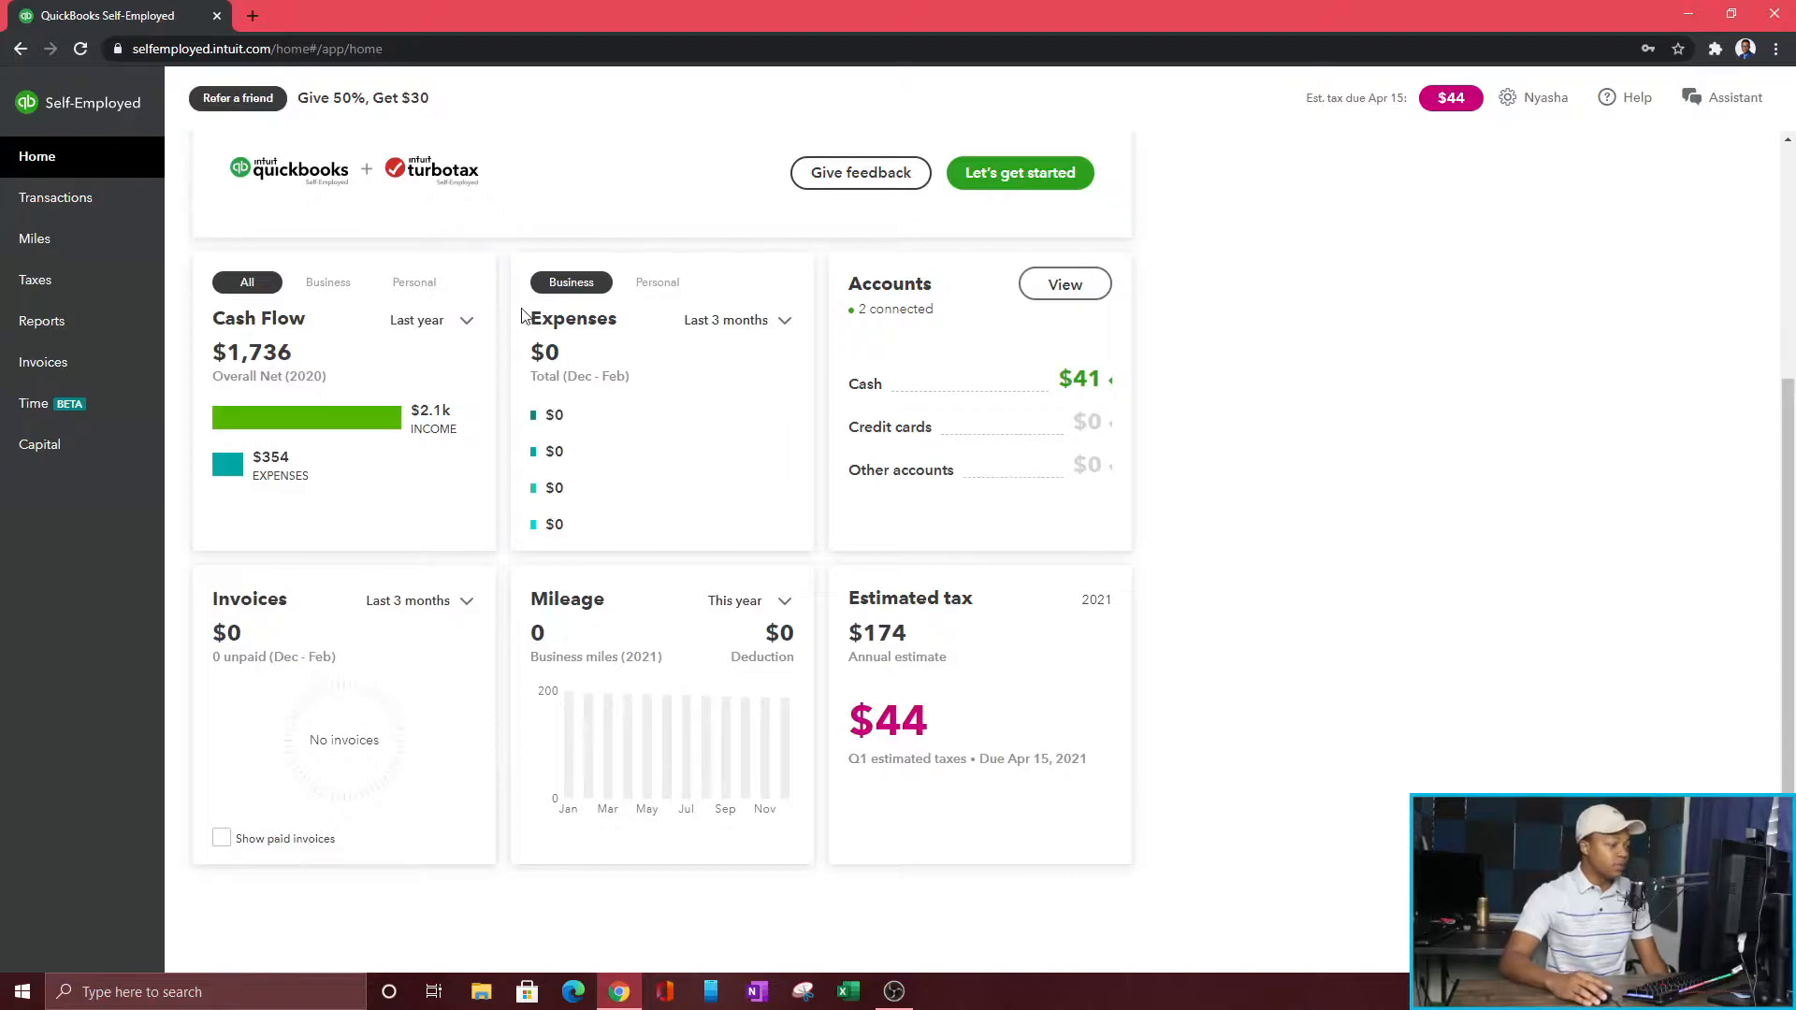
Step: Set the dashboard's Expenses period to Last year and show the personal expenses
{"action": "left_click", "coordinate": [752, 330]}
{"action": "left_click", "coordinate": [657, 501]}
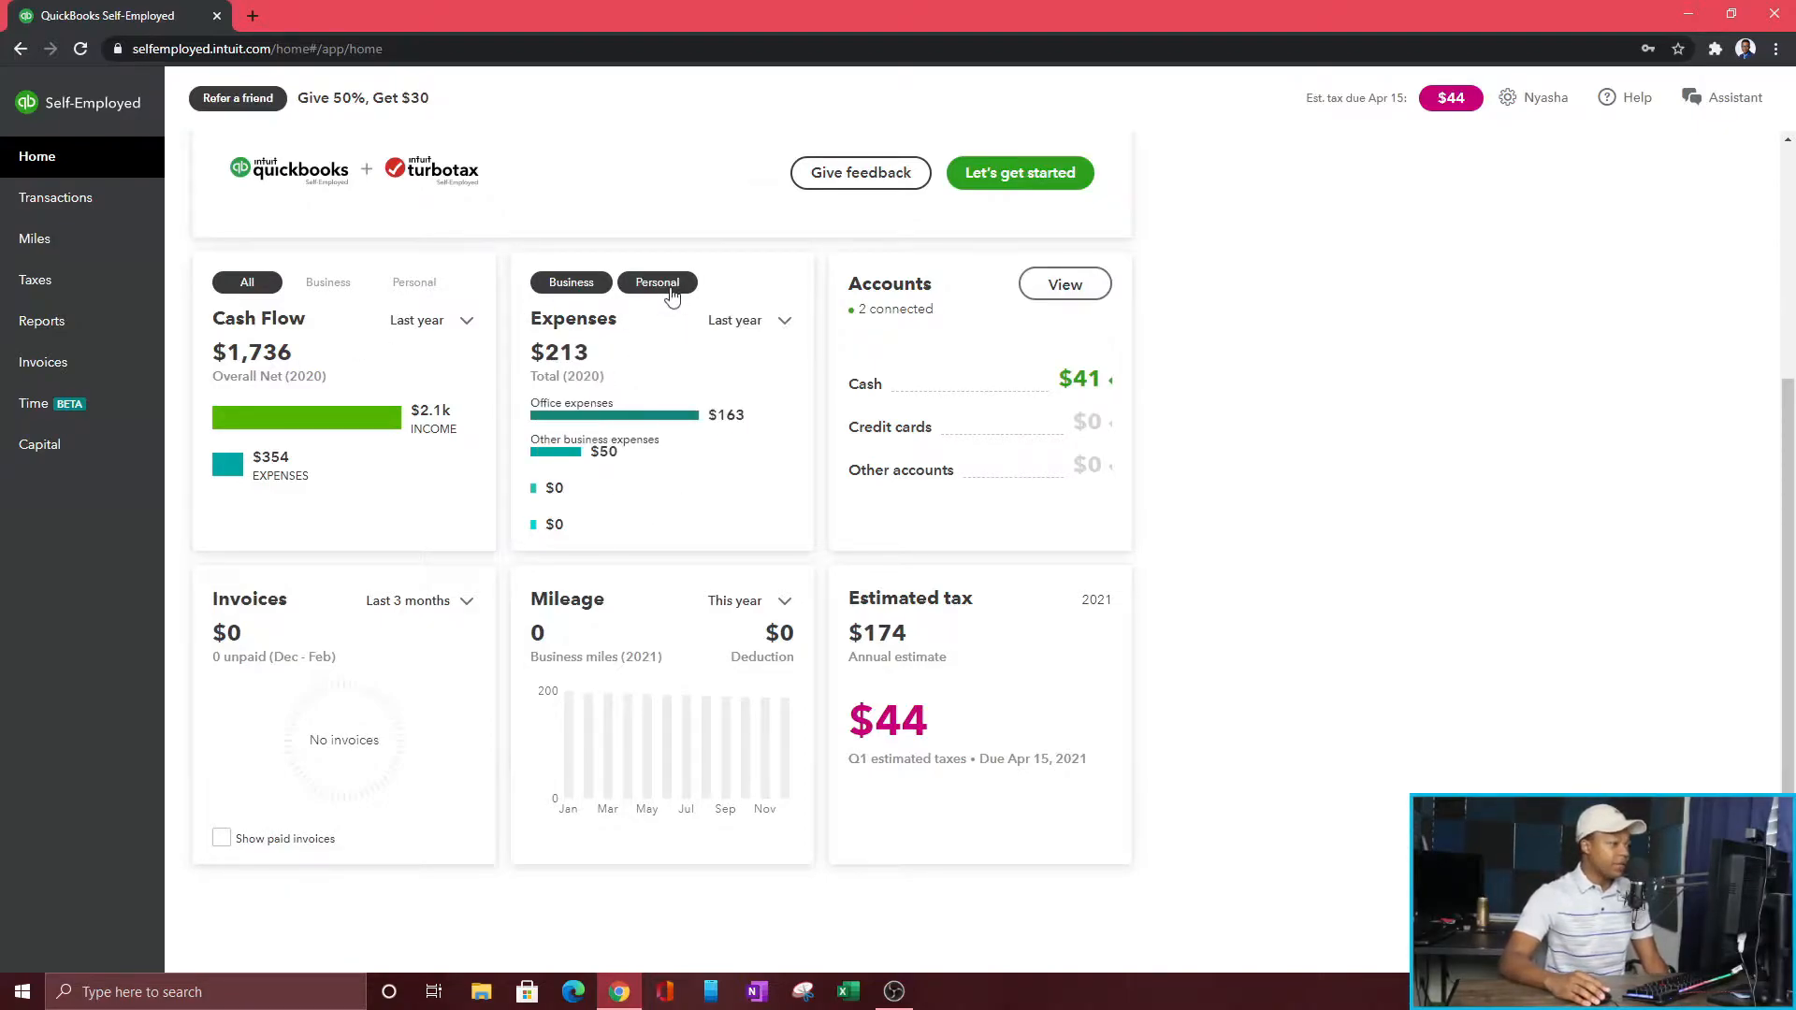
{"action": "left_click", "coordinate": [657, 281]}
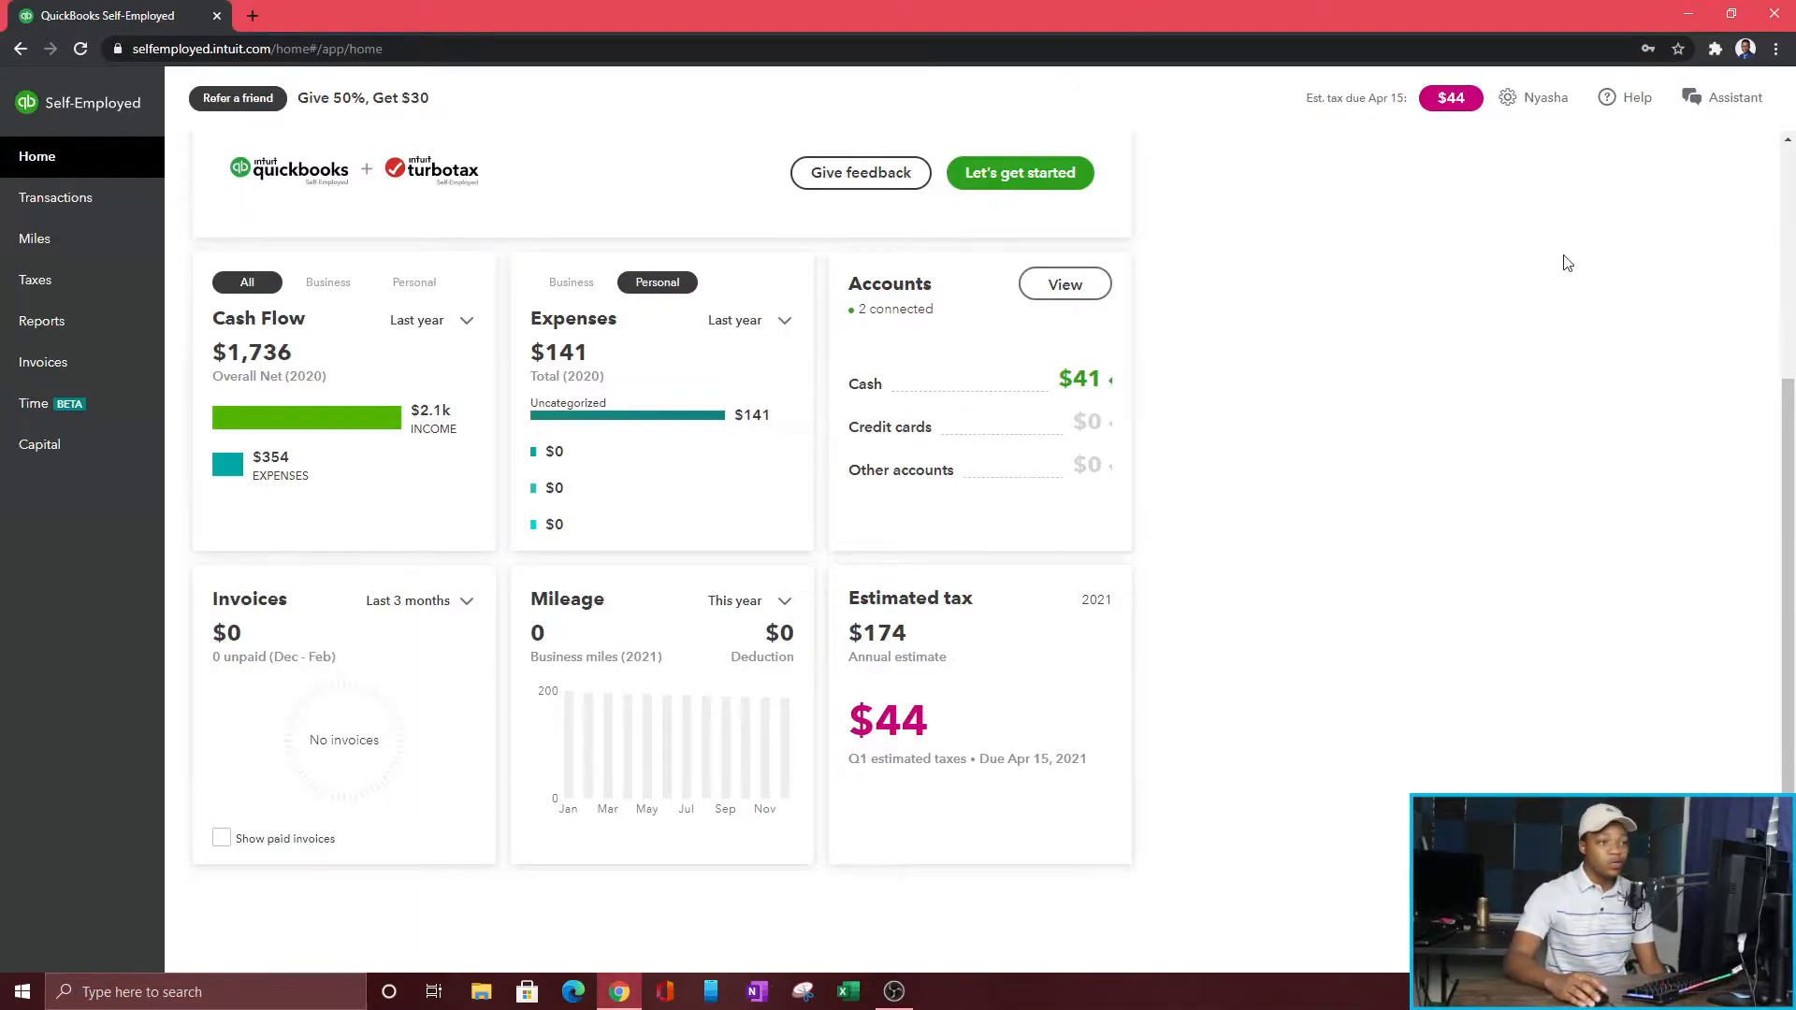
Step: Set both the Invoices and the Mileage periods on the home dashboard to Last year
{"action": "left_click", "coordinate": [1530, 98]}
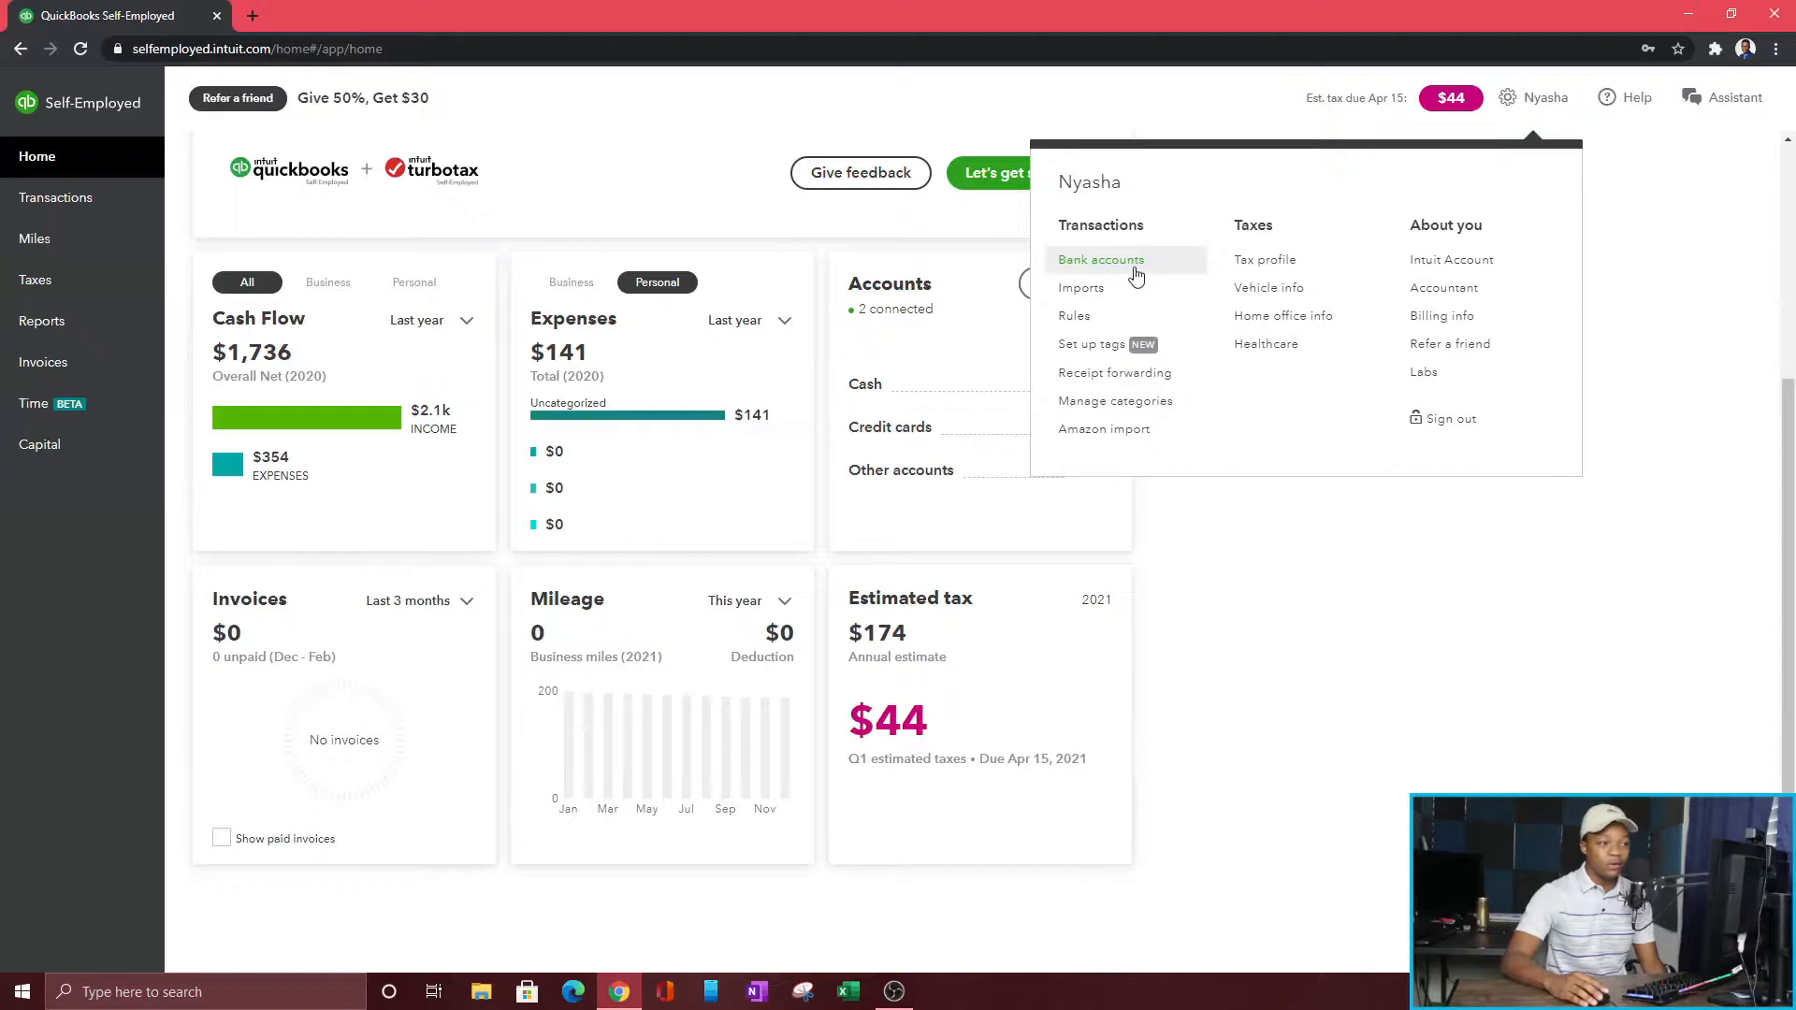
{"action": "scroll", "coordinate": [1216, 697], "scroll_direction": "down", "scroll_amount": 1}
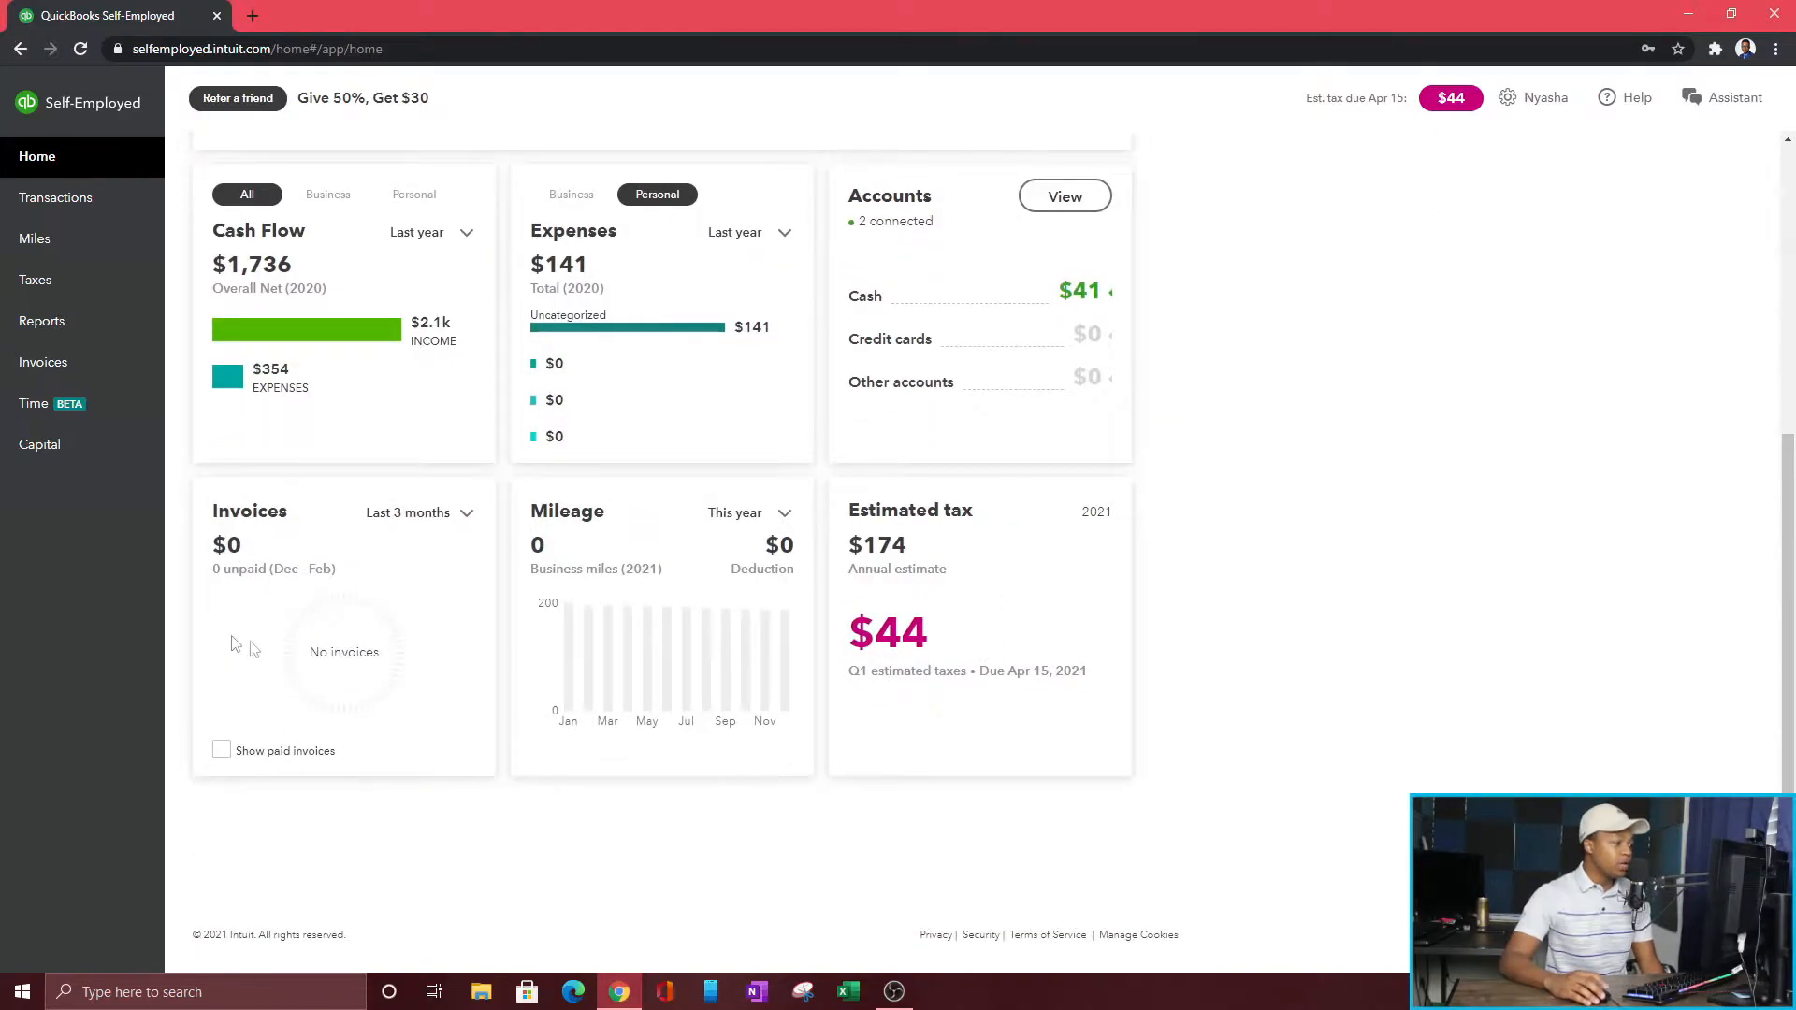
{"action": "left_click", "coordinate": [416, 517]}
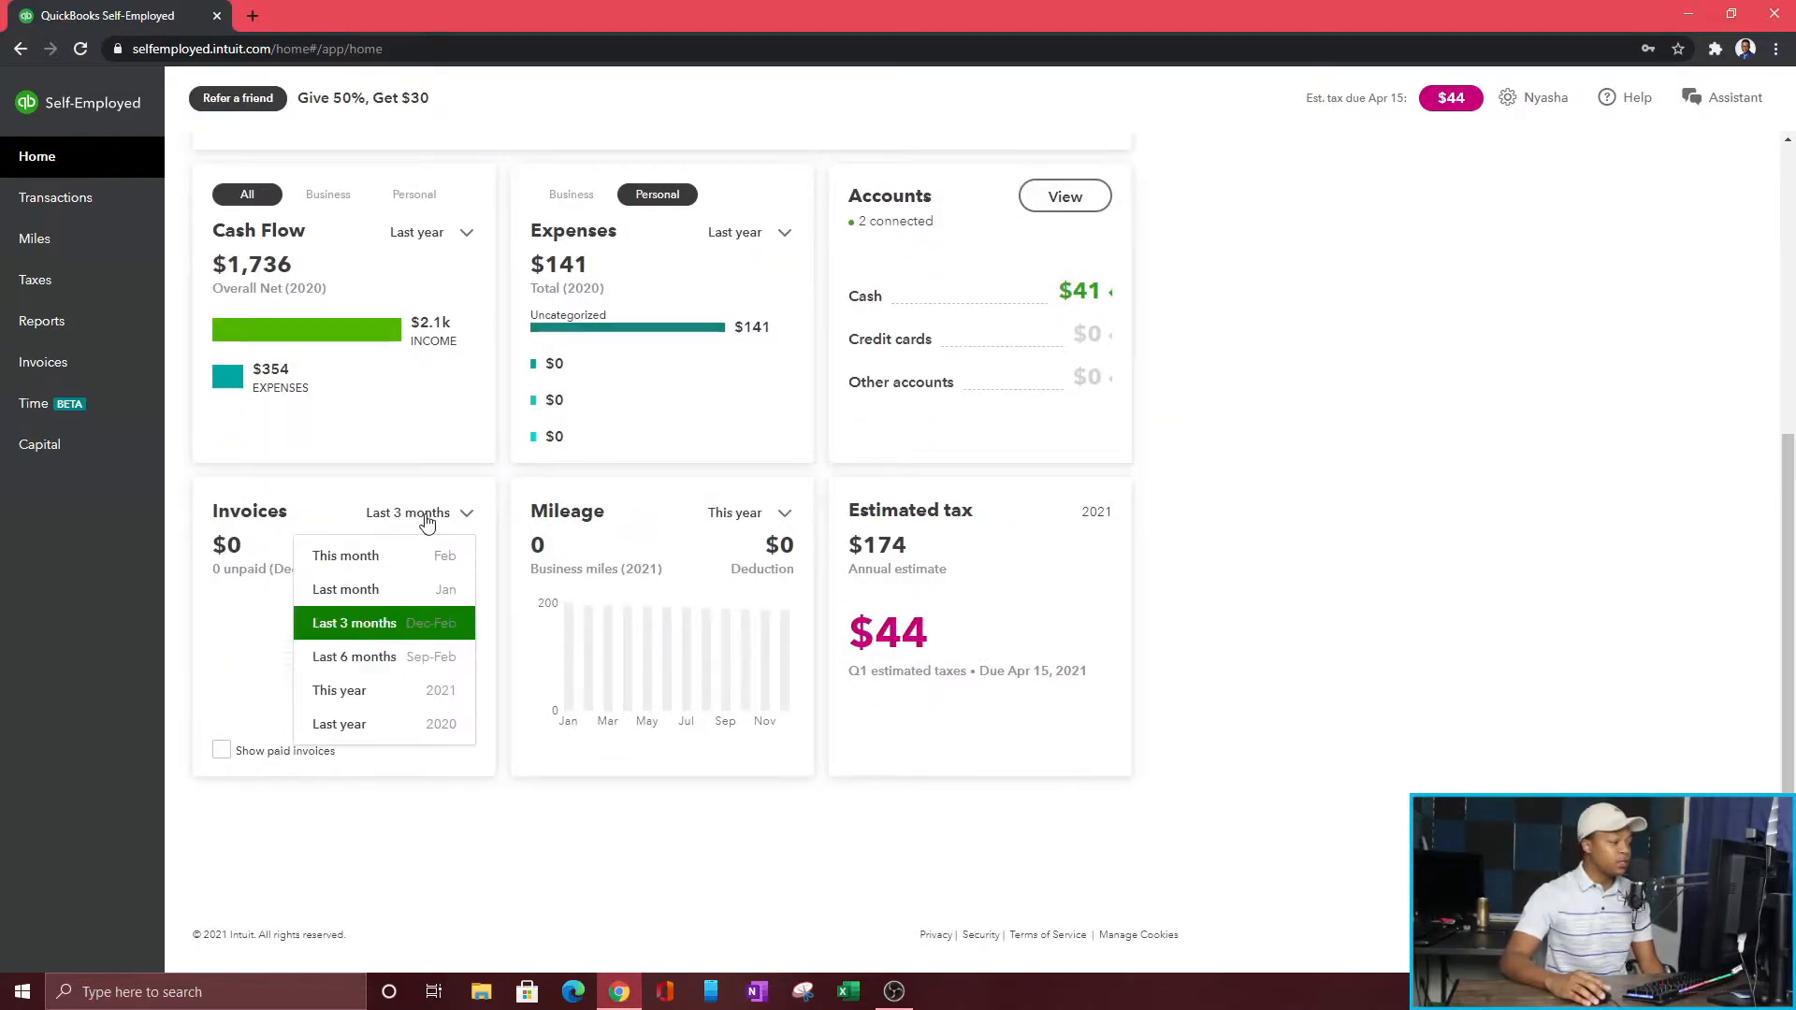
{"action": "left_click", "coordinate": [363, 726]}
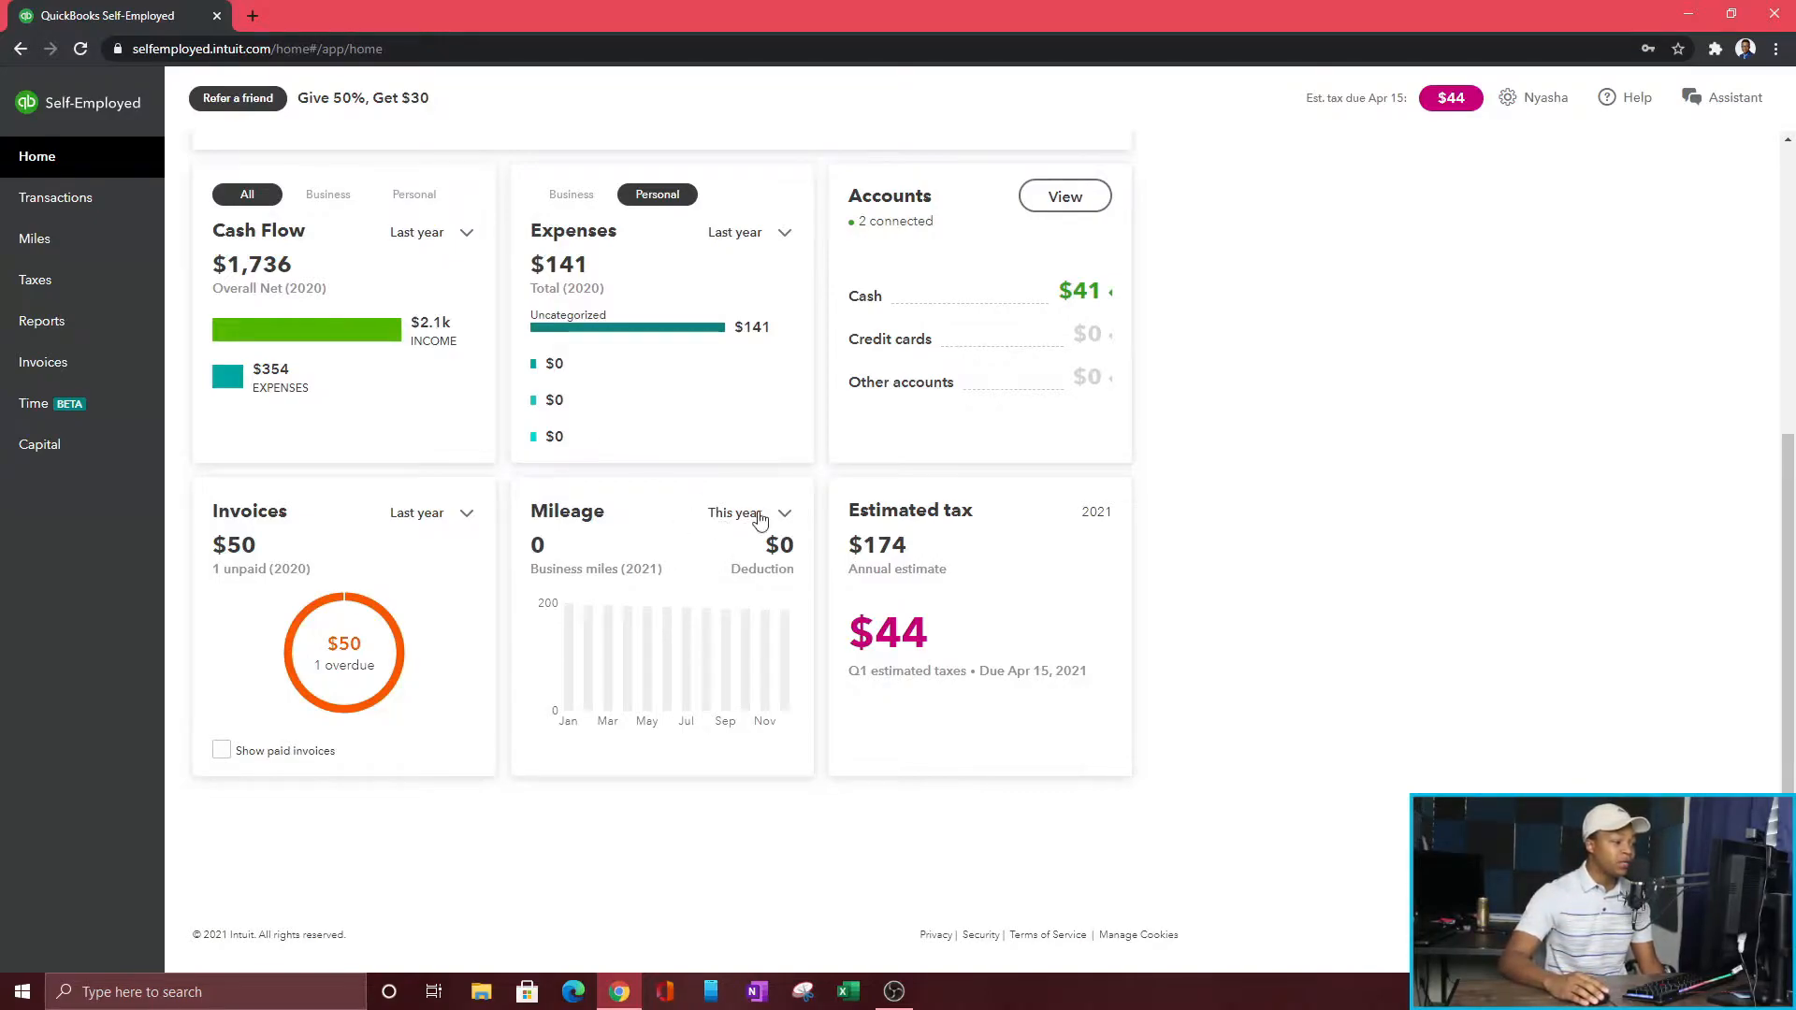
{"action": "left_click", "coordinate": [759, 514]}
{"action": "left_click", "coordinate": [763, 591]}
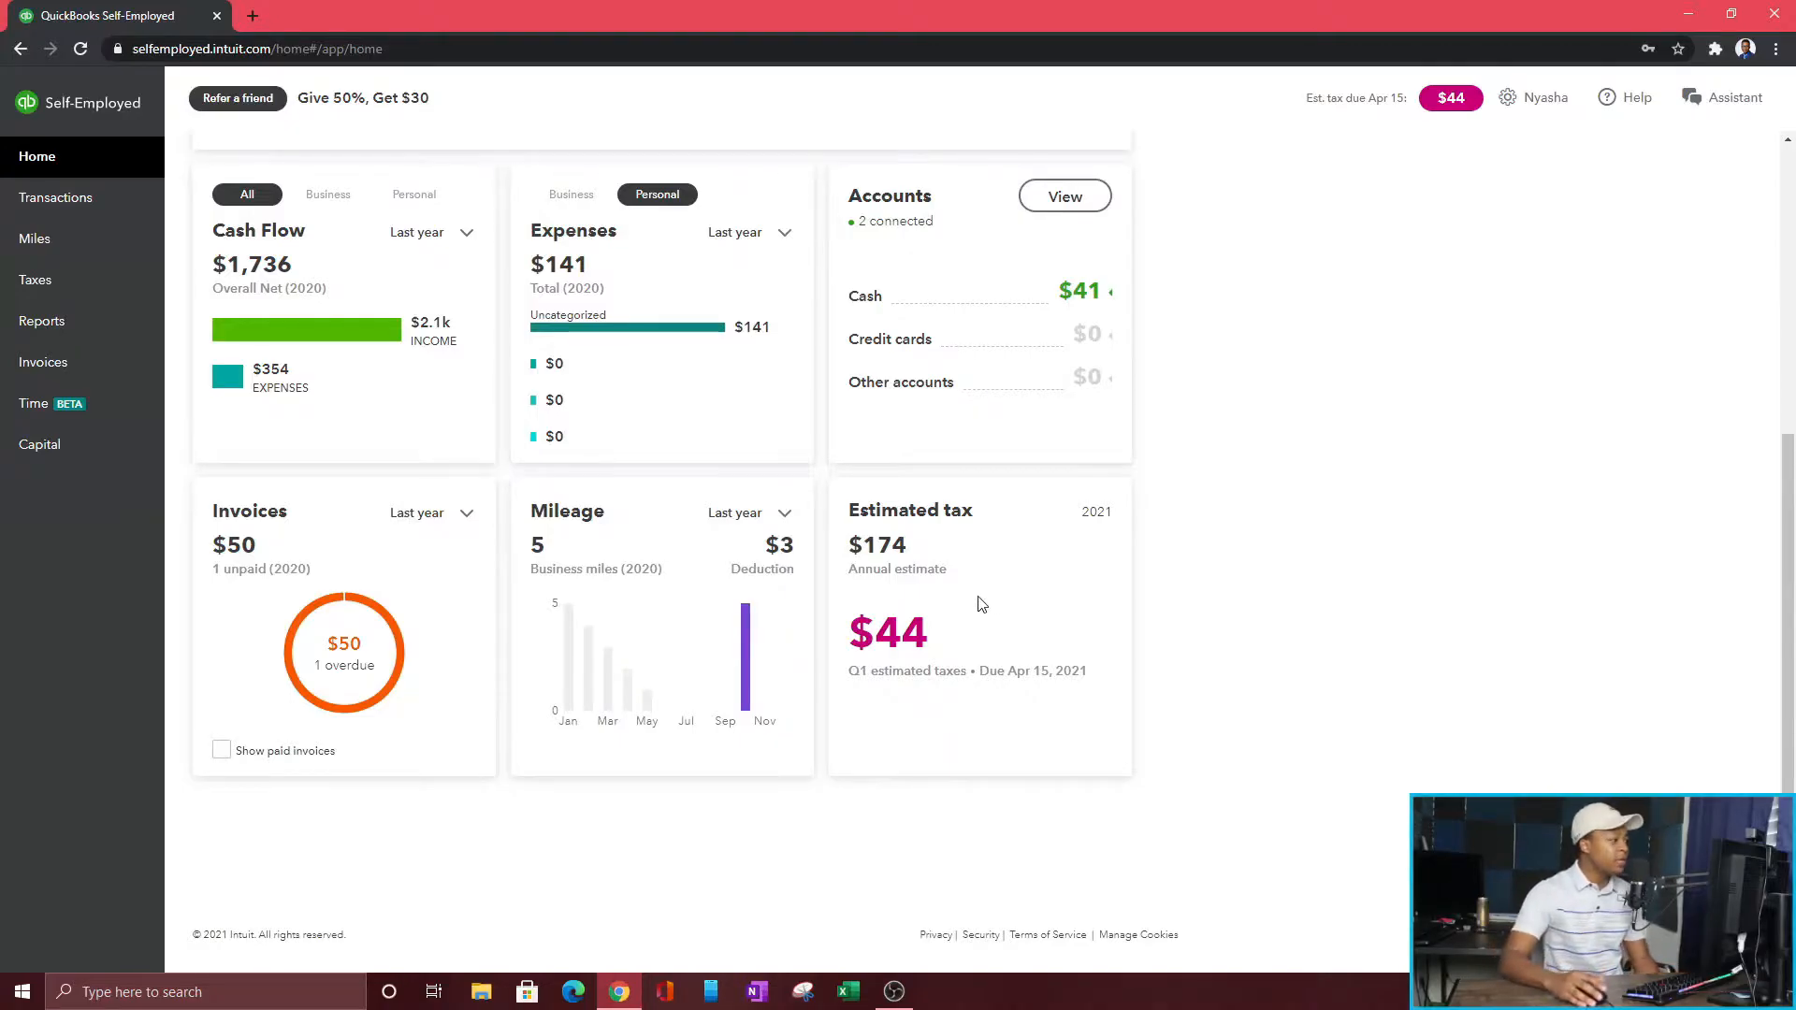
Step: Open the Transactions page and look through the list of recent transactions and their types and categories
{"action": "left_click", "coordinate": [56, 196]}
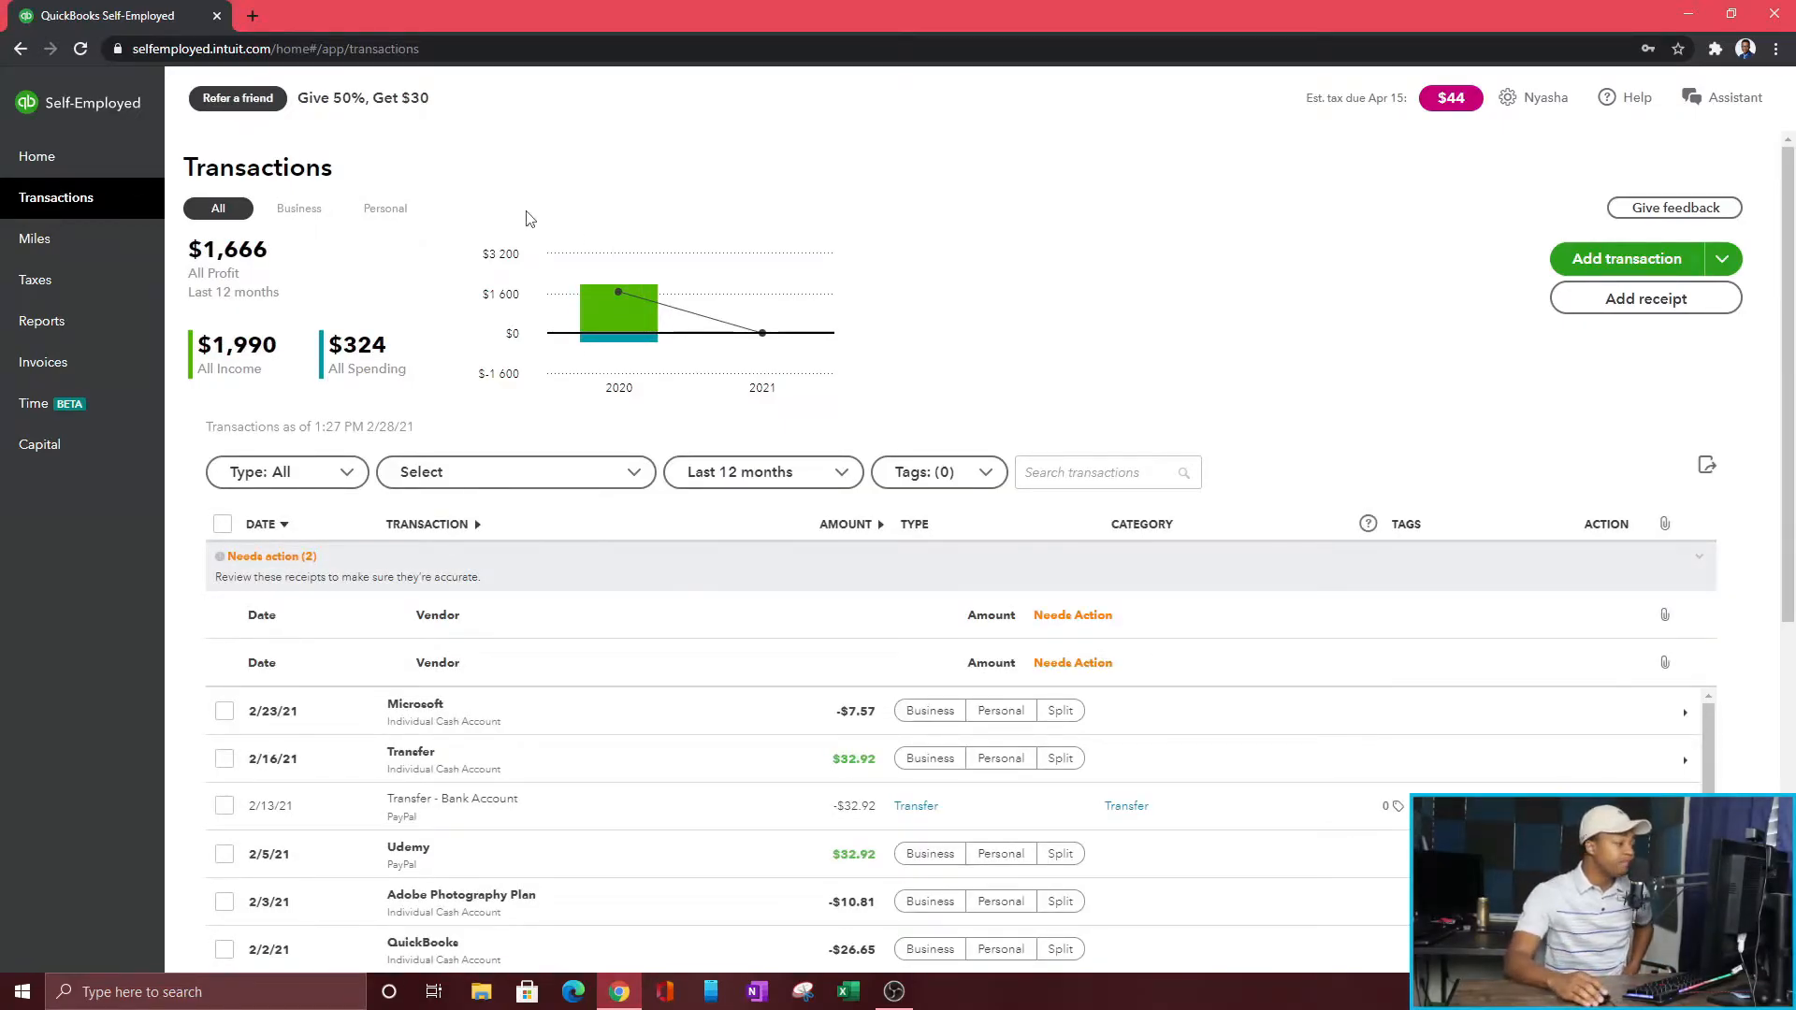
{"action": "scroll", "coordinate": [867, 453], "scroll_direction": "down", "scroll_amount": 3}
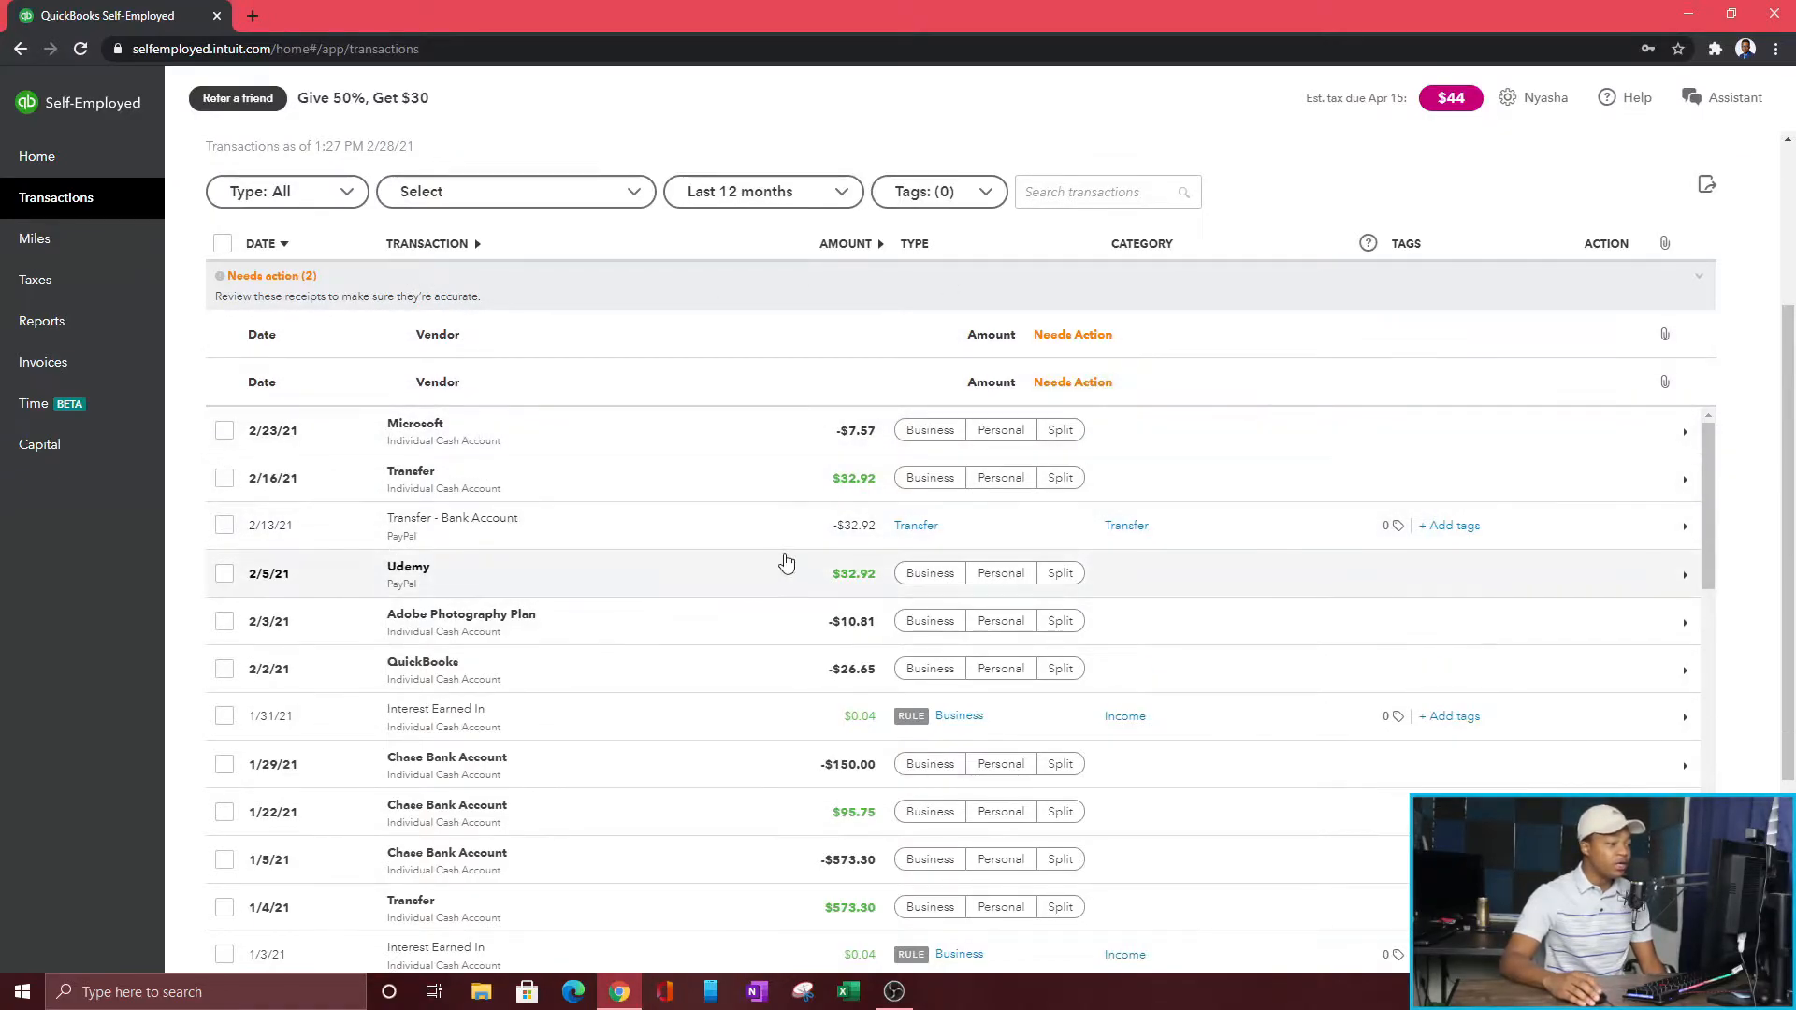
{"action": "scroll", "coordinate": [787, 558], "scroll_direction": "down", "scroll_amount": 1}
{"action": "scroll", "coordinate": [789, 556], "scroll_direction": "up", "scroll_amount": 1}
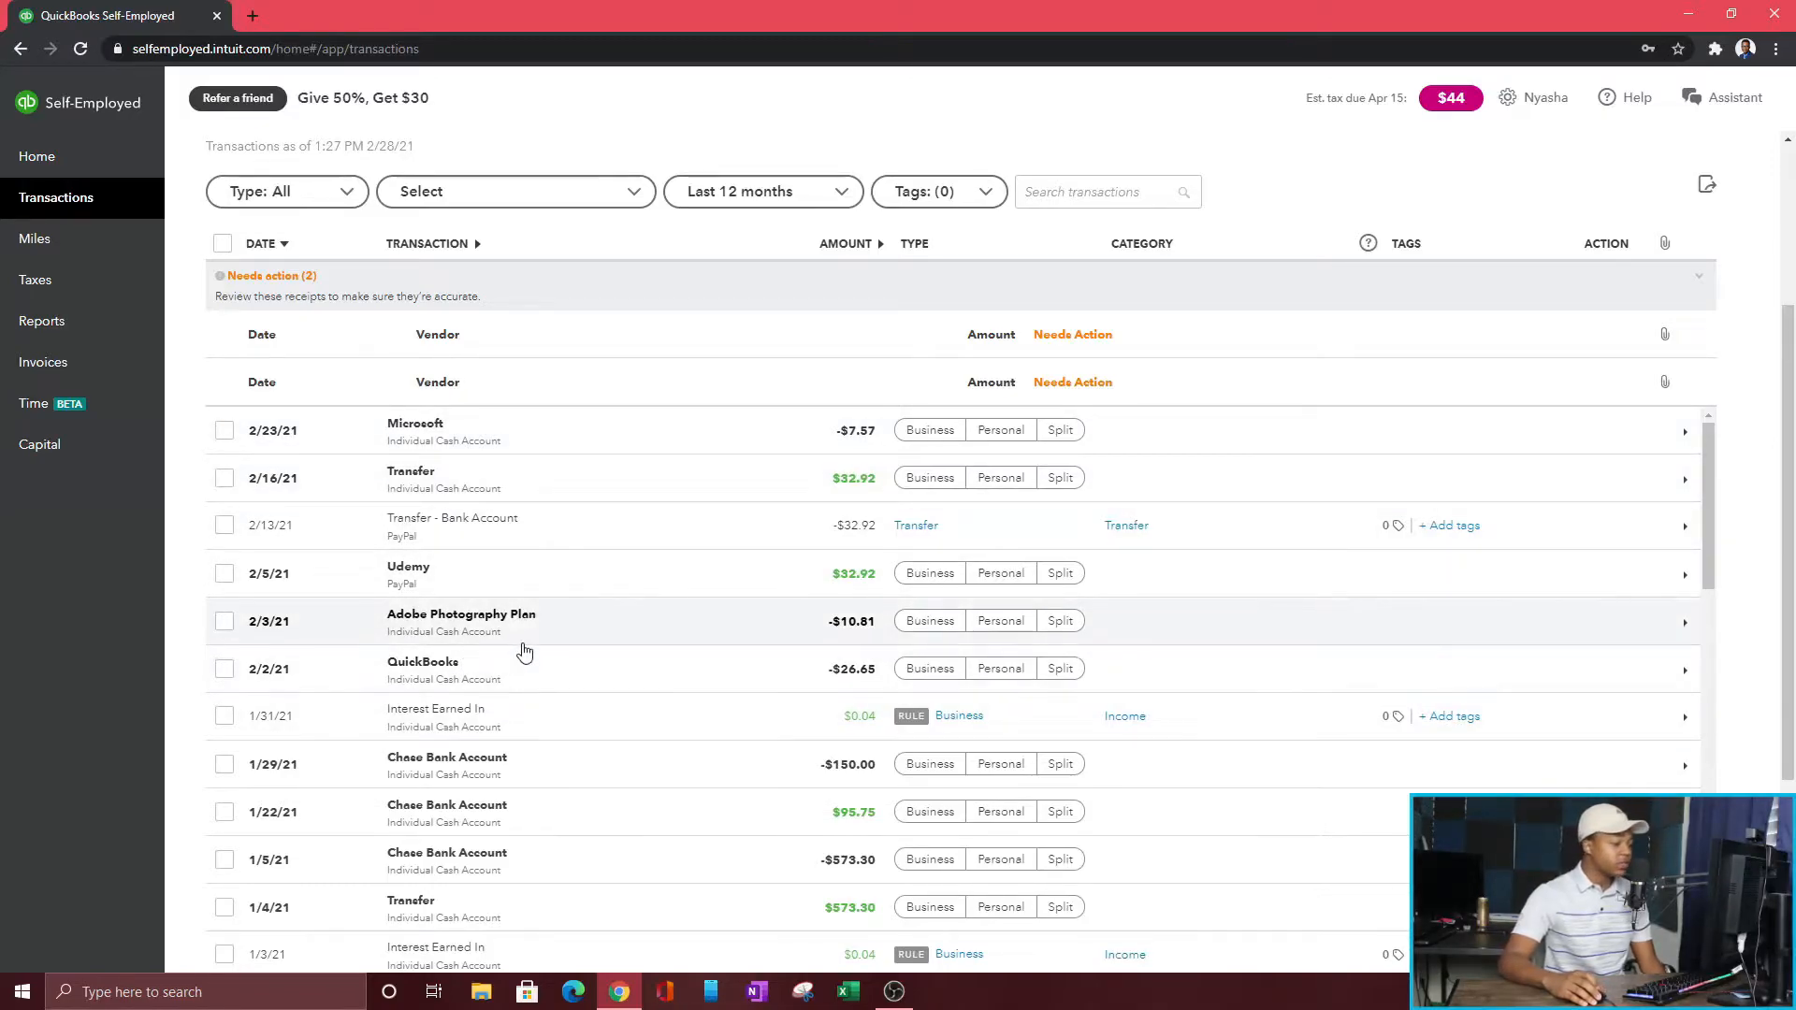
{"action": "scroll", "coordinate": [613, 593], "scroll_direction": "up", "scroll_amount": 3}
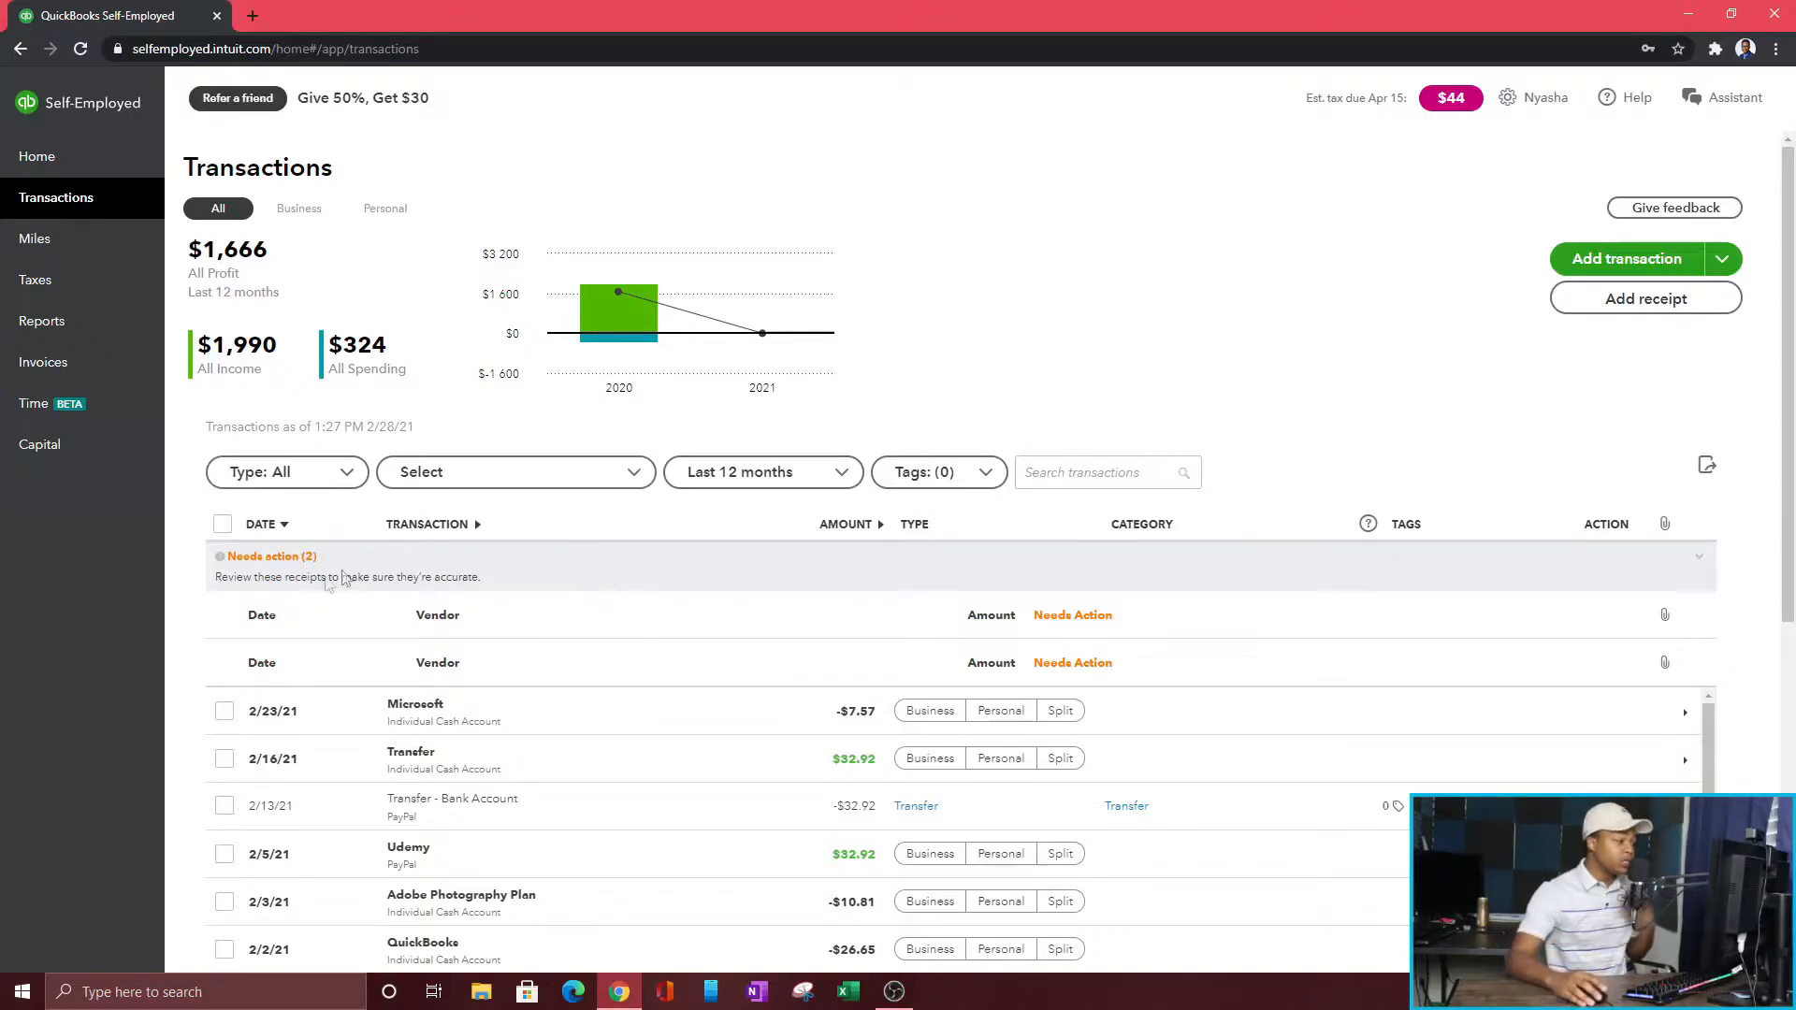
Step: Expand the 2/23/21 Microsoft transaction and classify it as Business
{"action": "scroll", "coordinate": [383, 530], "scroll_direction": "down", "scroll_amount": 2}
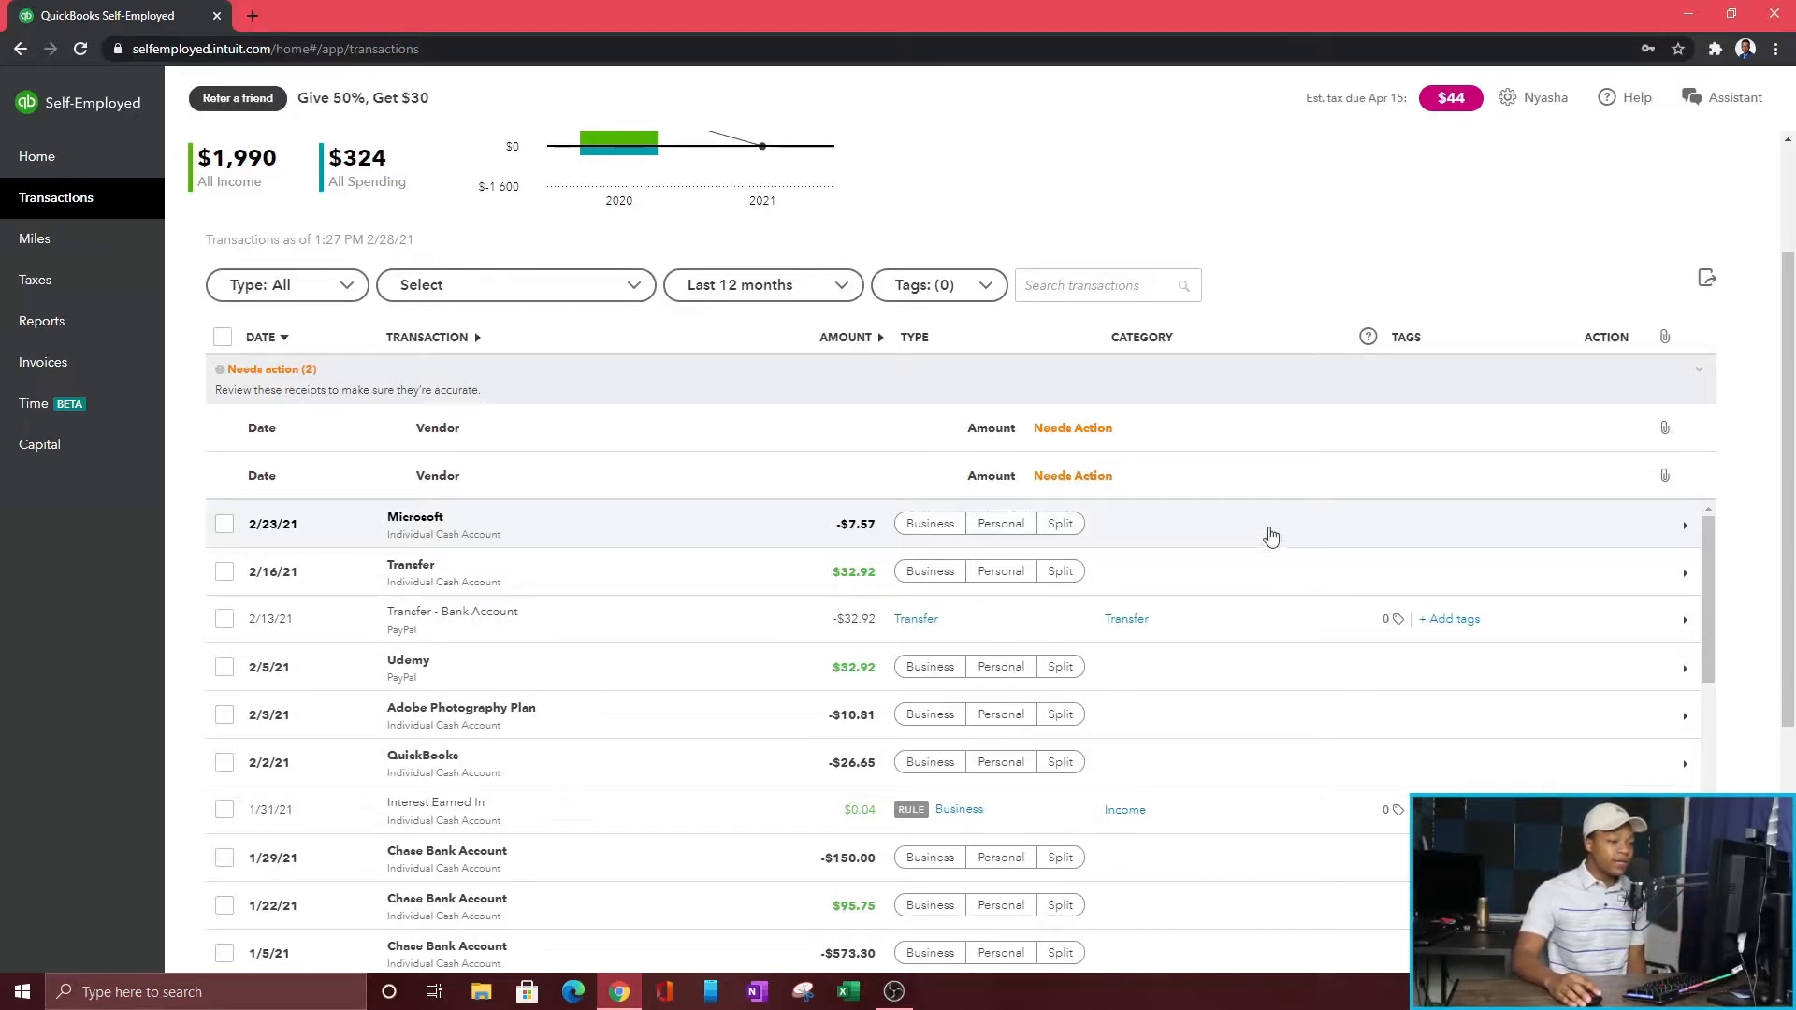
{"action": "left_click", "coordinate": [1685, 525]}
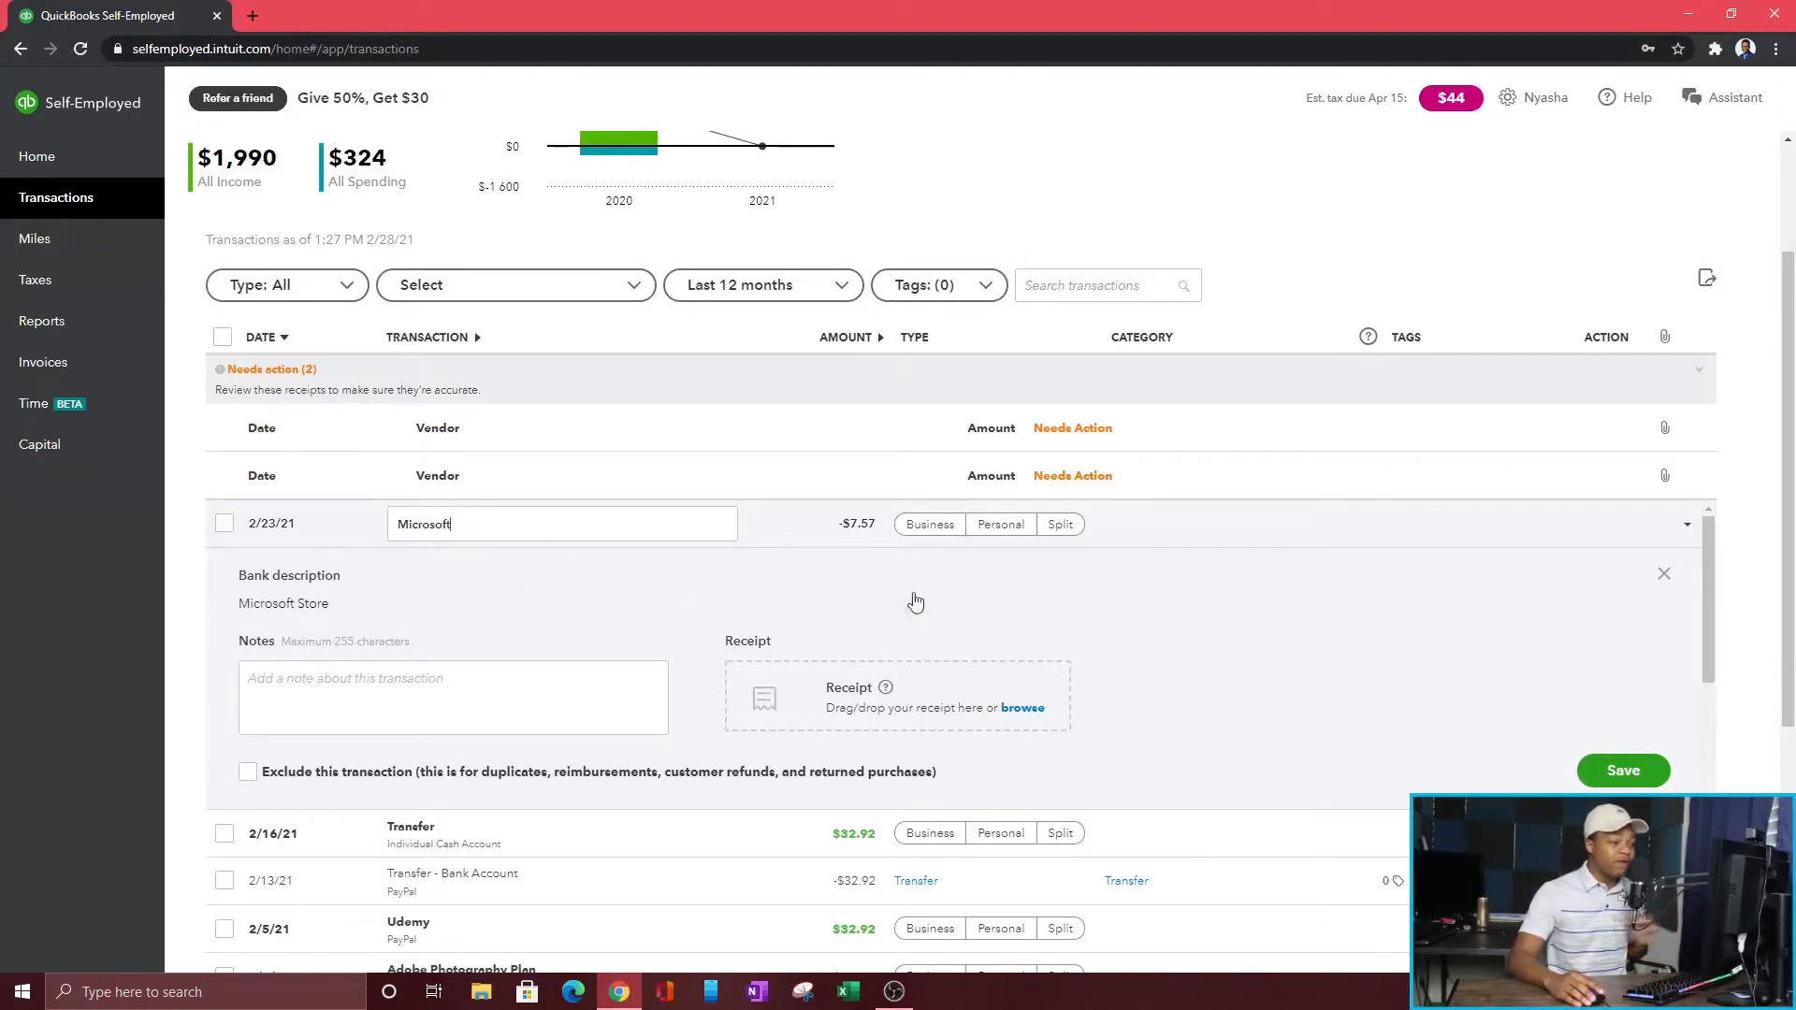
{"action": "left_click", "coordinate": [931, 526]}
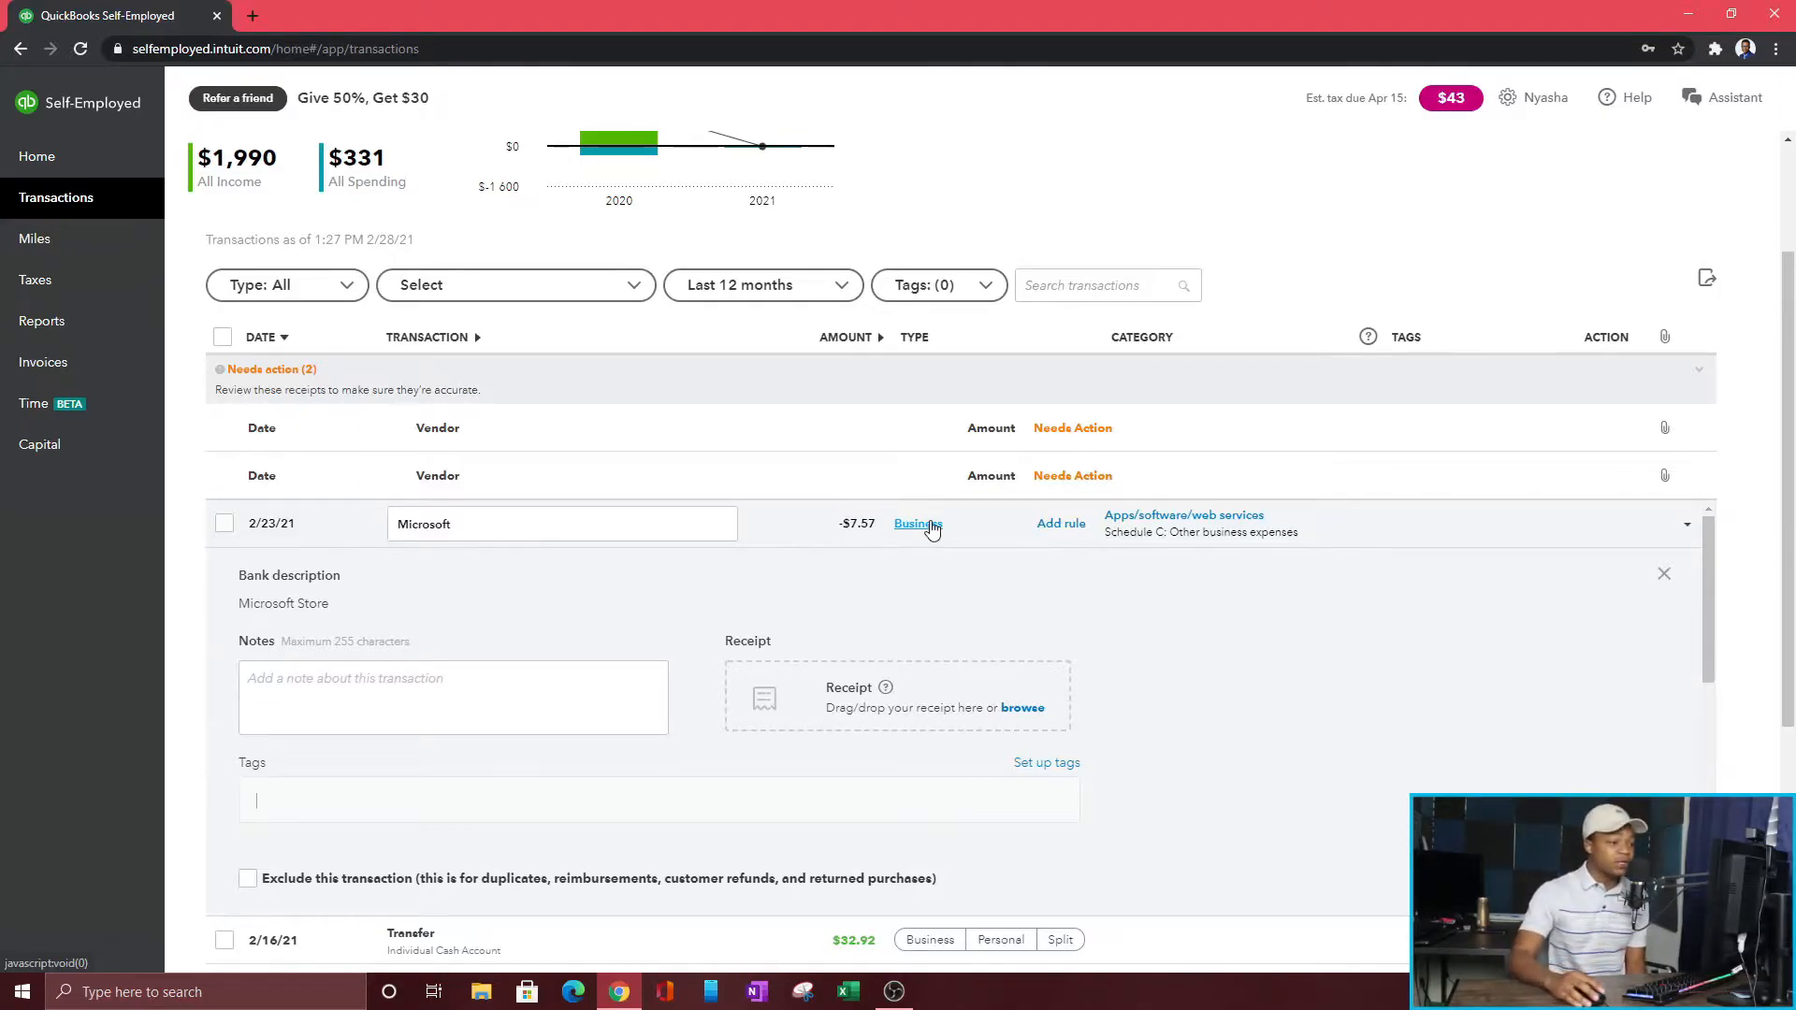
Step: Search the categories for "app" from the Microsoft transaction, clear the search and leave the category list without choosing one
{"action": "left_click", "coordinate": [1228, 522]}
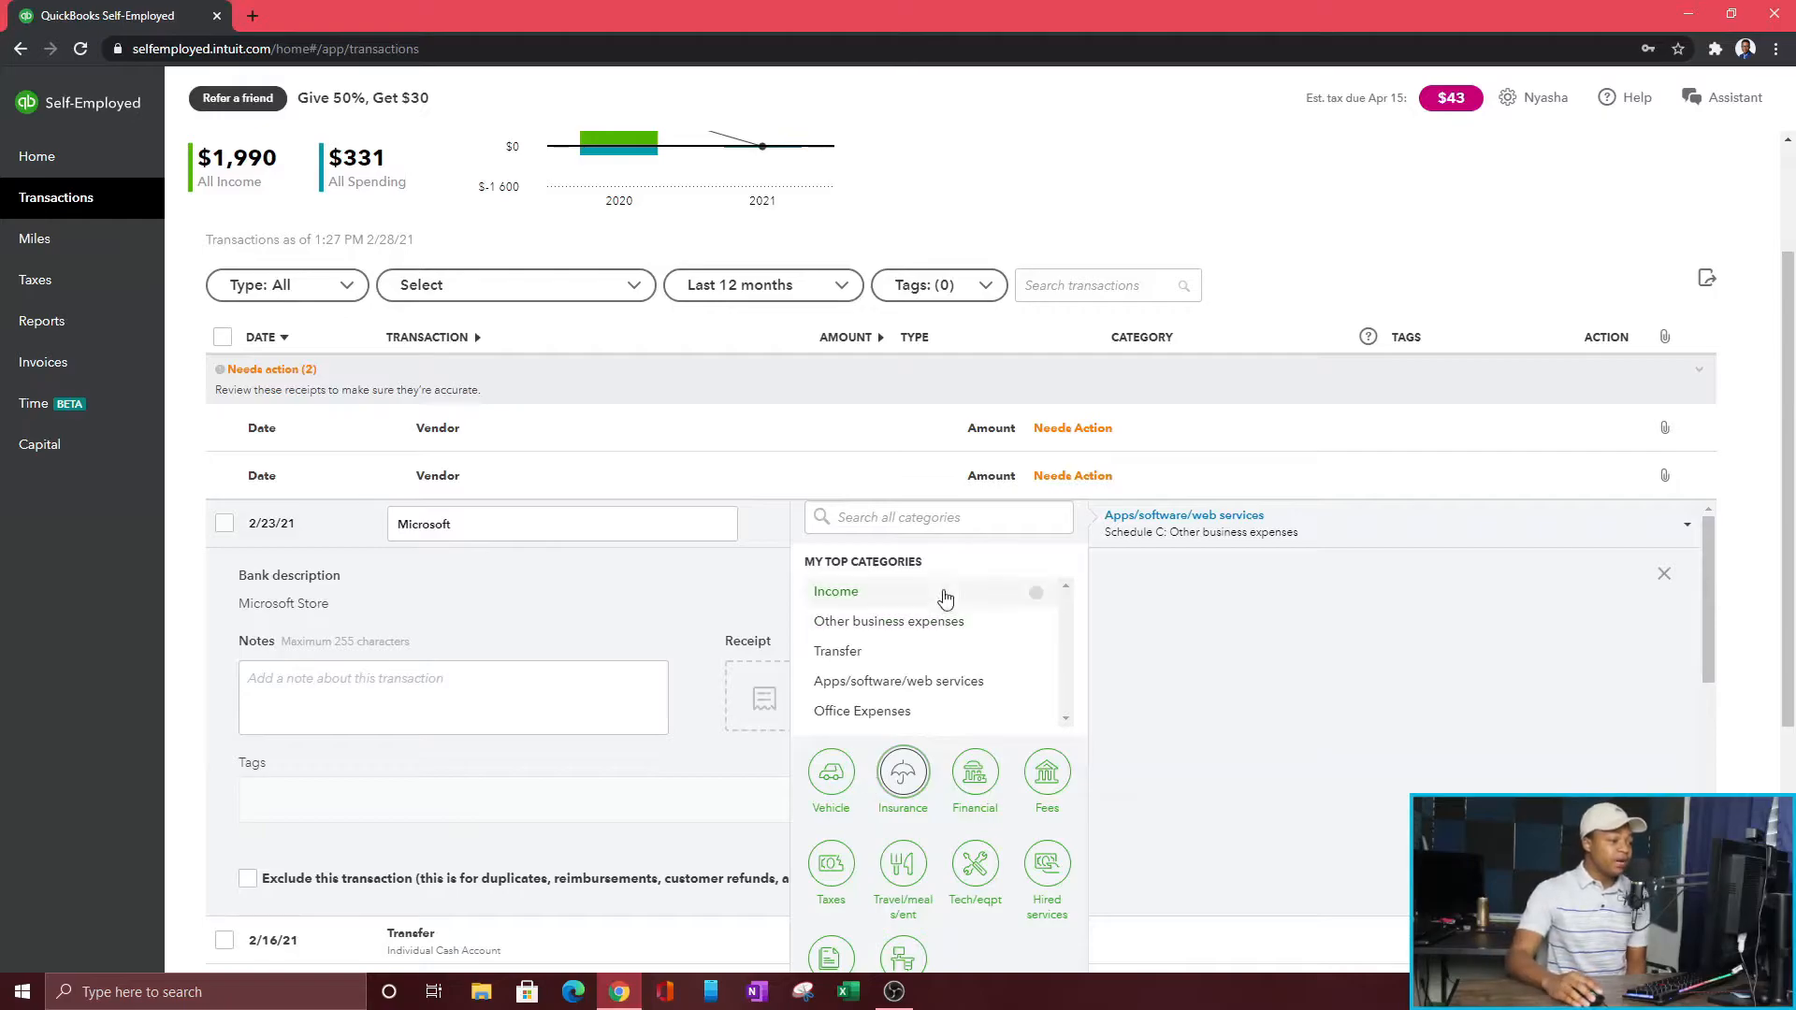
{"action": "left_click", "coordinate": [901, 523]}
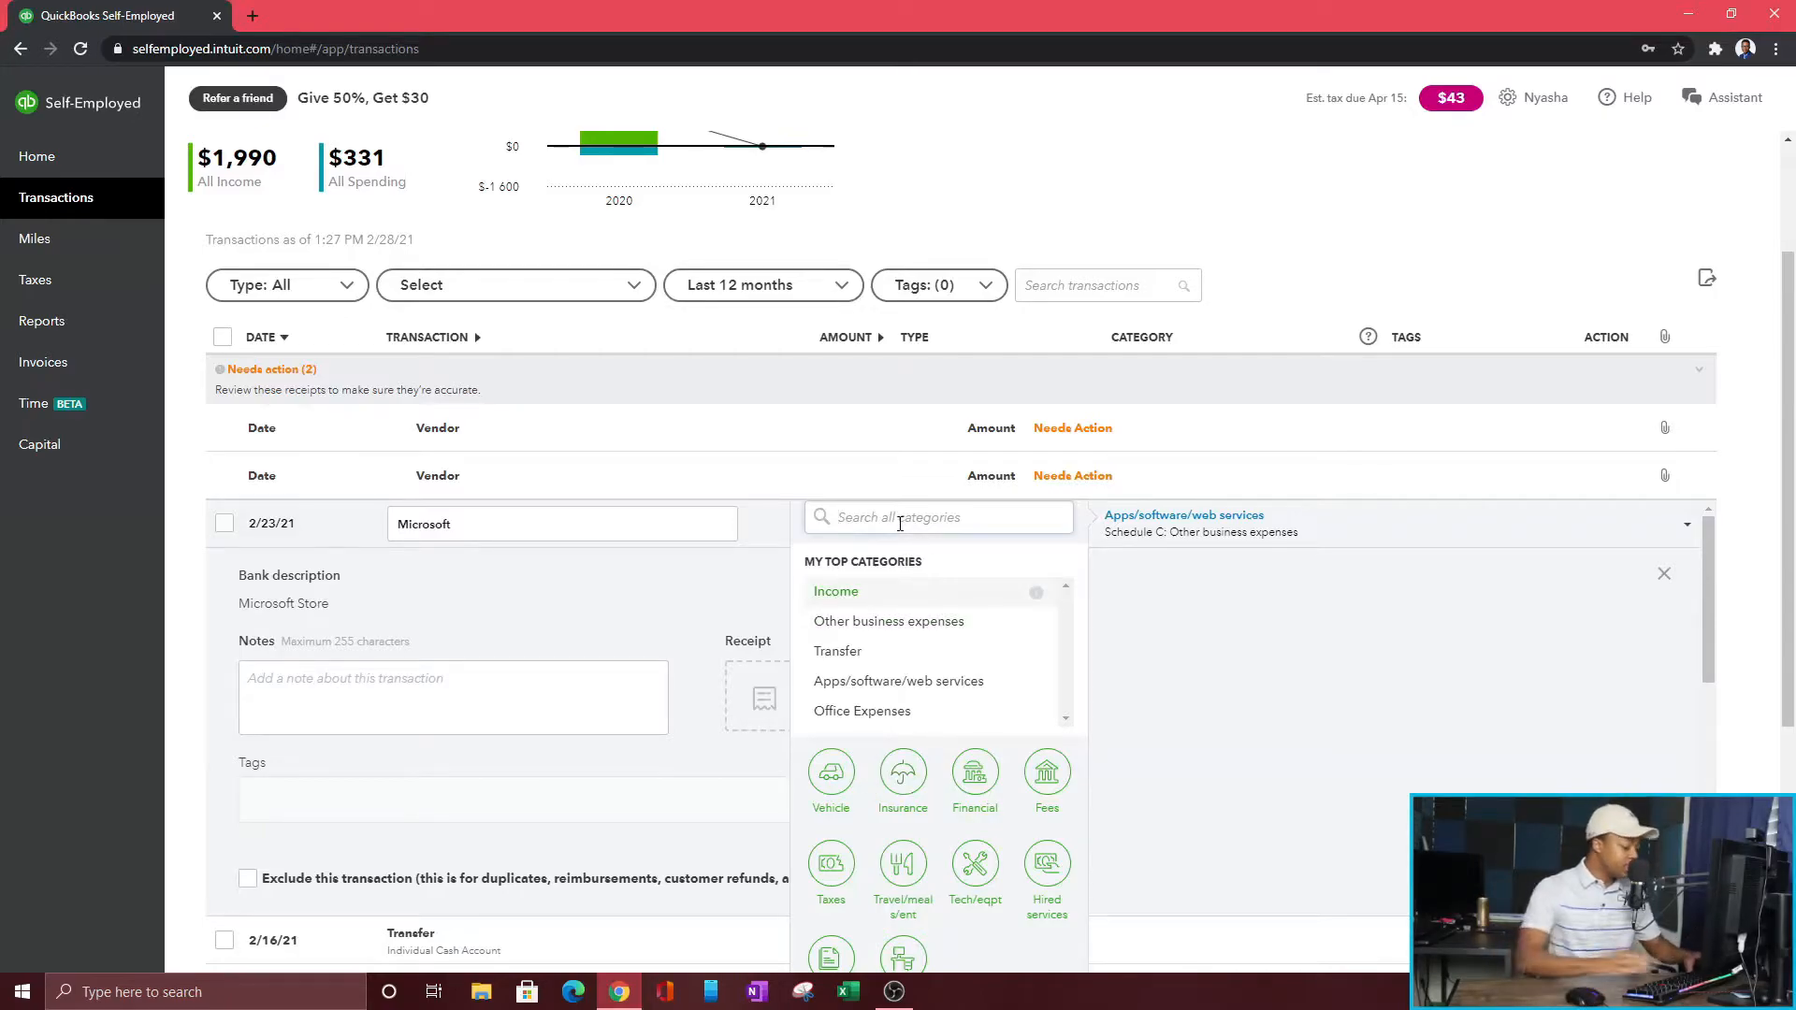
{"action": "type", "text": "app"}
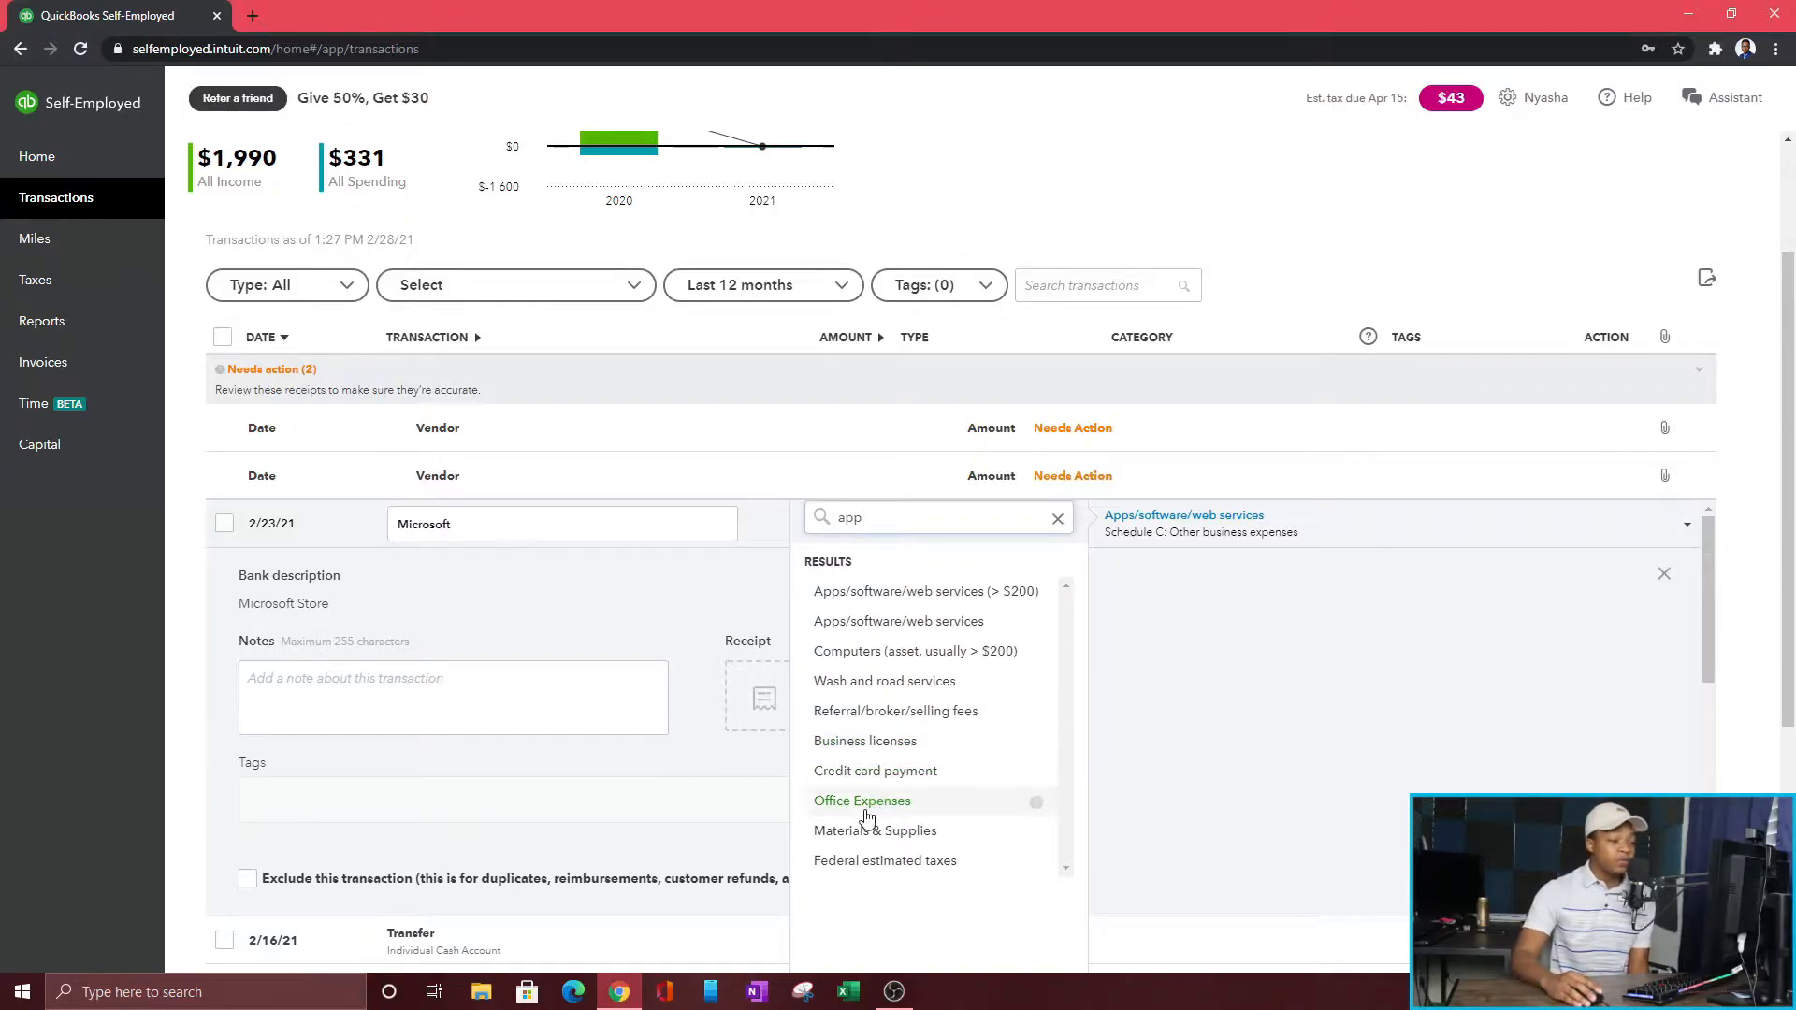
{"action": "left_click", "coordinate": [1058, 519]}
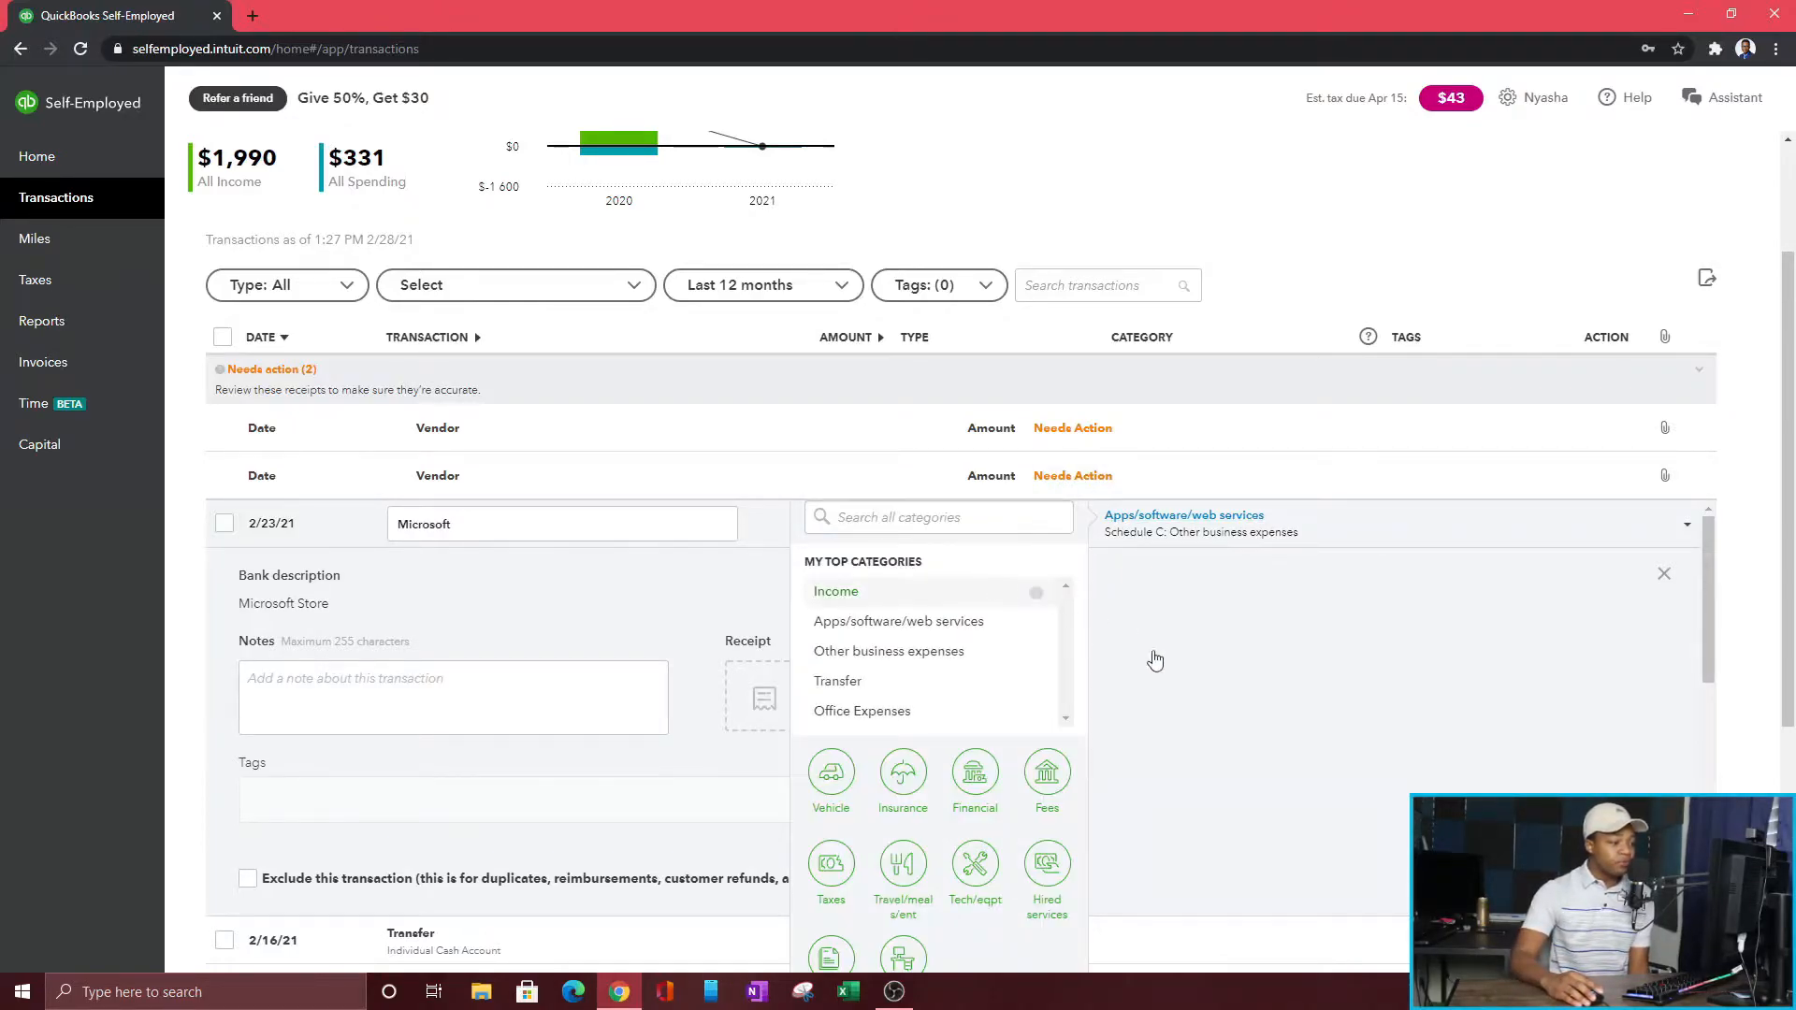
{"action": "left_click", "coordinate": [1223, 721]}
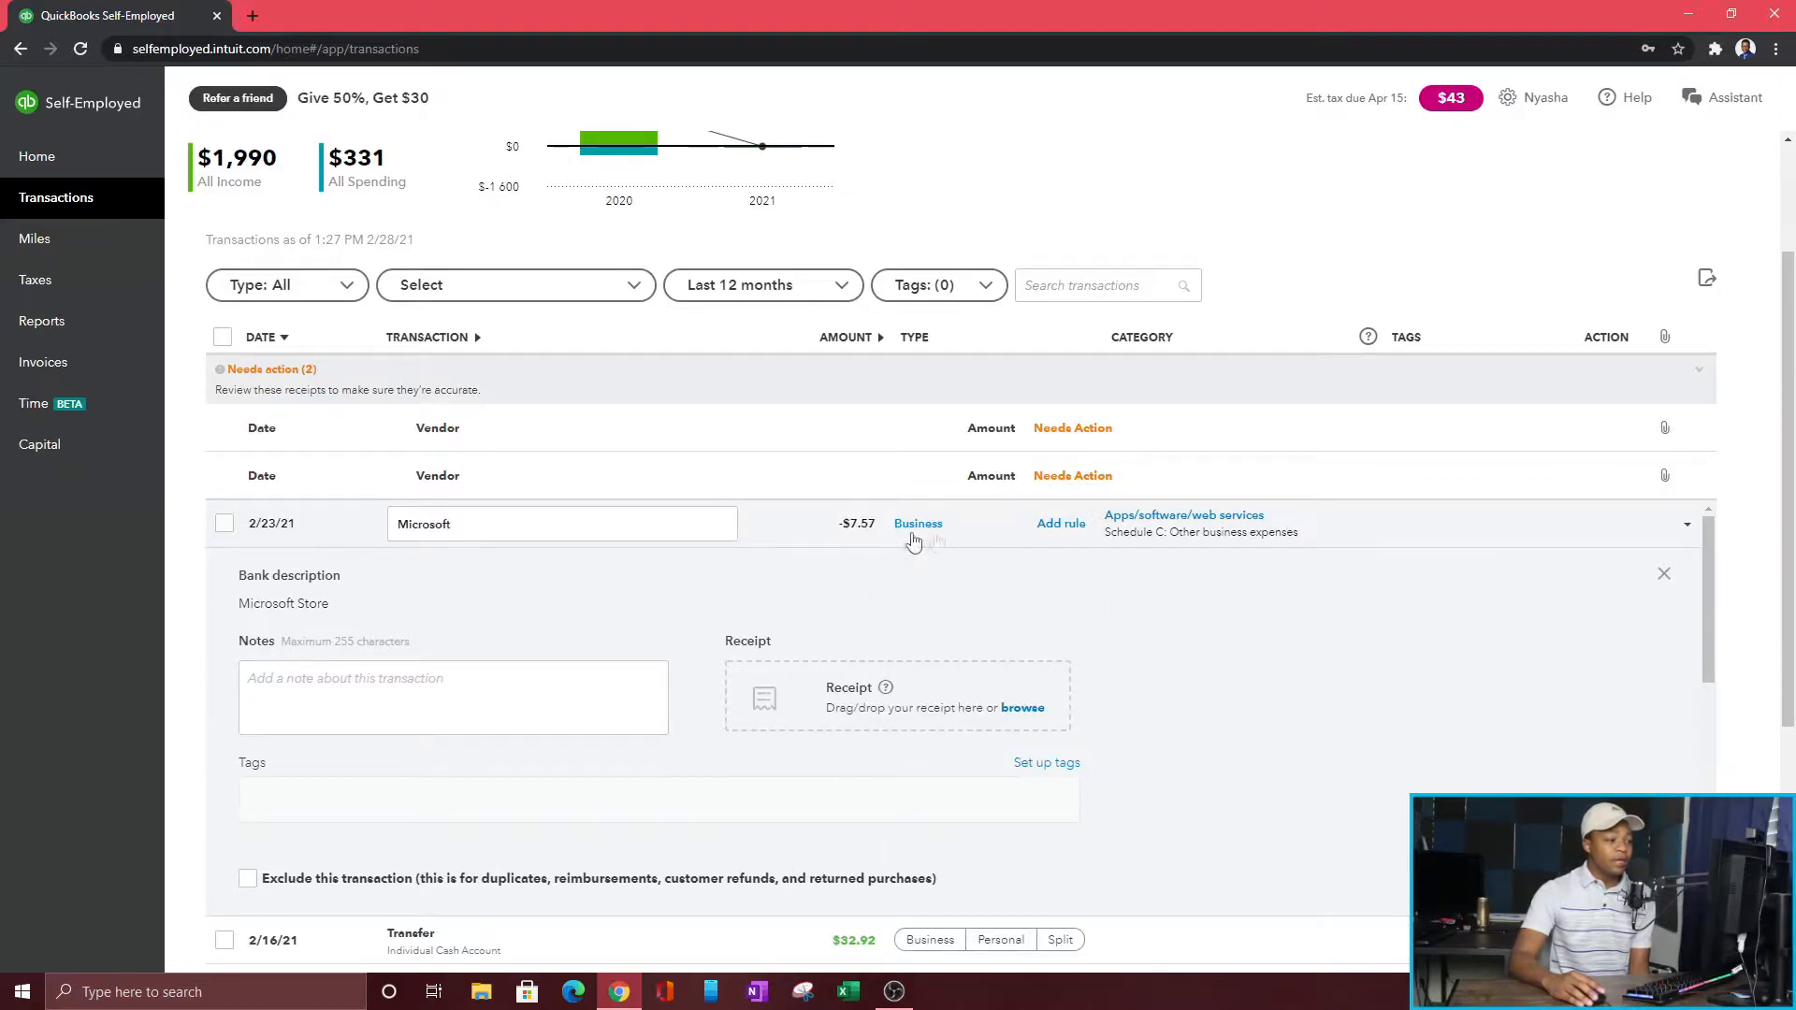
Step: Create a rule that exactly matches Microsoft as Business, Apps/software/web services, without an account or applying it to past transactions, and save it
{"action": "left_click", "coordinate": [1055, 527]}
{"action": "left_click", "coordinate": [768, 449]}
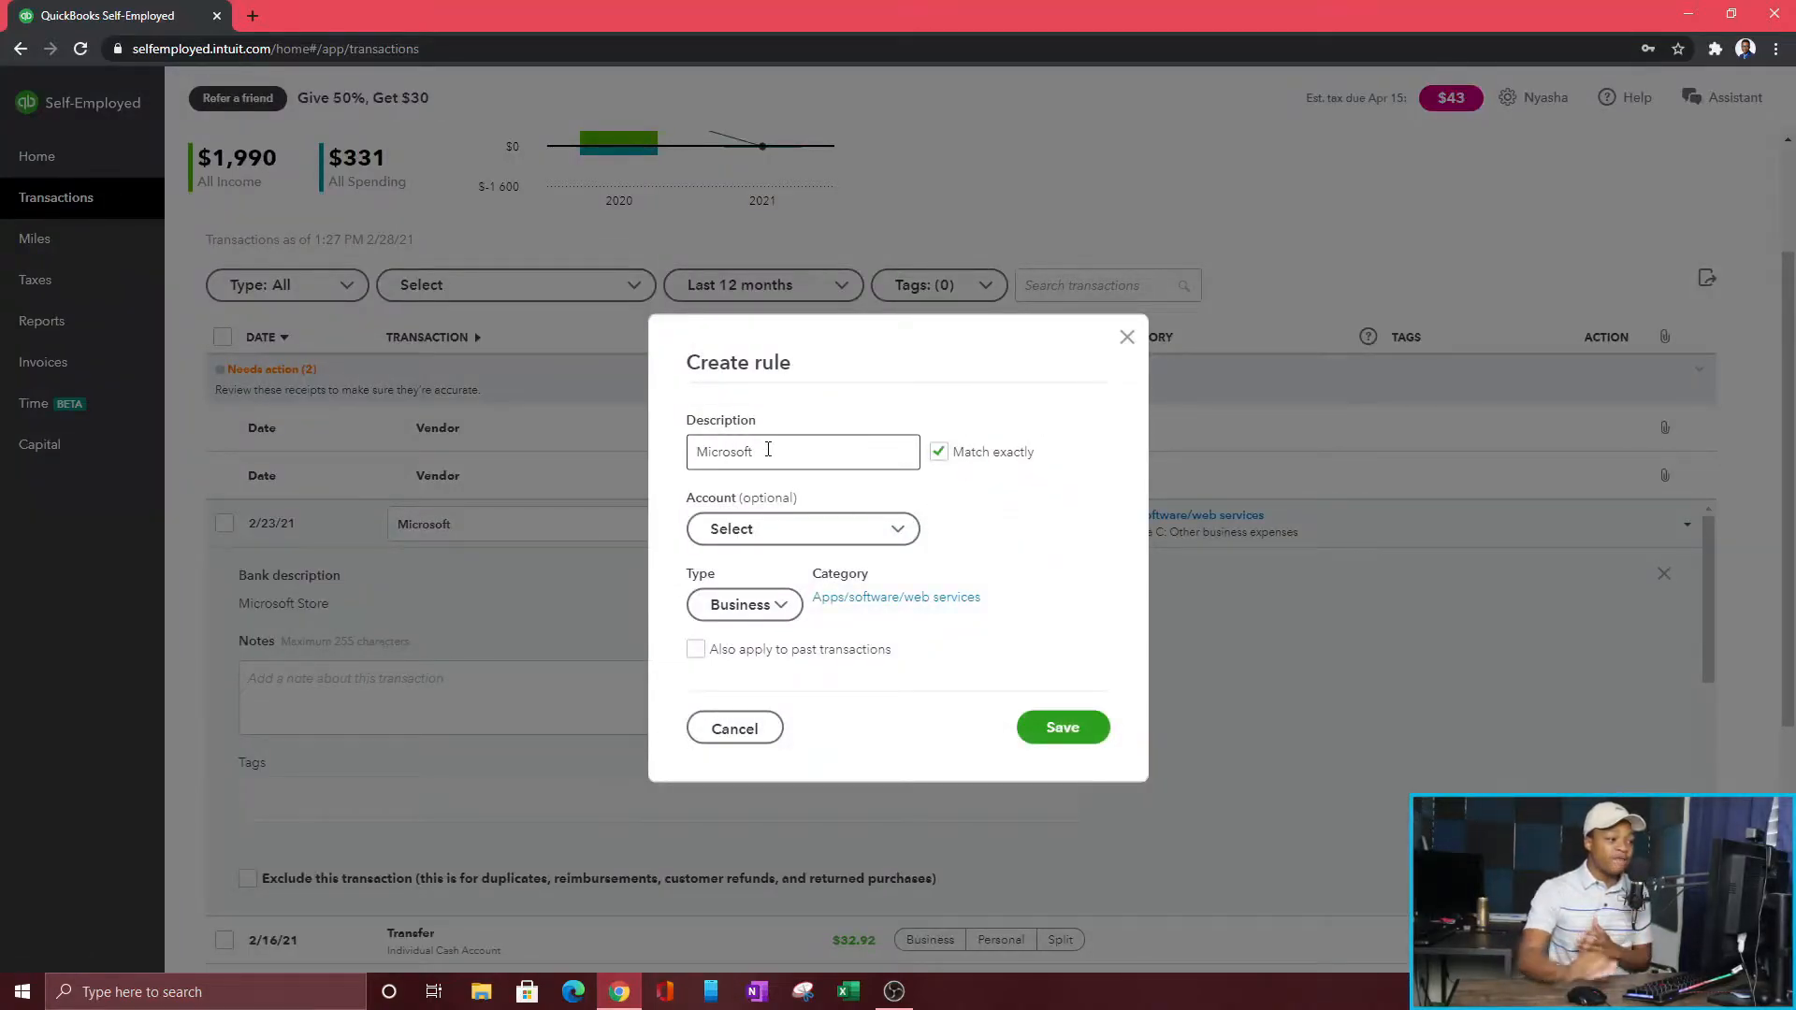
{"action": "left_click", "coordinate": [880, 528]}
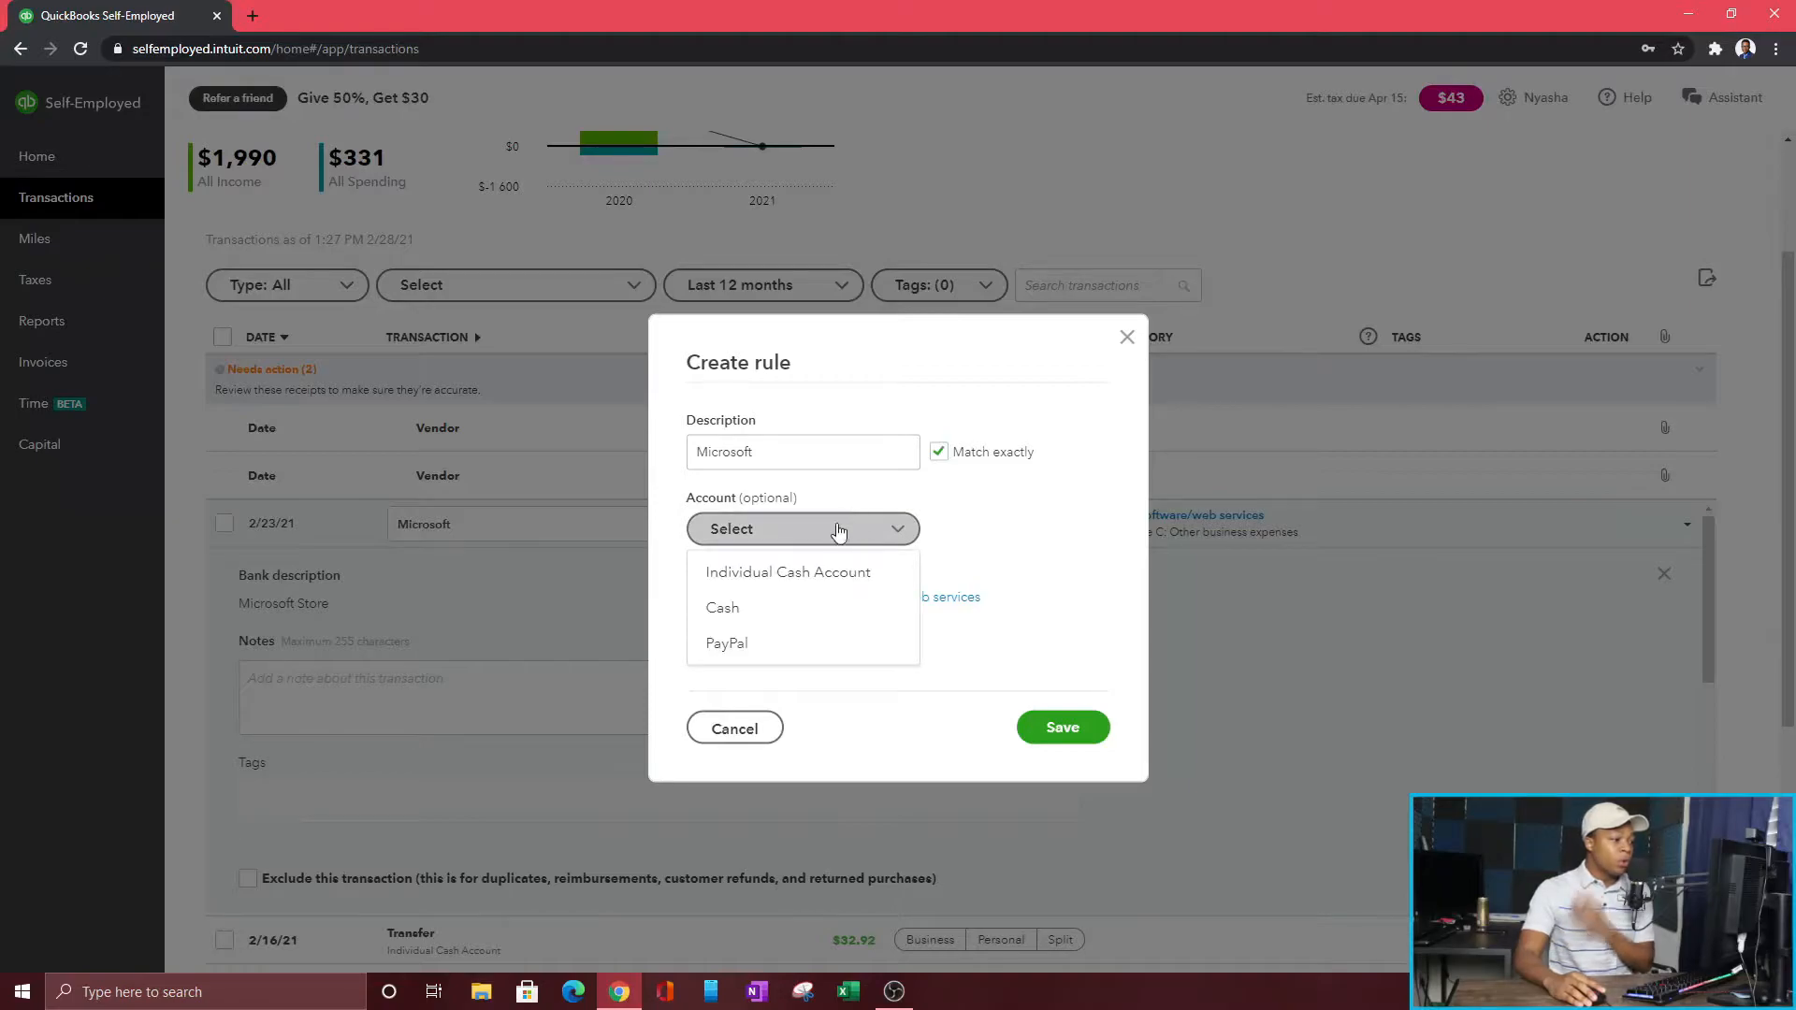
{"action": "left_click", "coordinate": [886, 526]}
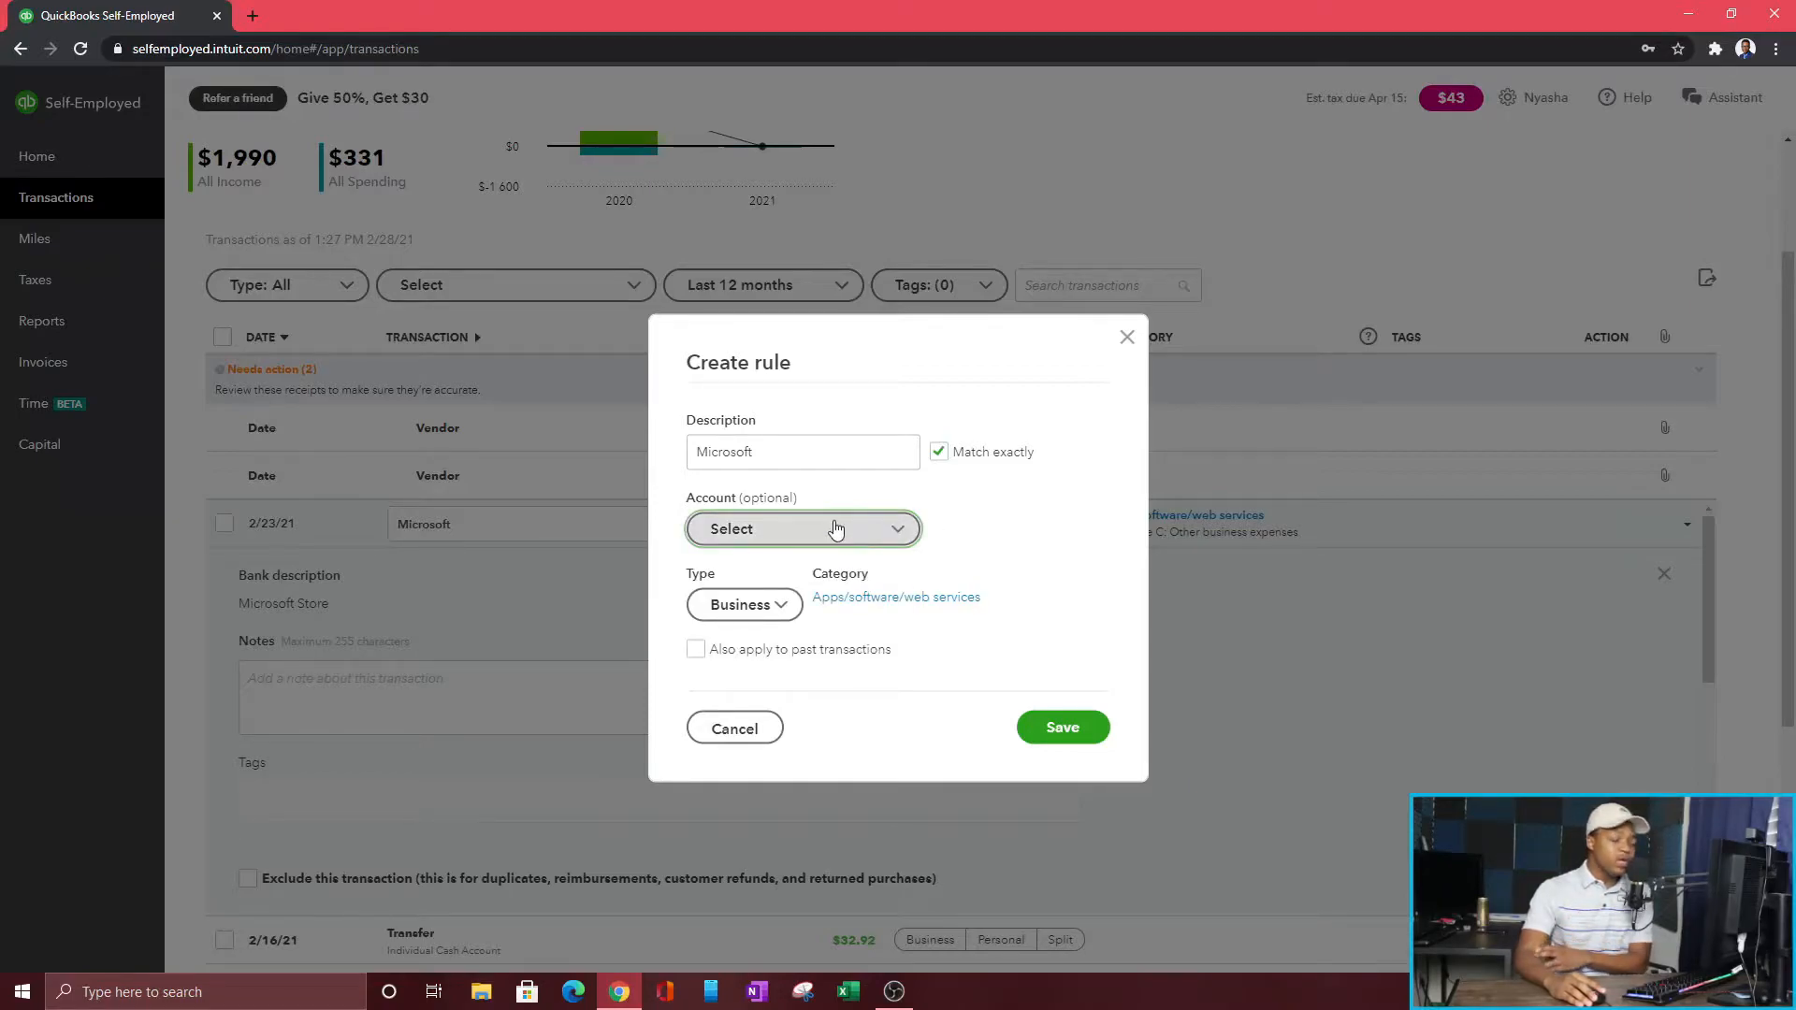
{"action": "left_click", "coordinate": [778, 613]}
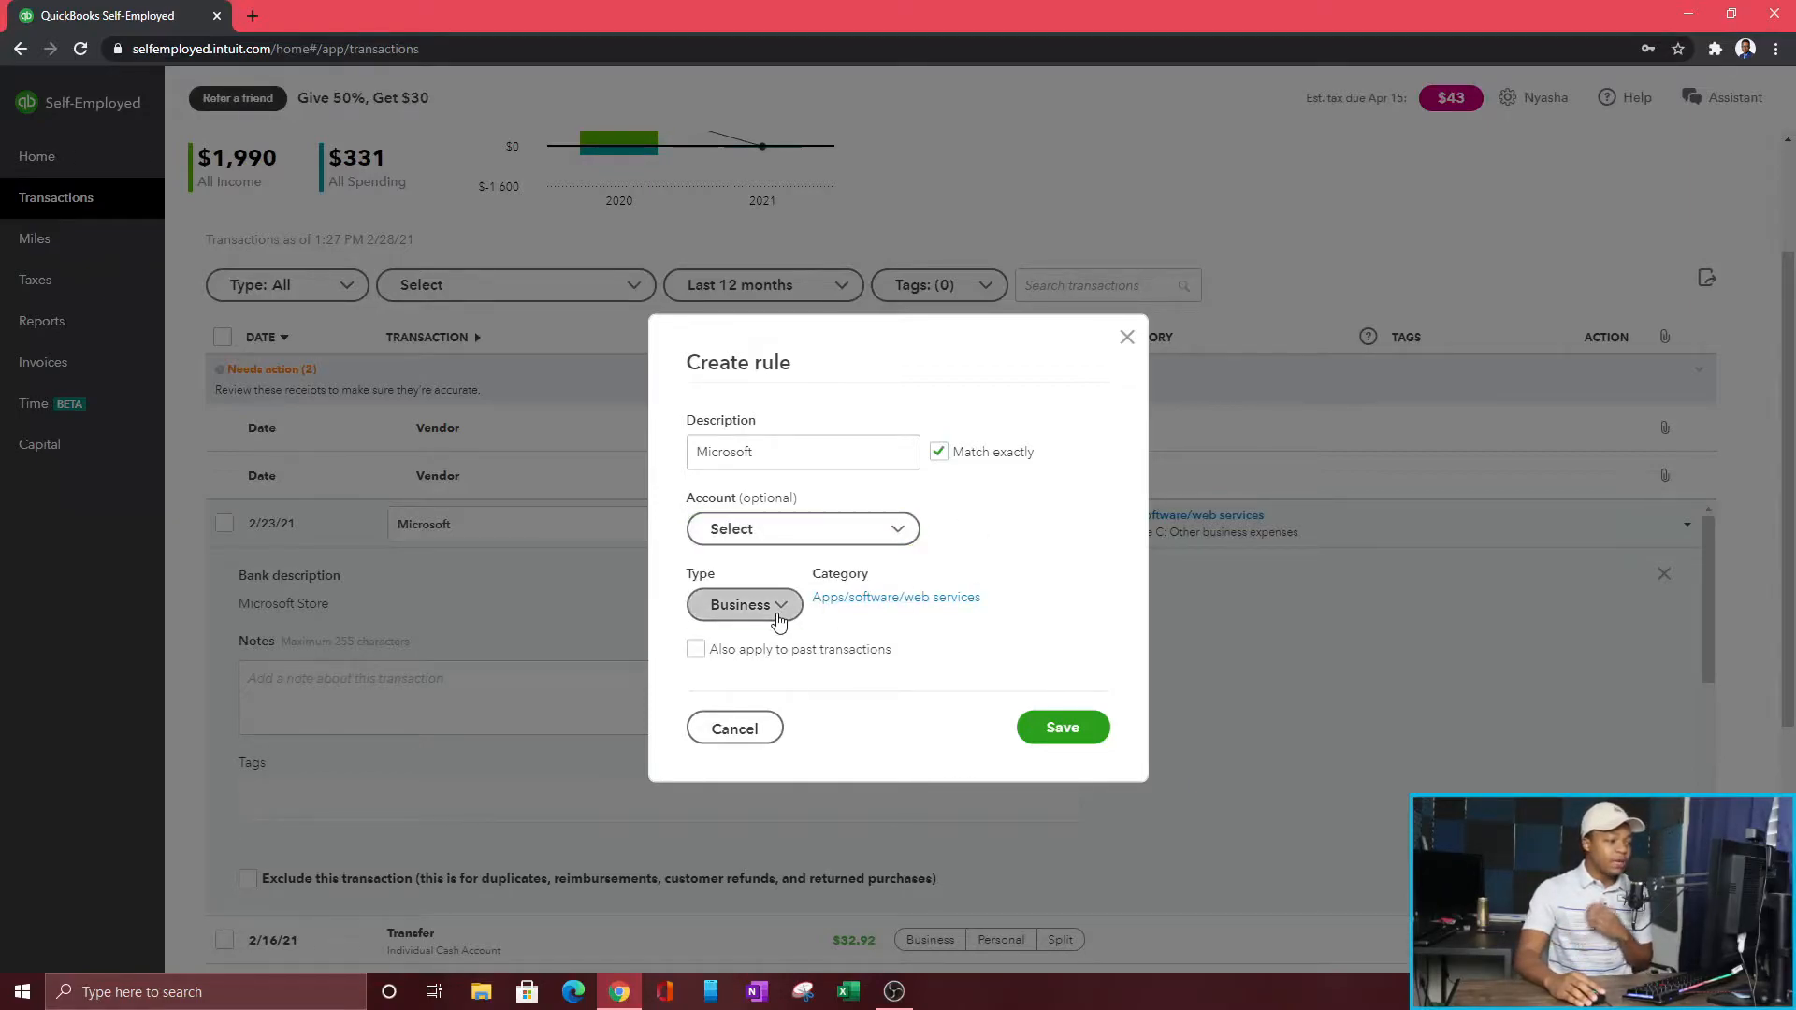
{"action": "left_click", "coordinate": [778, 608]}
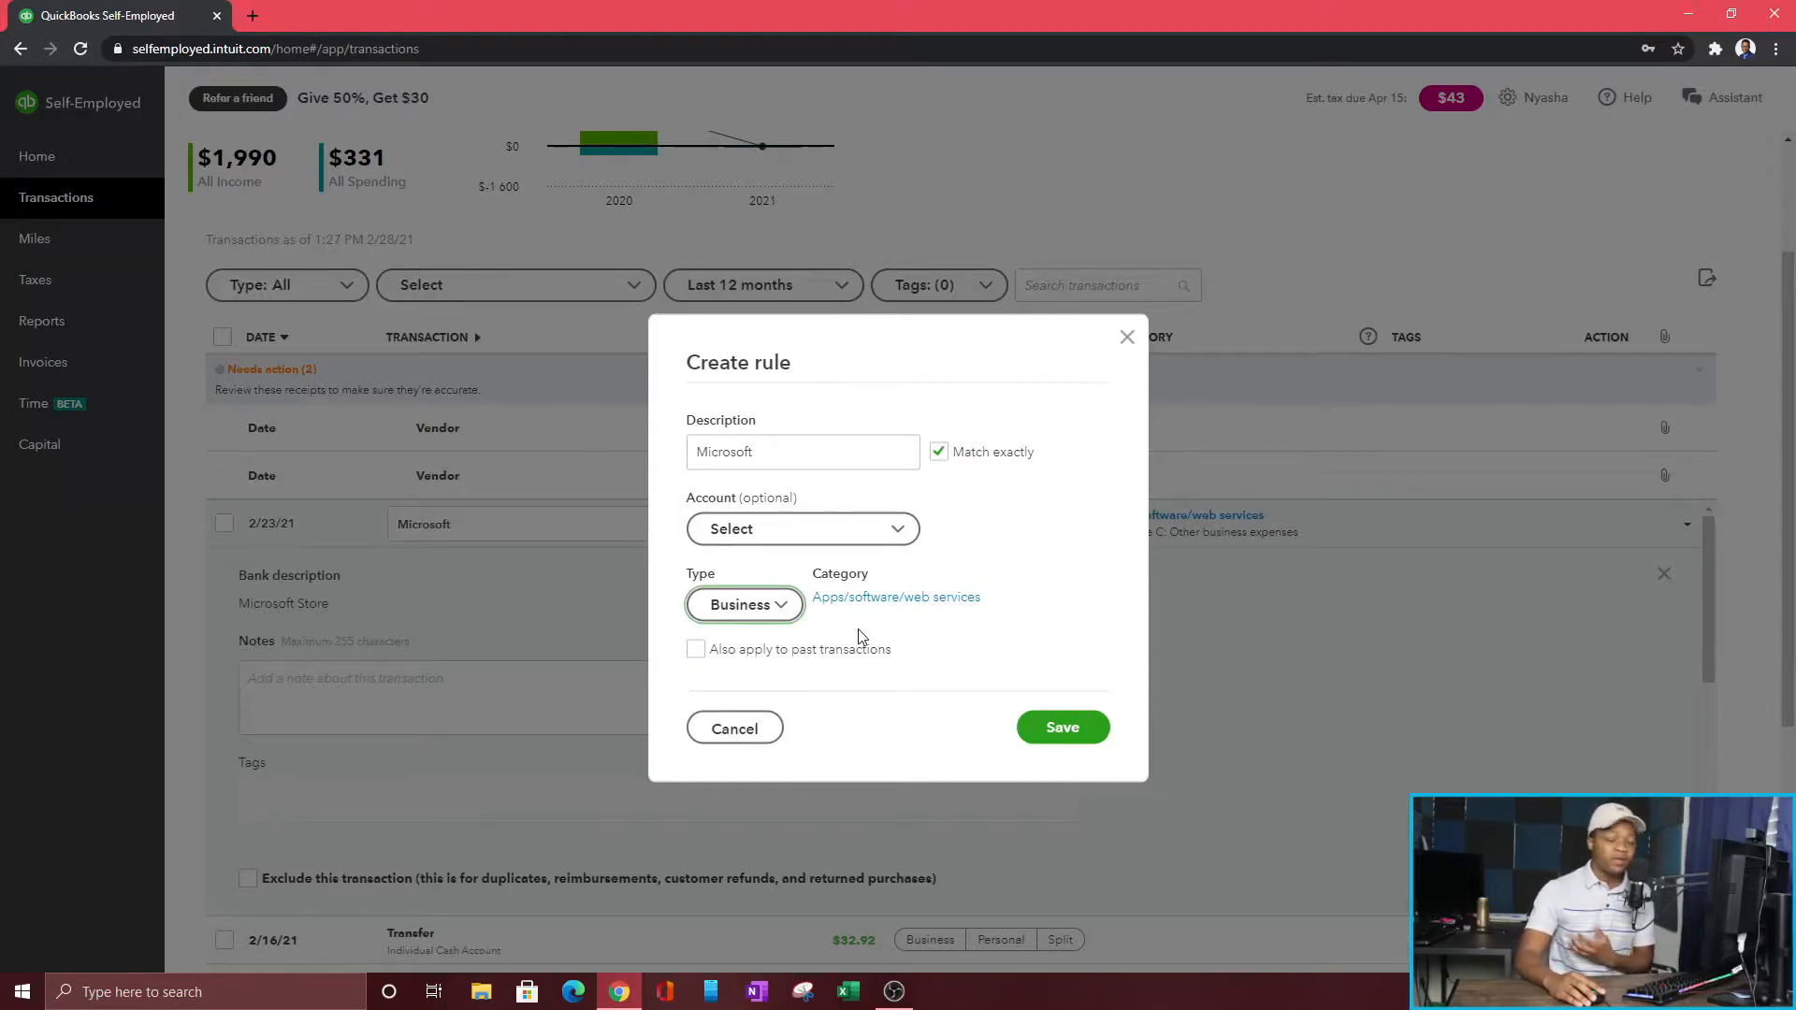
{"action": "left_click", "coordinate": [697, 654]}
{"action": "left_click", "coordinate": [697, 654]}
{"action": "left_click", "coordinate": [1113, 735]}
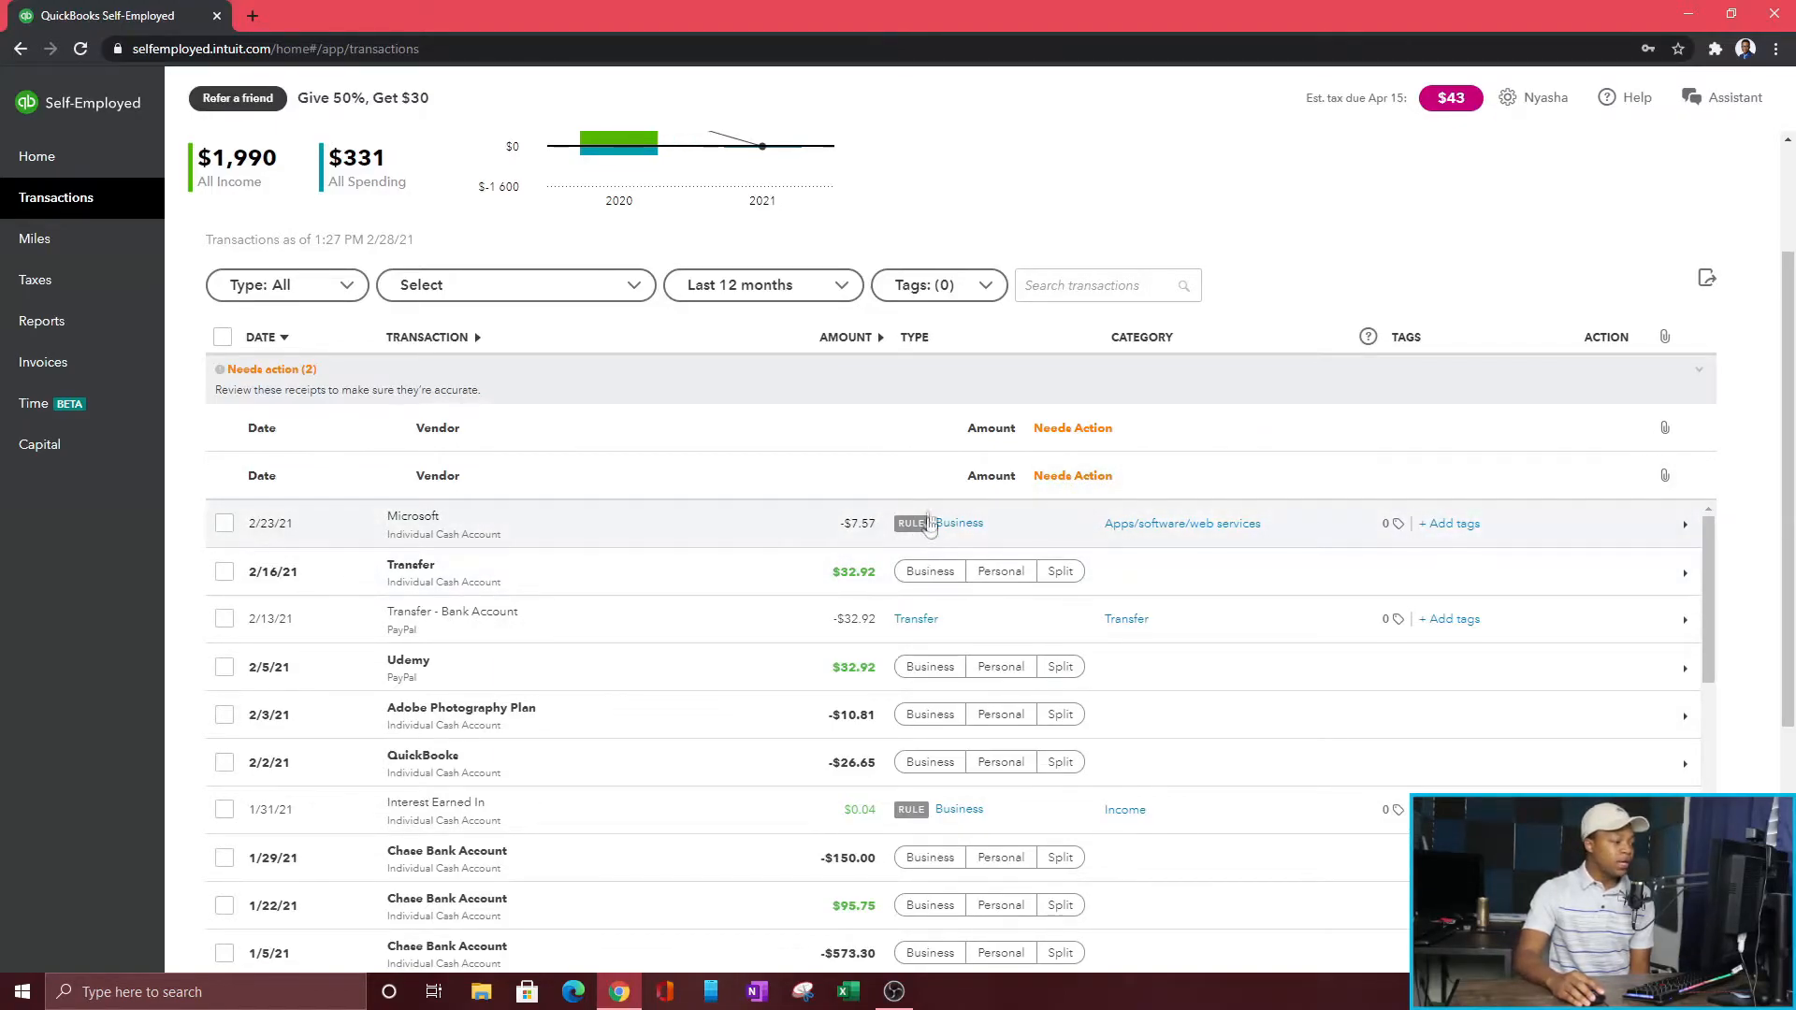
Step: Look at the Microsoft transaction's notes and receipt options, browse for a receipt file and cancel without attaching one
{"action": "scroll", "coordinate": [924, 795], "scroll_direction": "down", "scroll_amount": 1}
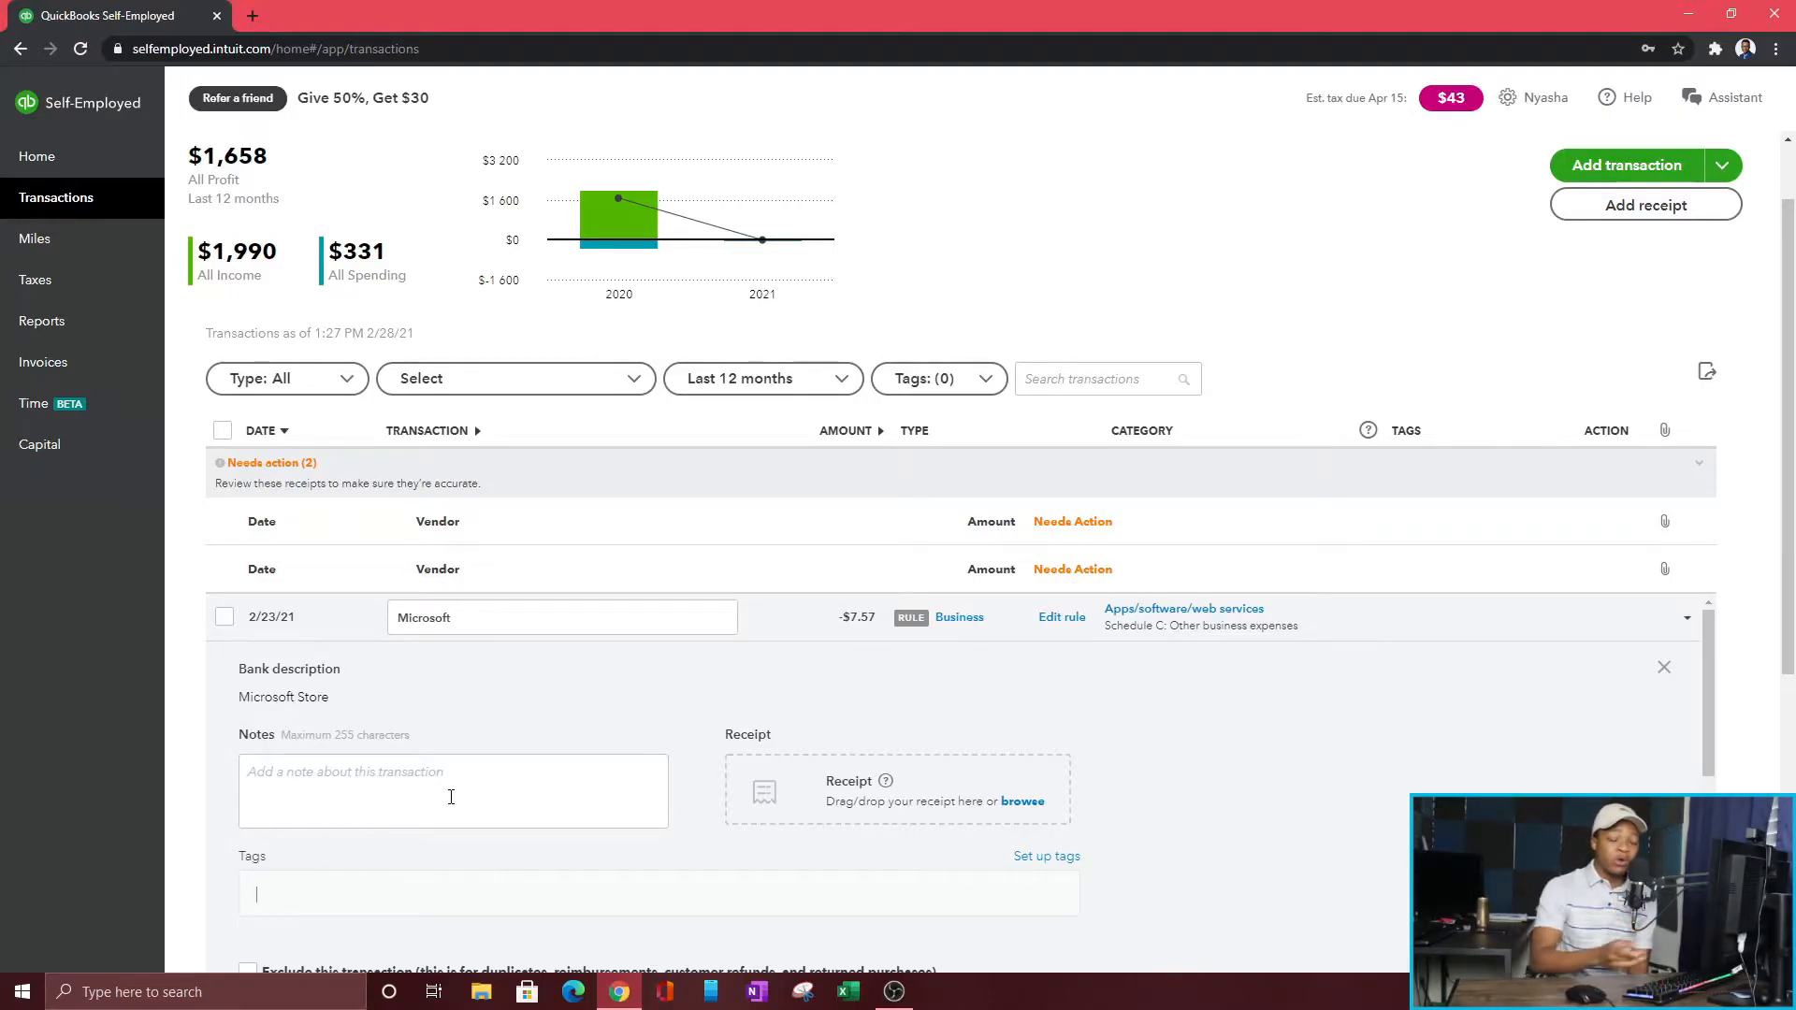
{"action": "scroll", "coordinate": [1094, 733], "scroll_direction": "down", "scroll_amount": 1}
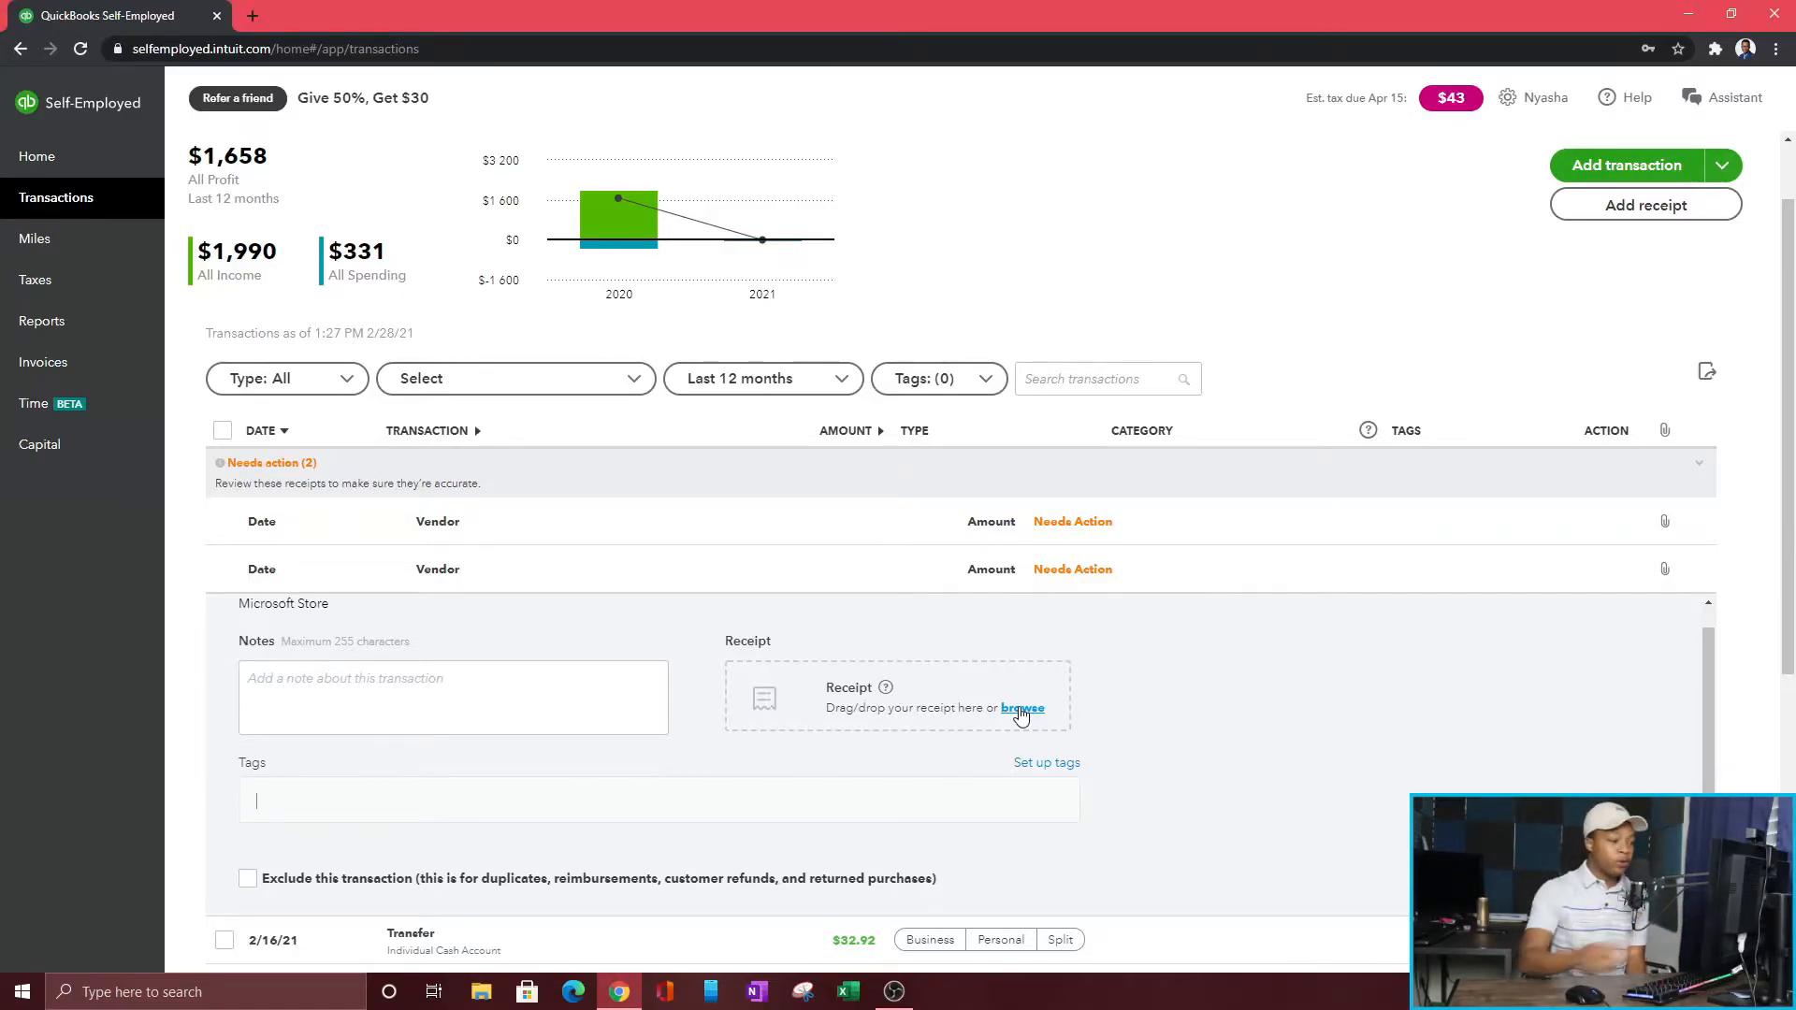
{"action": "left_click", "coordinate": [1022, 710]}
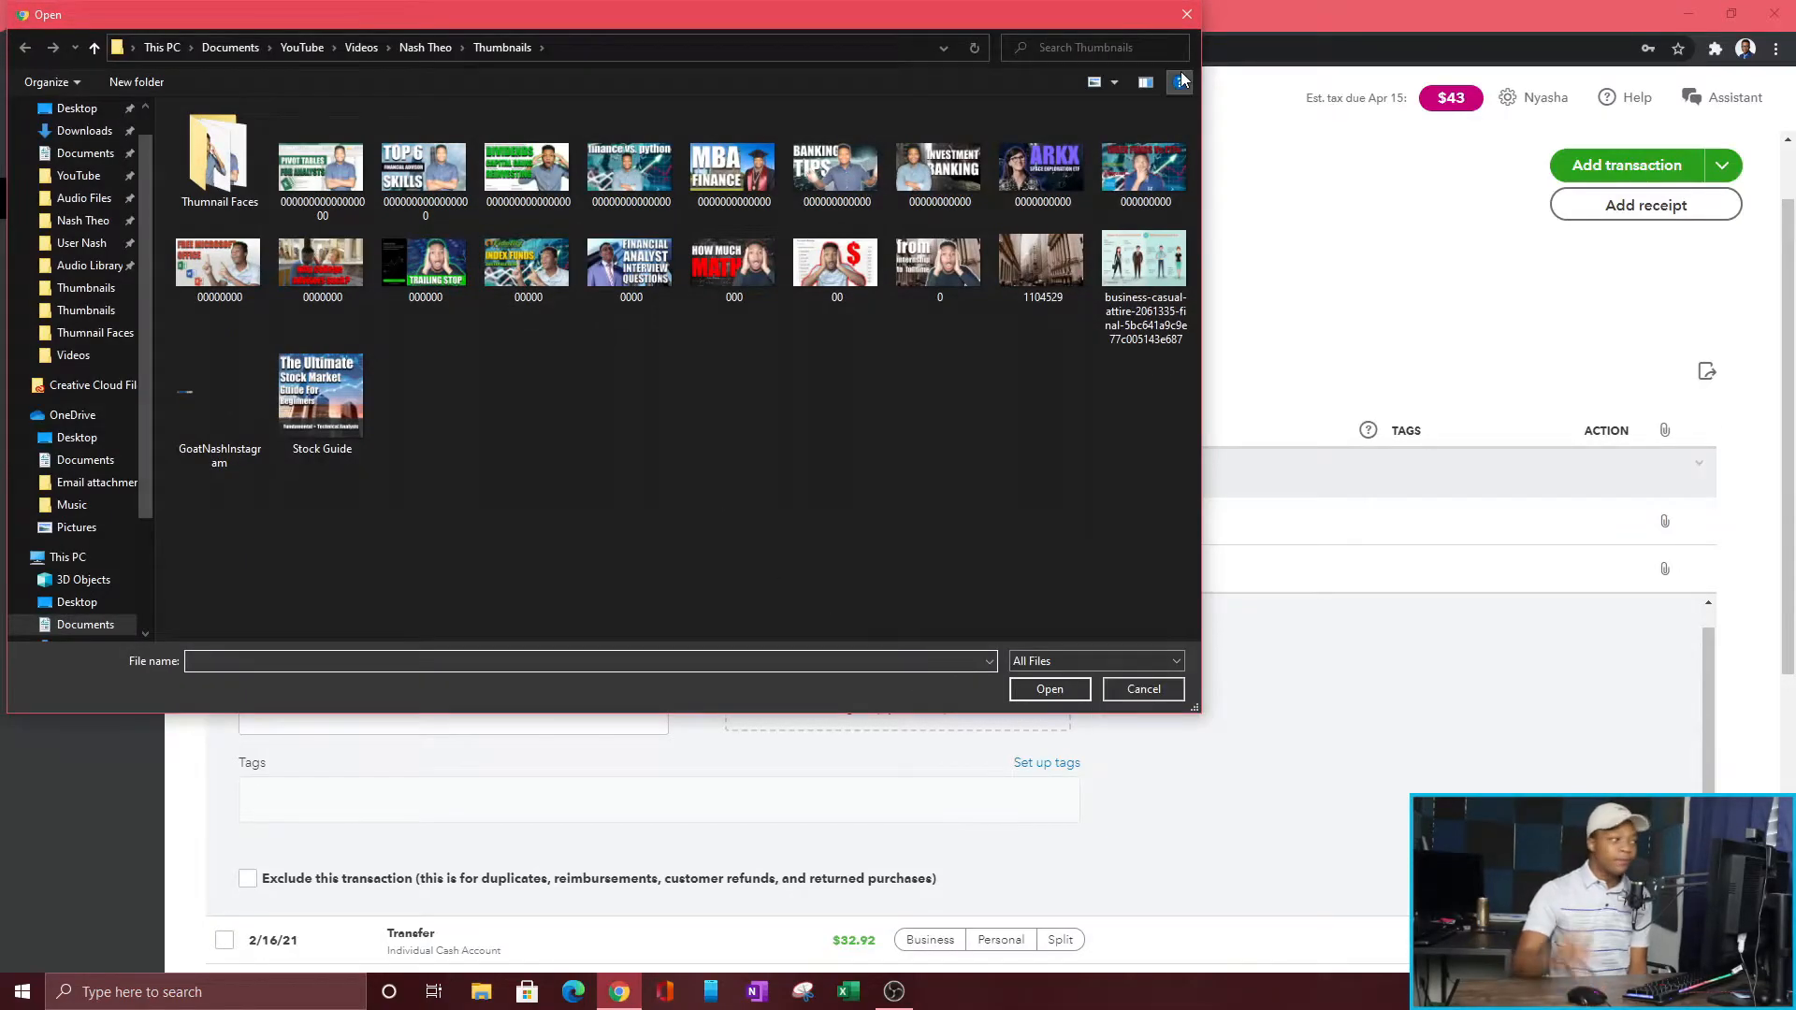
{"action": "left_click", "coordinate": [1187, 14]}
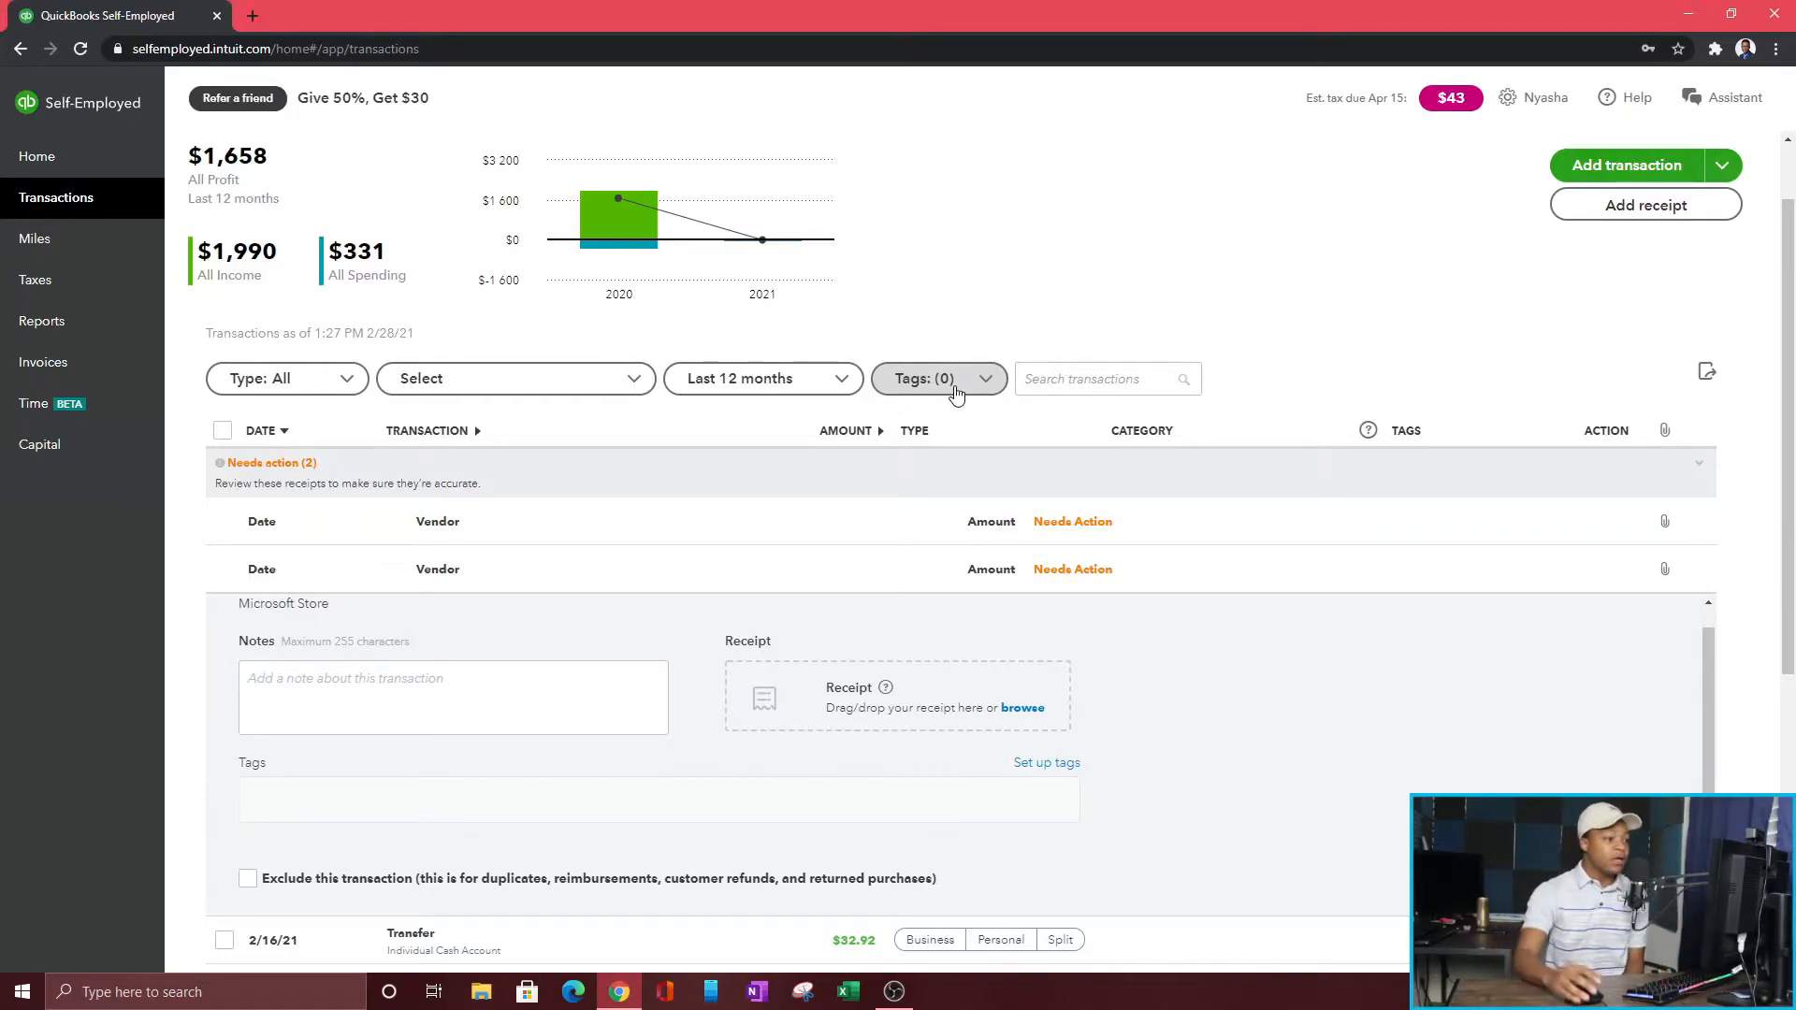
Step: Check the tags and exclude options of the Microsoft transaction and save it
{"action": "scroll", "coordinate": [1076, 721], "scroll_direction": "down", "scroll_amount": 2}
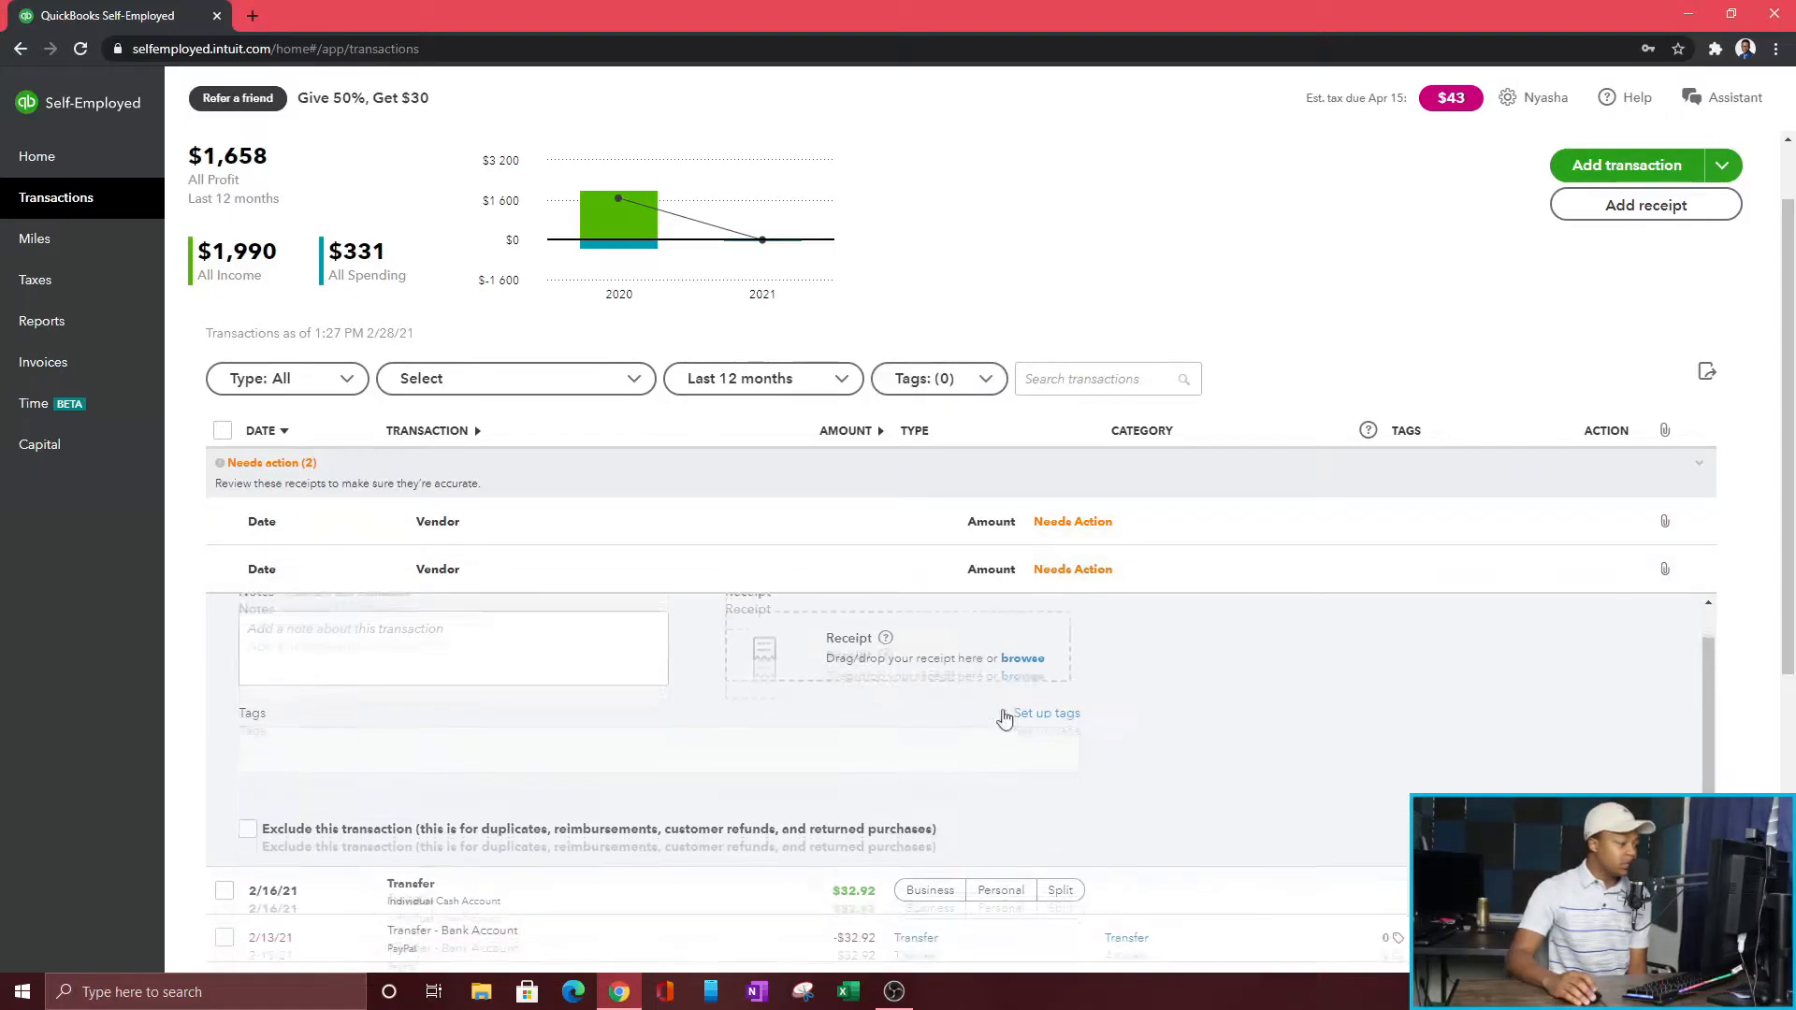
{"action": "scroll", "coordinate": [418, 644], "scroll_direction": "up", "scroll_amount": 1}
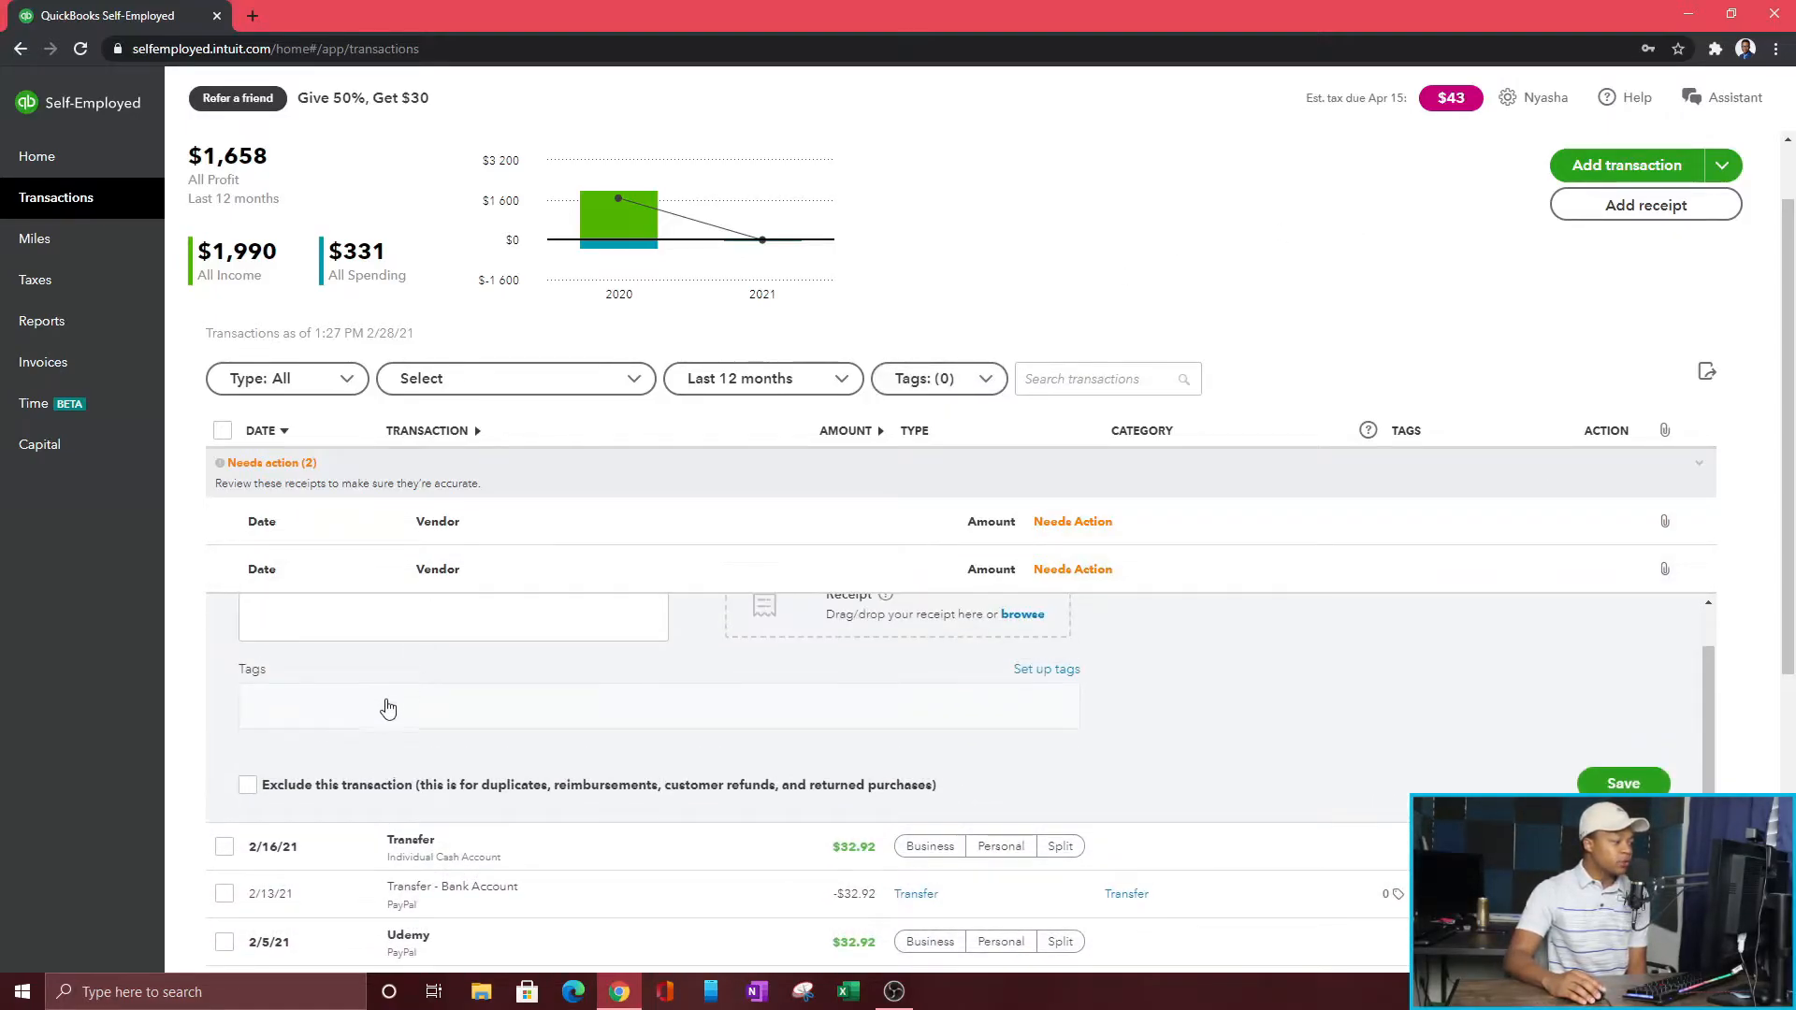
{"action": "left_click", "coordinate": [1620, 786]}
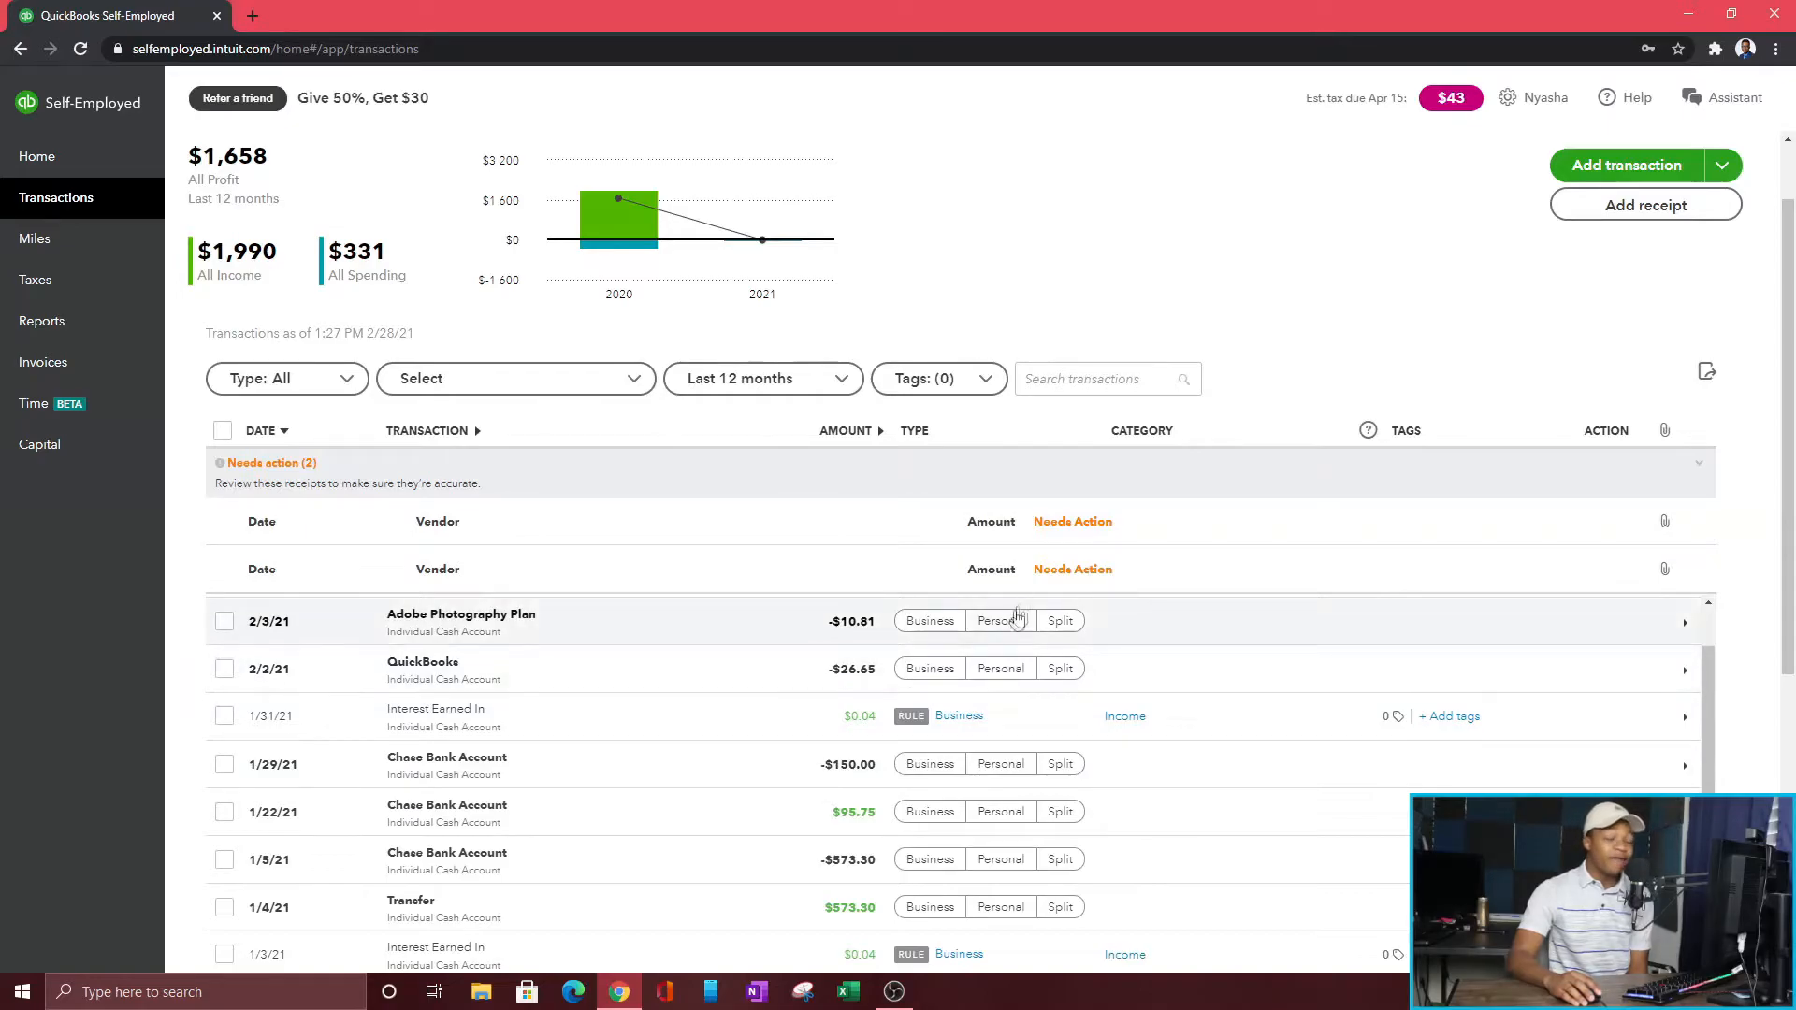
Step: Start a new transaction described as "Money" with an amount of 10 and mark it as Personal
{"action": "scroll", "coordinate": [1076, 562], "scroll_direction": "up", "scroll_amount": 1}
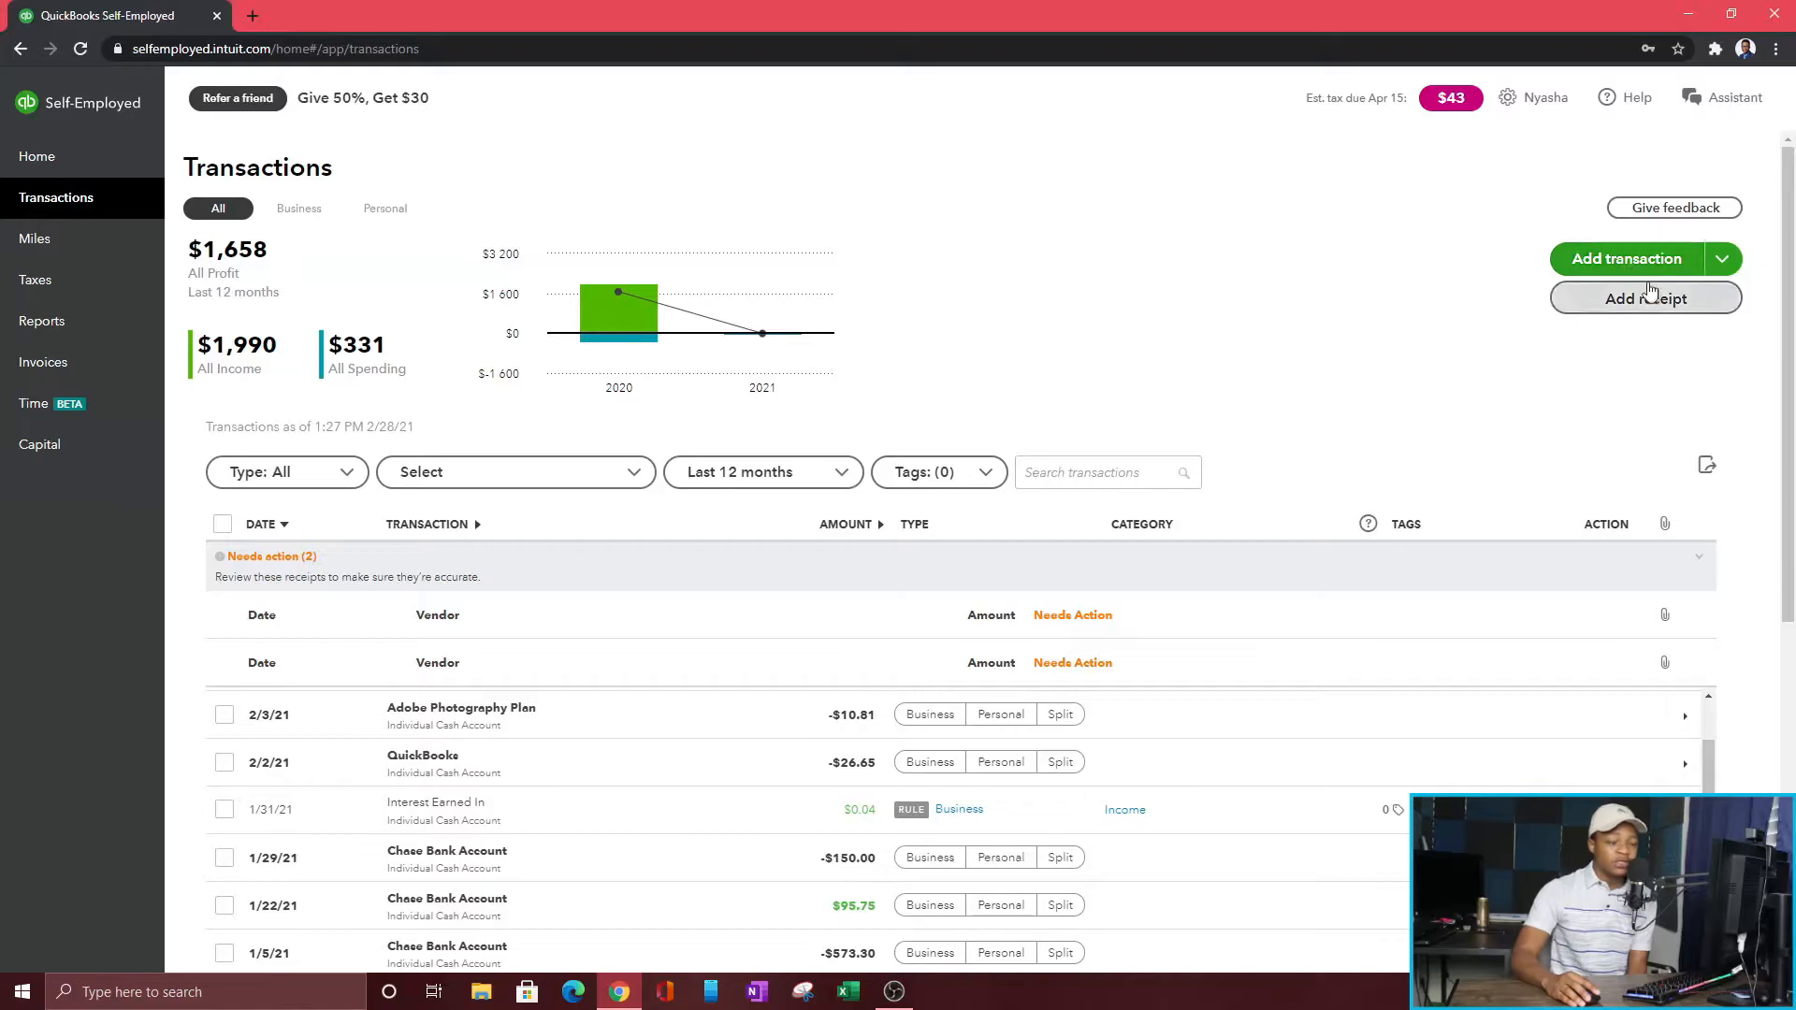
{"action": "left_click", "coordinate": [1726, 262]}
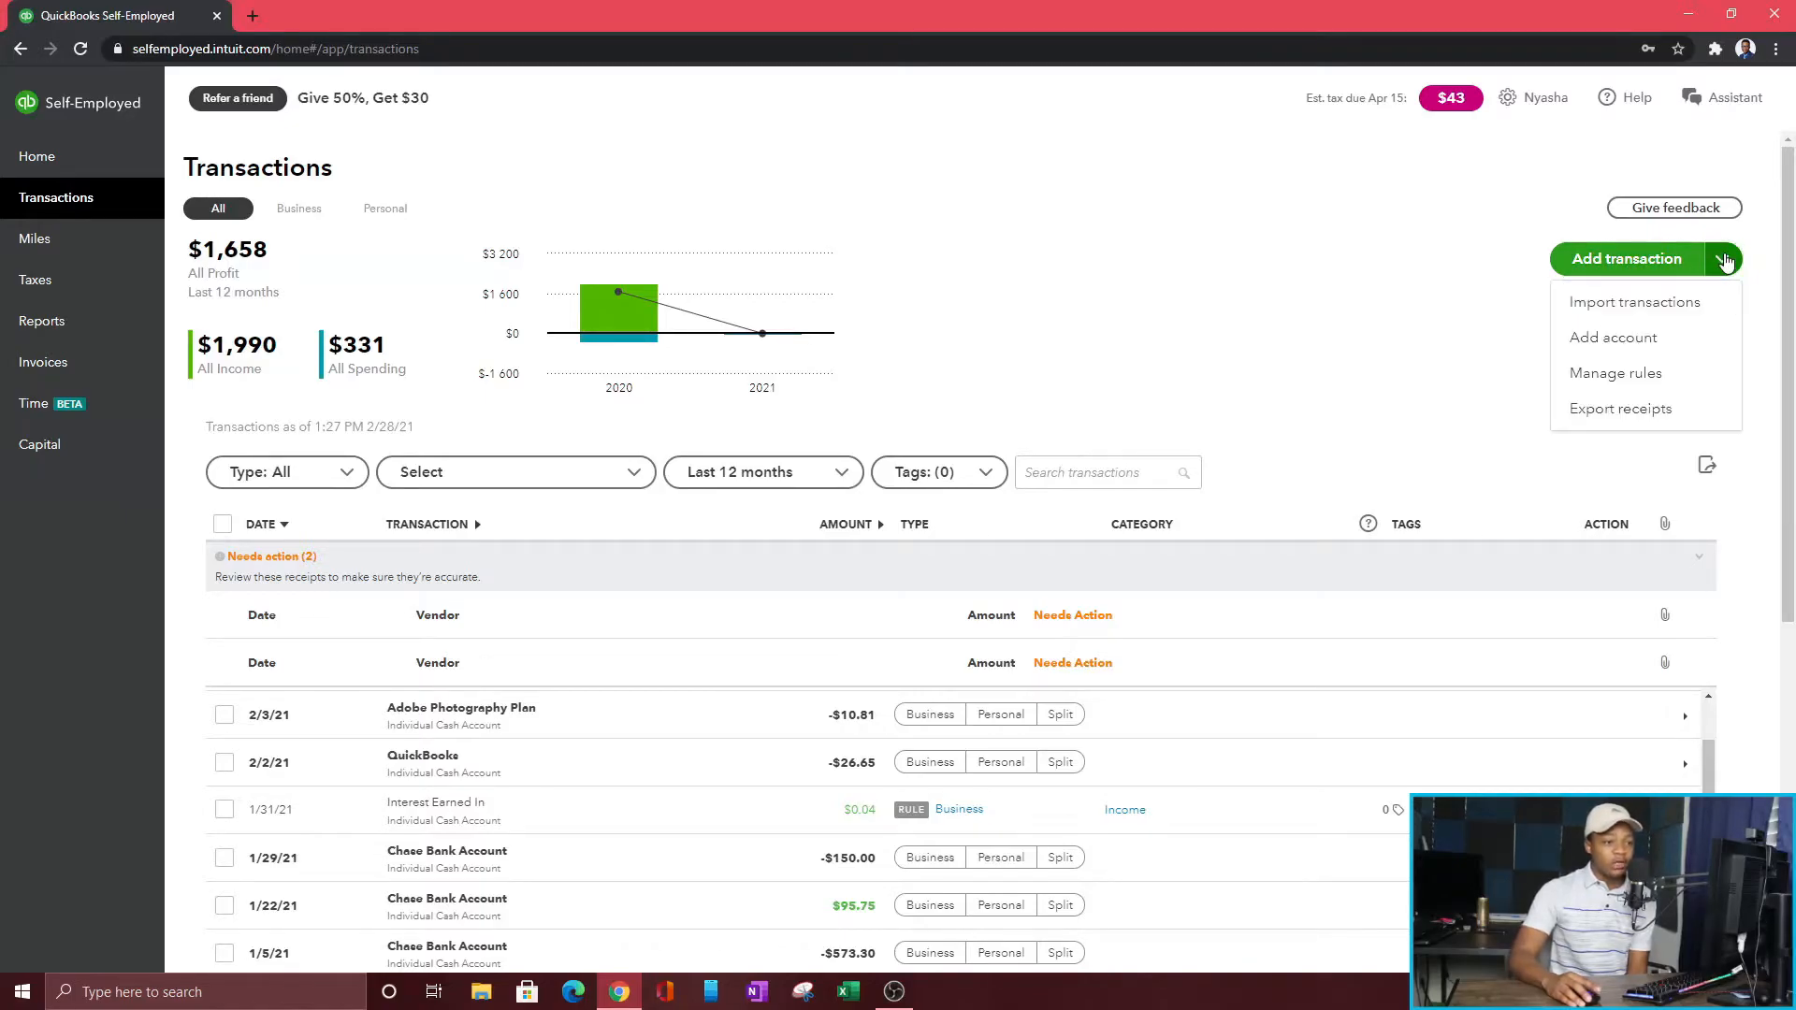
{"action": "left_click", "coordinate": [1633, 260]}
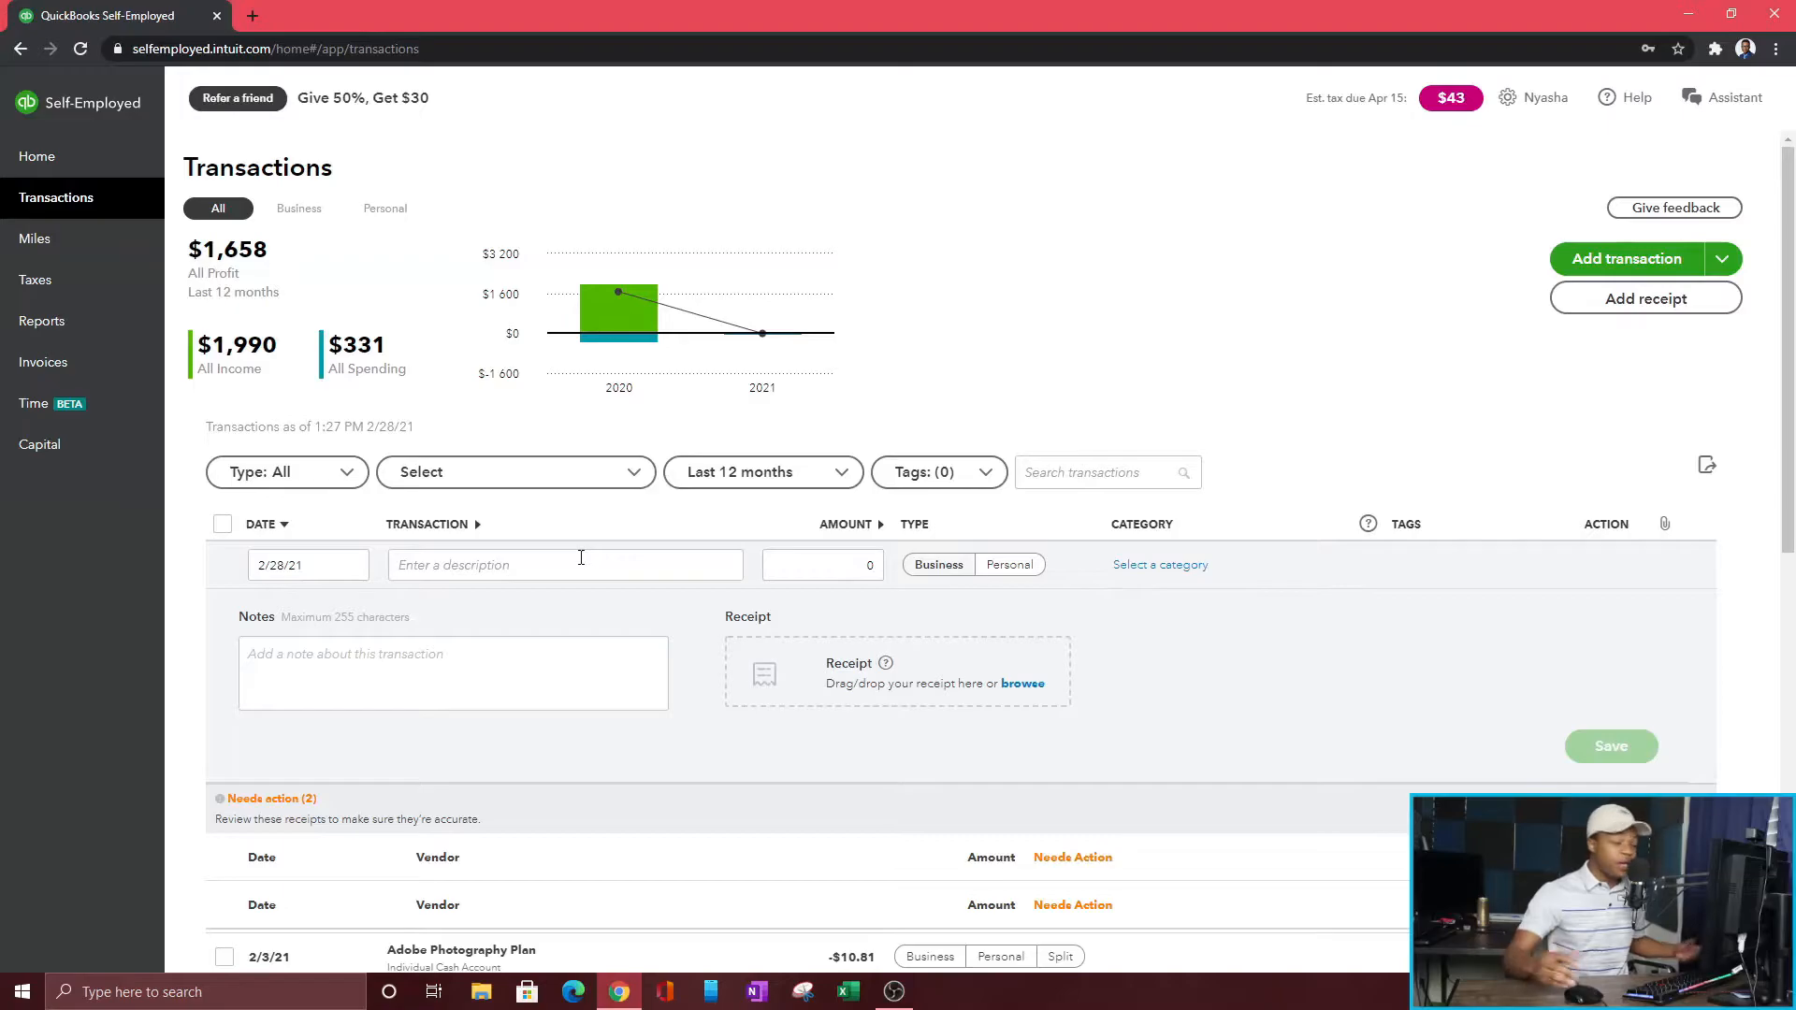
{"action": "left_click", "coordinate": [581, 560]}
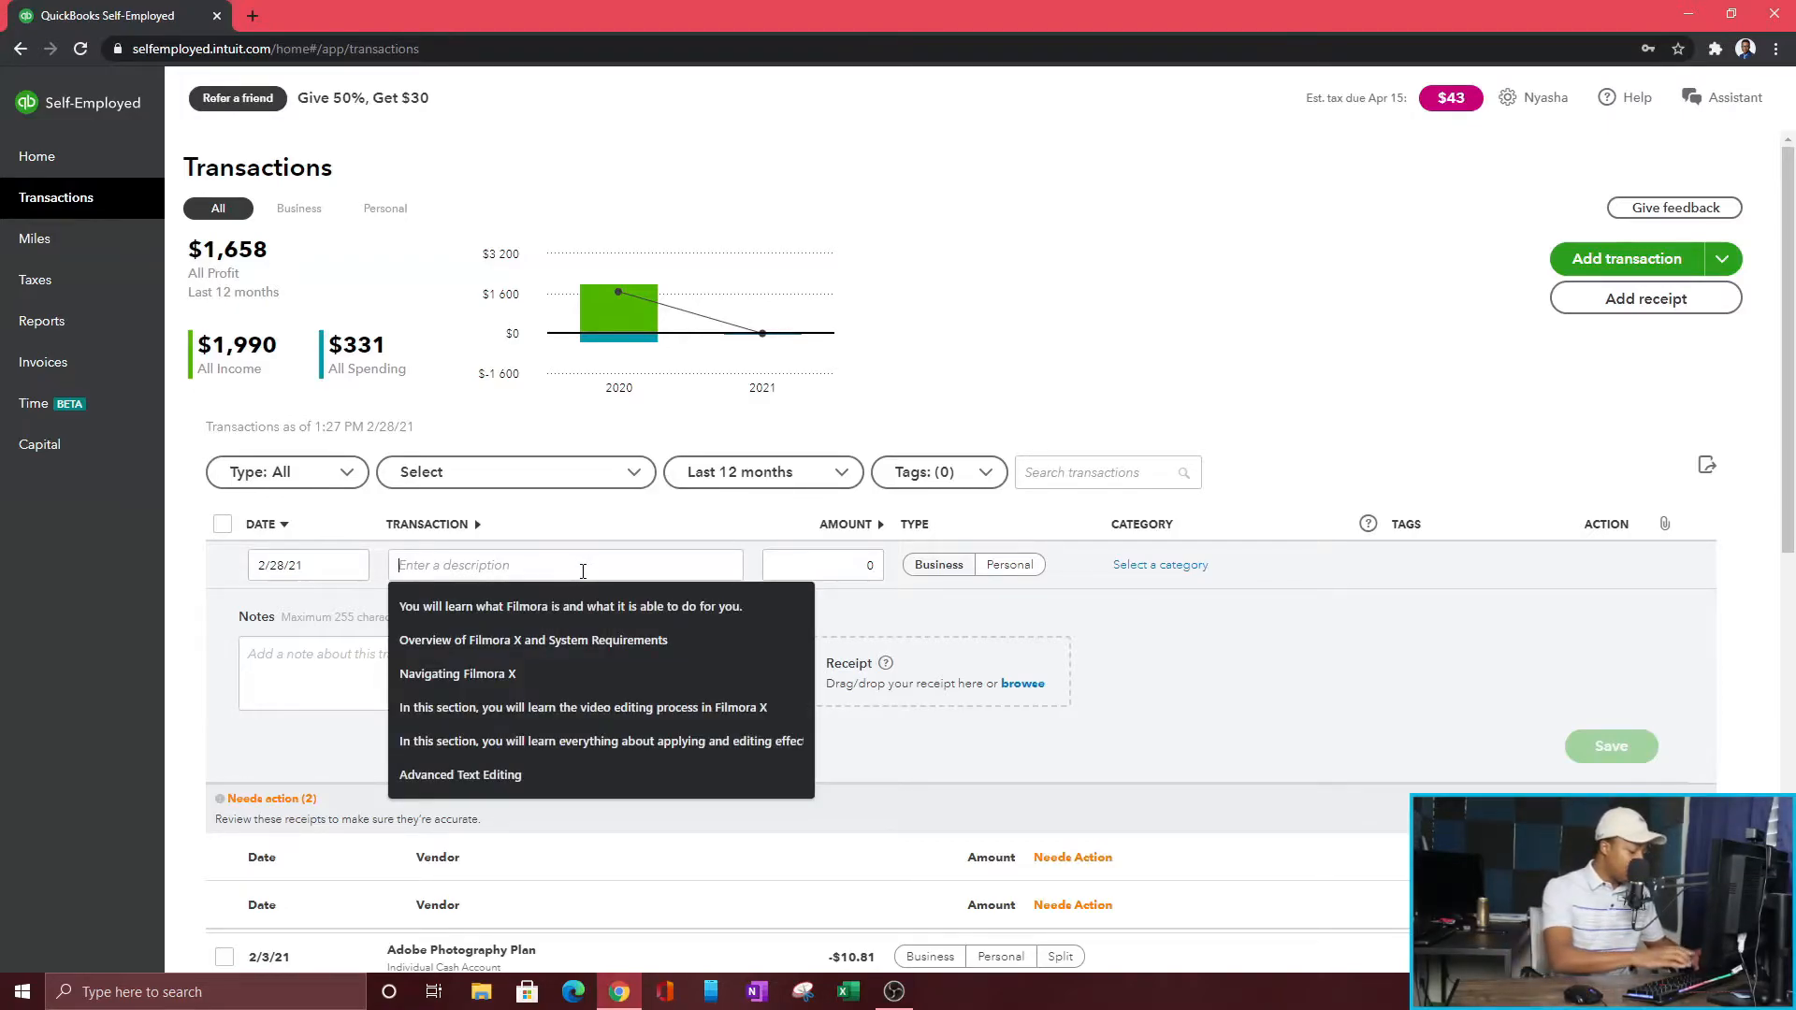
{"action": "type", "text": "Money"}
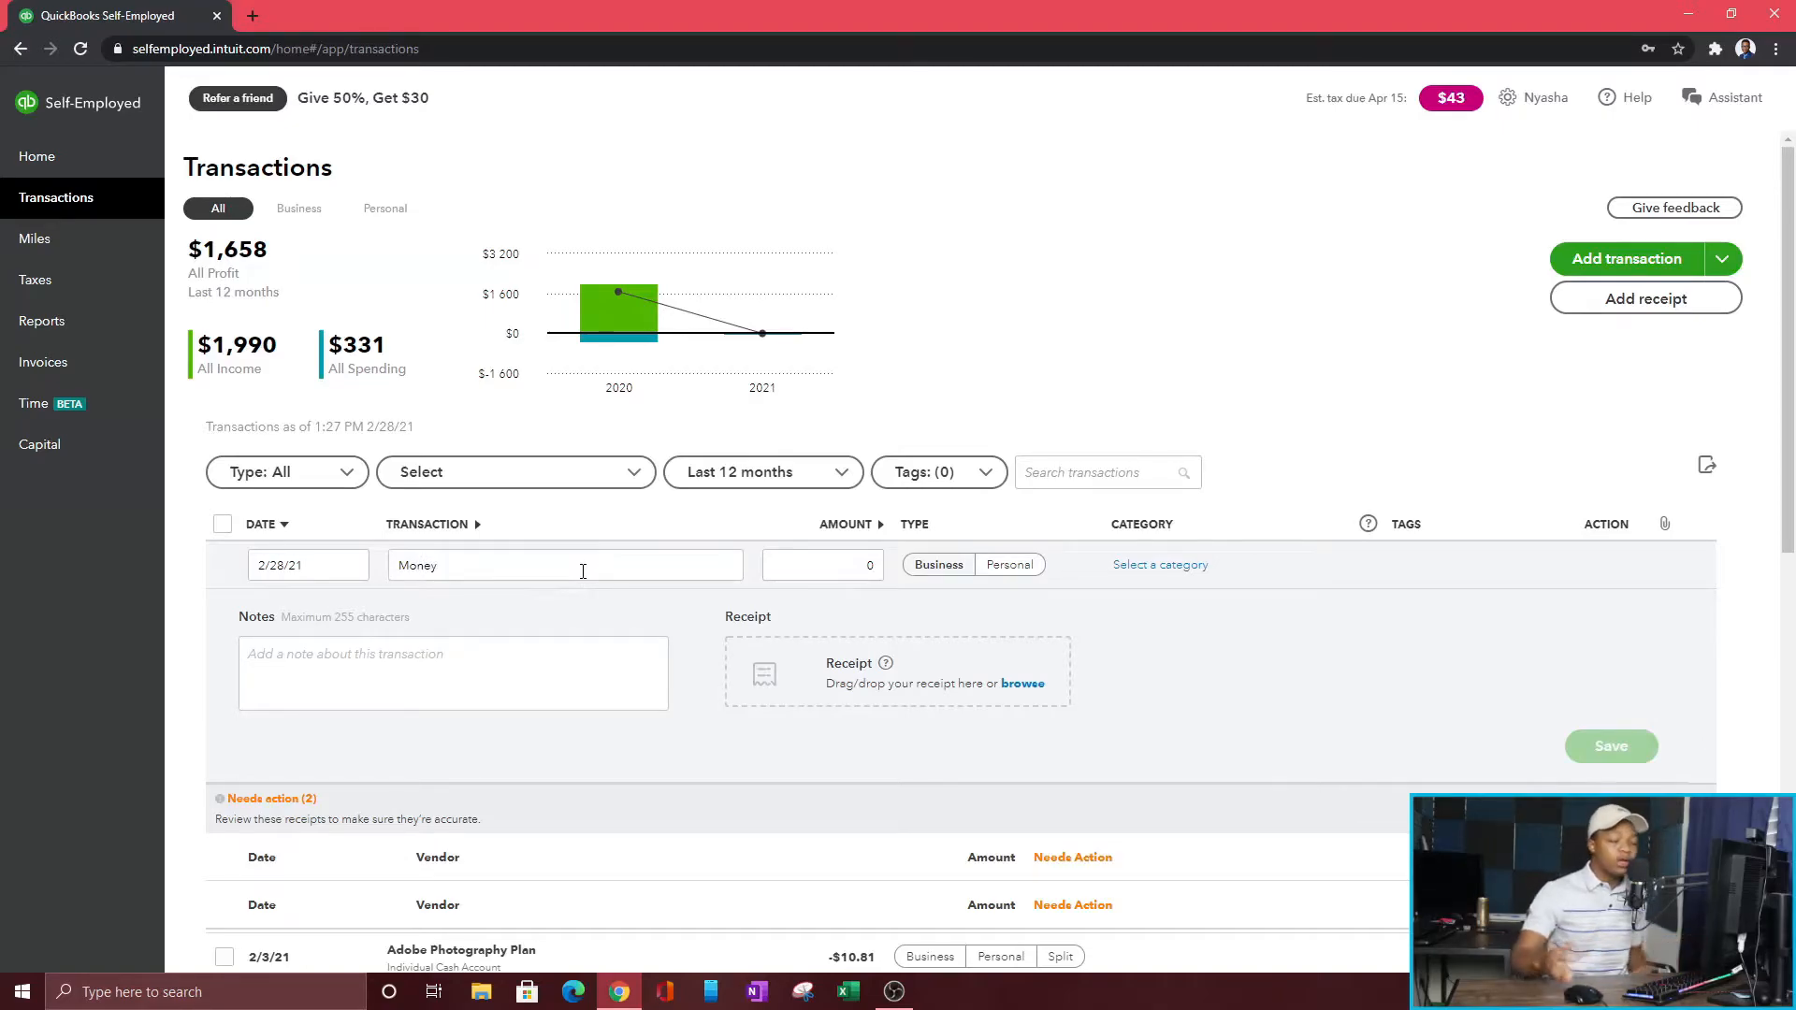
{"action": "left_click", "coordinate": [790, 572]}
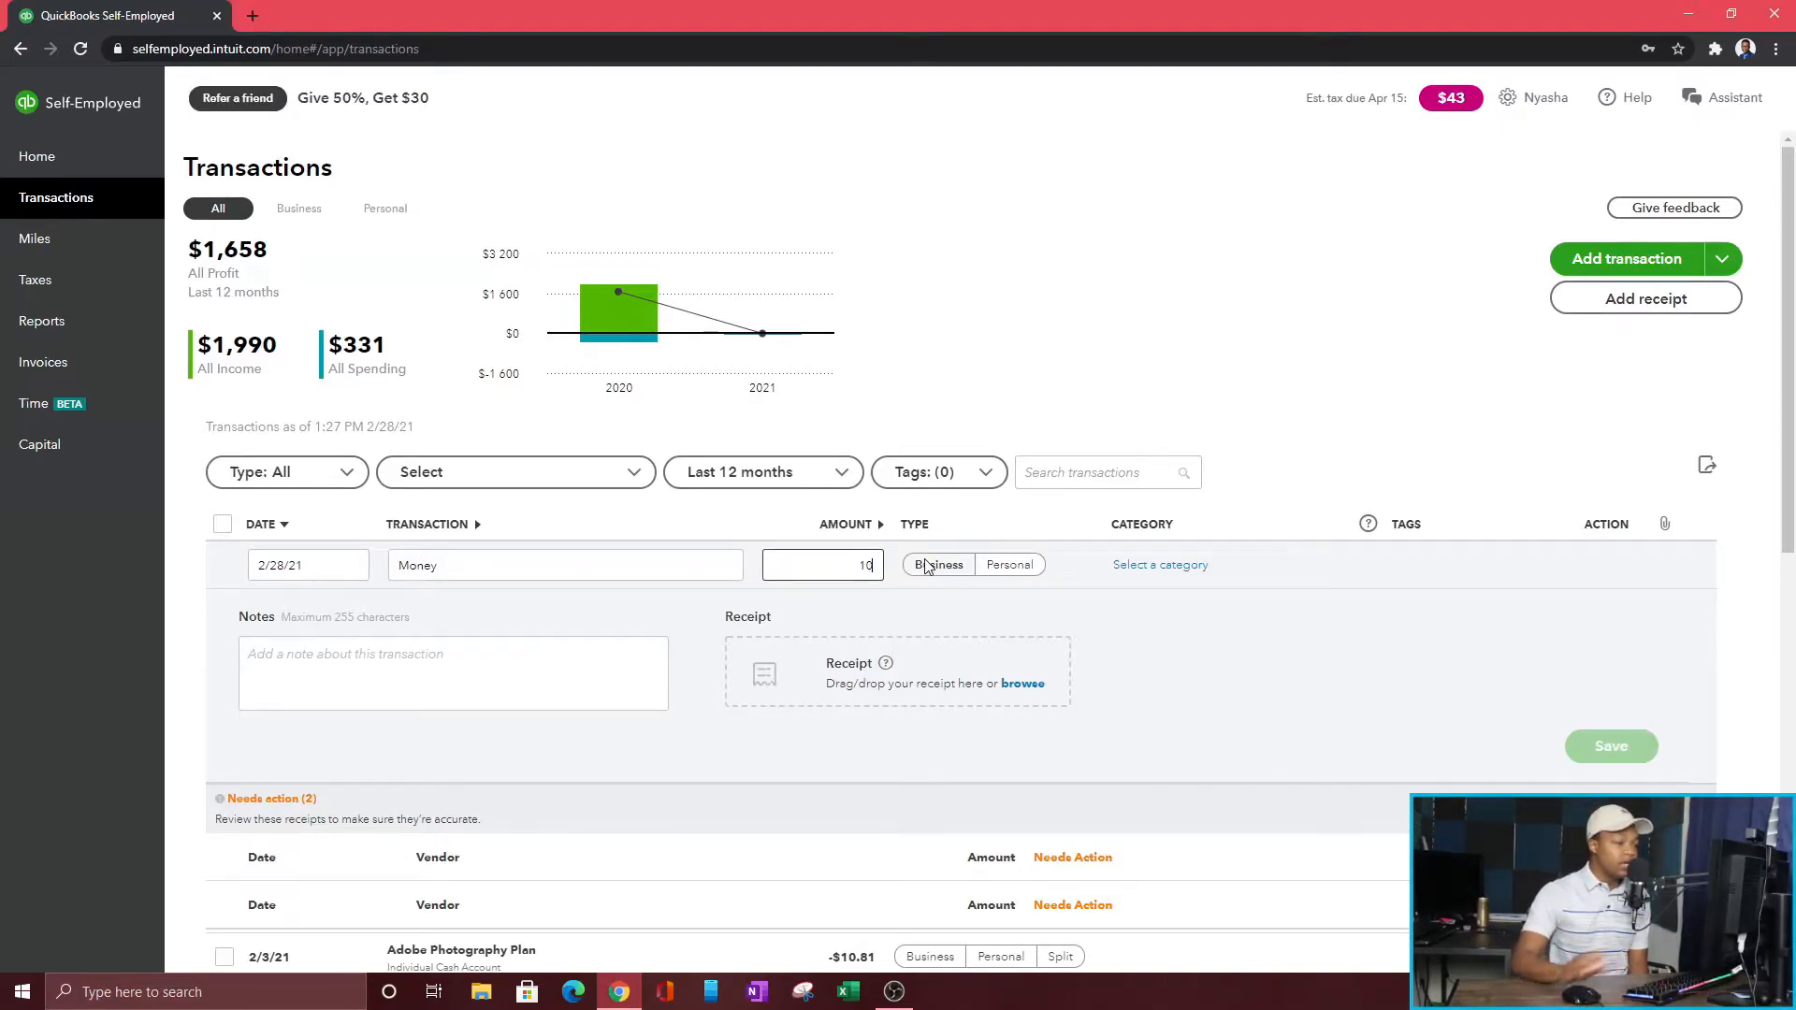
{"action": "left_click", "coordinate": [1018, 566]}
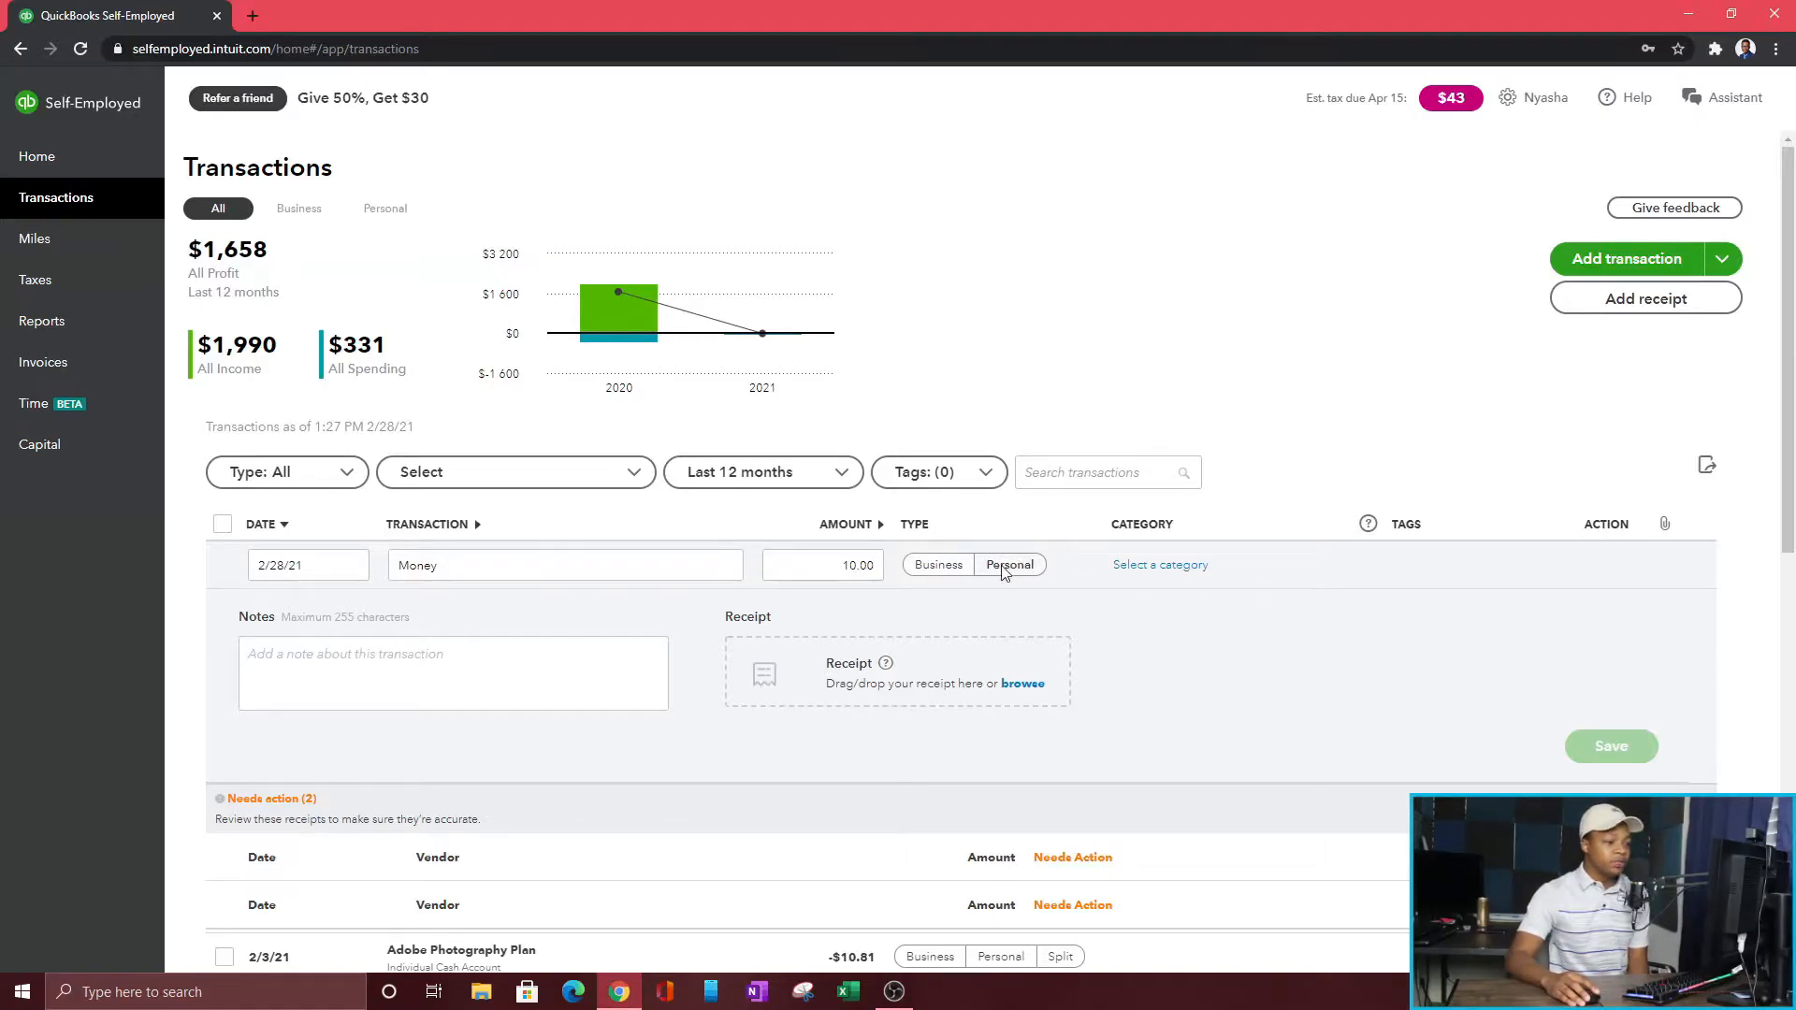
Step: Assign the Fast Food category to the new transaction and change its description to "Food"
{"action": "left_click", "coordinate": [1166, 567]}
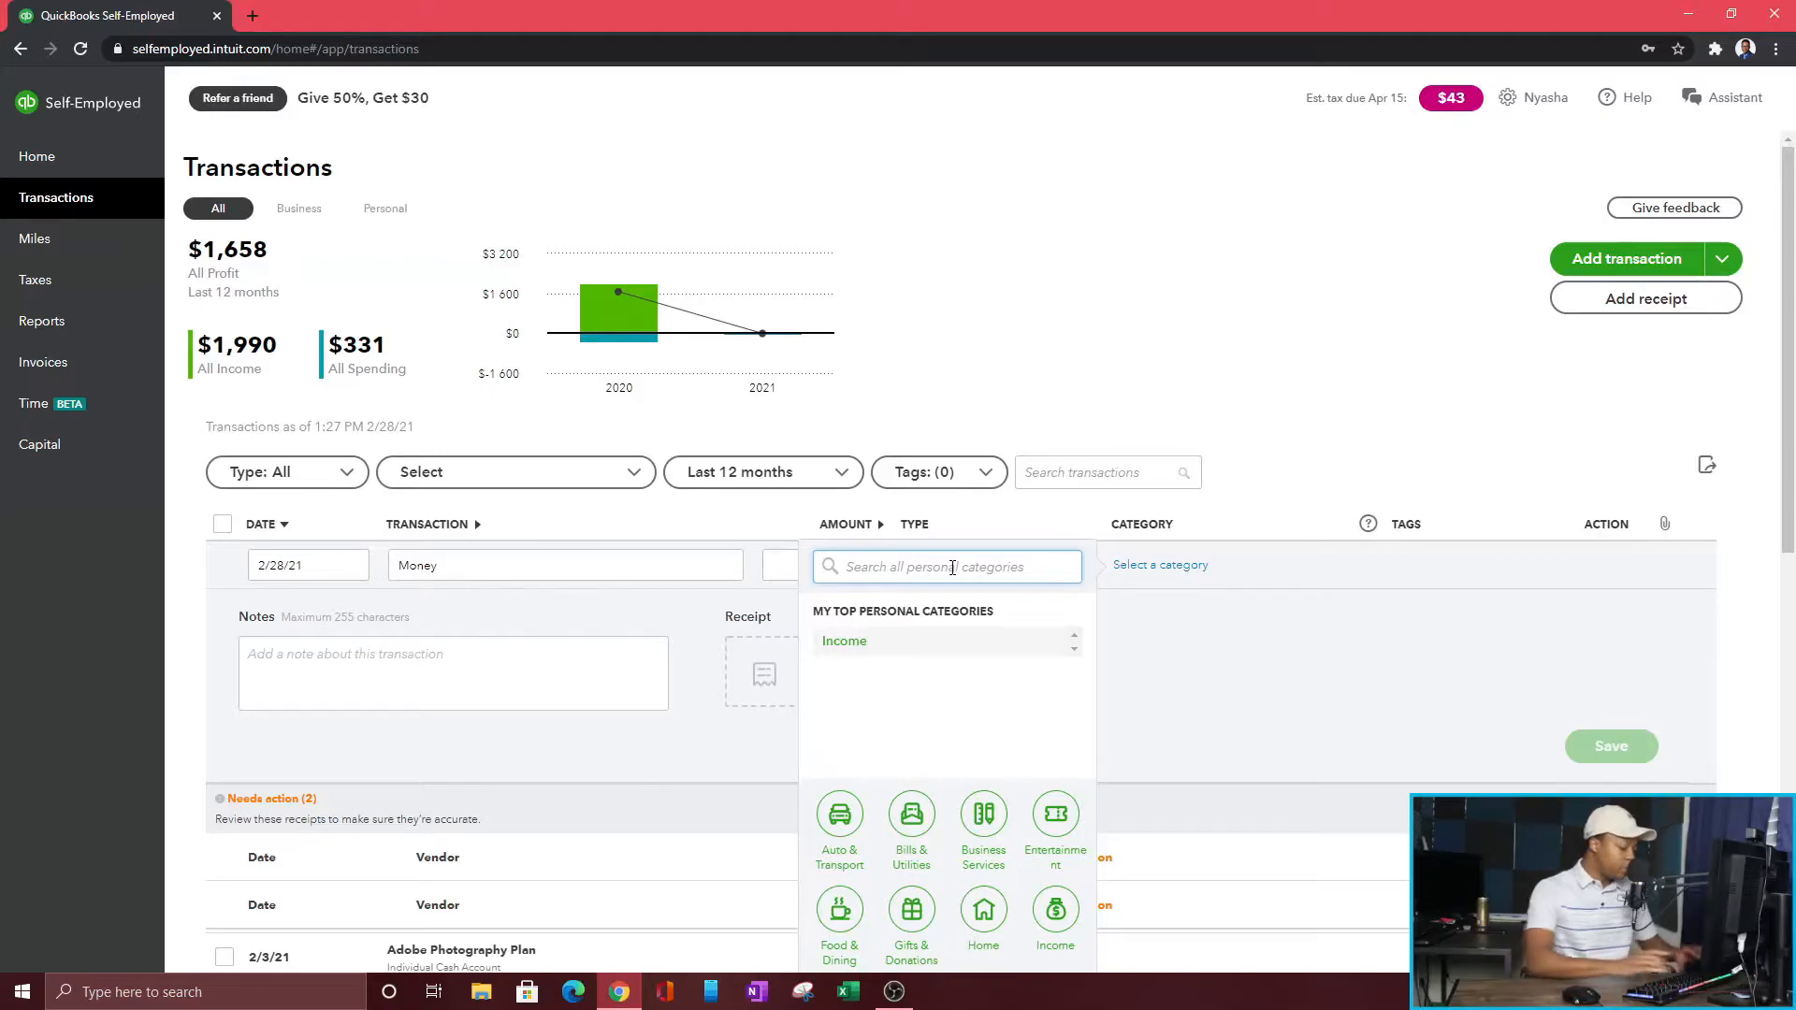
{"action": "type", "text": "food"}
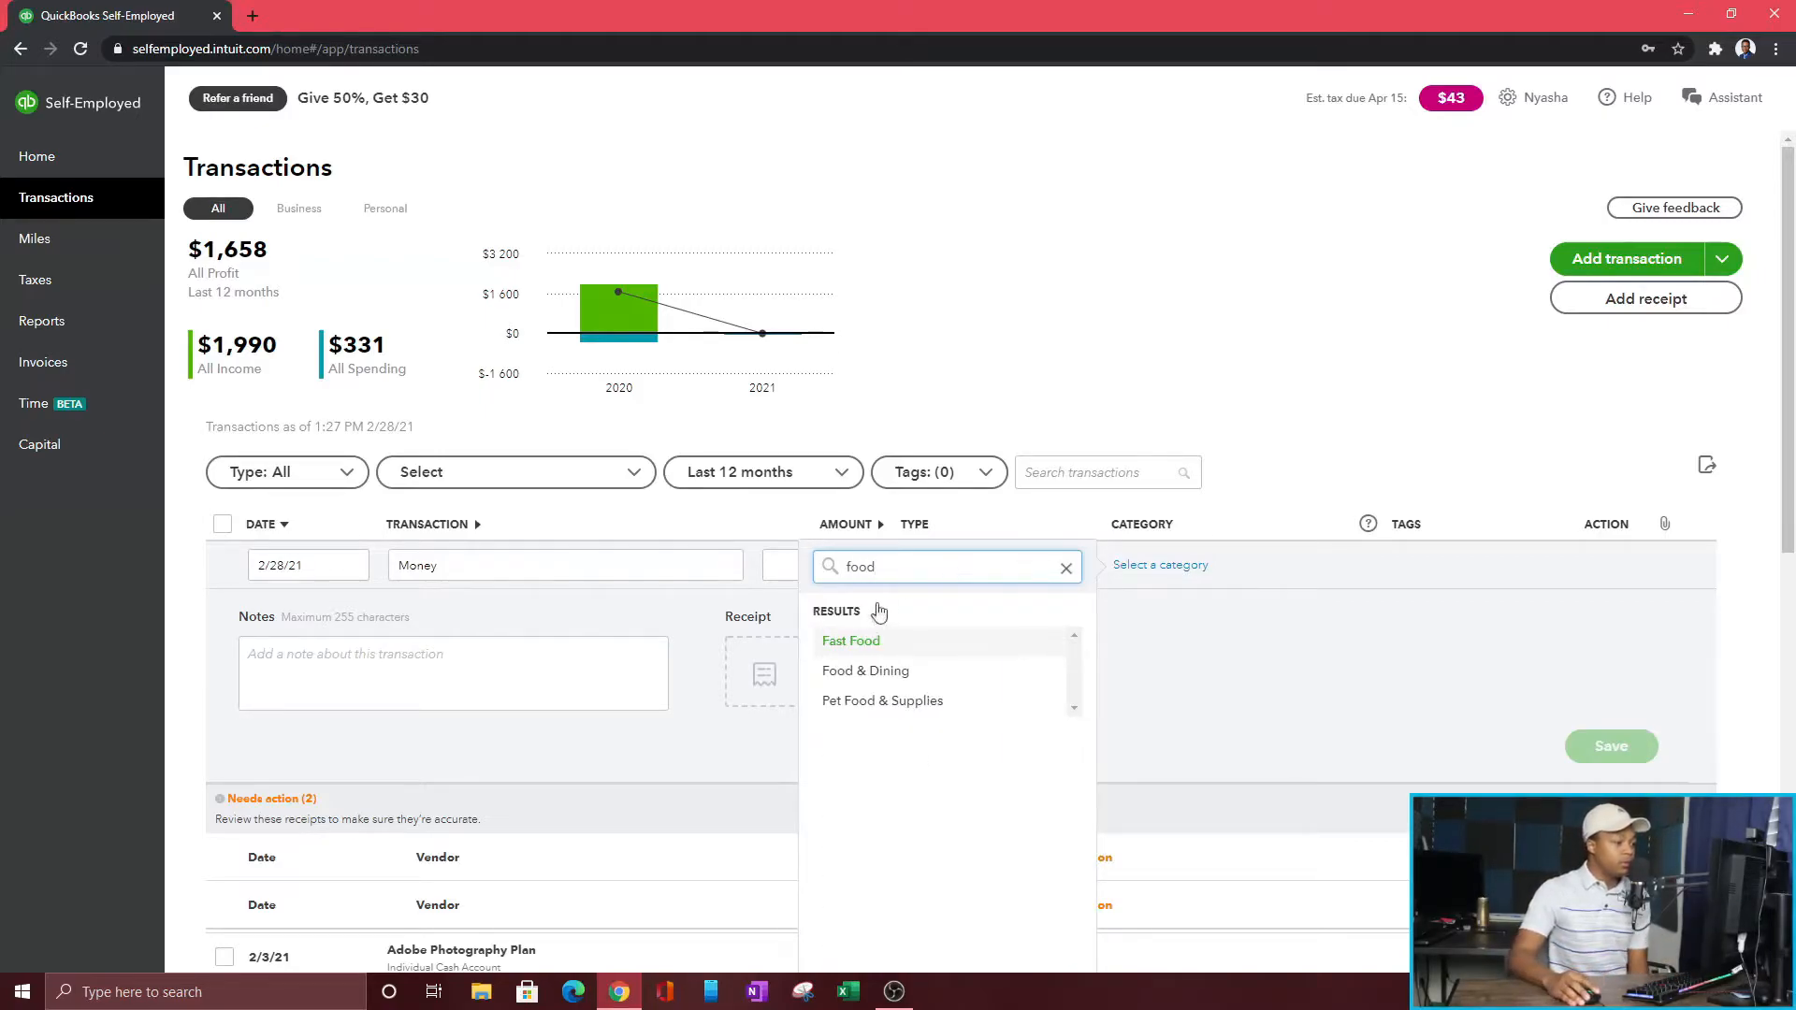
{"action": "left_click", "coordinate": [874, 641]}
{"action": "left_click_drag", "start_coordinate": [489, 569], "coordinate": [233, 552]}
{"action": "type", "text": "Food"}
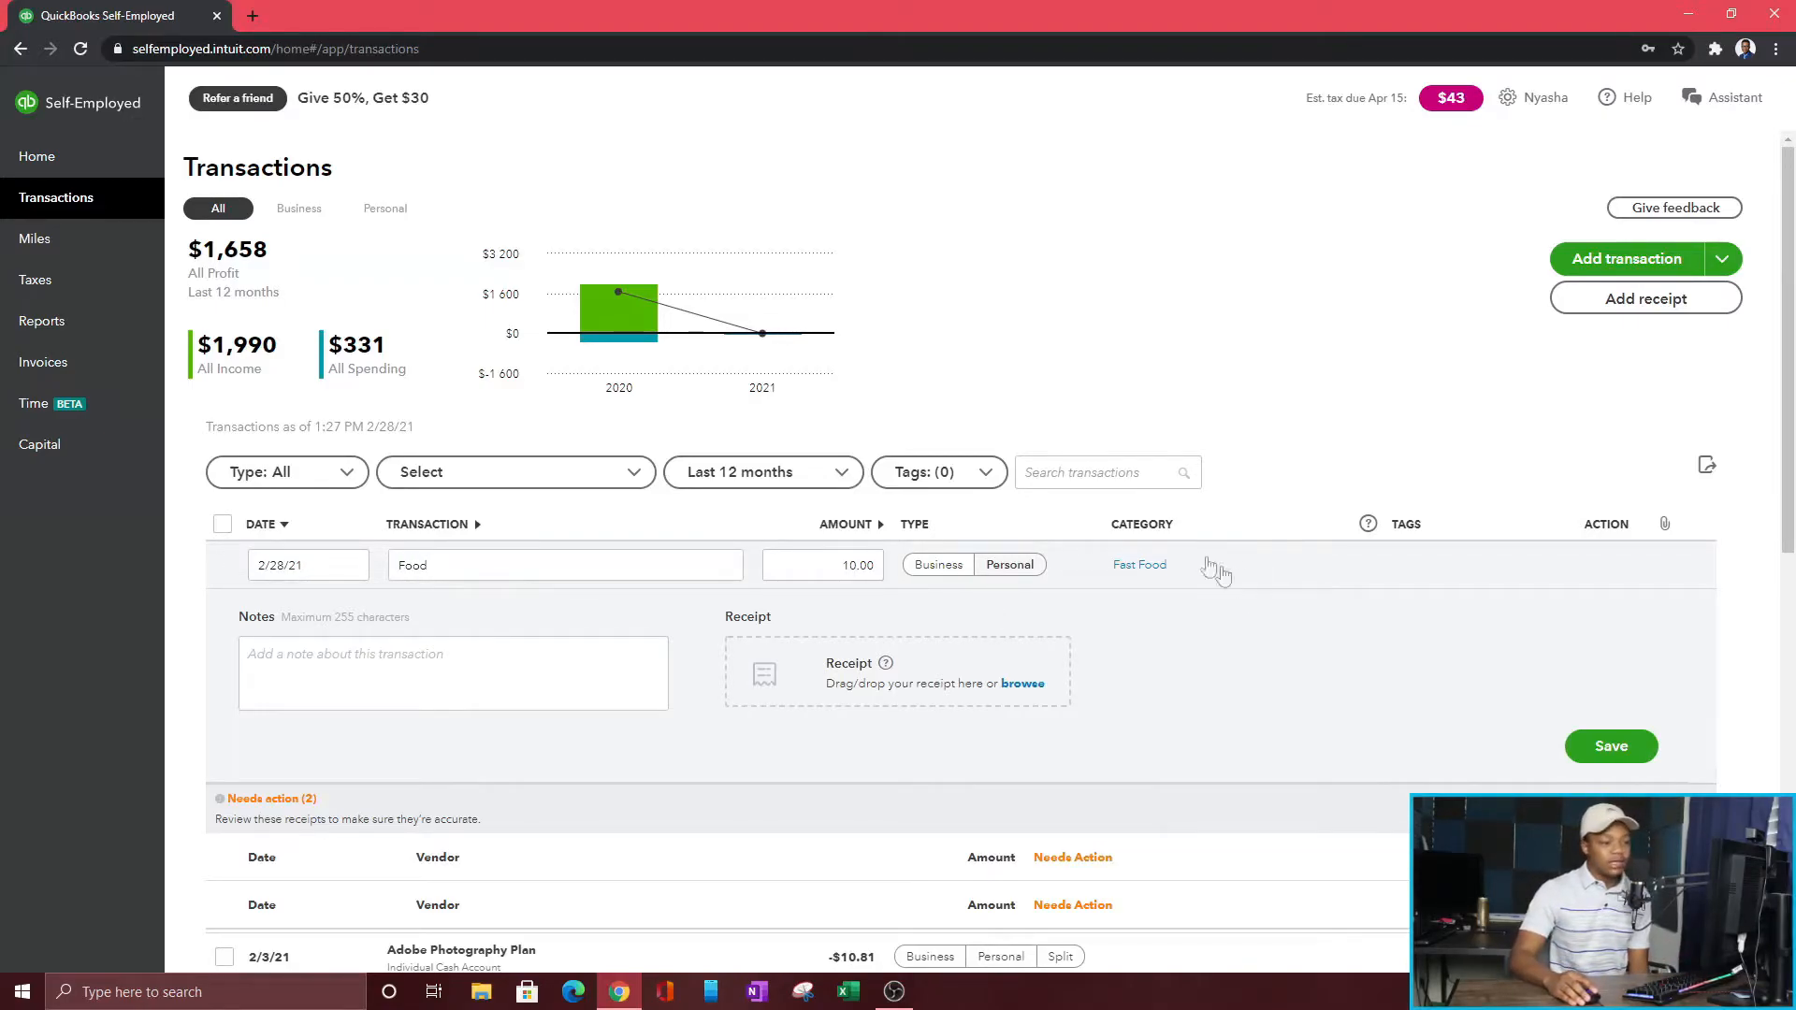
Step: Add the note "Wendys" to the Food transaction and save it without attaching a receipt file
{"action": "left_click", "coordinate": [372, 655]}
{"action": "type", "text": "Wendys"}
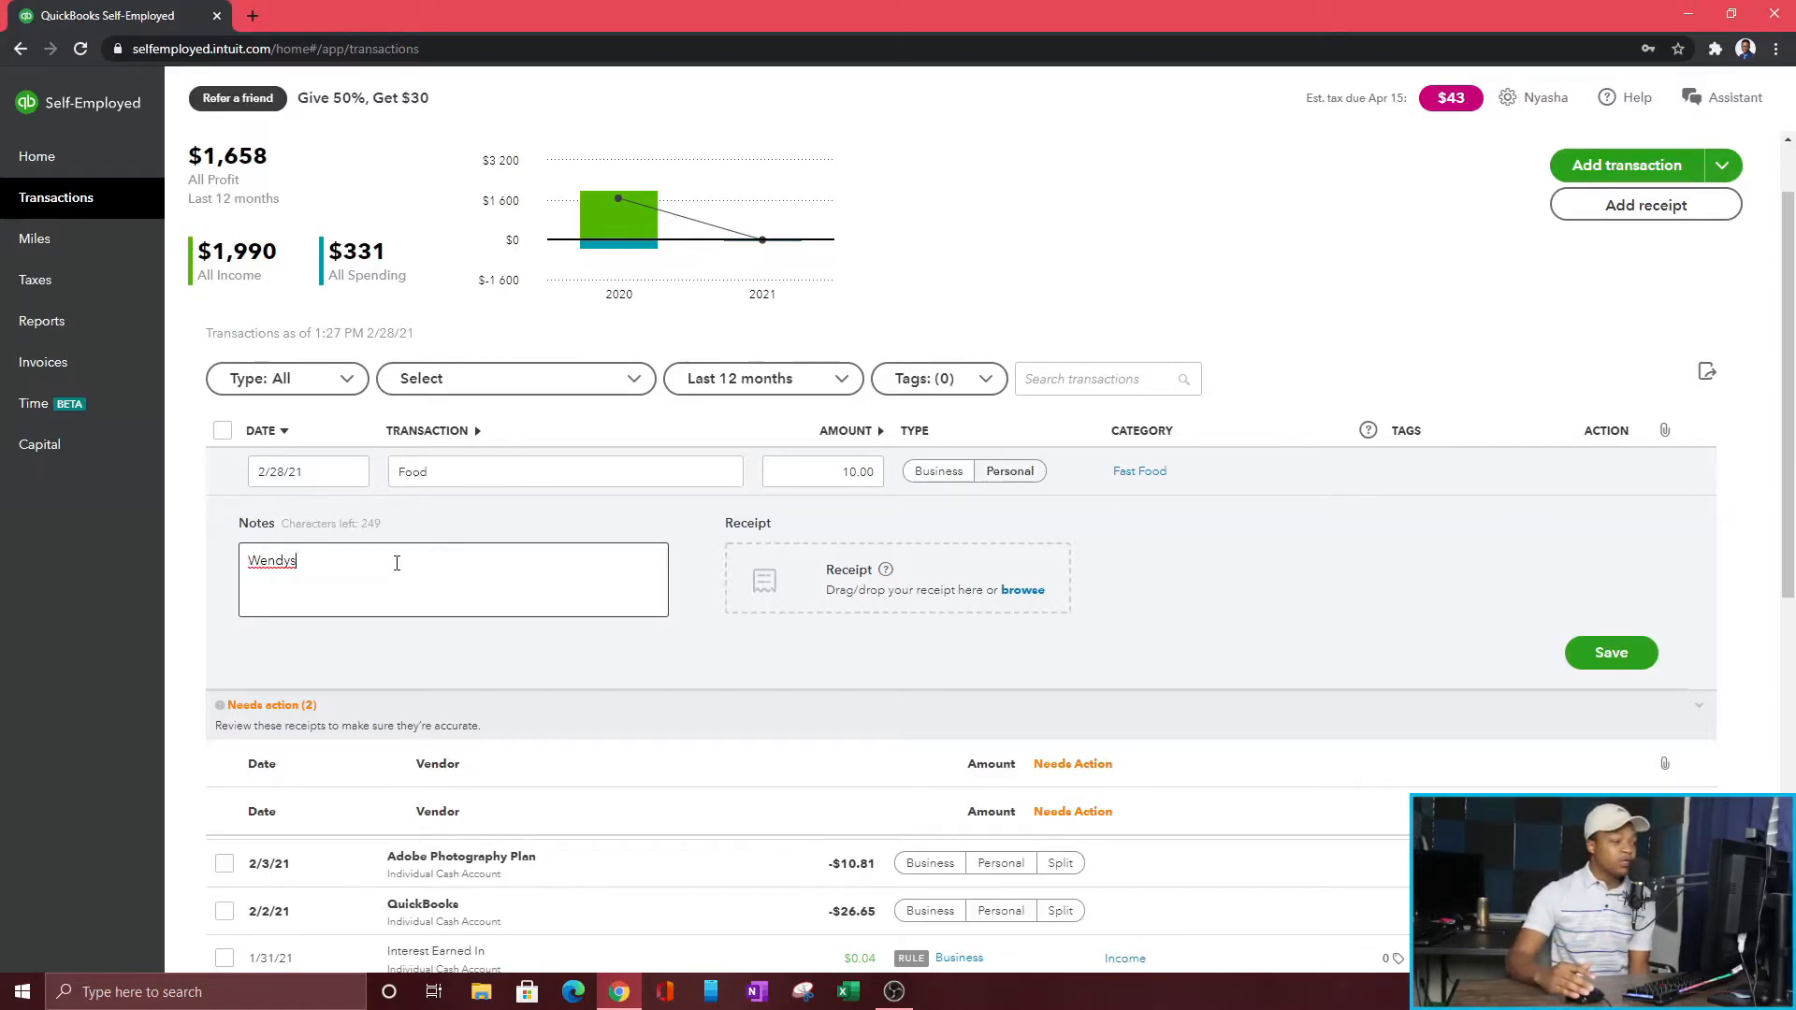
{"action": "left_click", "coordinate": [1023, 590]}
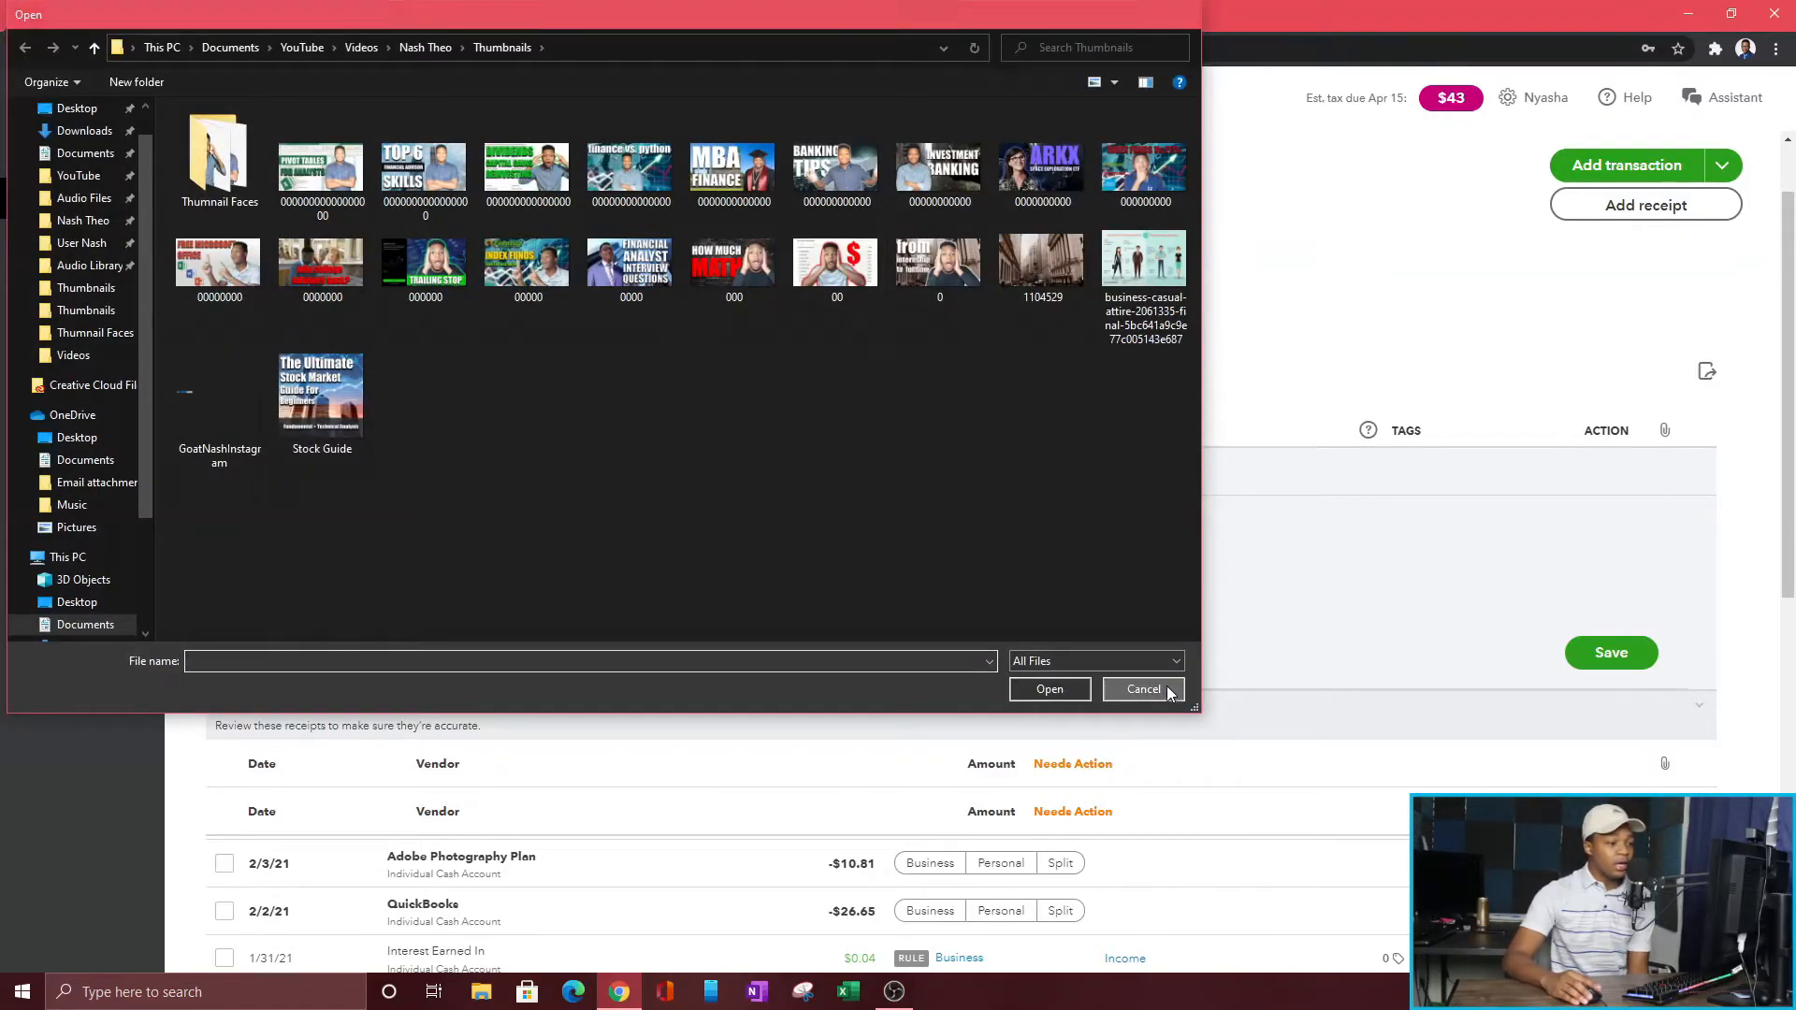
{"action": "left_click", "coordinate": [1143, 688]}
{"action": "left_click", "coordinate": [1611, 652]}
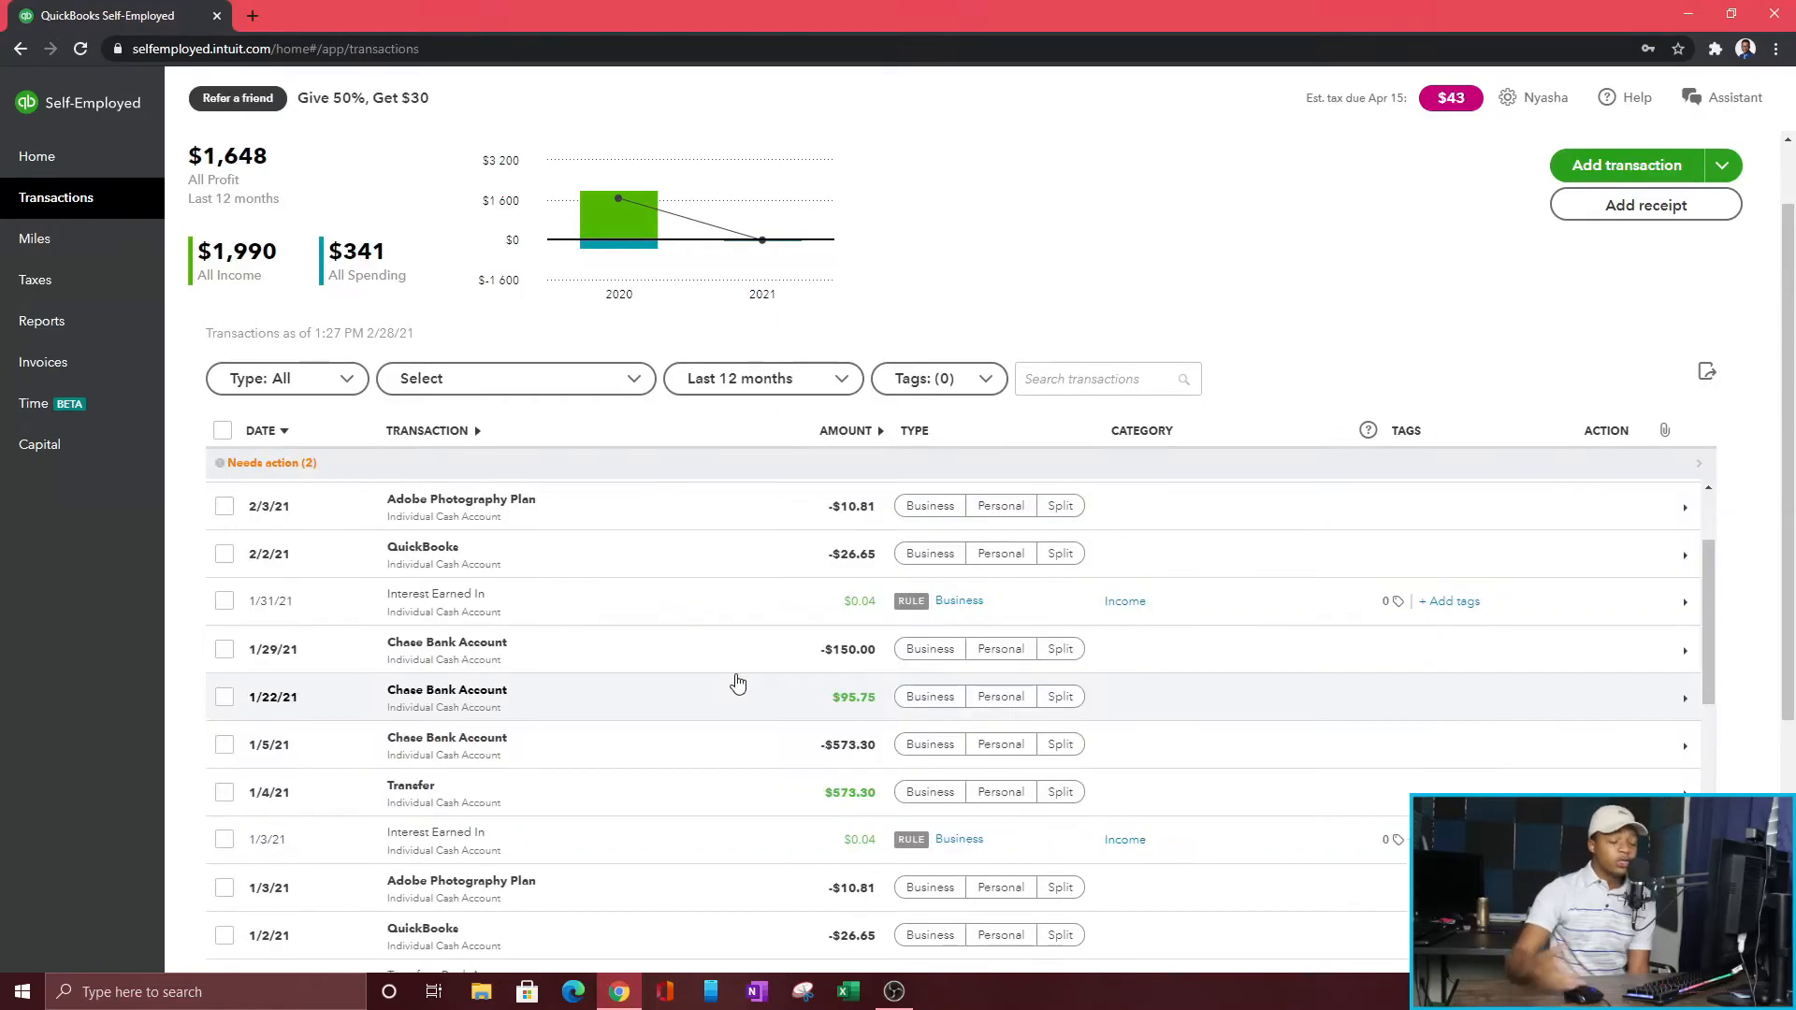
Step: Add a standalone receipt by uploading the GoatNashInstagram image file
{"action": "left_click", "coordinate": [1674, 207]}
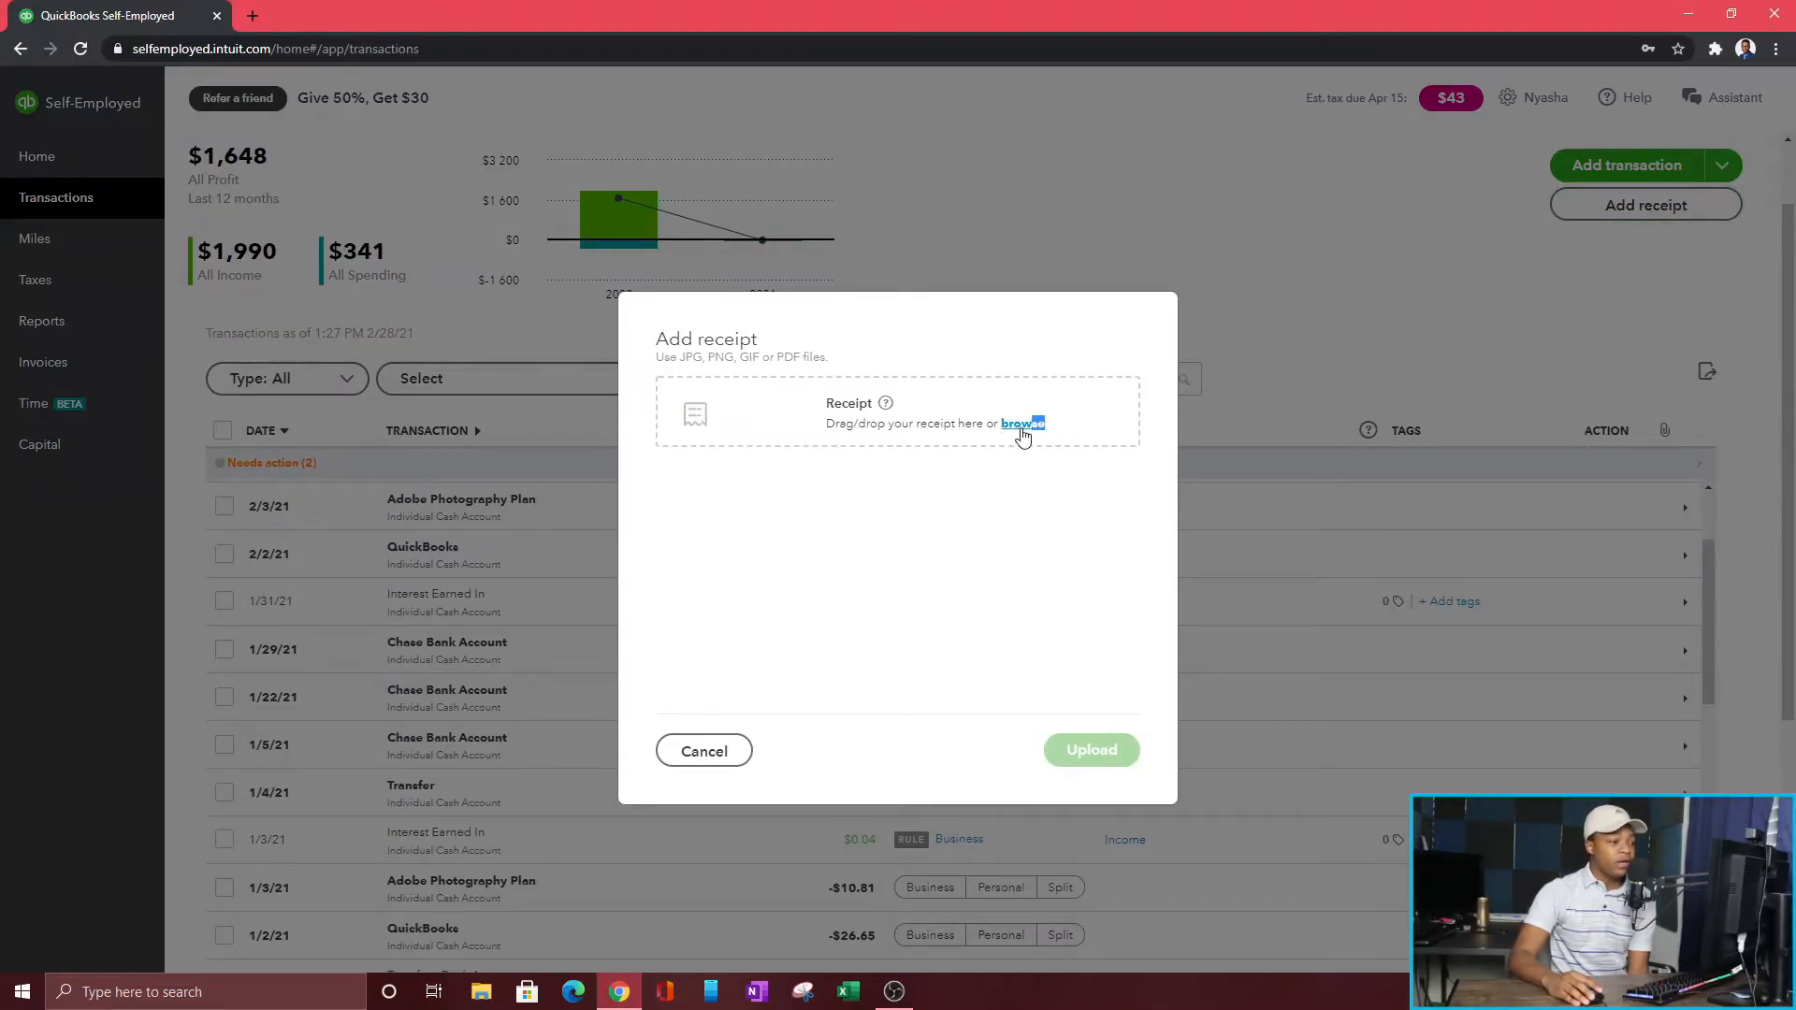
{"action": "left_click", "coordinate": [1022, 425]}
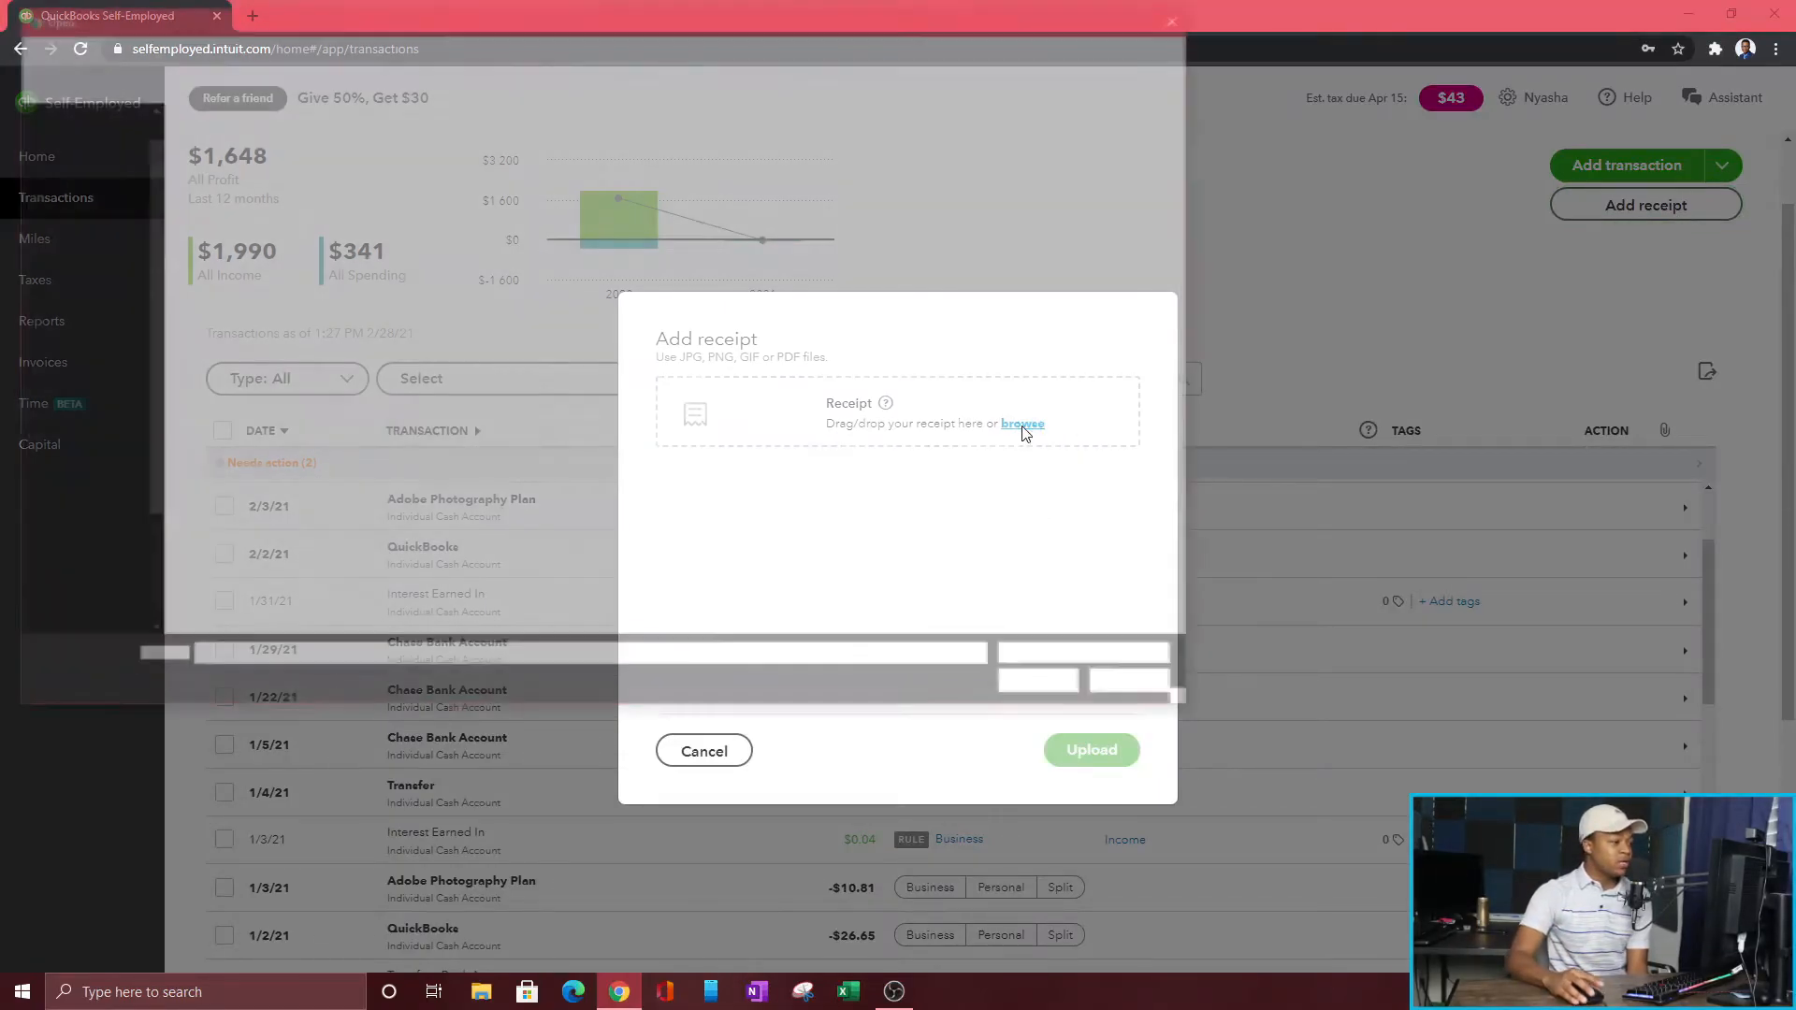
{"action": "left_click", "coordinate": [259, 430]}
{"action": "double_click", "coordinate": [248, 438]}
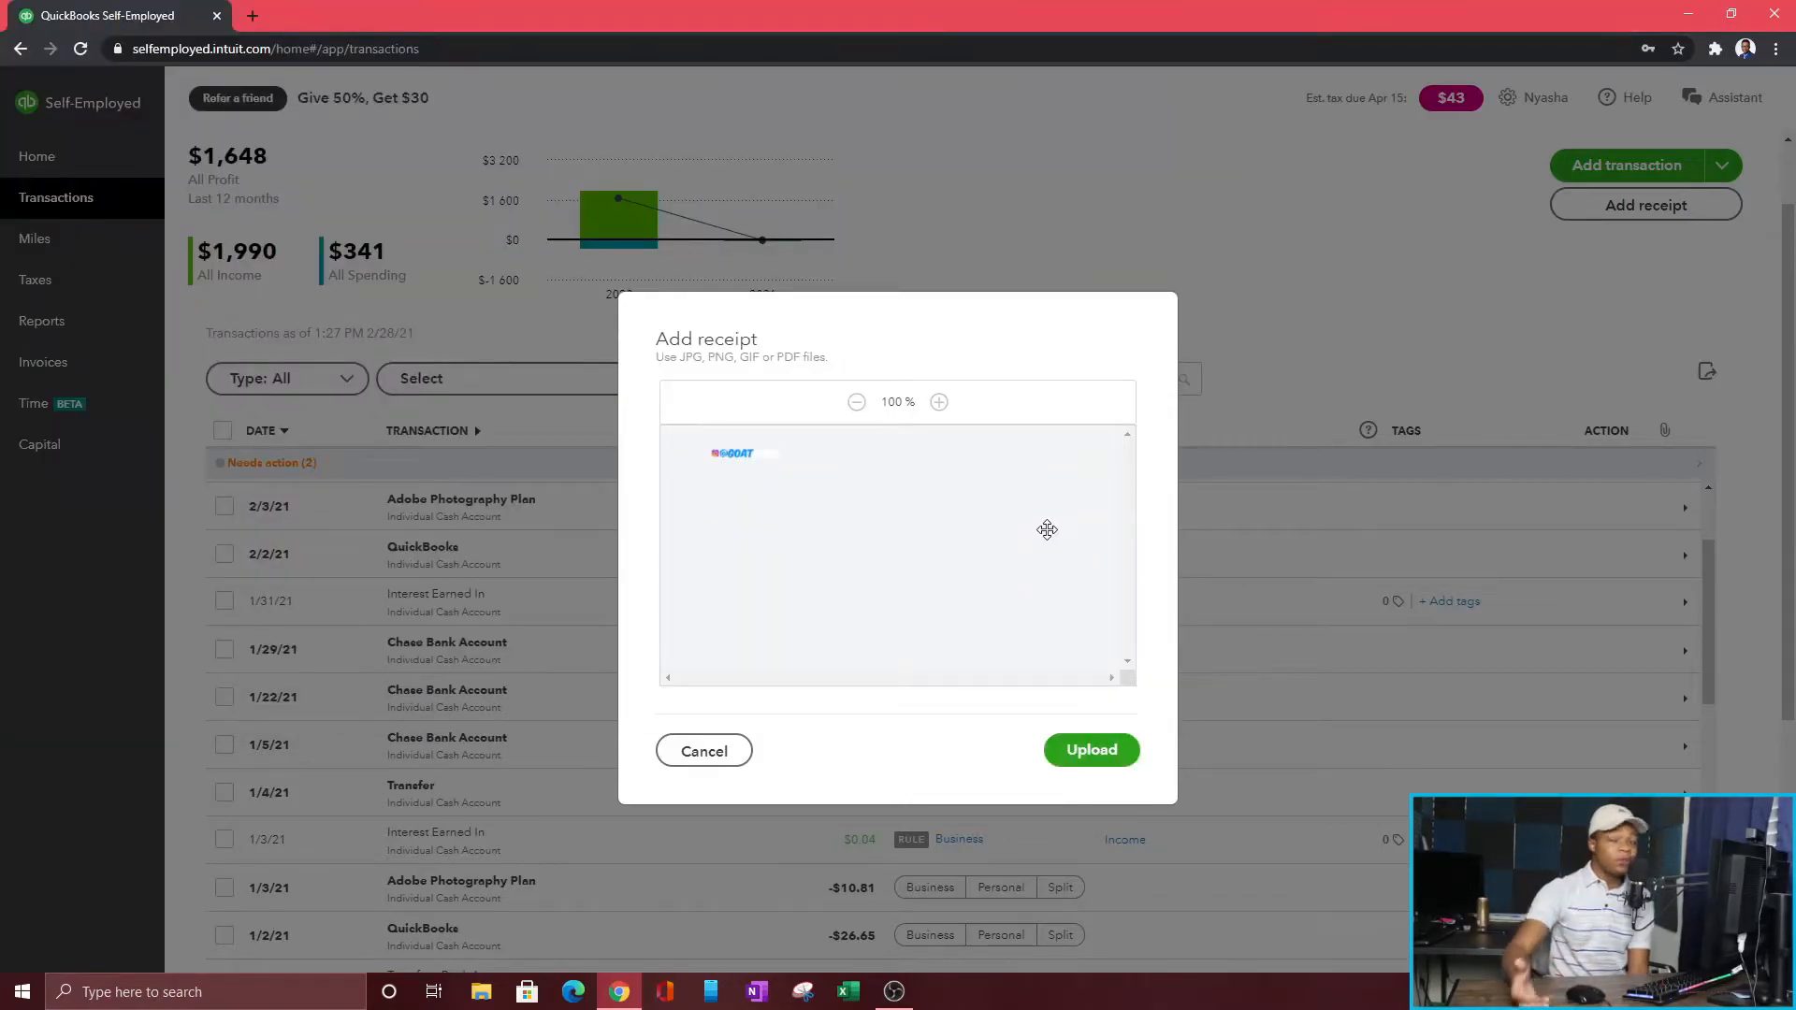
{"action": "left_click", "coordinate": [1120, 752]}
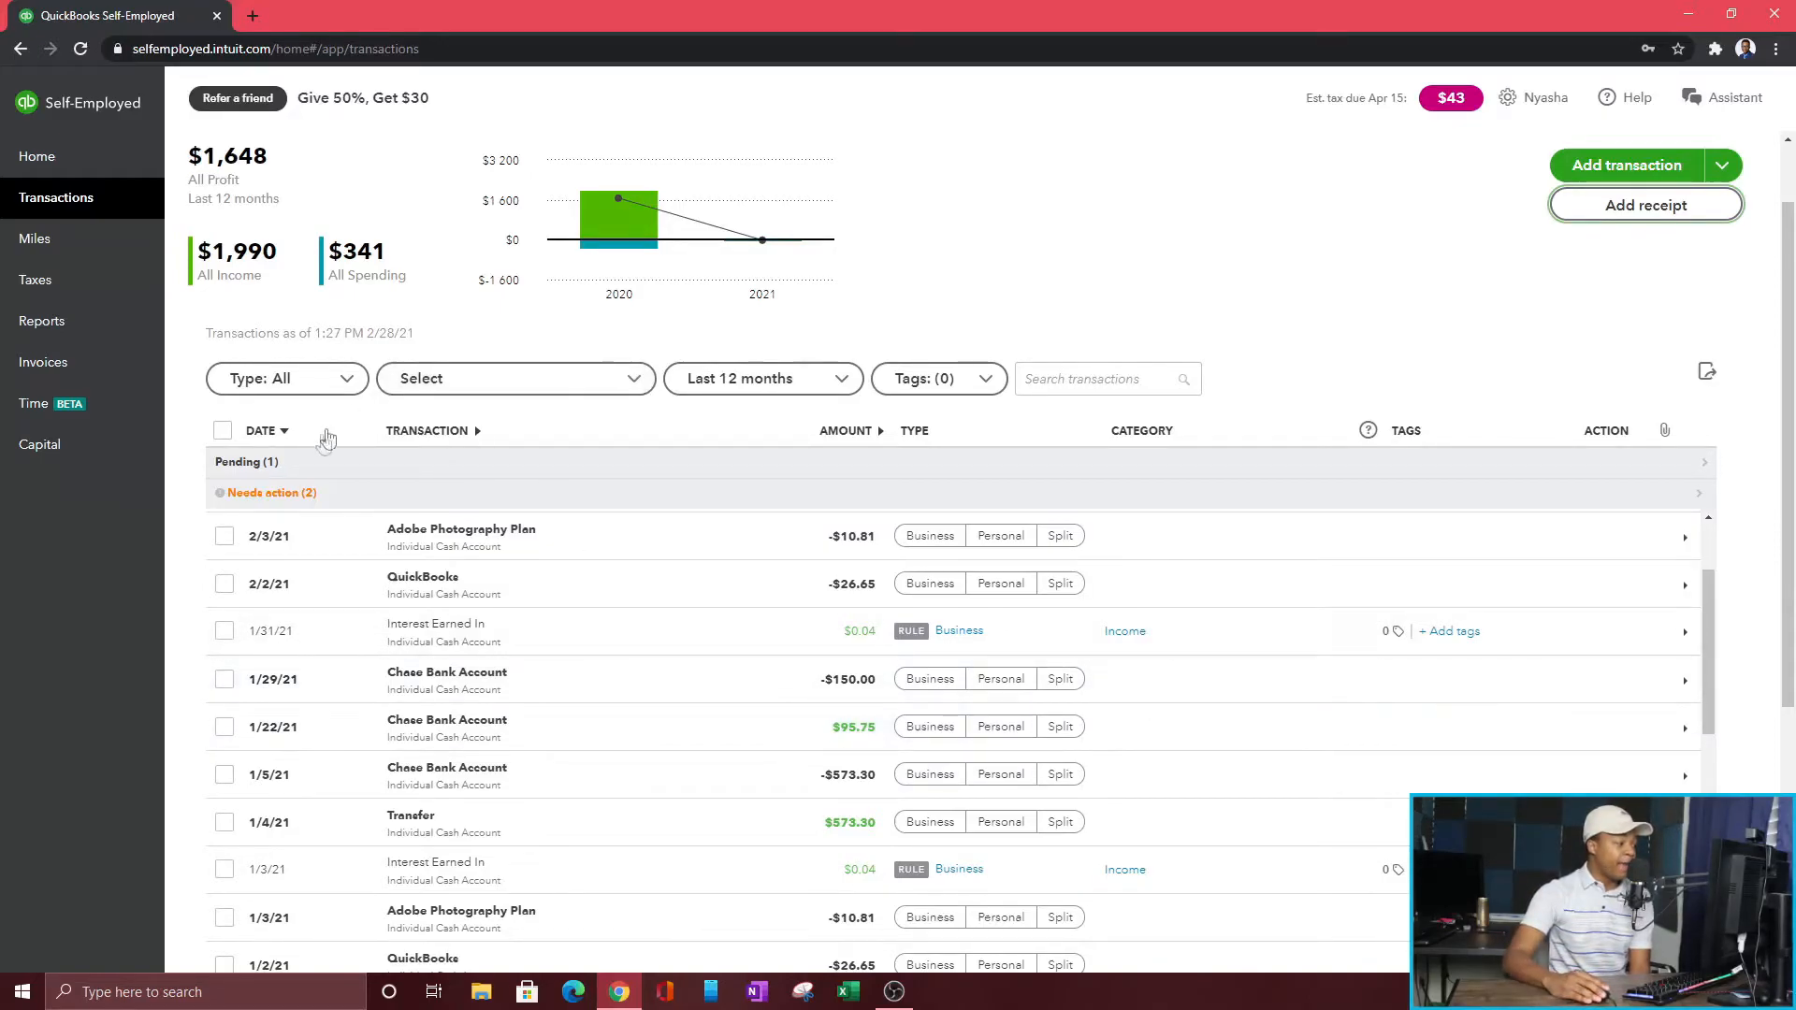
Step: Select the 2/28/21 Food transaction, check its bulk-edit category options and delete the transaction
{"action": "left_click", "coordinate": [1703, 464]}
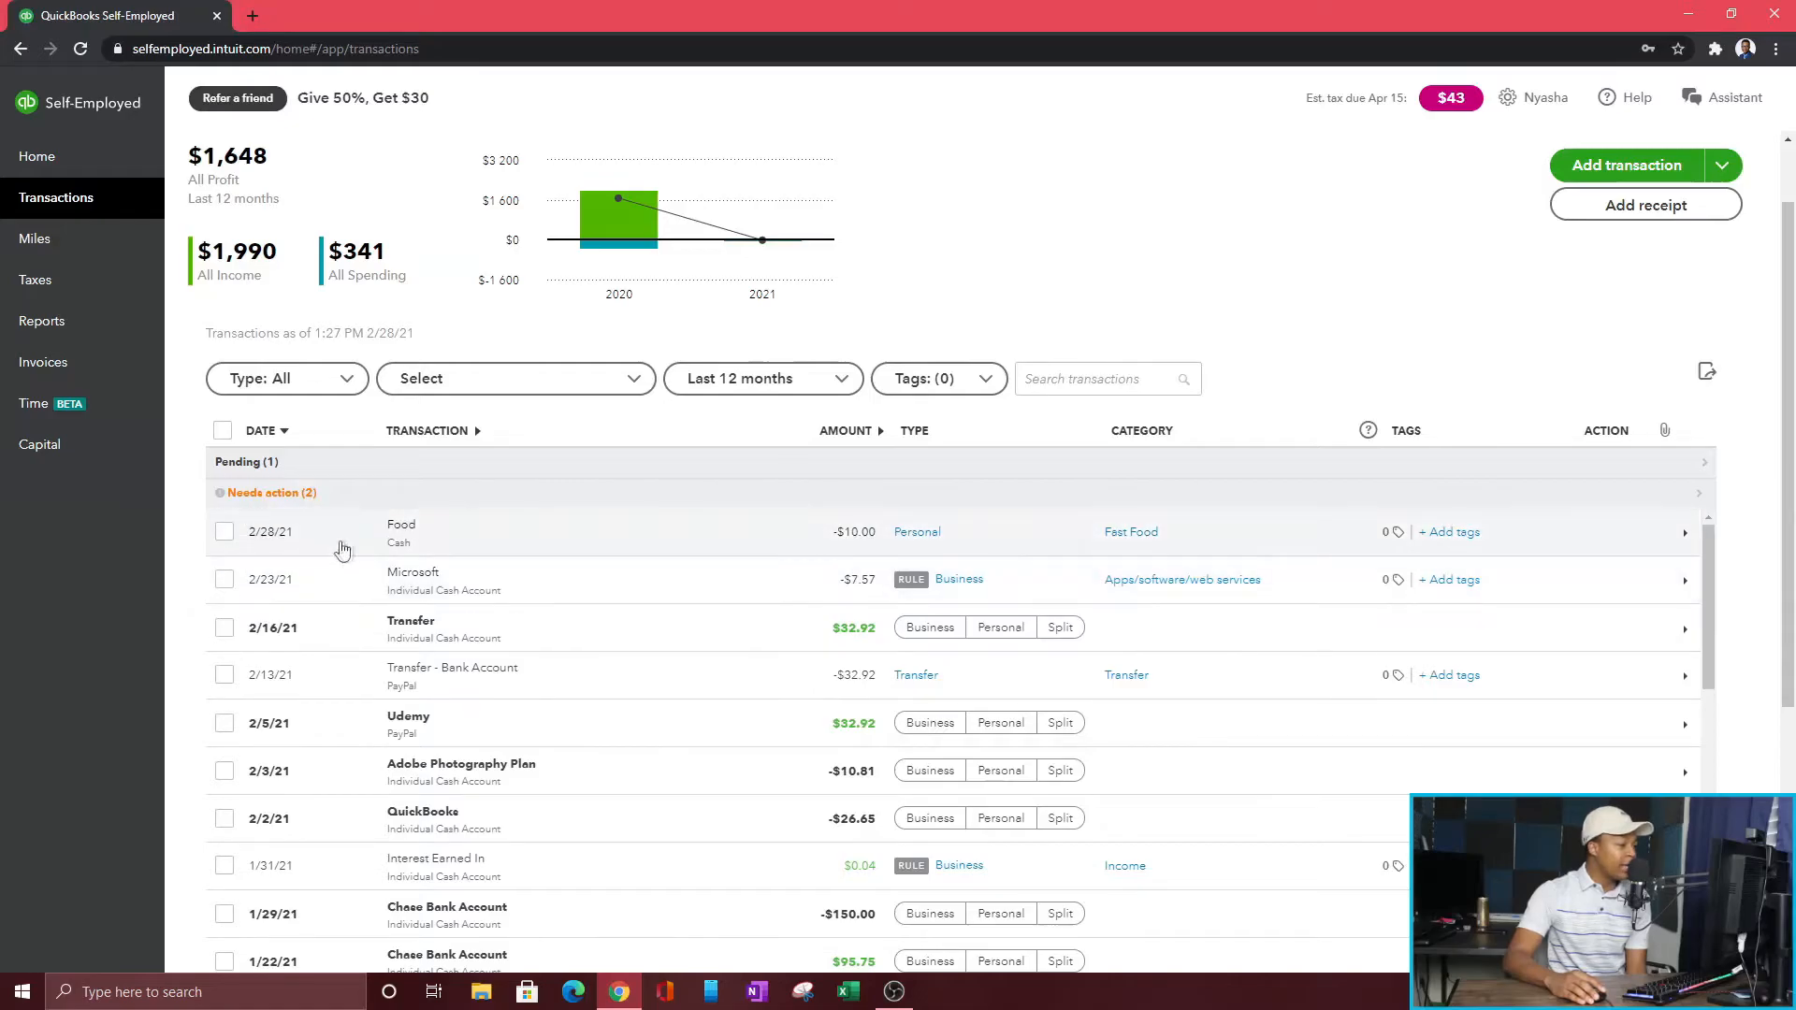
{"action": "left_click", "coordinate": [225, 533]}
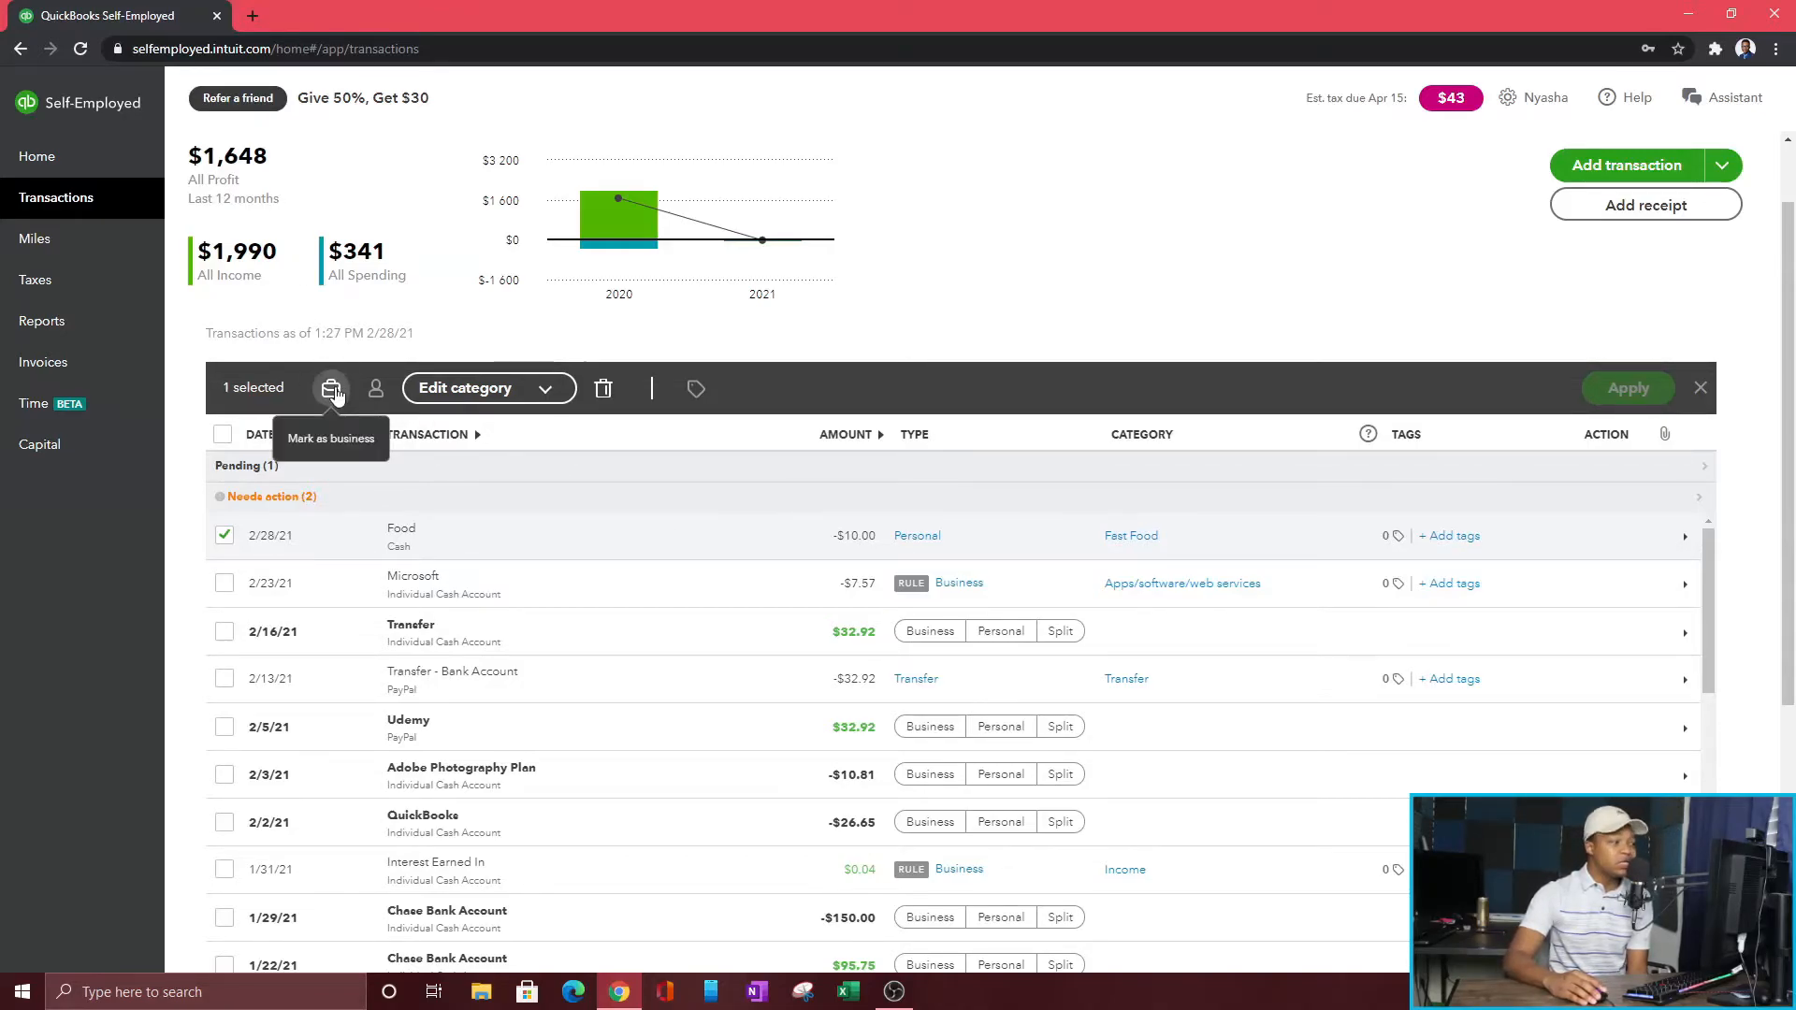
{"action": "left_click", "coordinate": [547, 390]}
{"action": "left_click", "coordinate": [547, 391]}
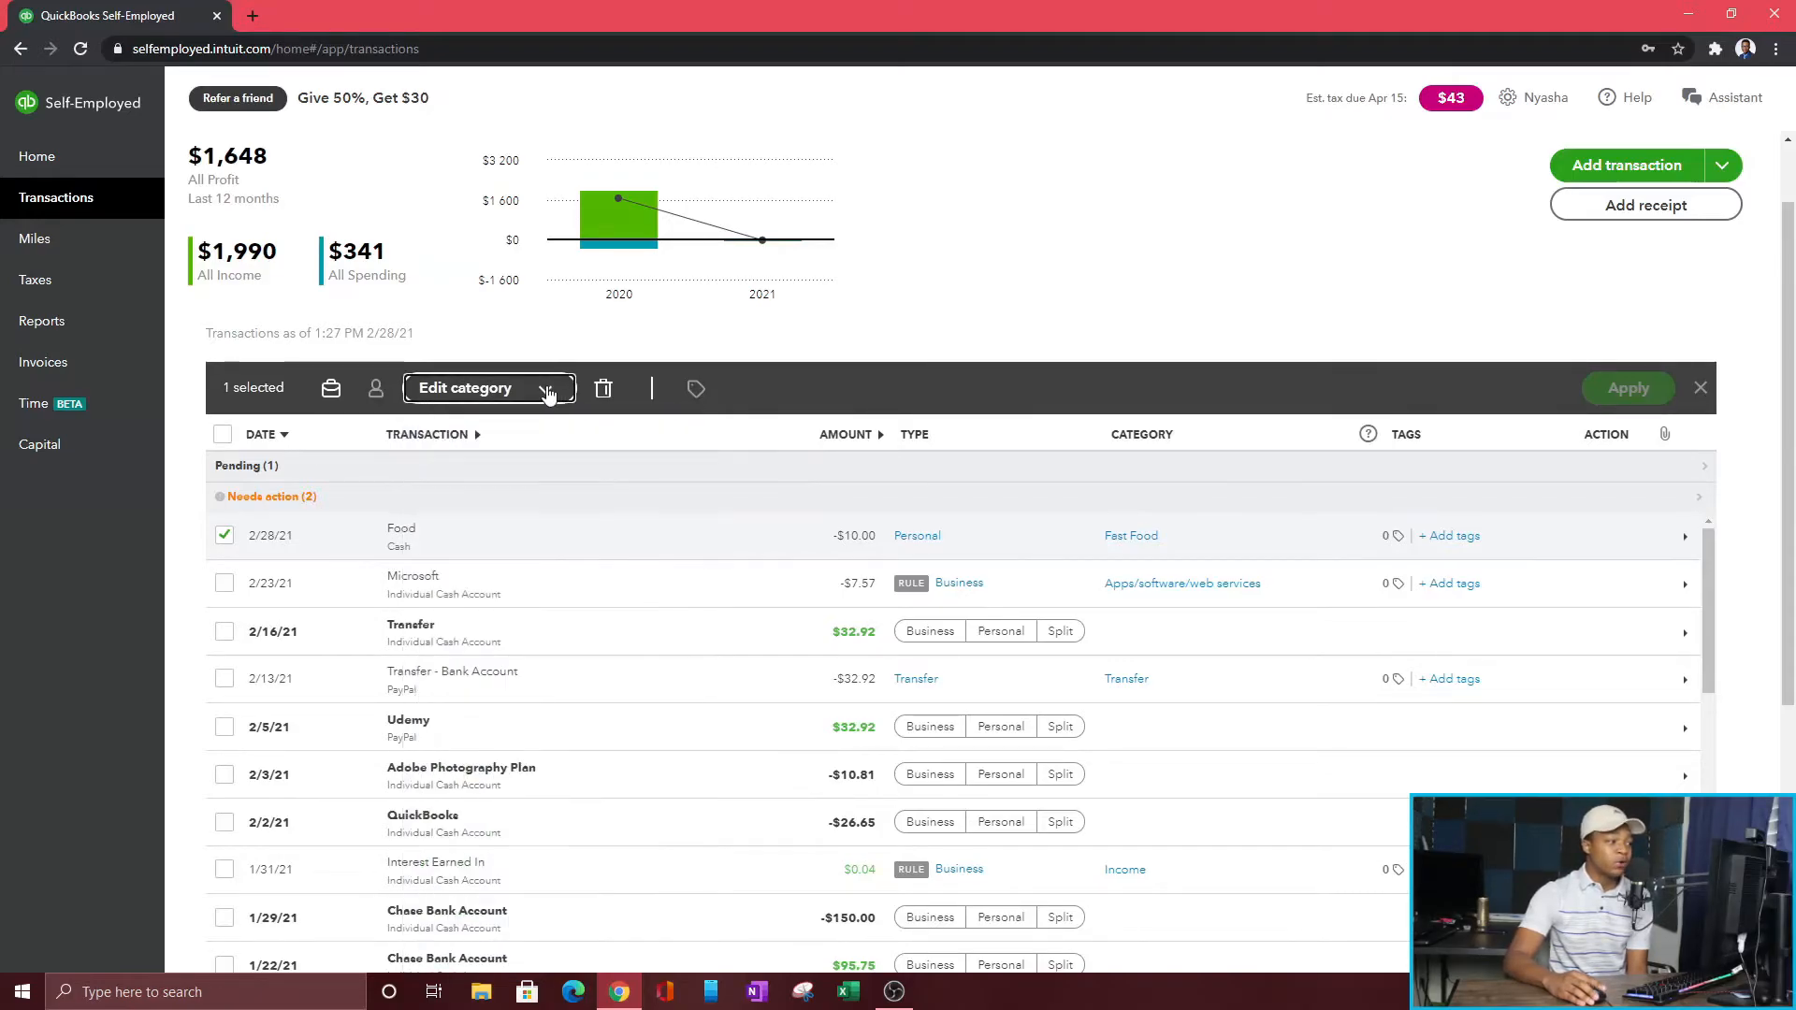
{"action": "left_click", "coordinate": [608, 391]}
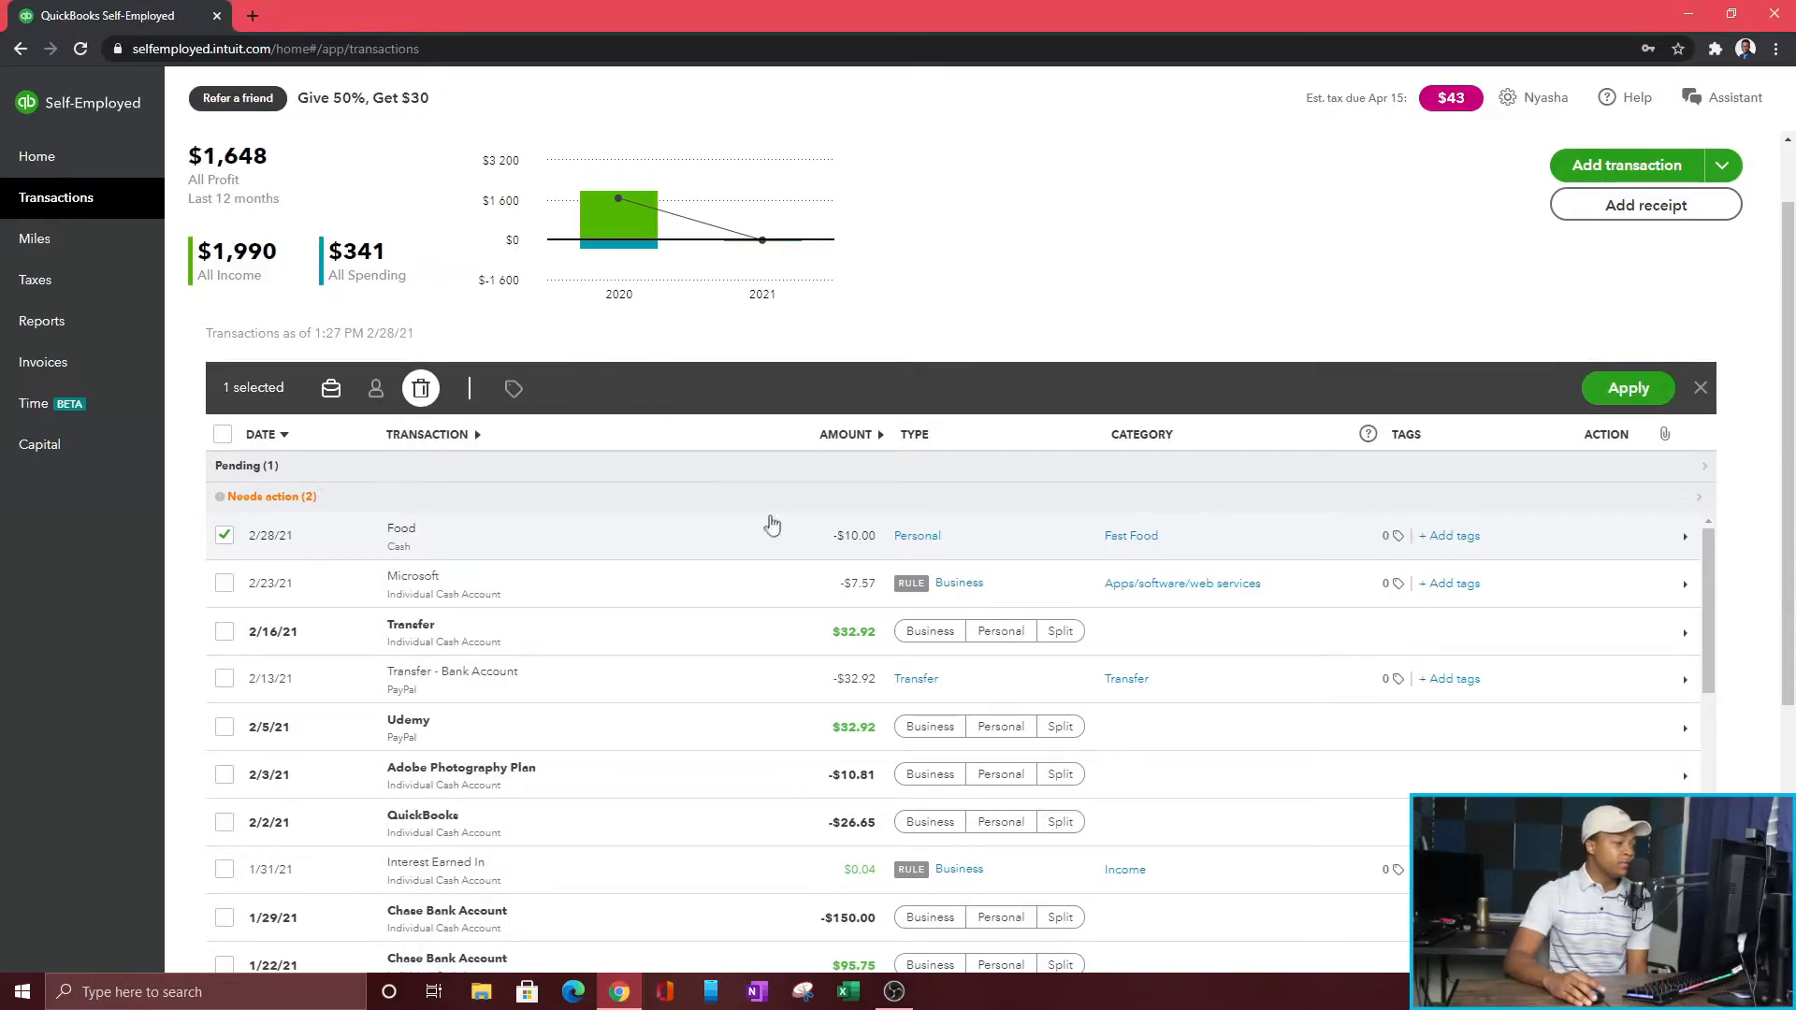
{"action": "left_click", "coordinate": [1663, 397]}
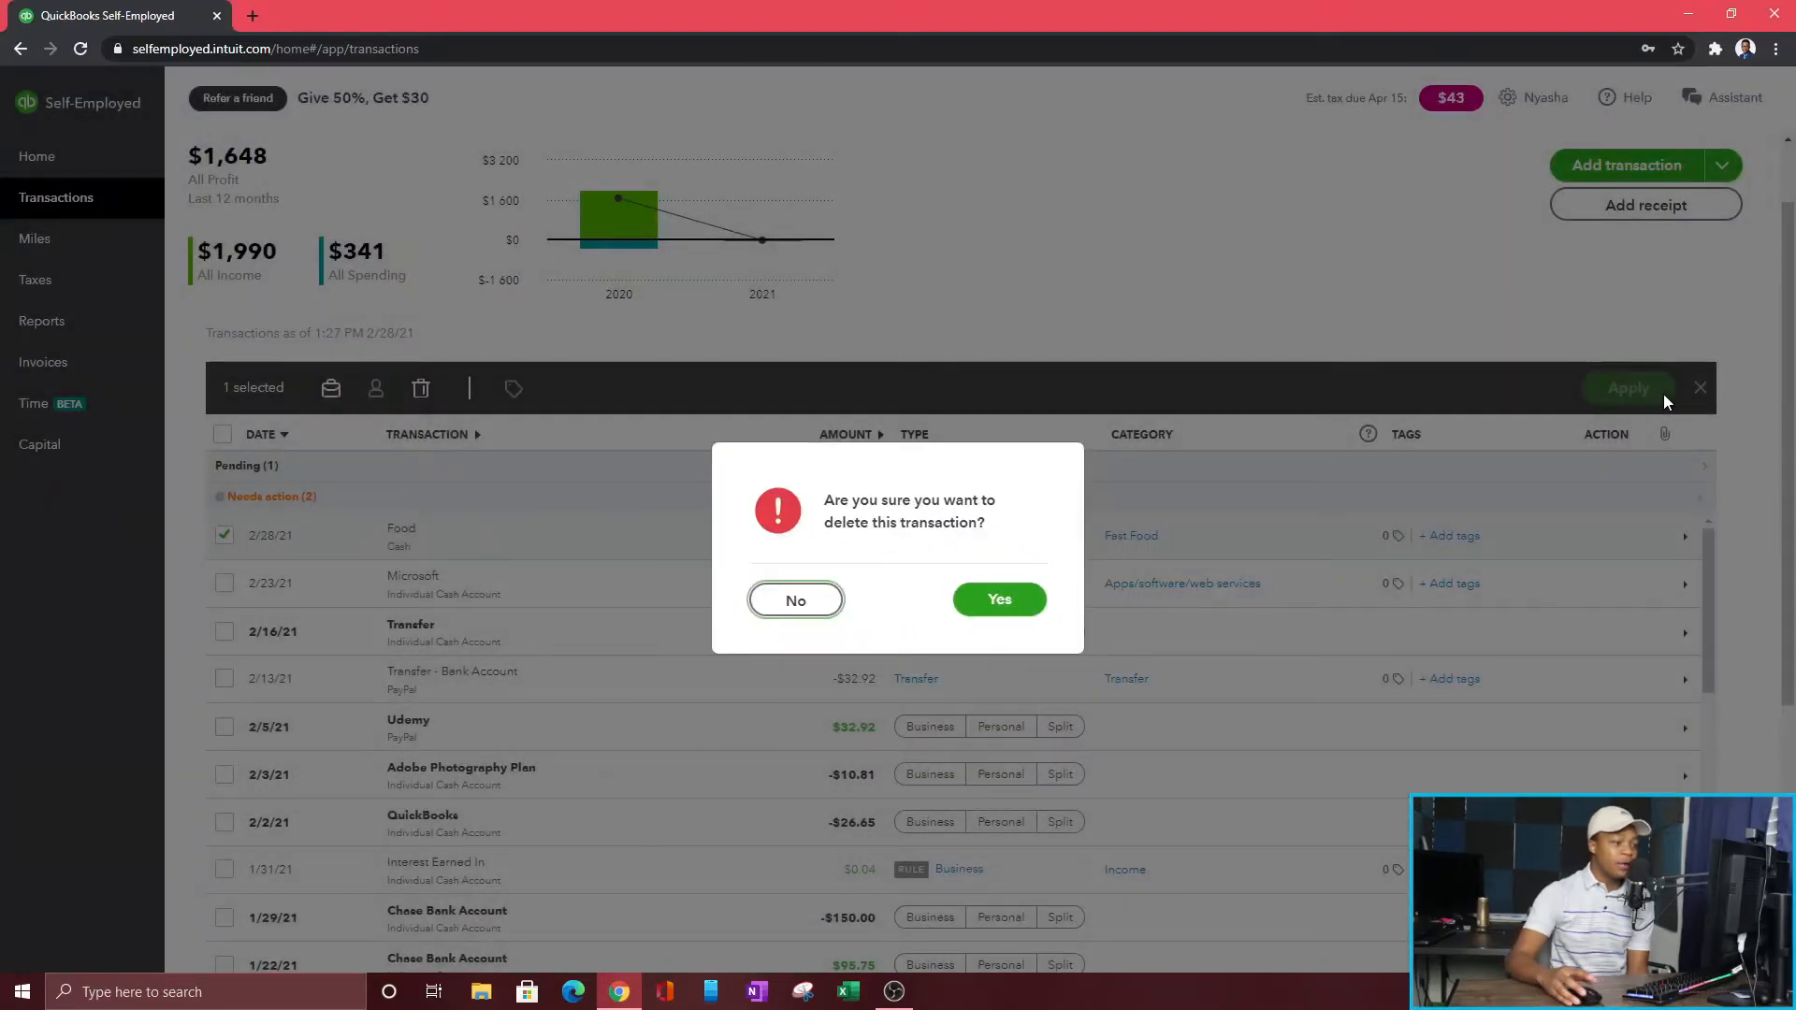
{"action": "left_click", "coordinate": [983, 601]}
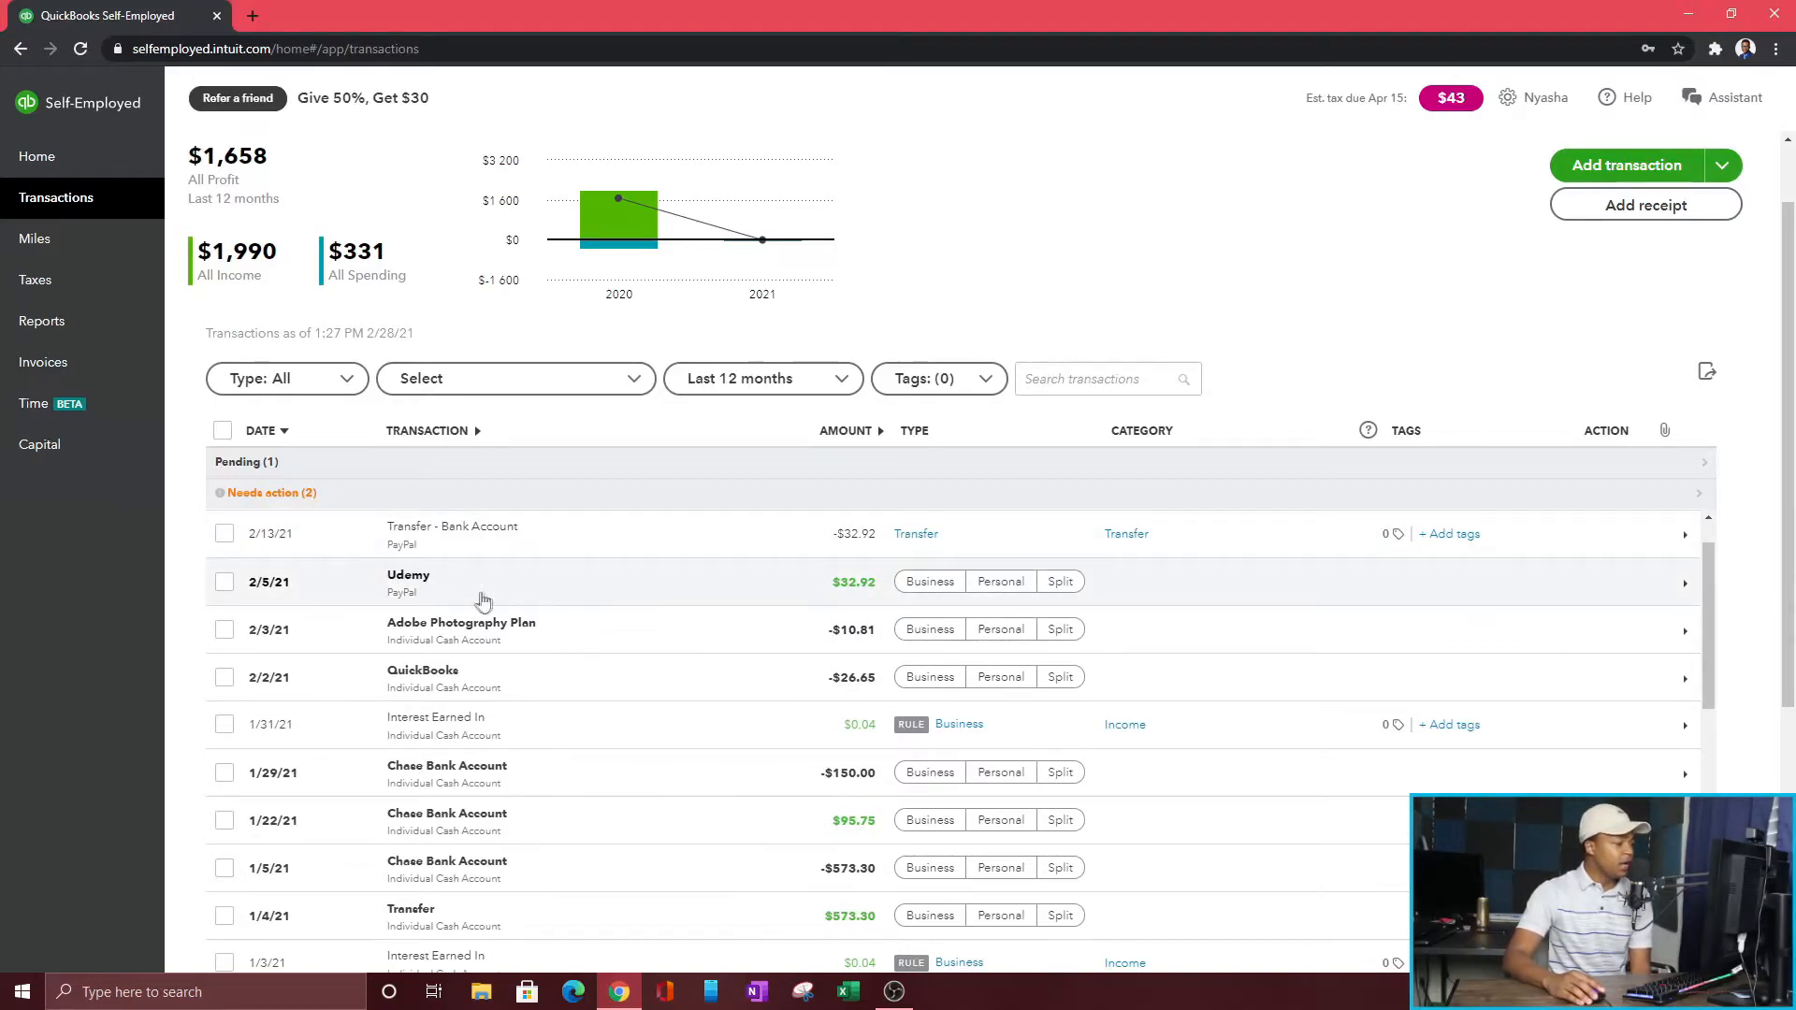
Step: Try splitting the 2/5/21 Udemy transaction by amount, testing the Business and Personal types on its lines
{"action": "left_click", "coordinate": [1062, 584]}
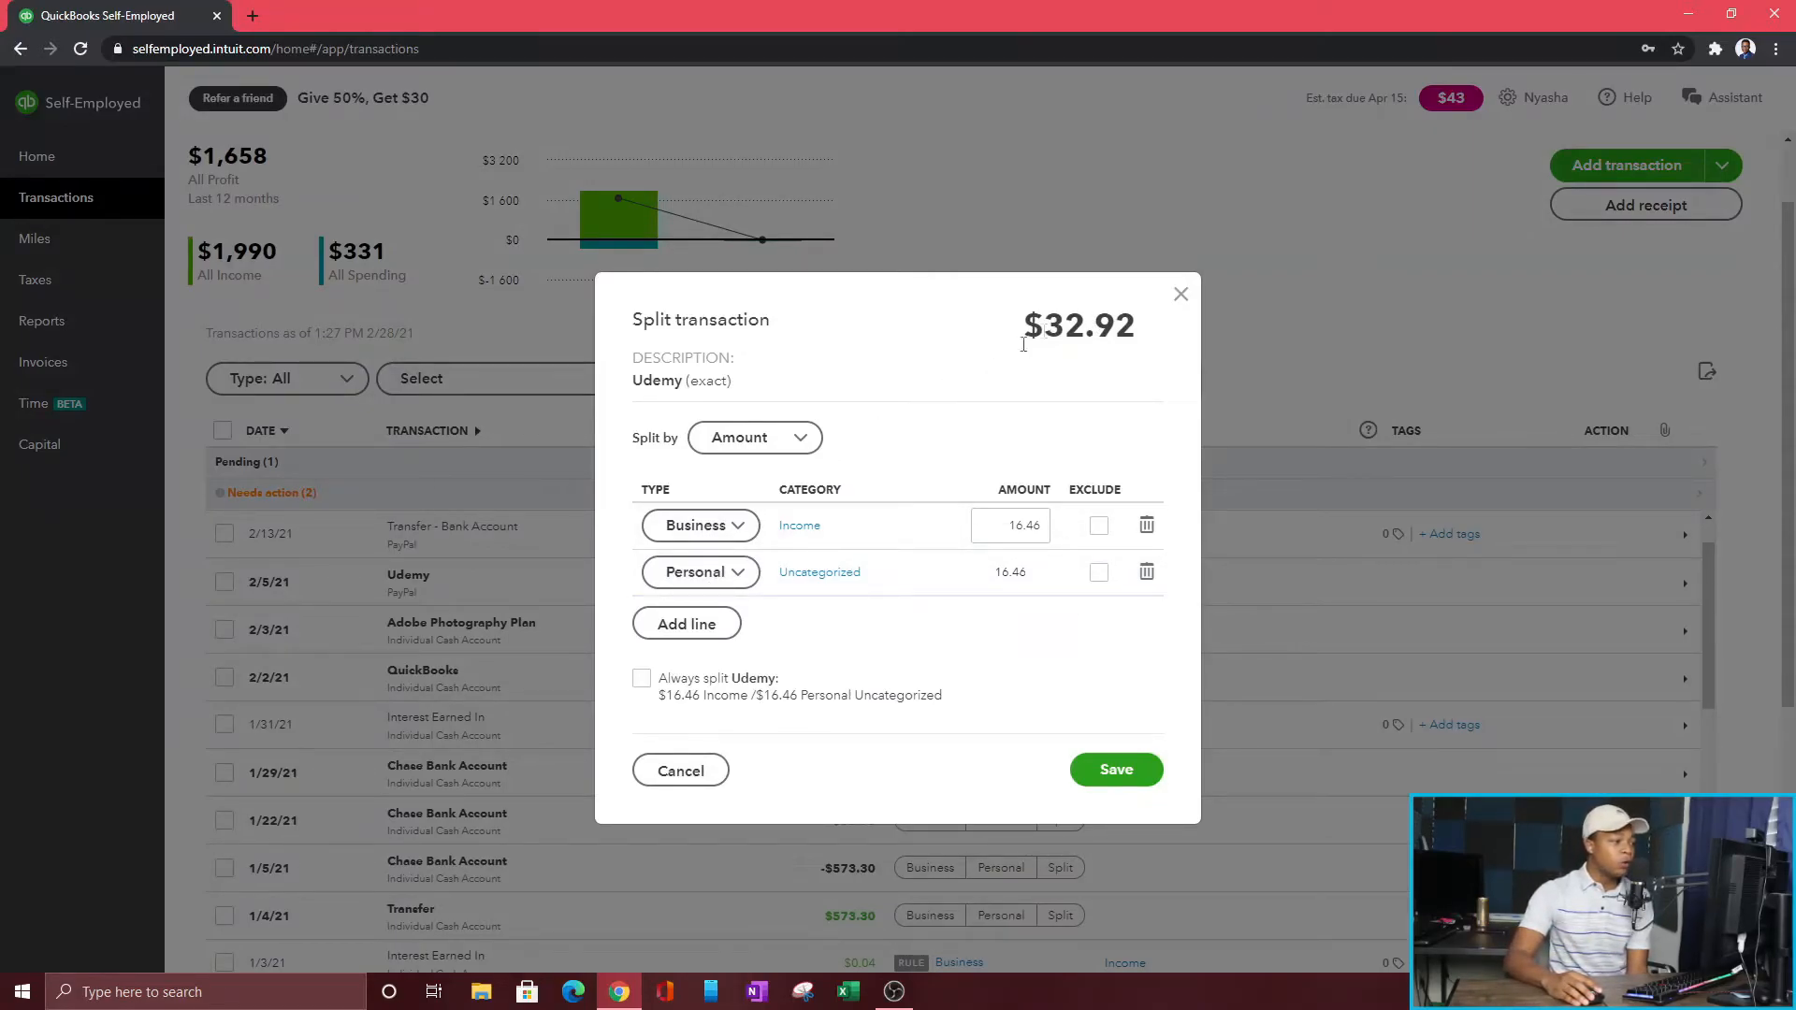
{"action": "left_click", "coordinate": [781, 445]}
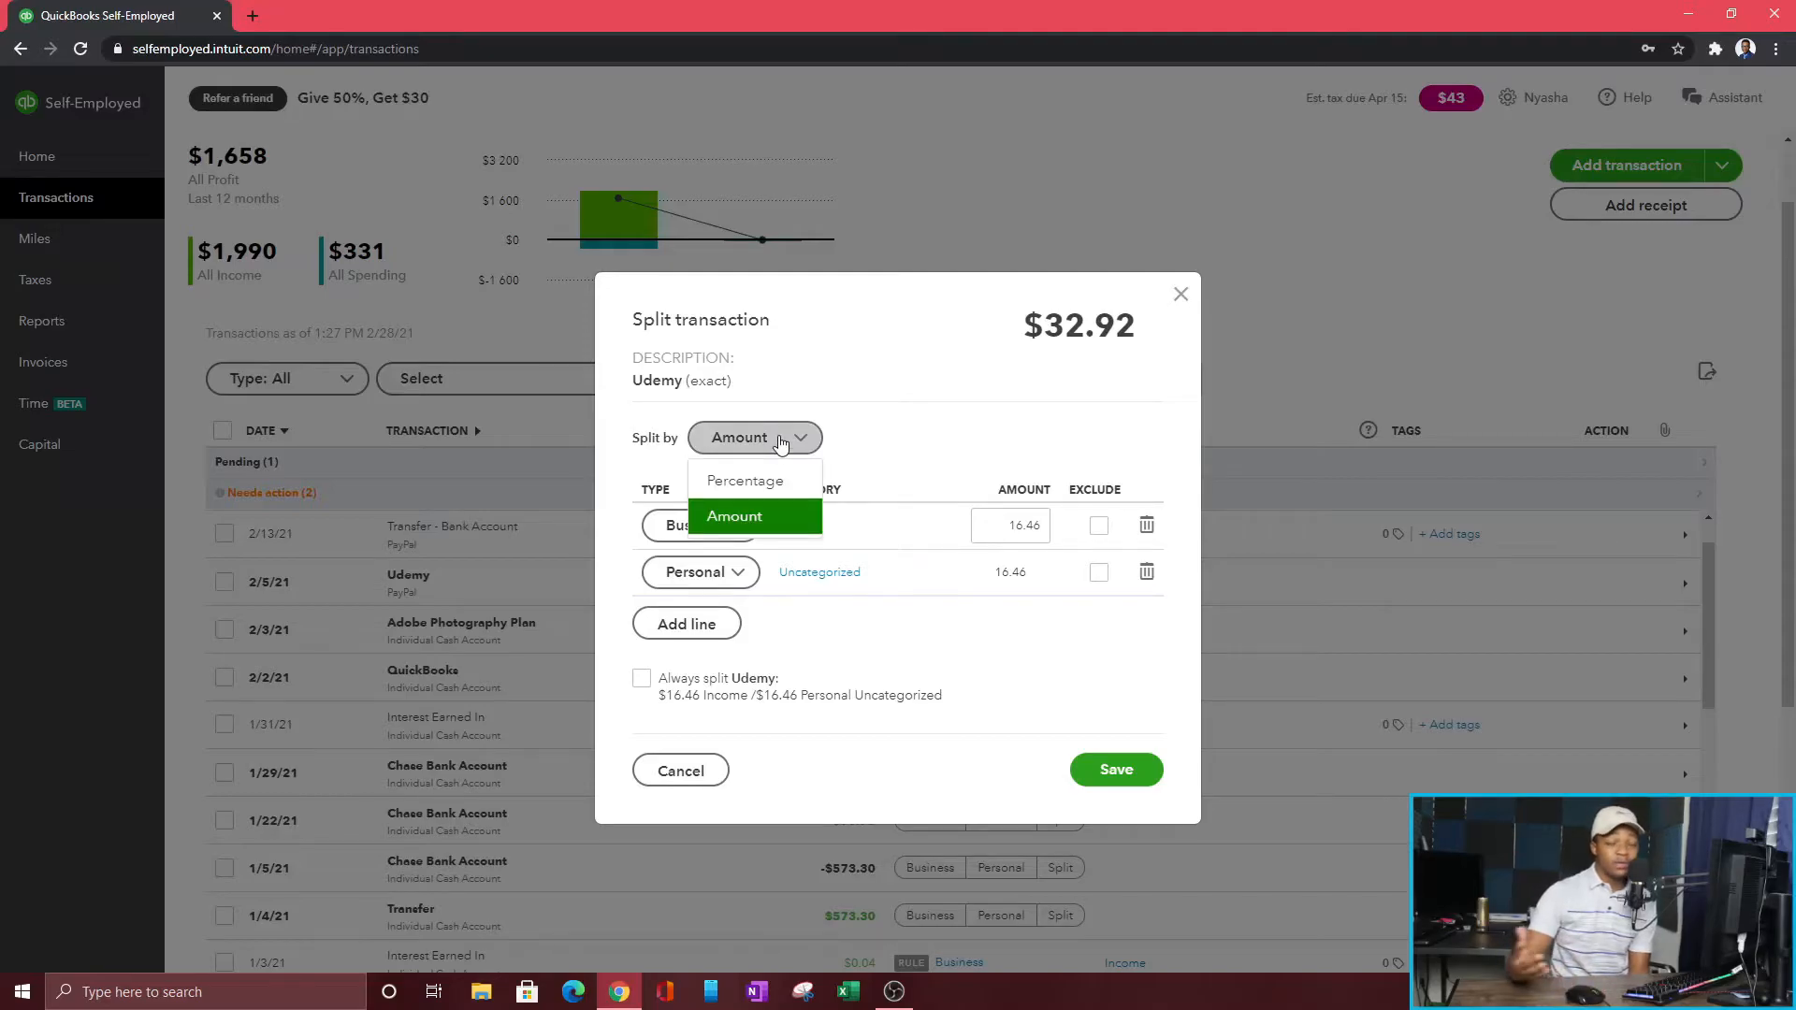
{"action": "left_click", "coordinate": [734, 517]}
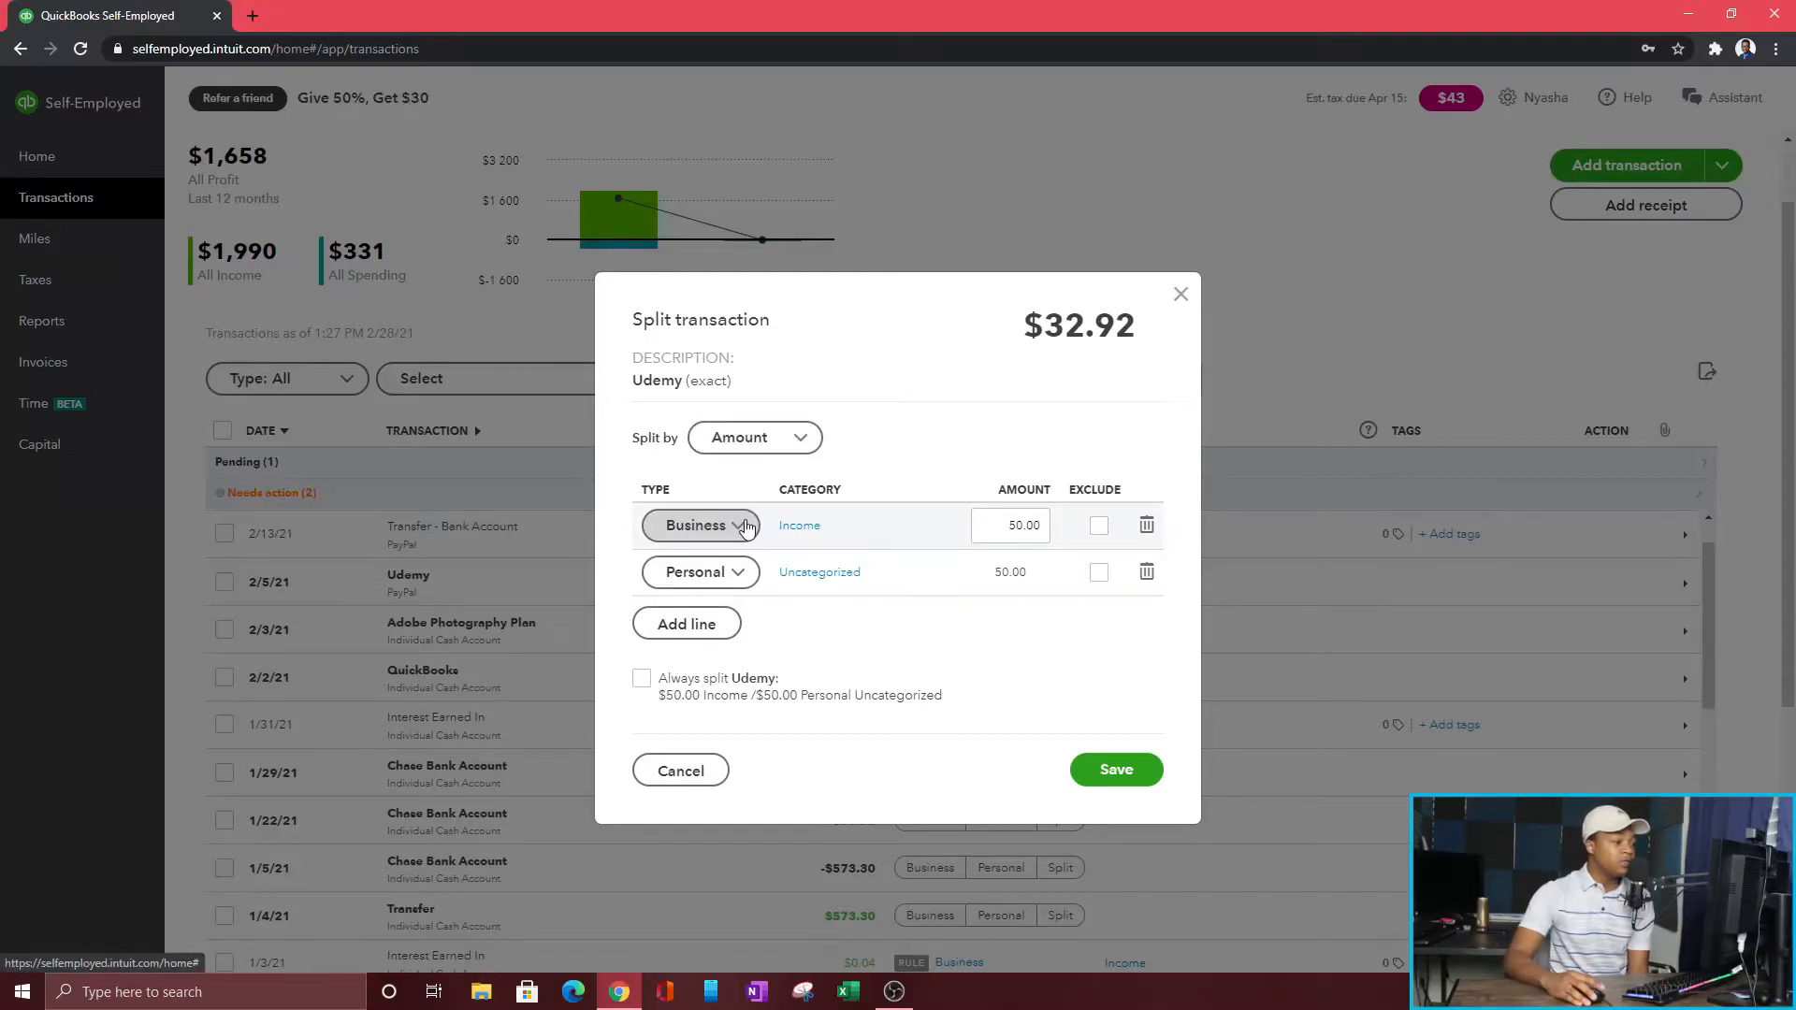
{"action": "left_click", "coordinate": [719, 530]}
{"action": "left_click", "coordinate": [717, 561]}
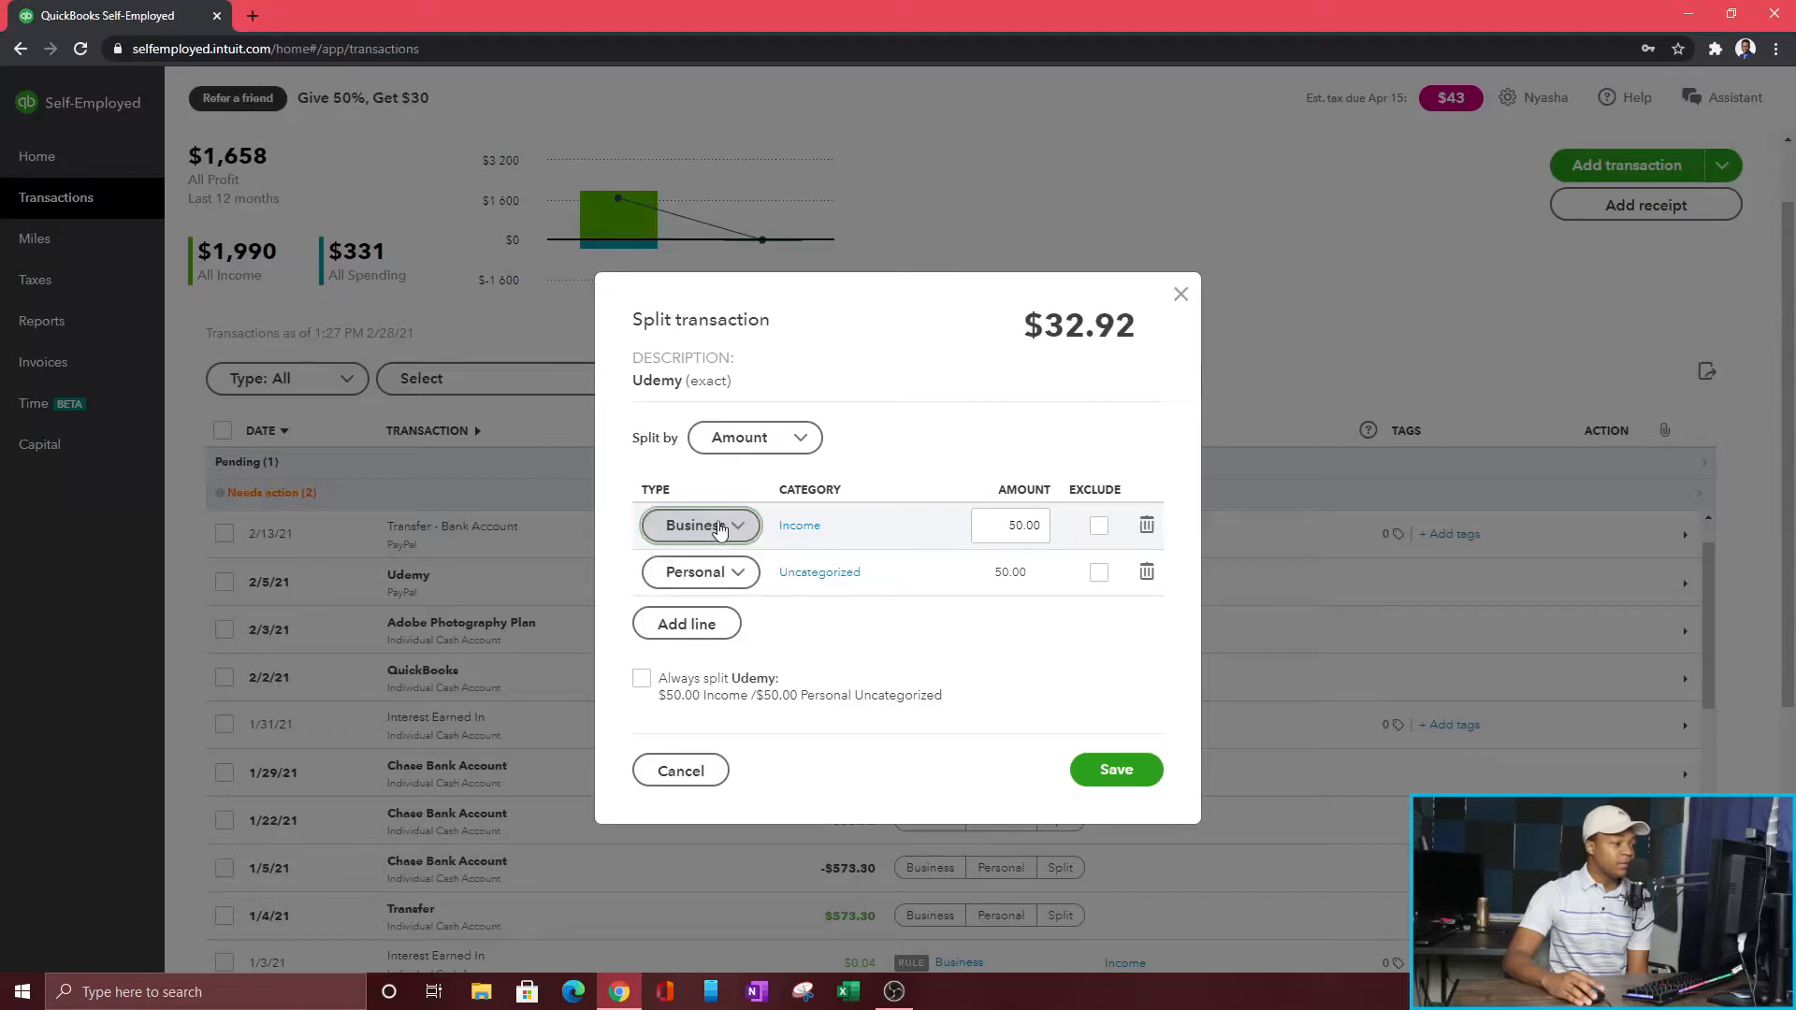
{"action": "left_click", "coordinate": [718, 597]}
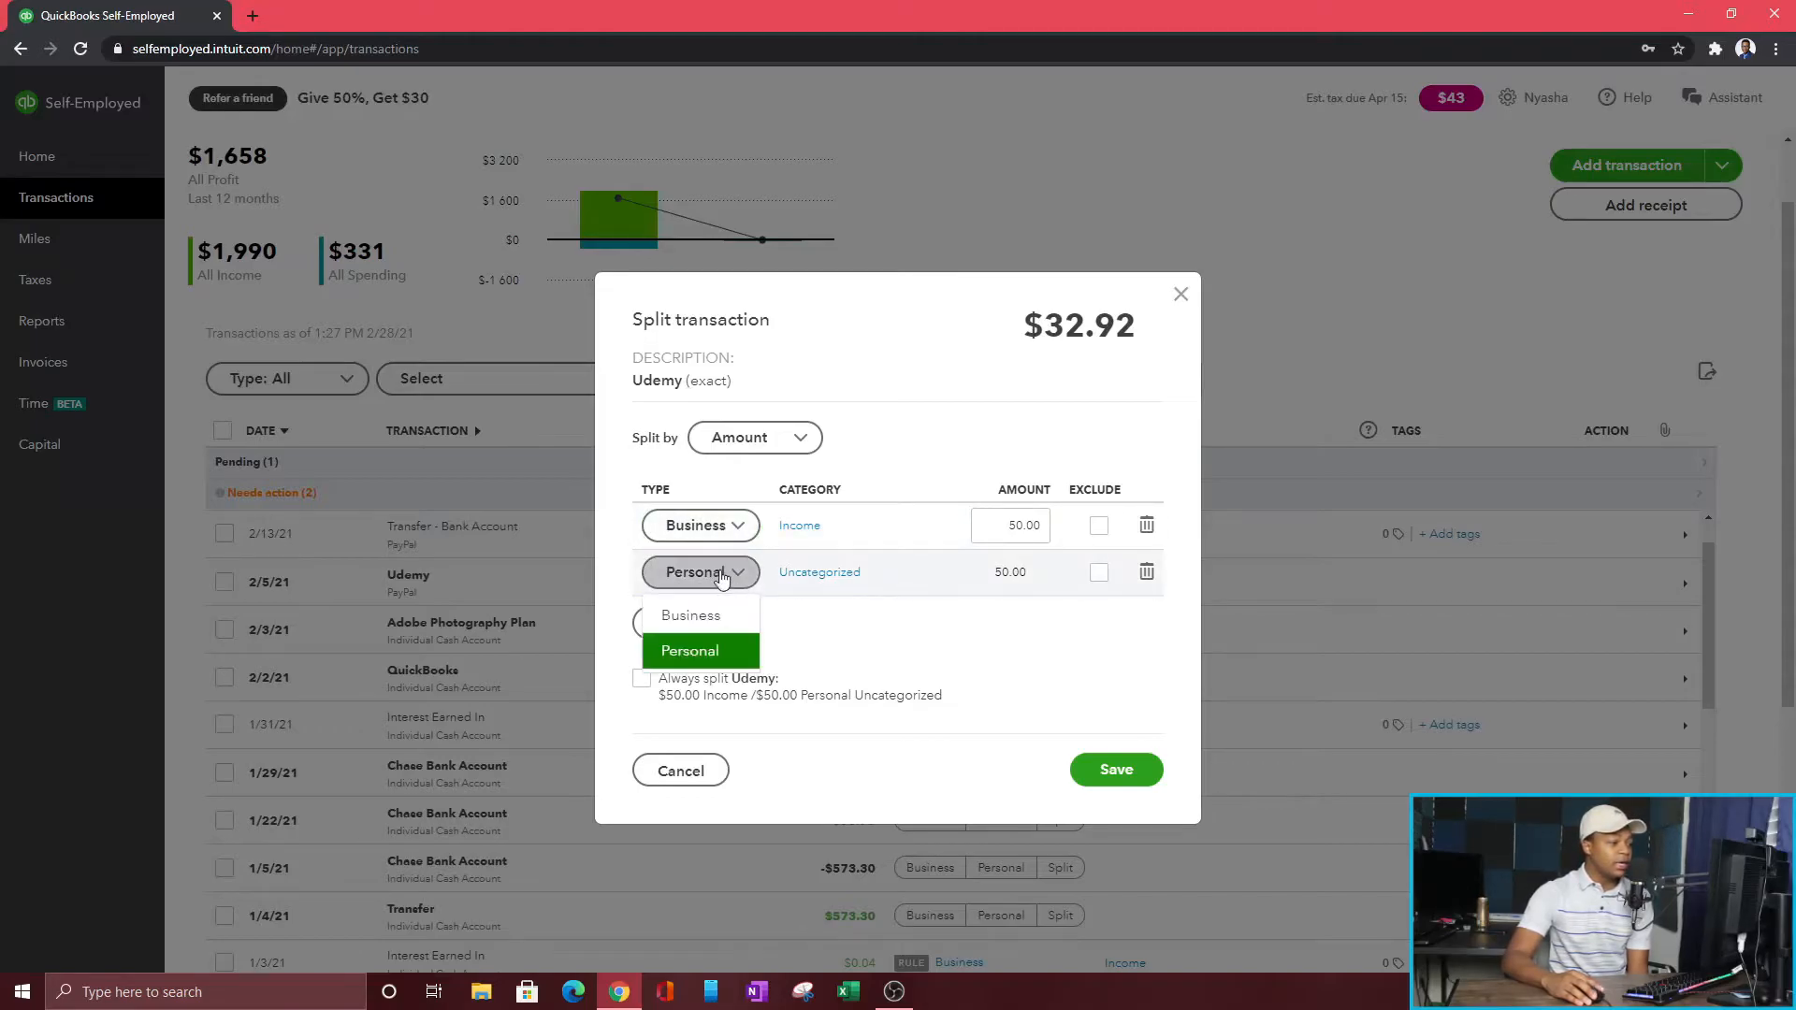
{"action": "left_click", "coordinate": [703, 619]}
{"action": "left_click", "coordinate": [701, 572]}
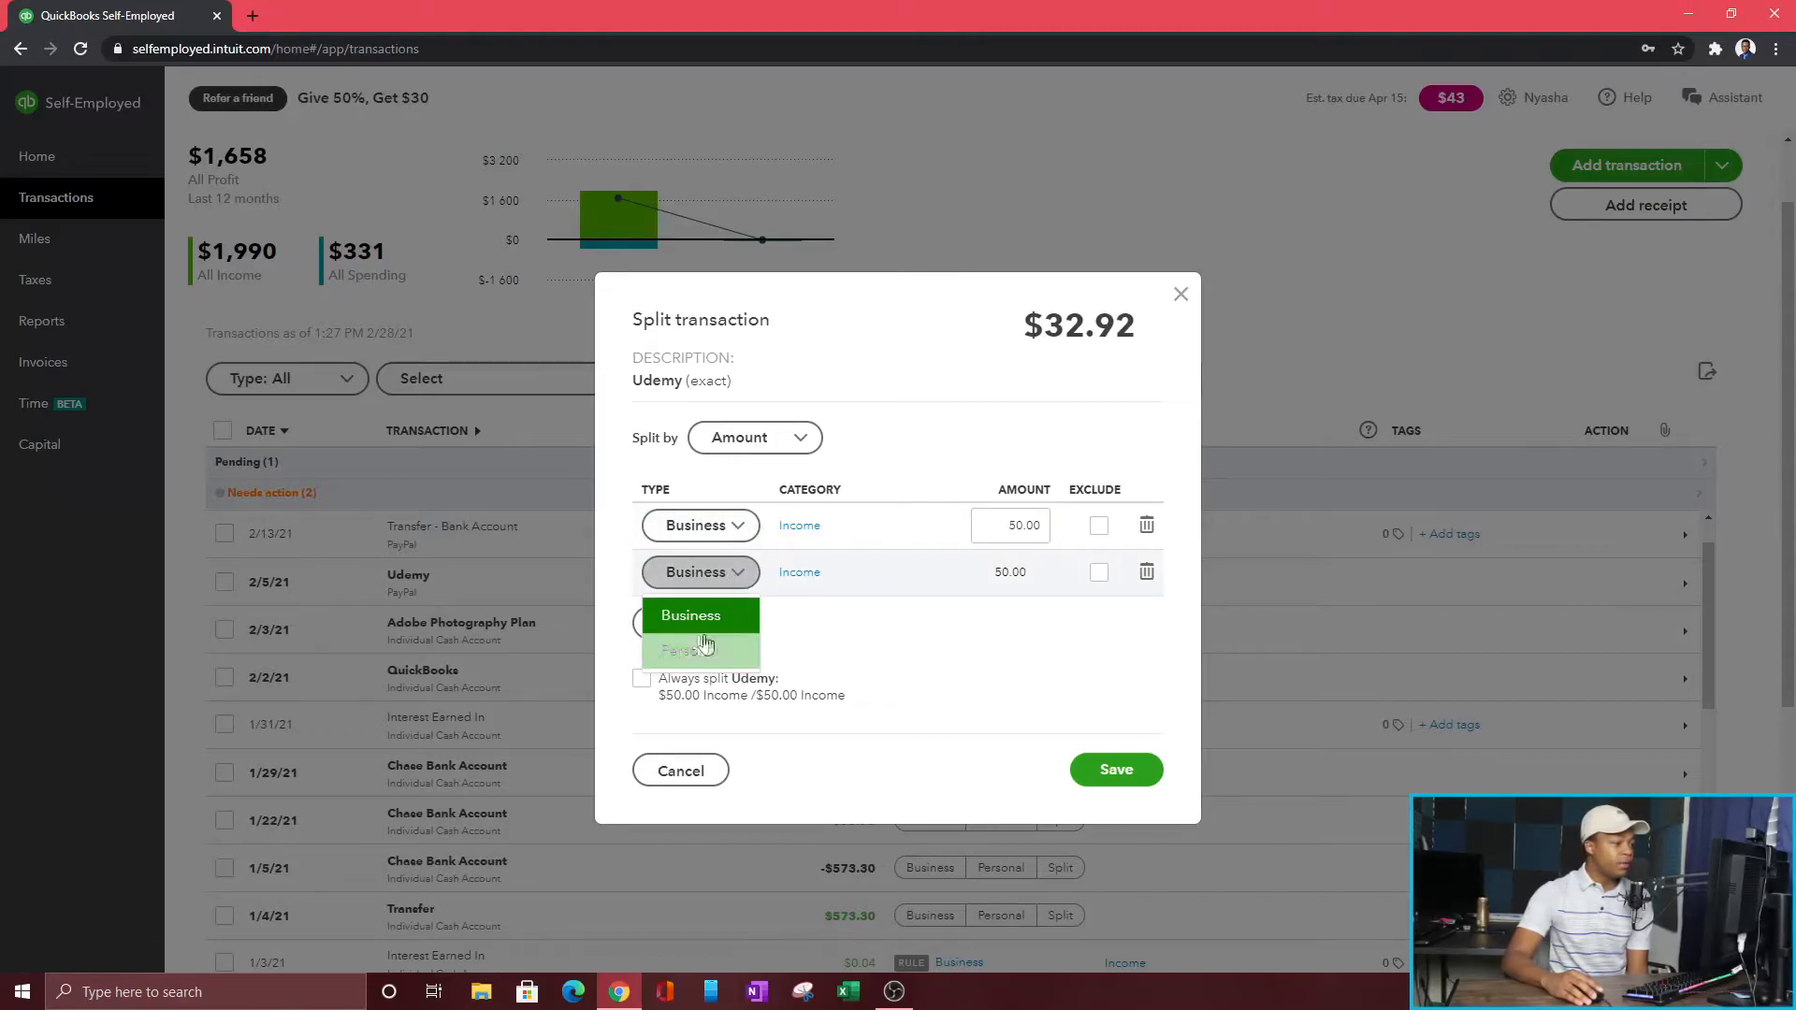
{"action": "left_click", "coordinate": [689, 650]}
Step: Try splitting the Udemy transaction by percentage with 50 for the Business line, and cancel the split
{"action": "left_click", "coordinate": [777, 439]}
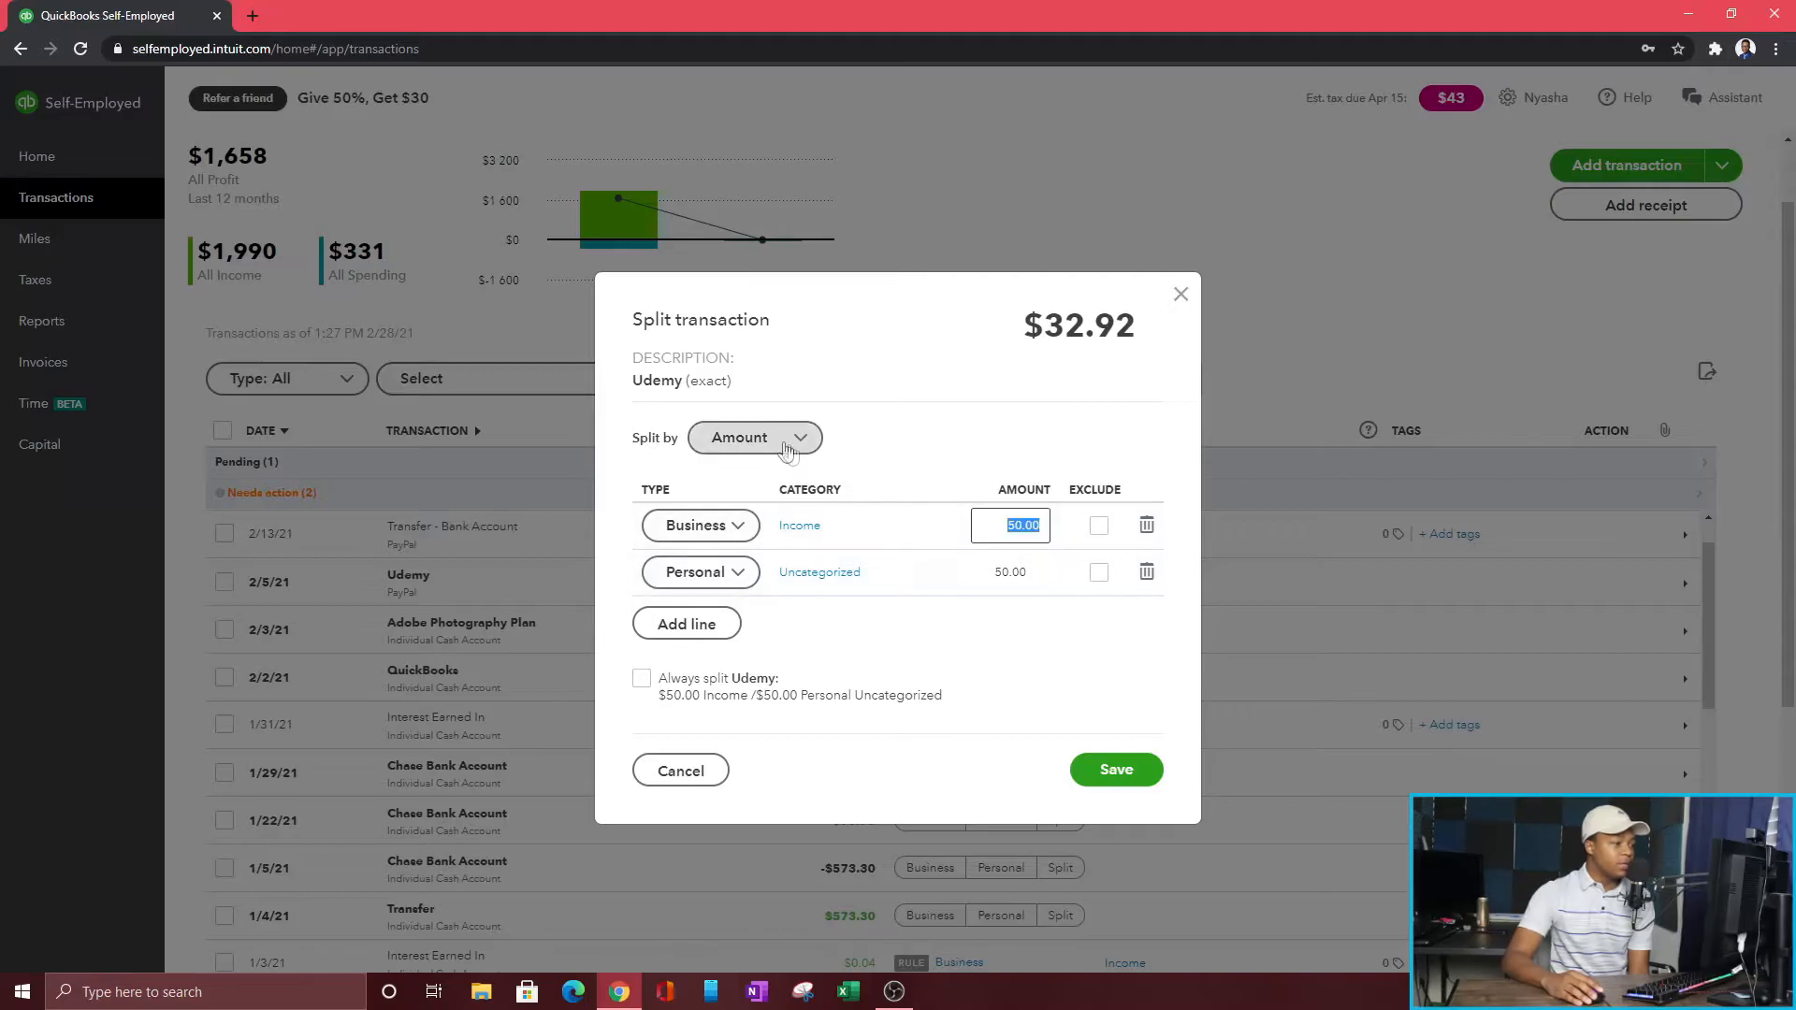
{"action": "left_click", "coordinate": [784, 492]}
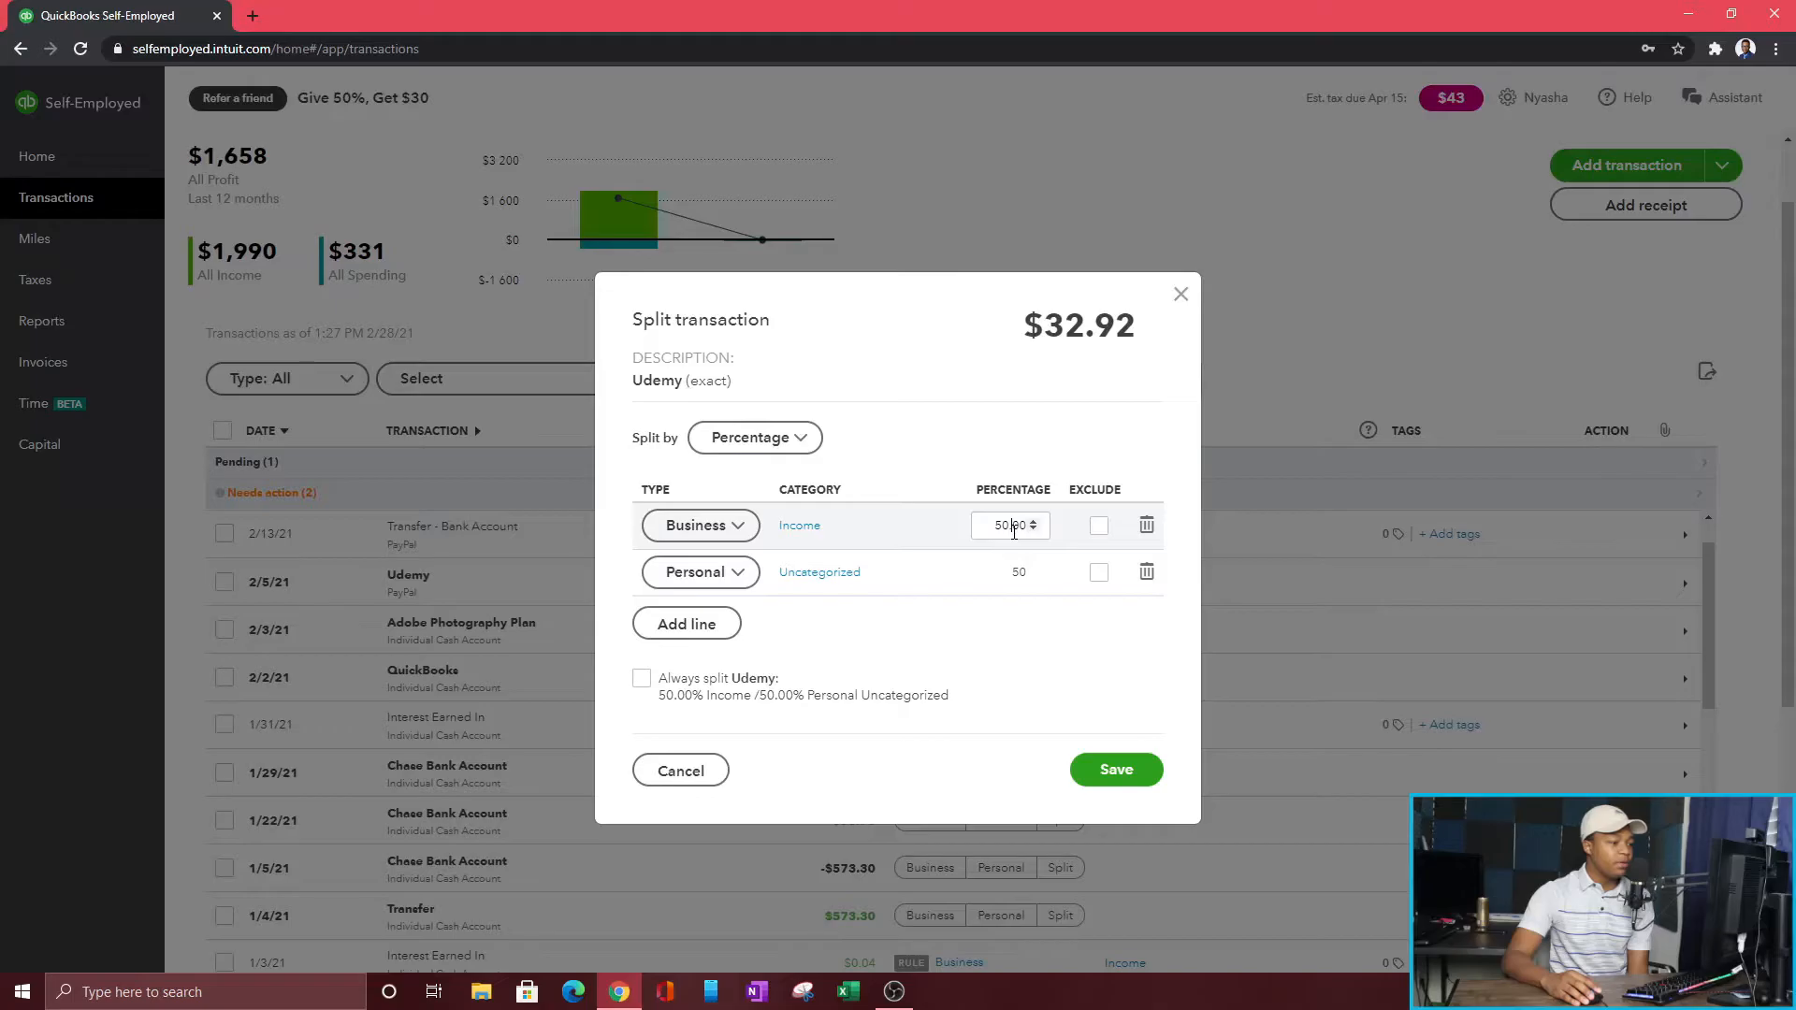
{"action": "left_click_drag", "start_coordinate": [995, 525], "coordinate": [1055, 527]}
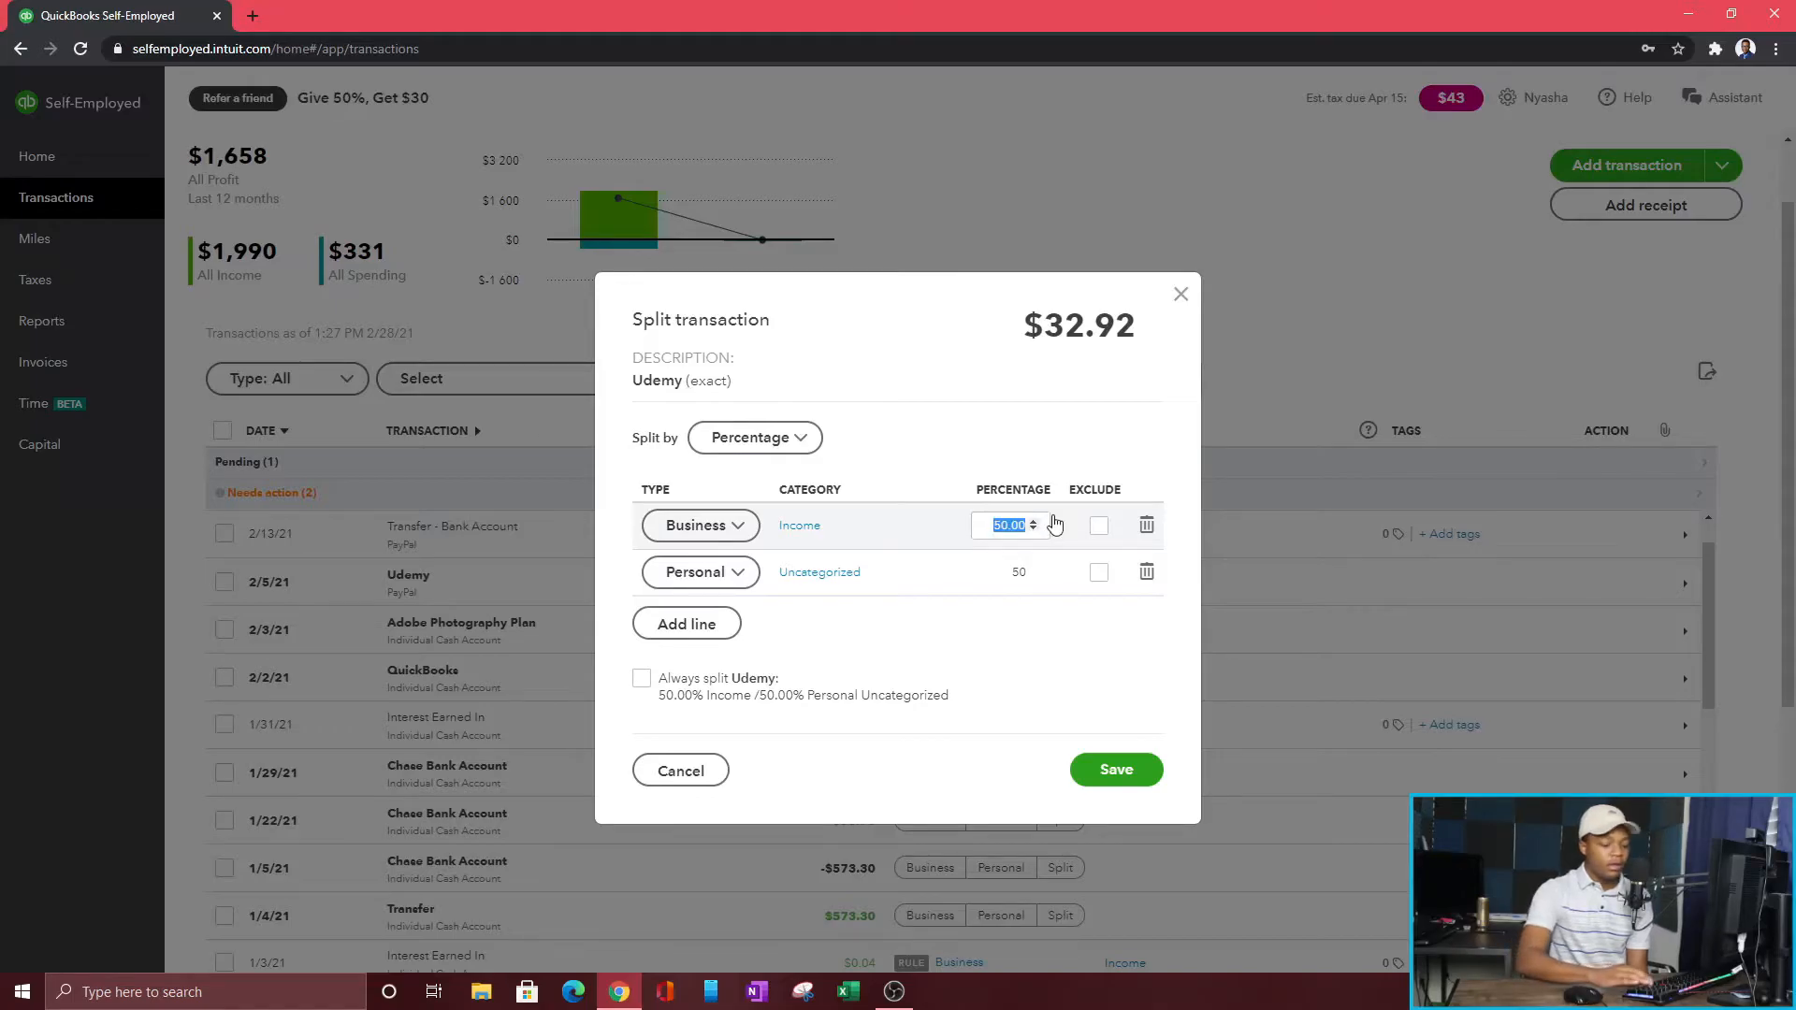
{"action": "type", "text": "50"}
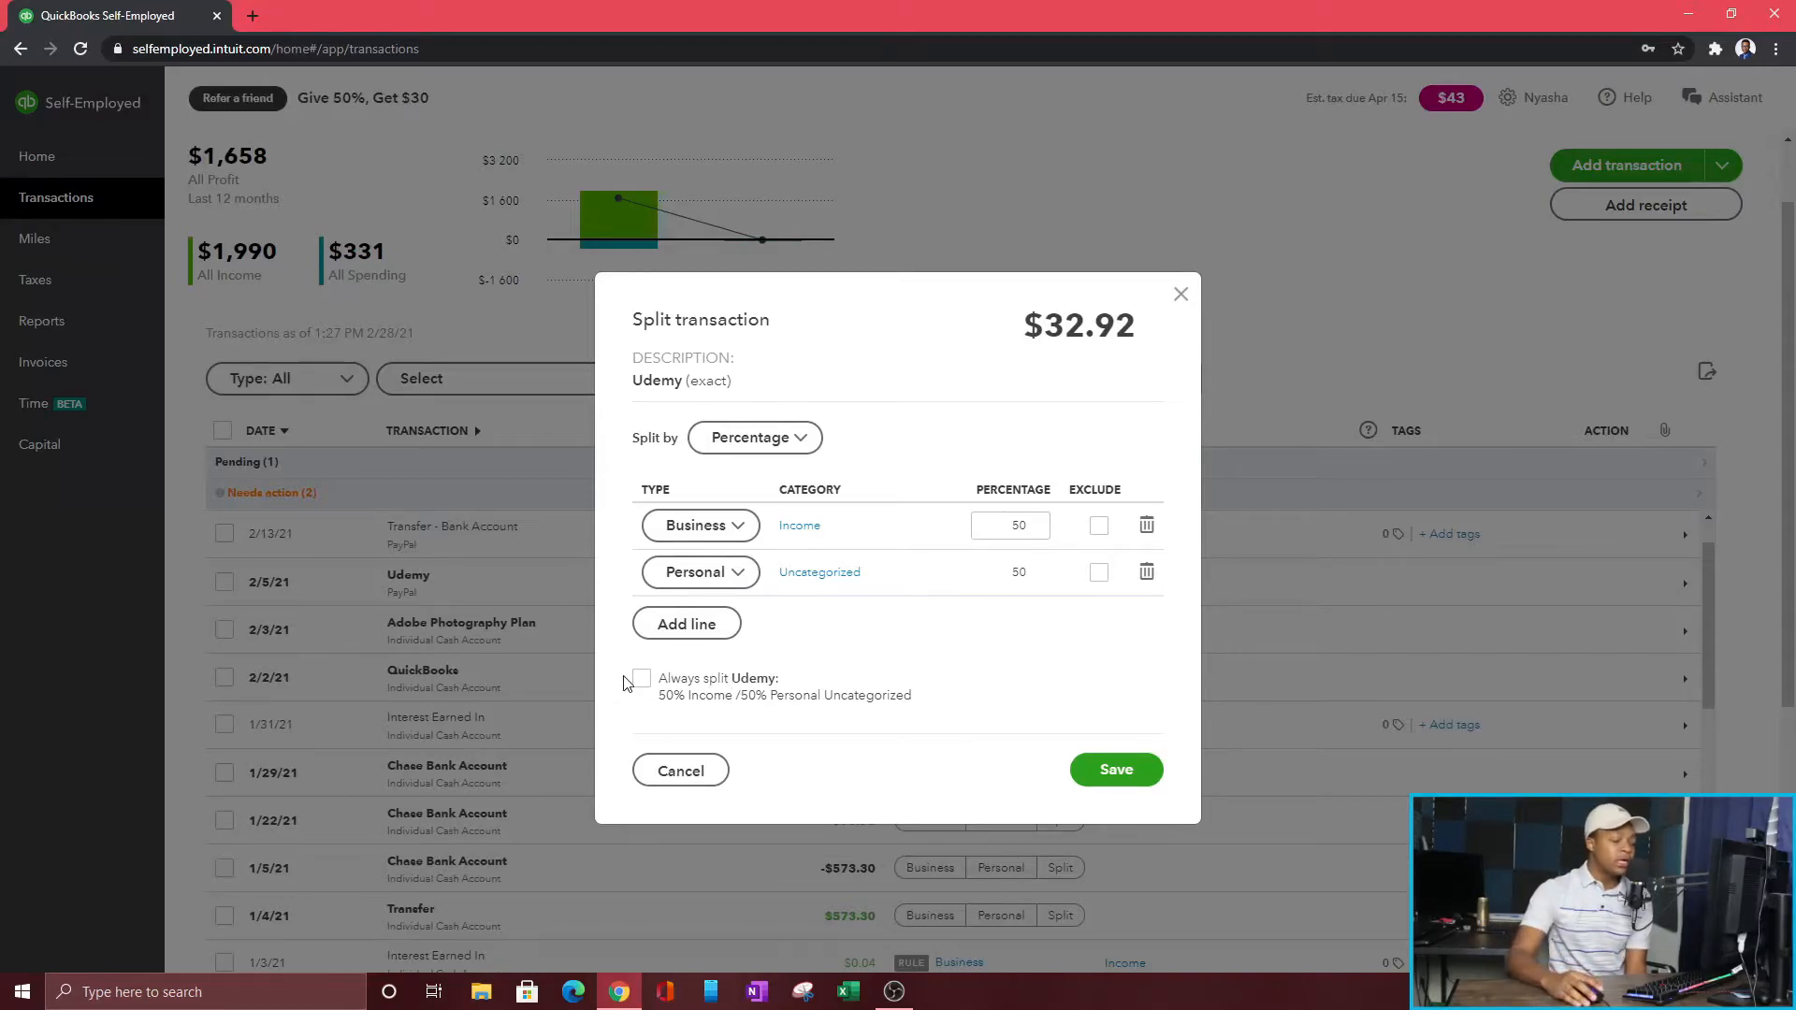
{"action": "left_click", "coordinate": [682, 777]}
Step: View the split options for the 2/3/21 Adobe Photography Plan transaction and leave them without saving
{"action": "scroll", "coordinate": [571, 558], "scroll_direction": "down", "scroll_amount": 1}
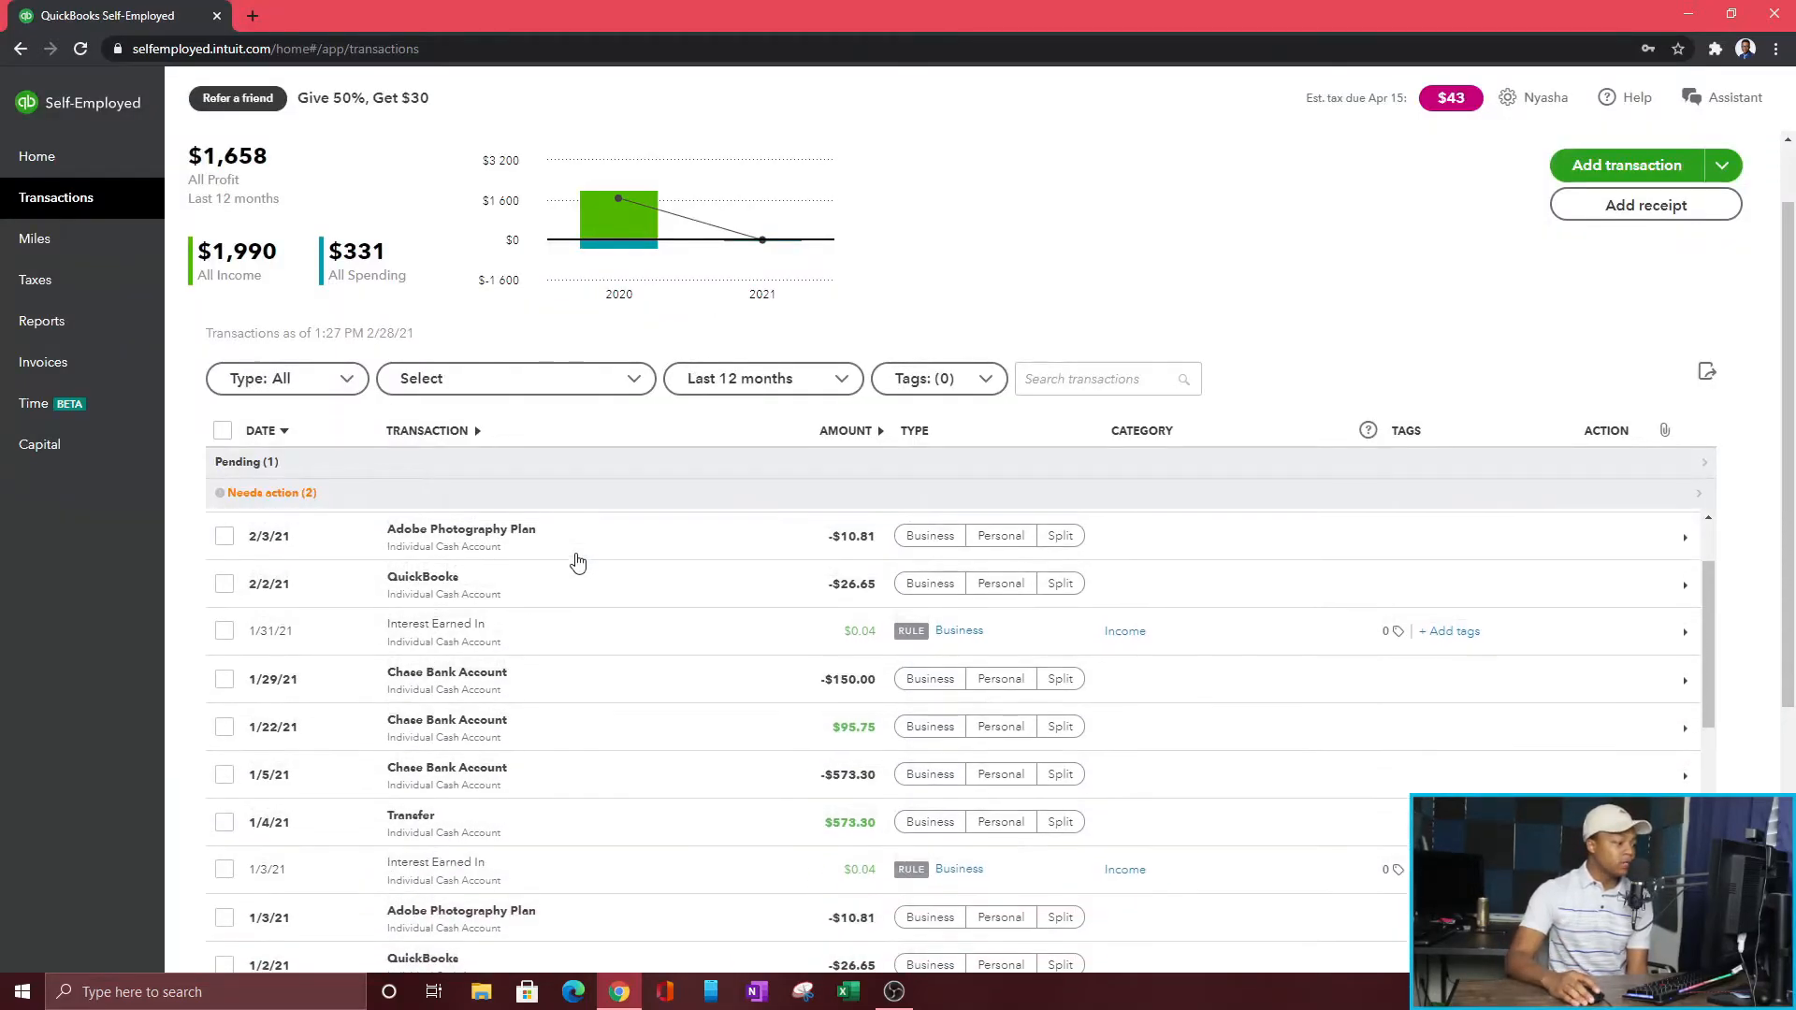
{"action": "left_click", "coordinate": [1060, 536]}
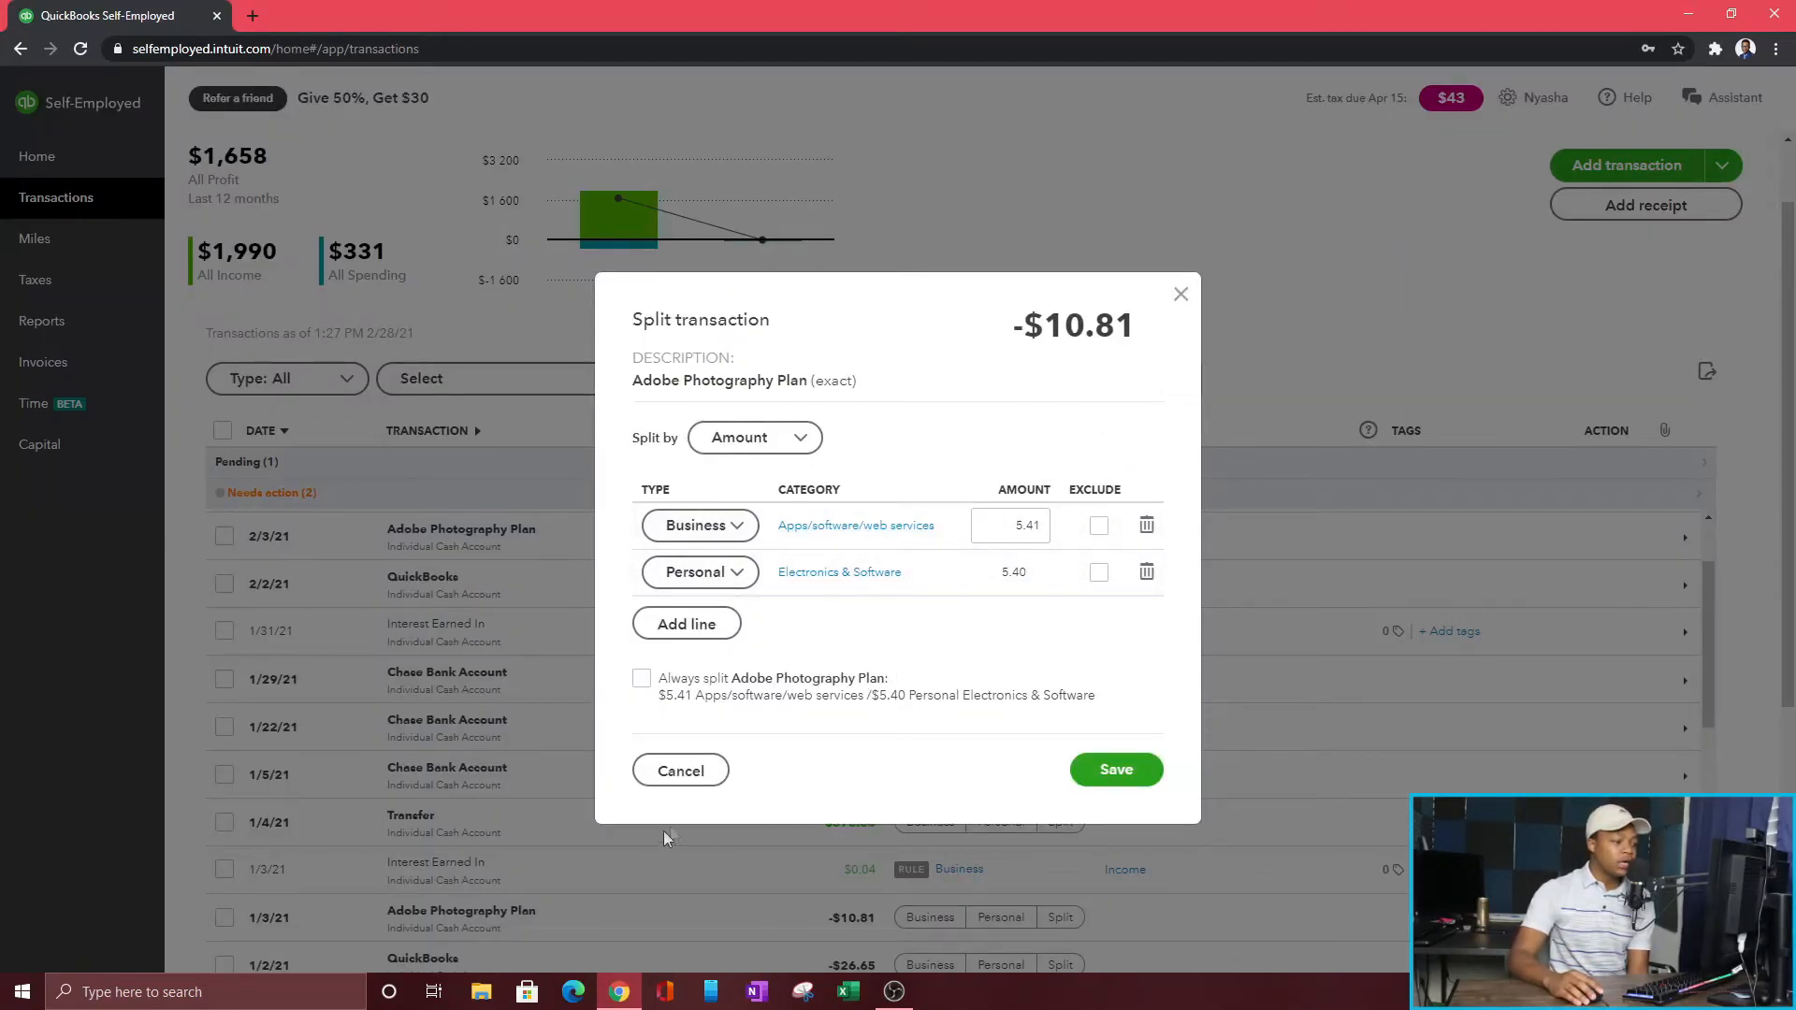
{"action": "left_click", "coordinate": [661, 772]}
{"action": "scroll", "coordinate": [767, 496], "scroll_direction": "up", "scroll_amount": 2}
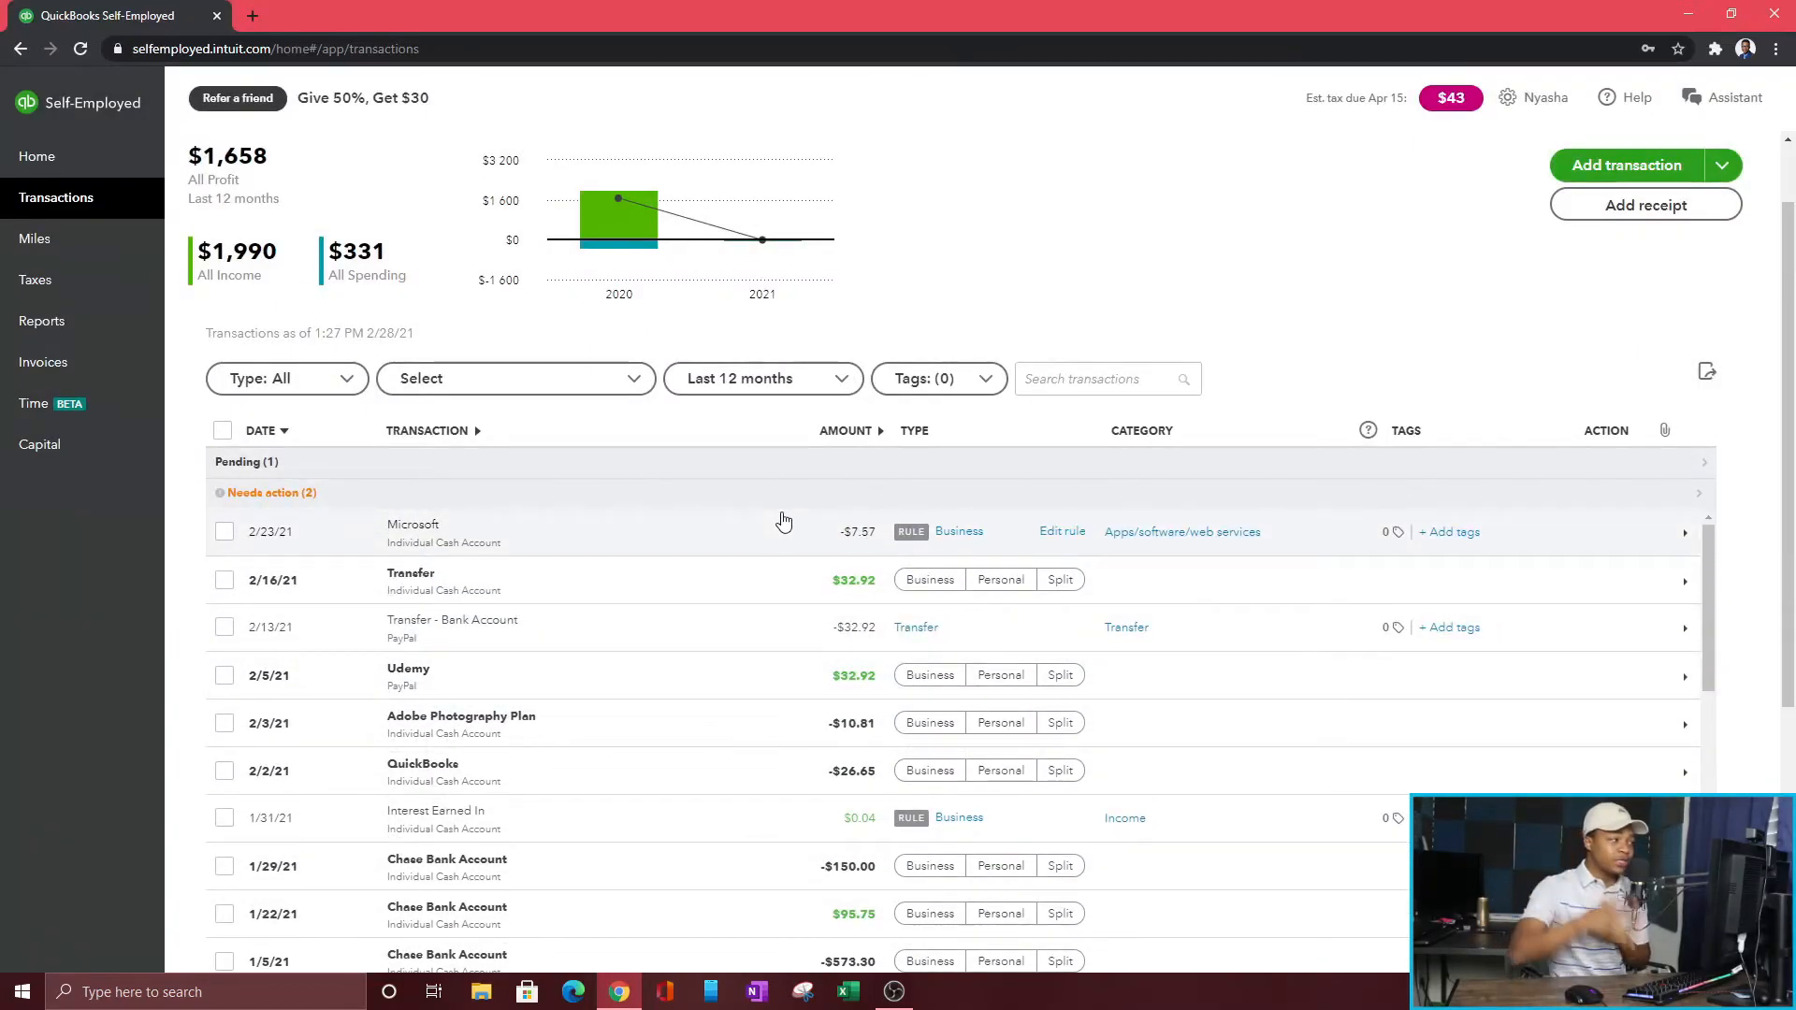
Step: On the Miles page, view the manual trip entry form and the vehicle and trip import options
{"action": "left_click", "coordinate": [64, 236]}
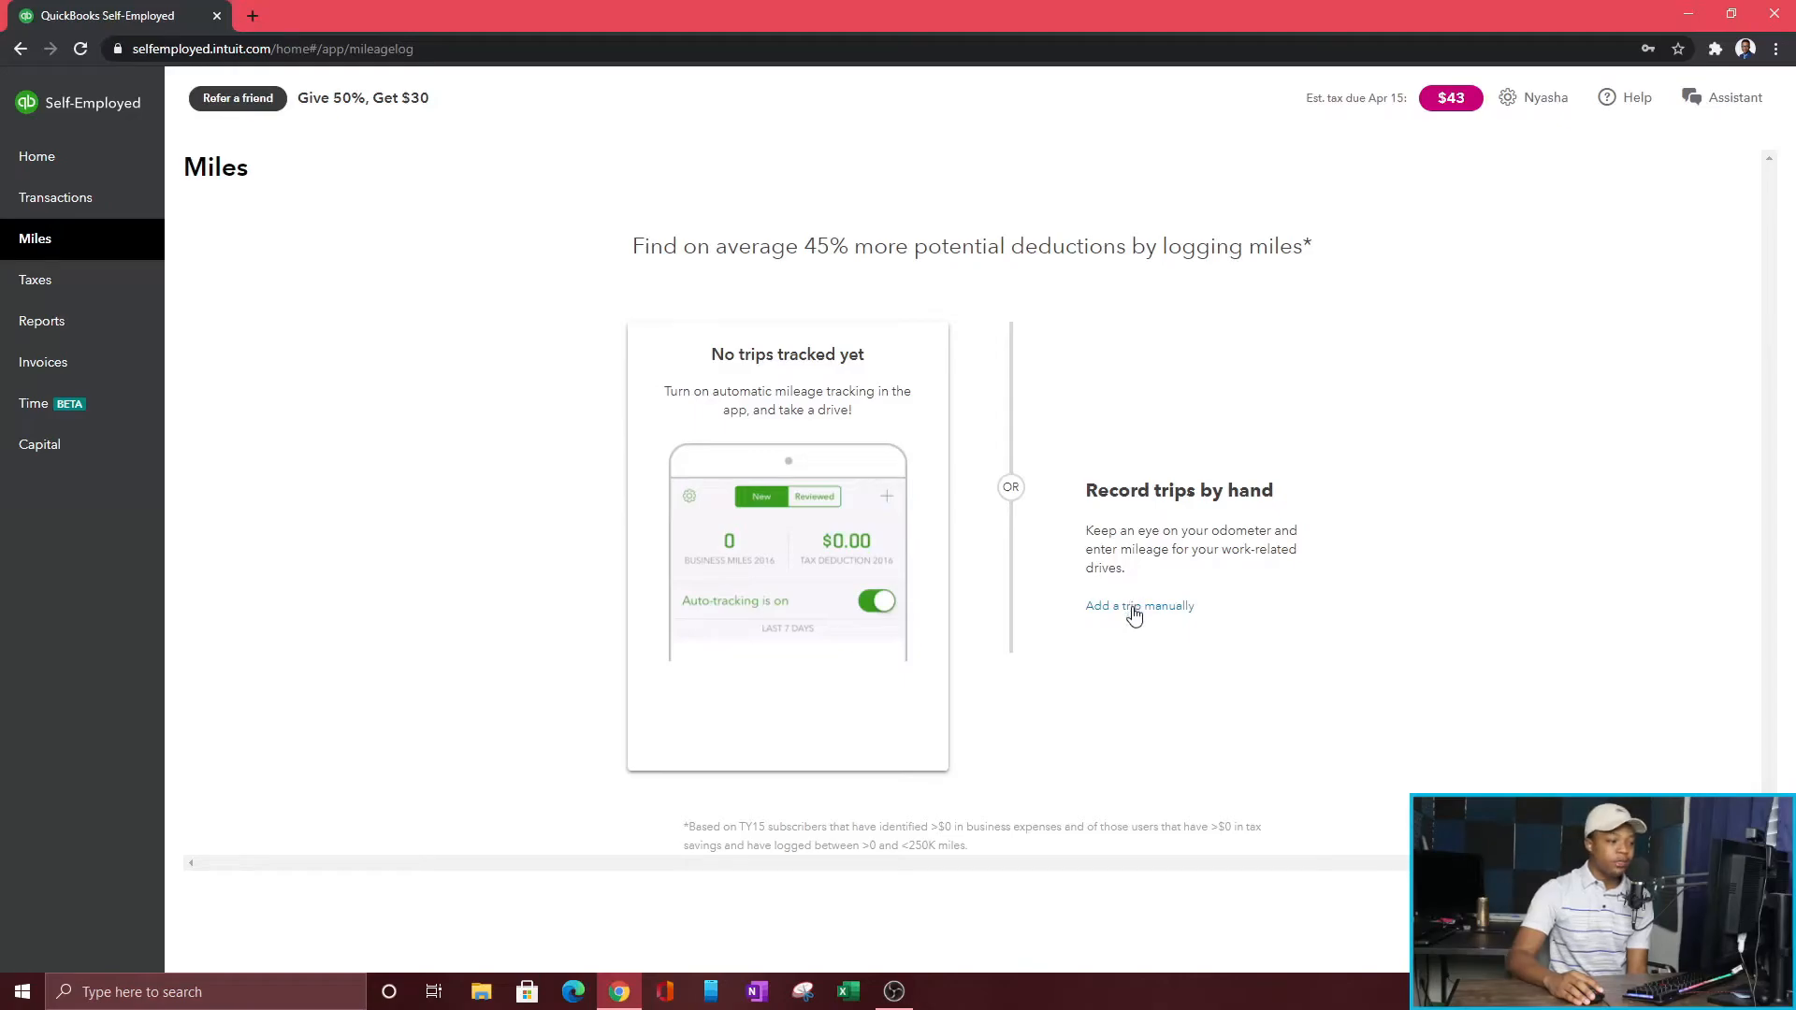
{"action": "left_click", "coordinate": [1133, 610]}
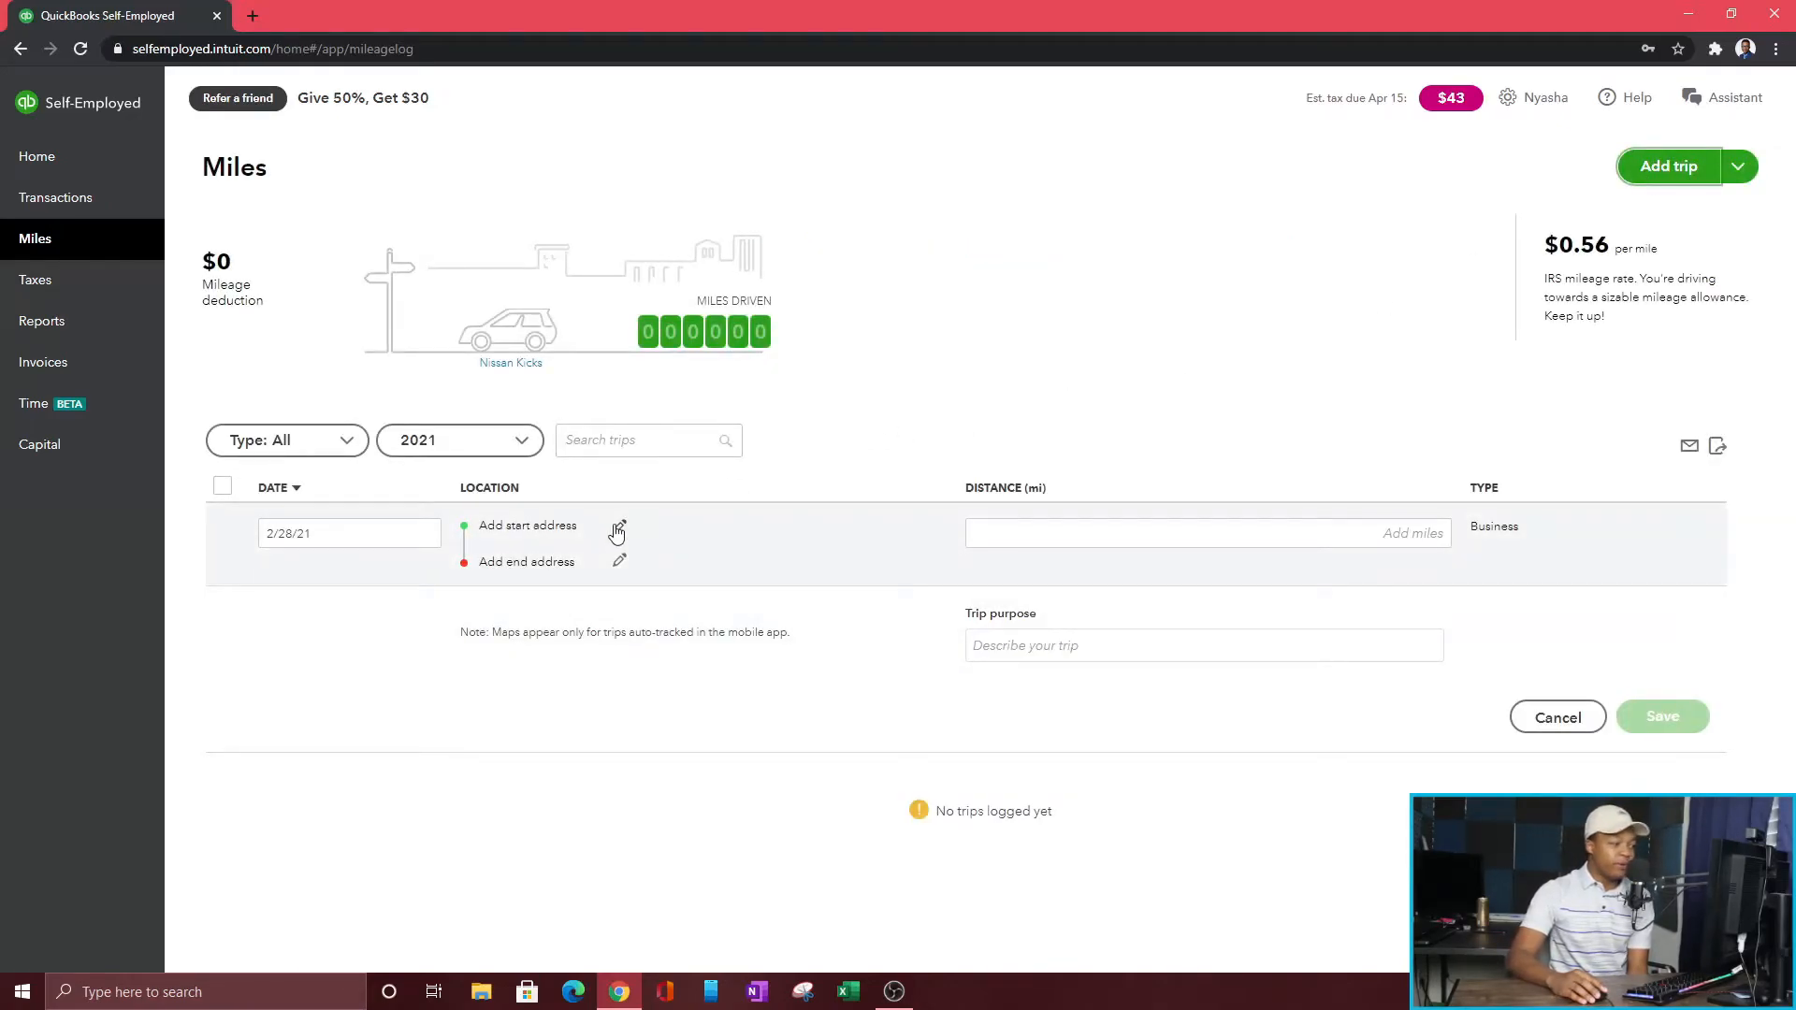
{"action": "left_click", "coordinate": [1160, 534]}
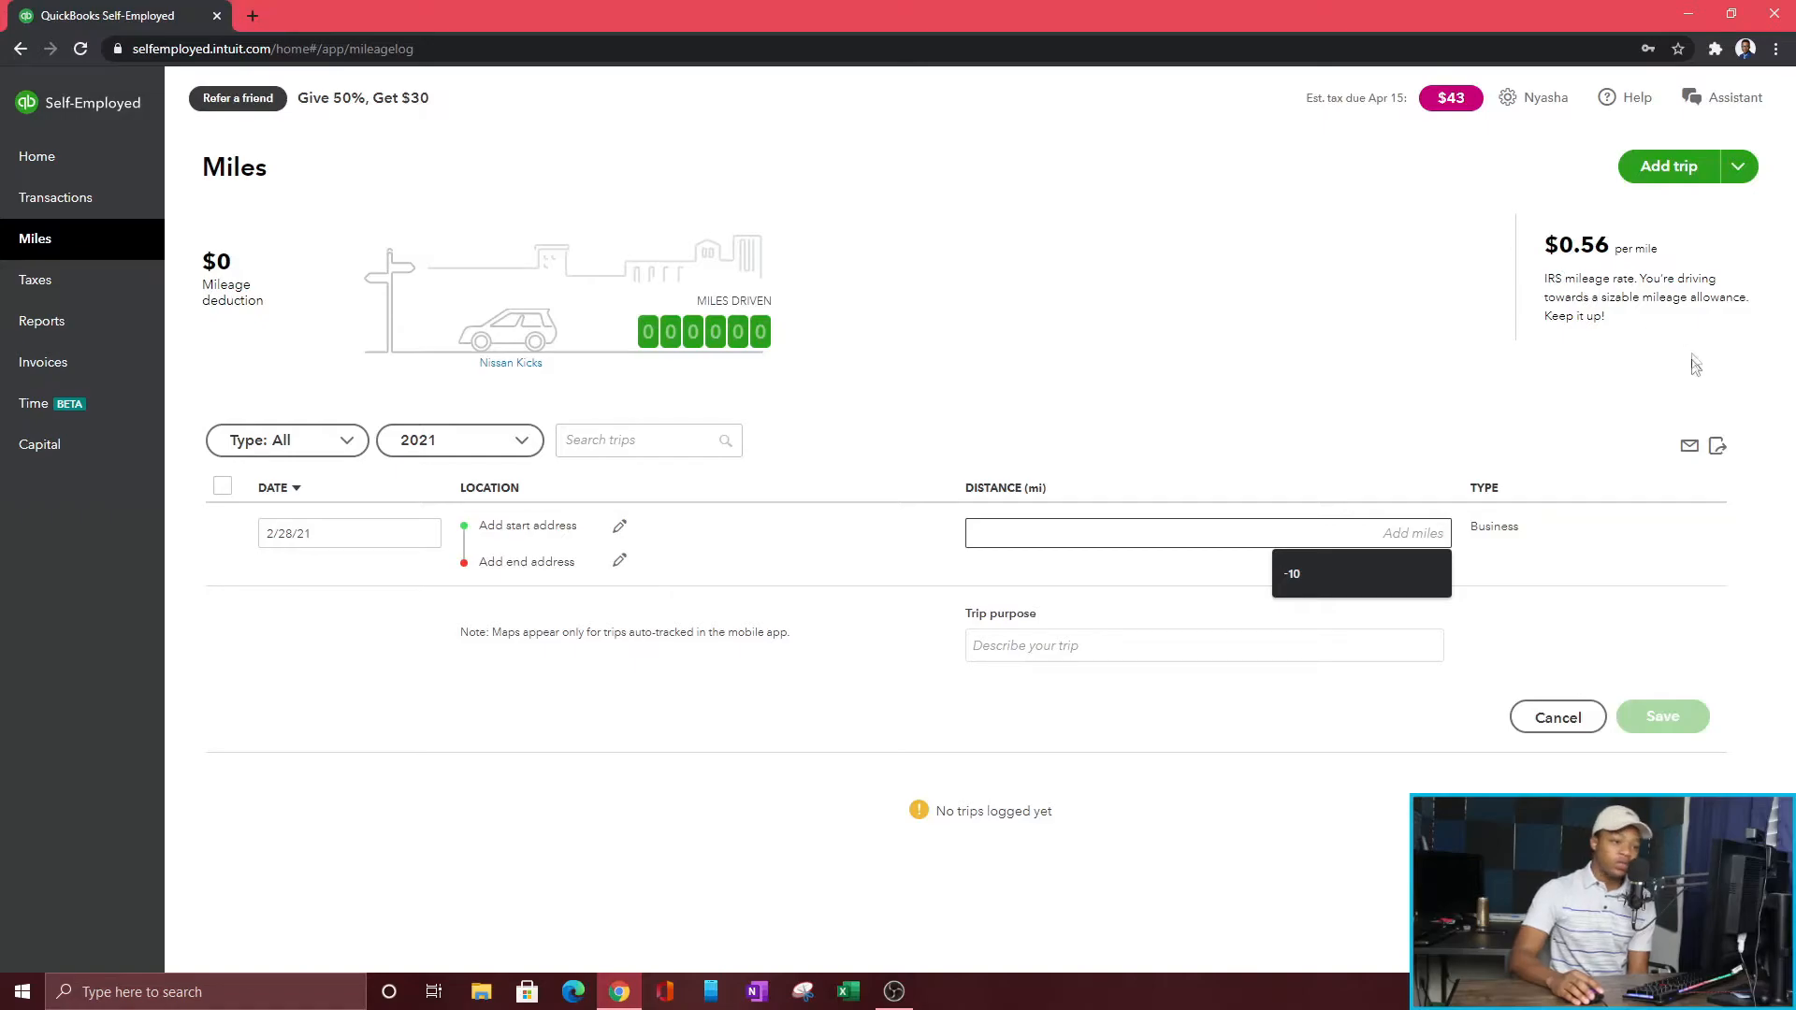
{"action": "left_click", "coordinate": [1739, 168]}
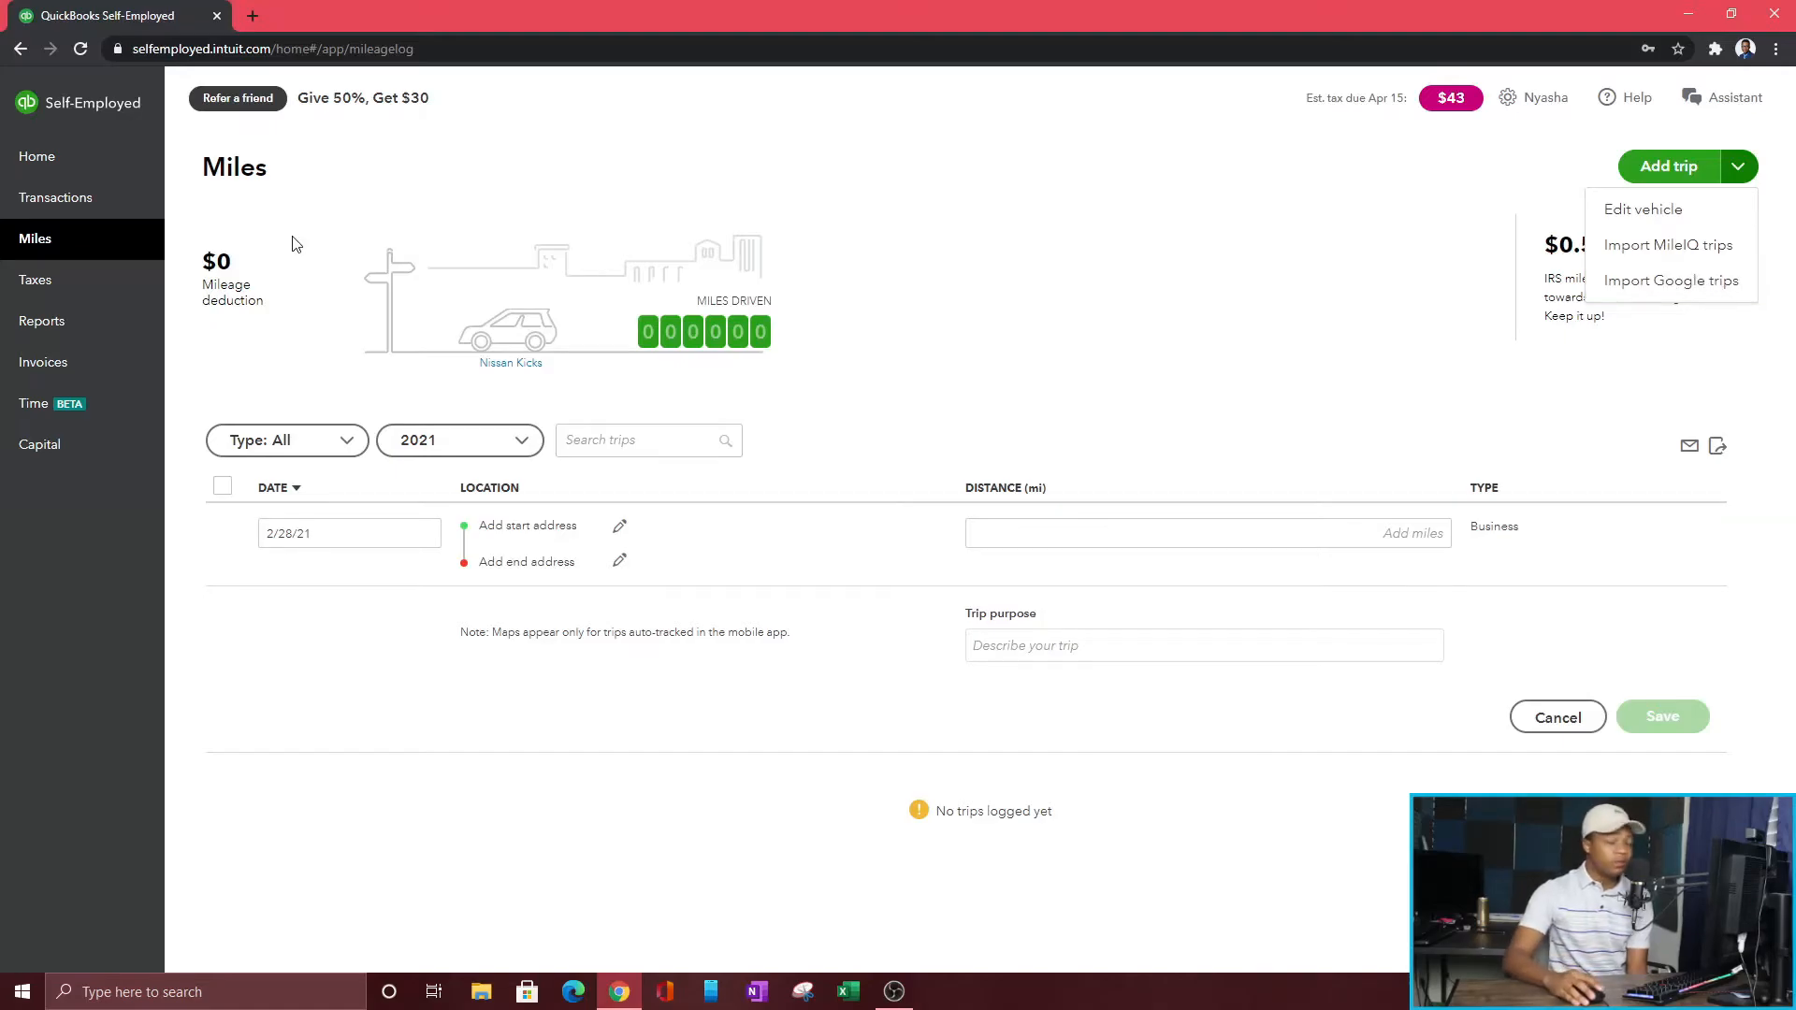
Step: Review the annual Taxes page, including the tax checklist, financial summary, Schedule C deductions, other deductions and estimated tax payments
{"action": "left_click", "coordinate": [43, 282]}
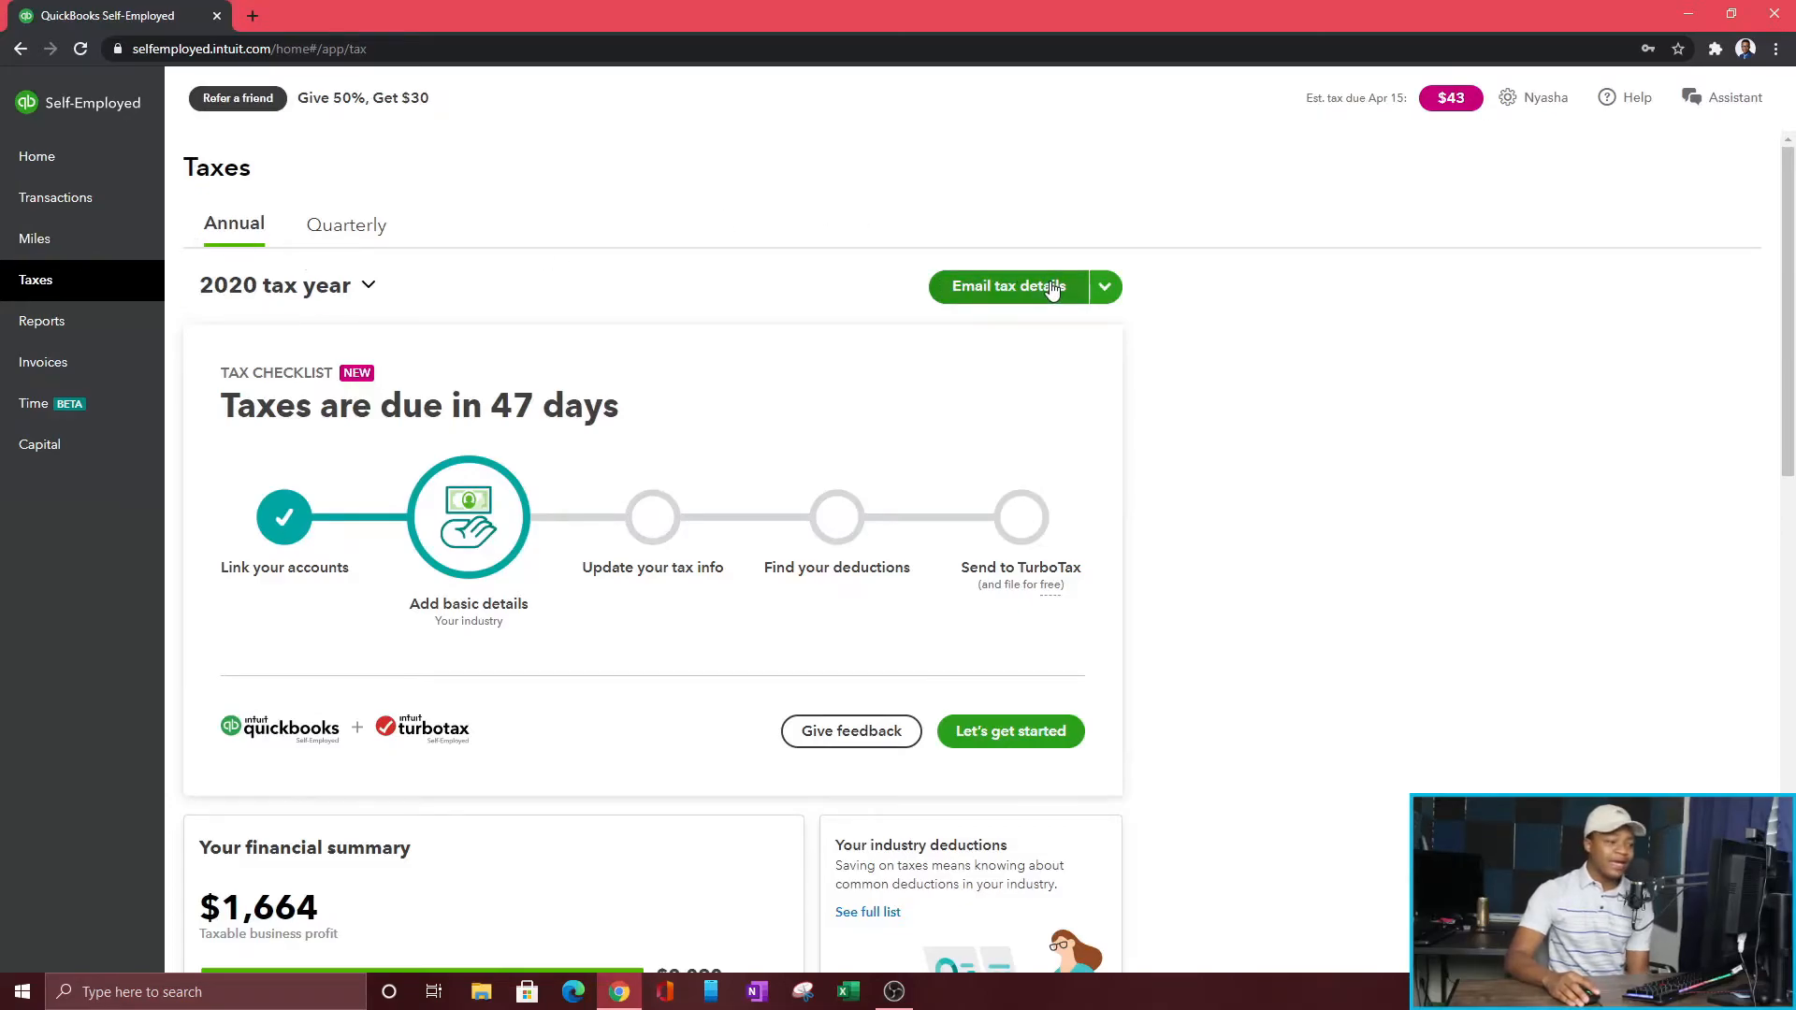
{"action": "scroll", "coordinate": [573, 289], "scroll_direction": "down", "scroll_amount": 4}
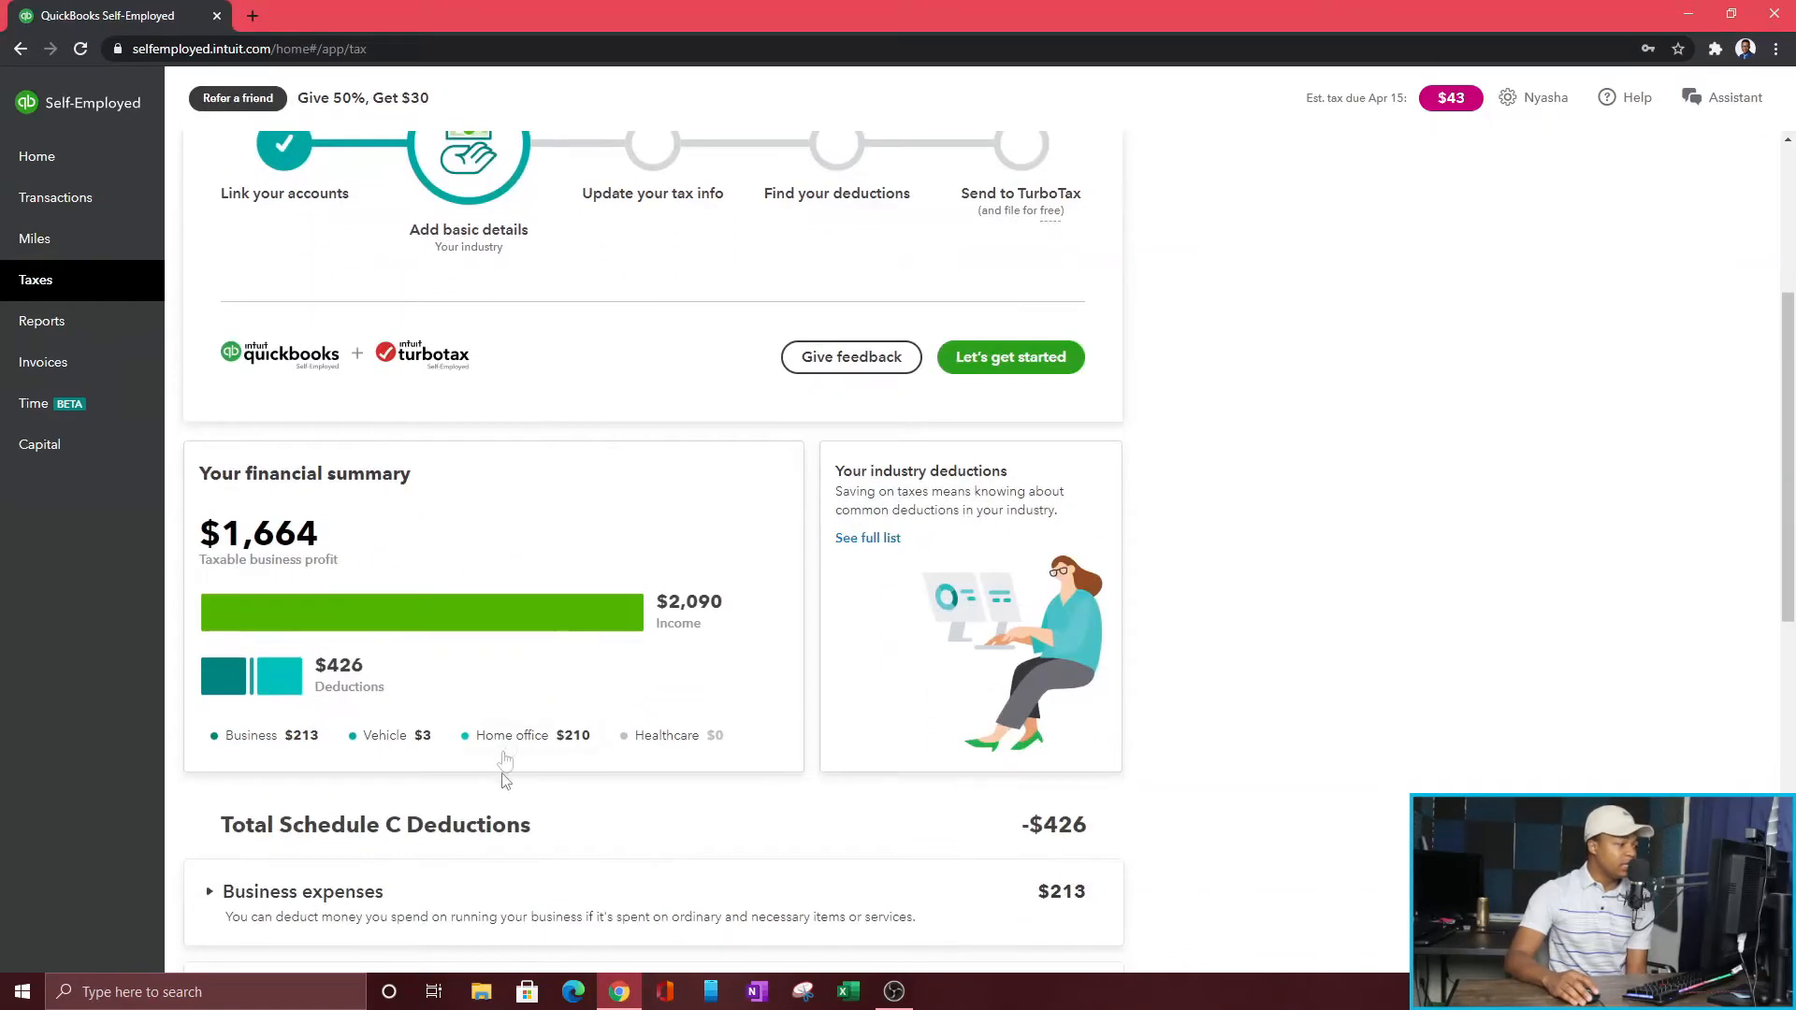
{"action": "scroll", "coordinate": [637, 484], "scroll_direction": "down", "scroll_amount": 3}
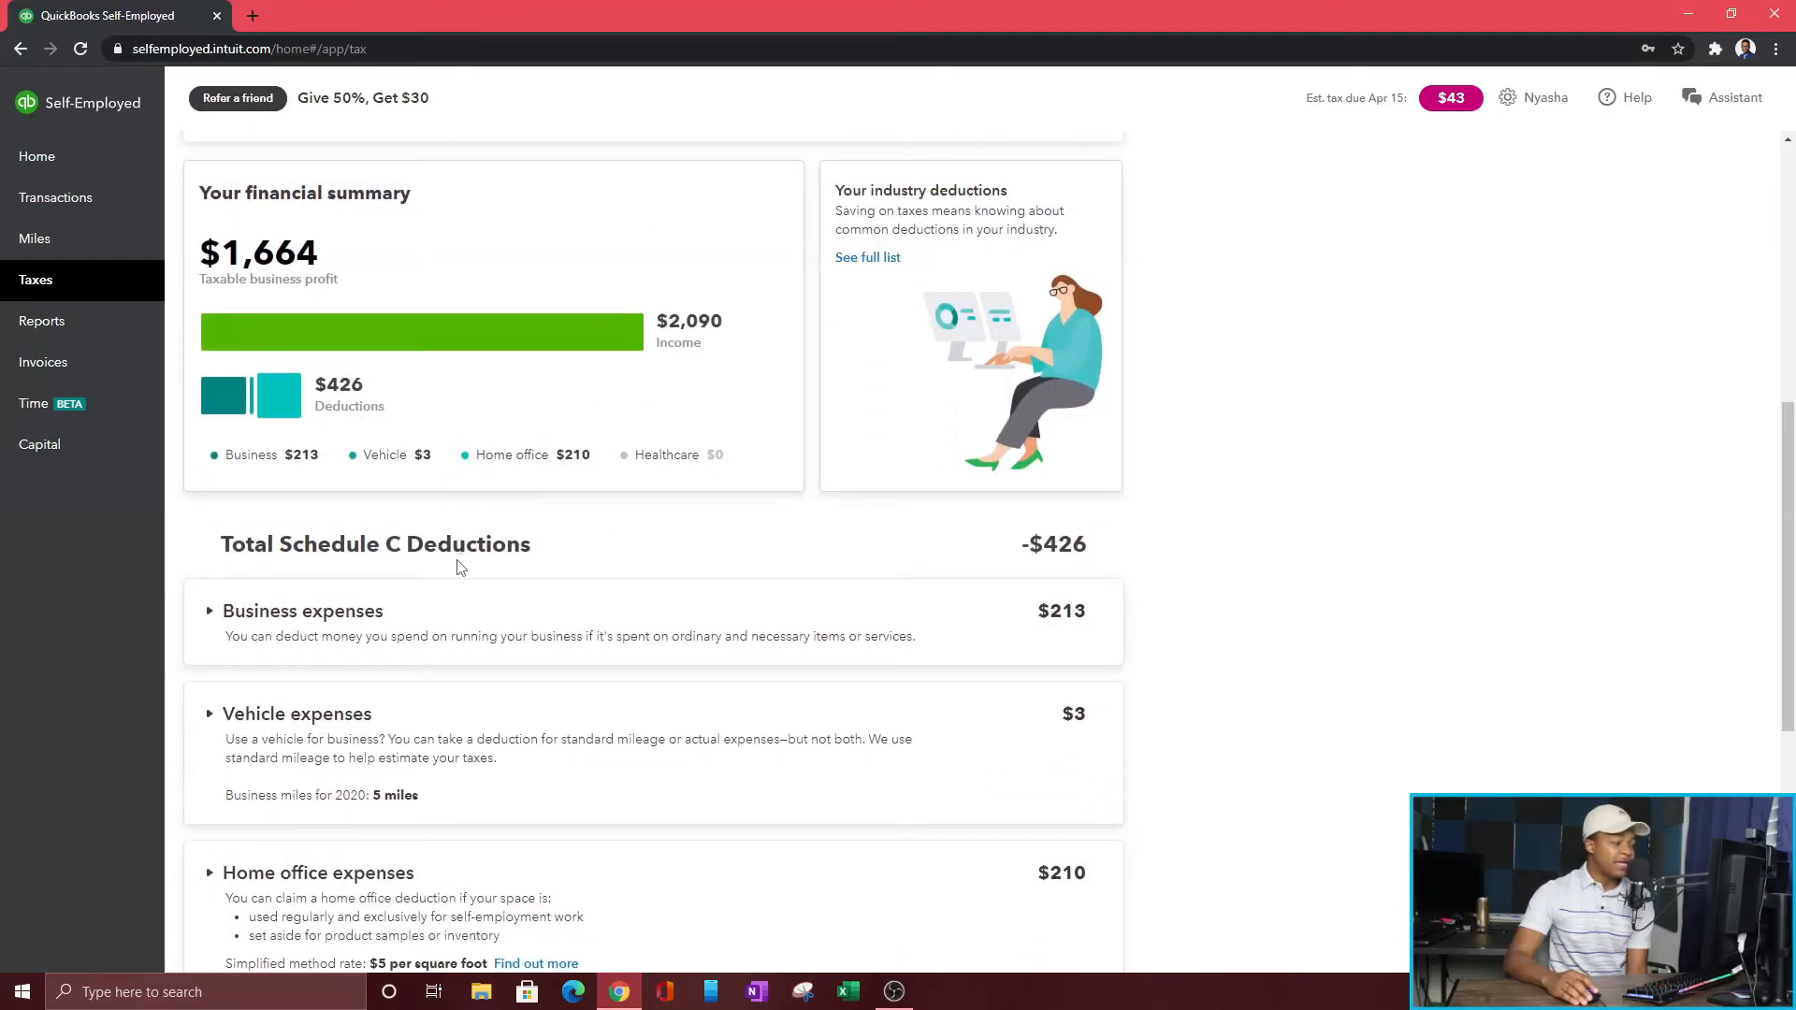
{"action": "scroll", "coordinate": [622, 552], "scroll_direction": "down", "scroll_amount": 1}
{"action": "scroll", "coordinate": [627, 553], "scroll_direction": "down", "scroll_amount": 1}
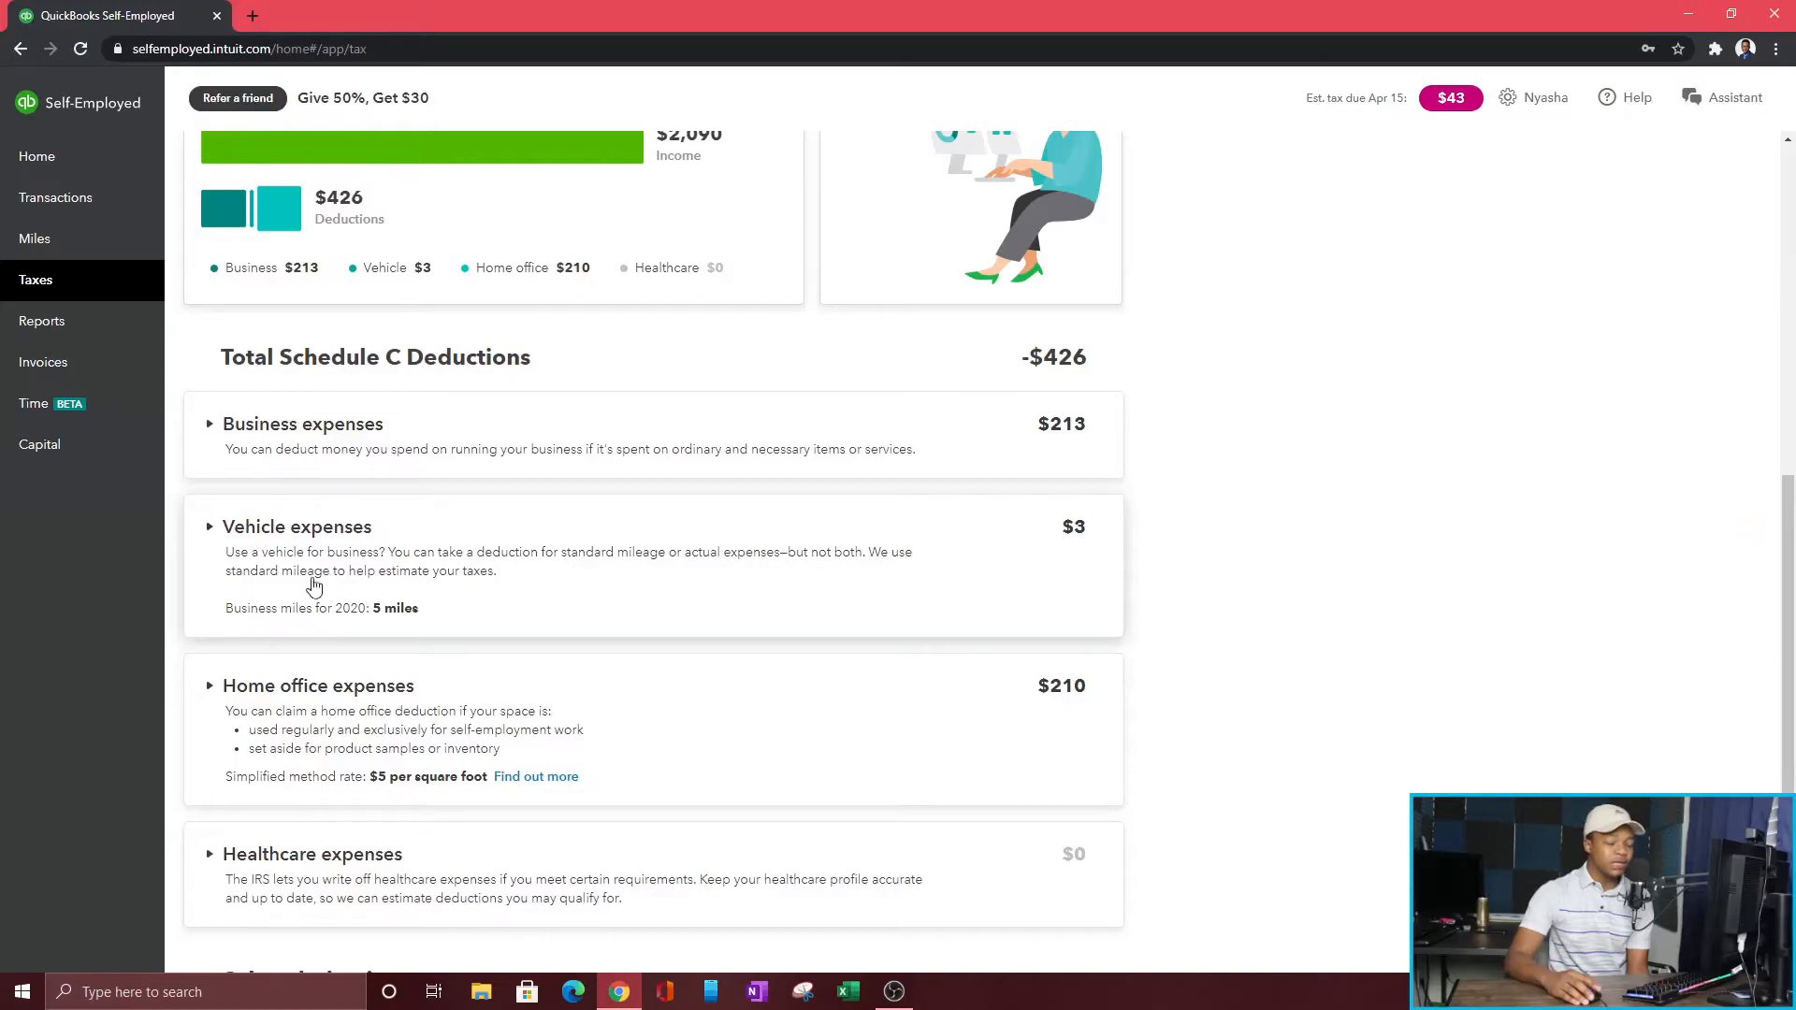
{"action": "scroll", "coordinate": [309, 587], "scroll_direction": "down", "scroll_amount": 2}
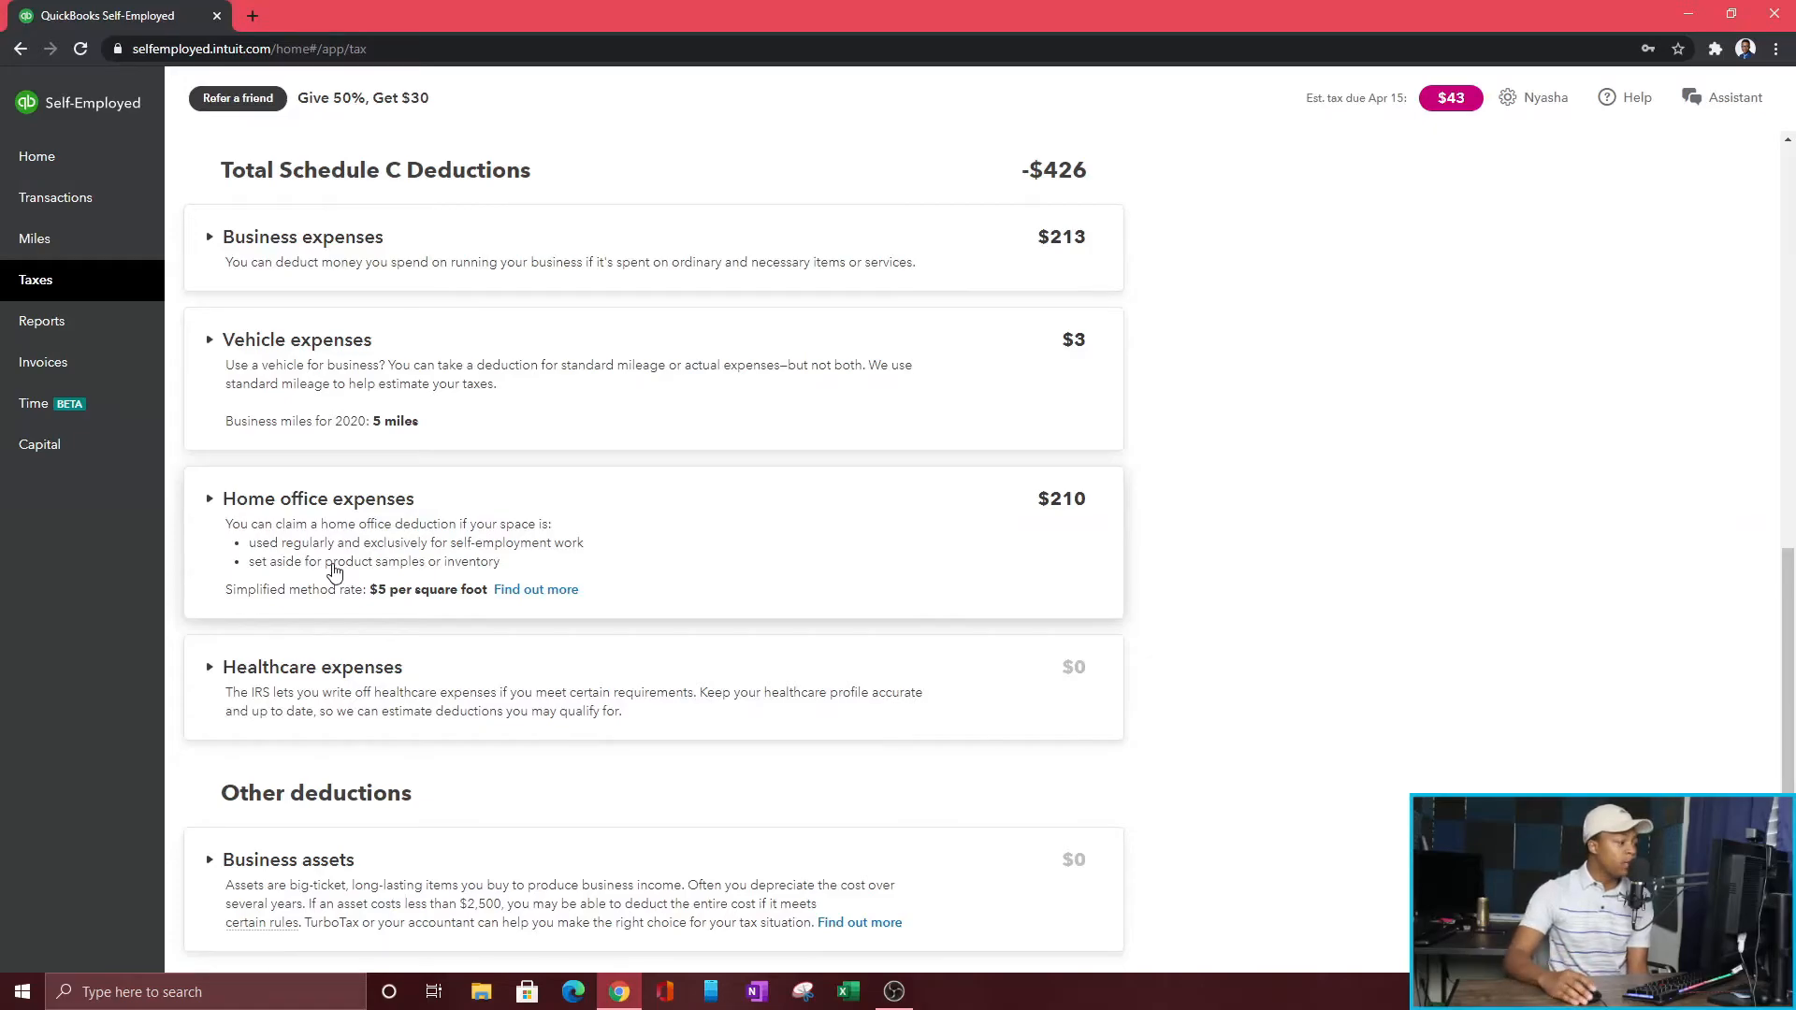
{"action": "scroll", "coordinate": [334, 571], "scroll_direction": "down", "scroll_amount": 2}
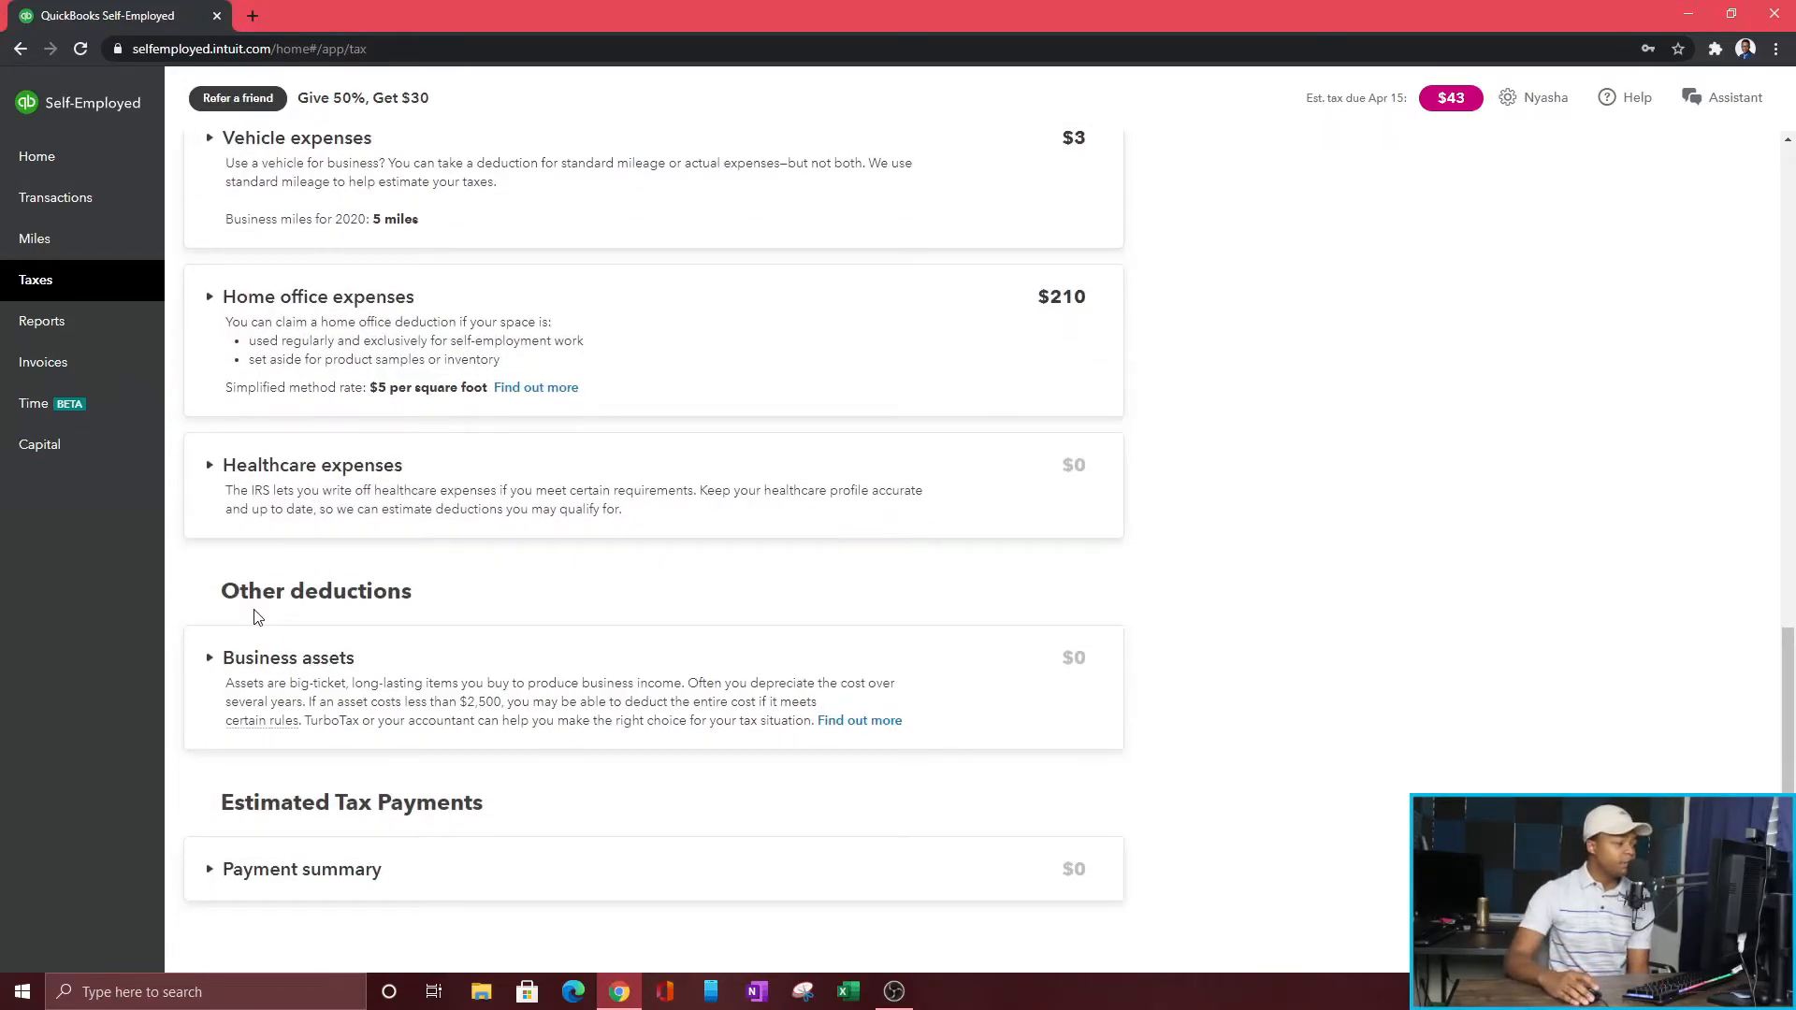
{"action": "scroll", "coordinate": [257, 618], "scroll_direction": "up", "scroll_amount": 9}
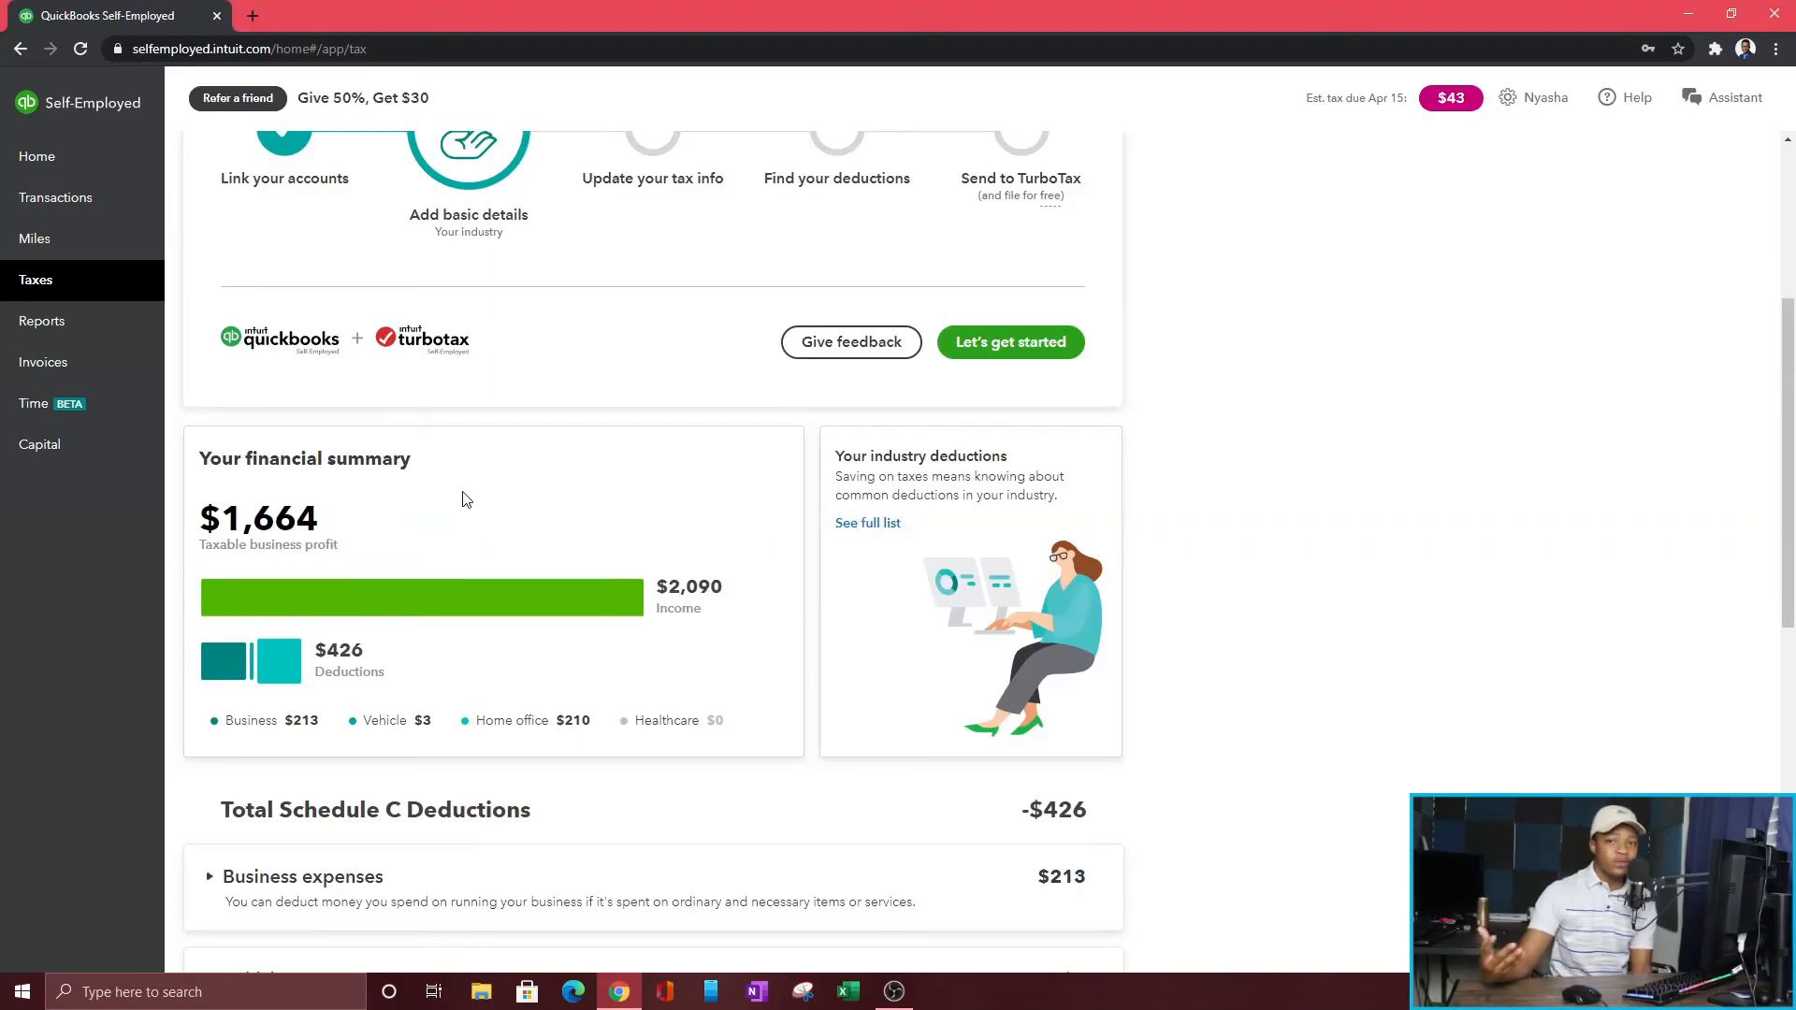
{"action": "scroll", "coordinate": [947, 494], "scroll_direction": "up", "scroll_amount": 2}
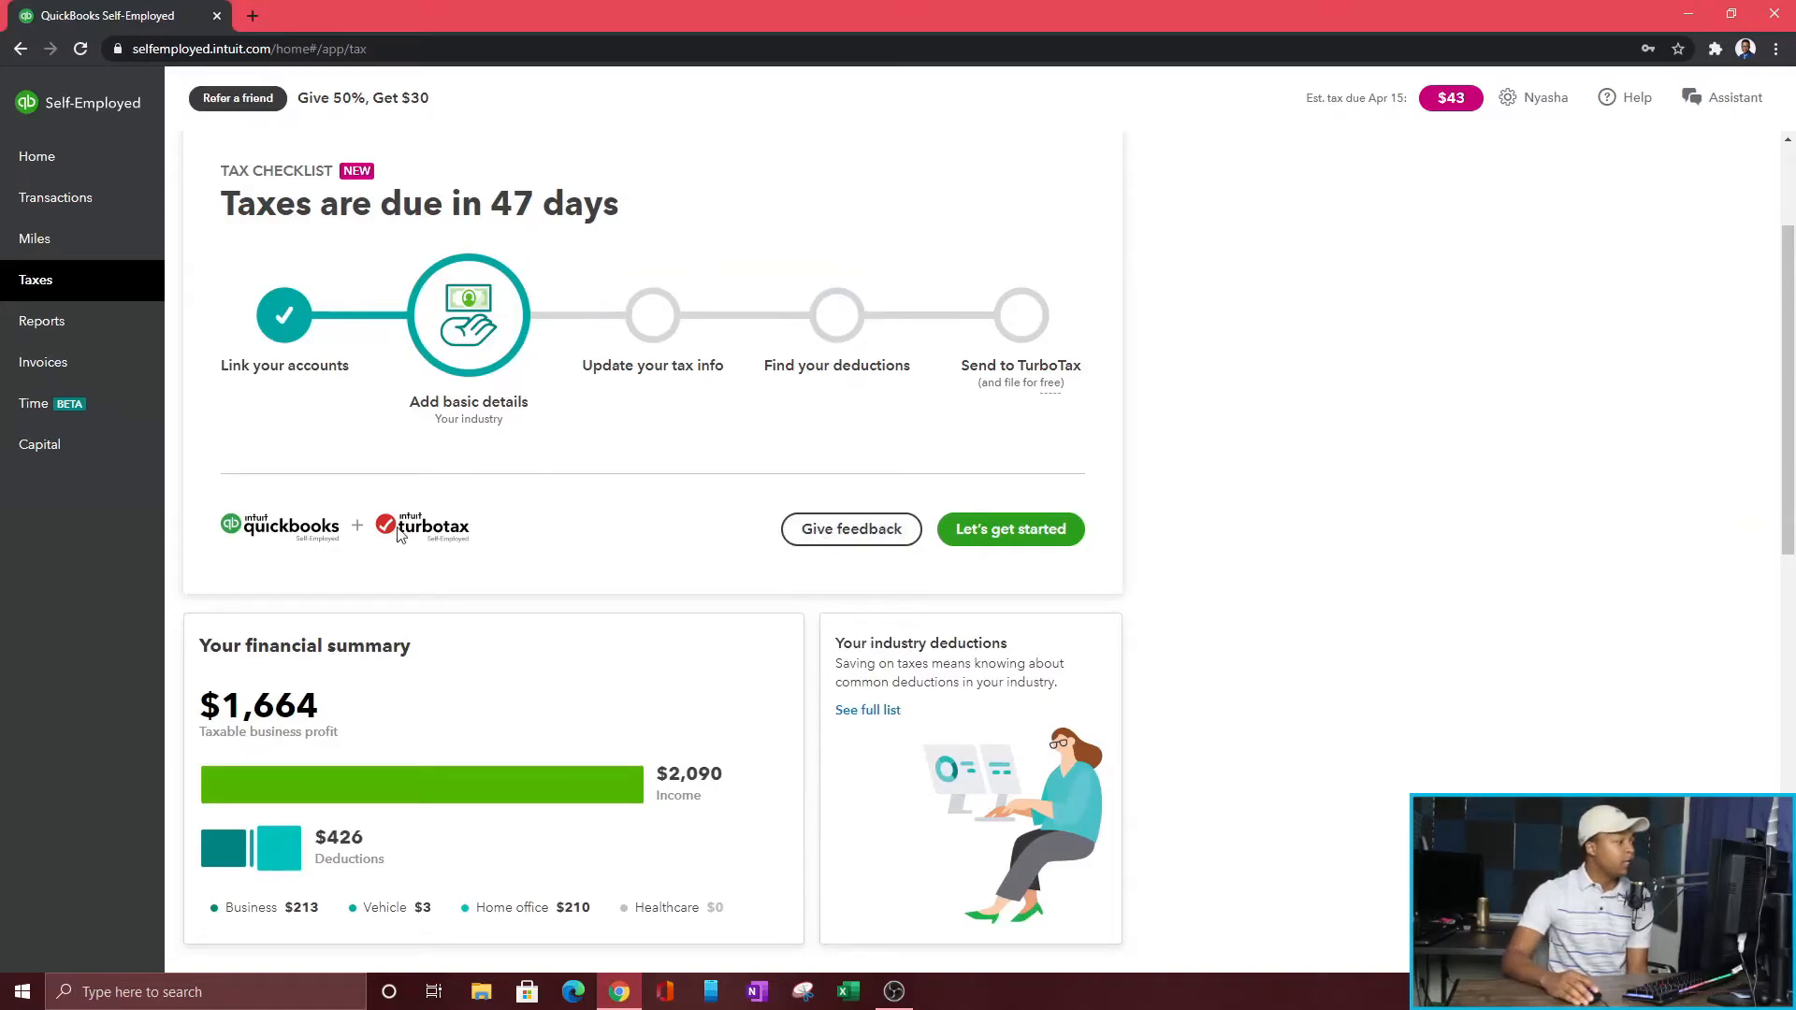
Step: View the Profit and loss report for Last year and return to the list of reports
{"action": "left_click", "coordinate": [38, 321]}
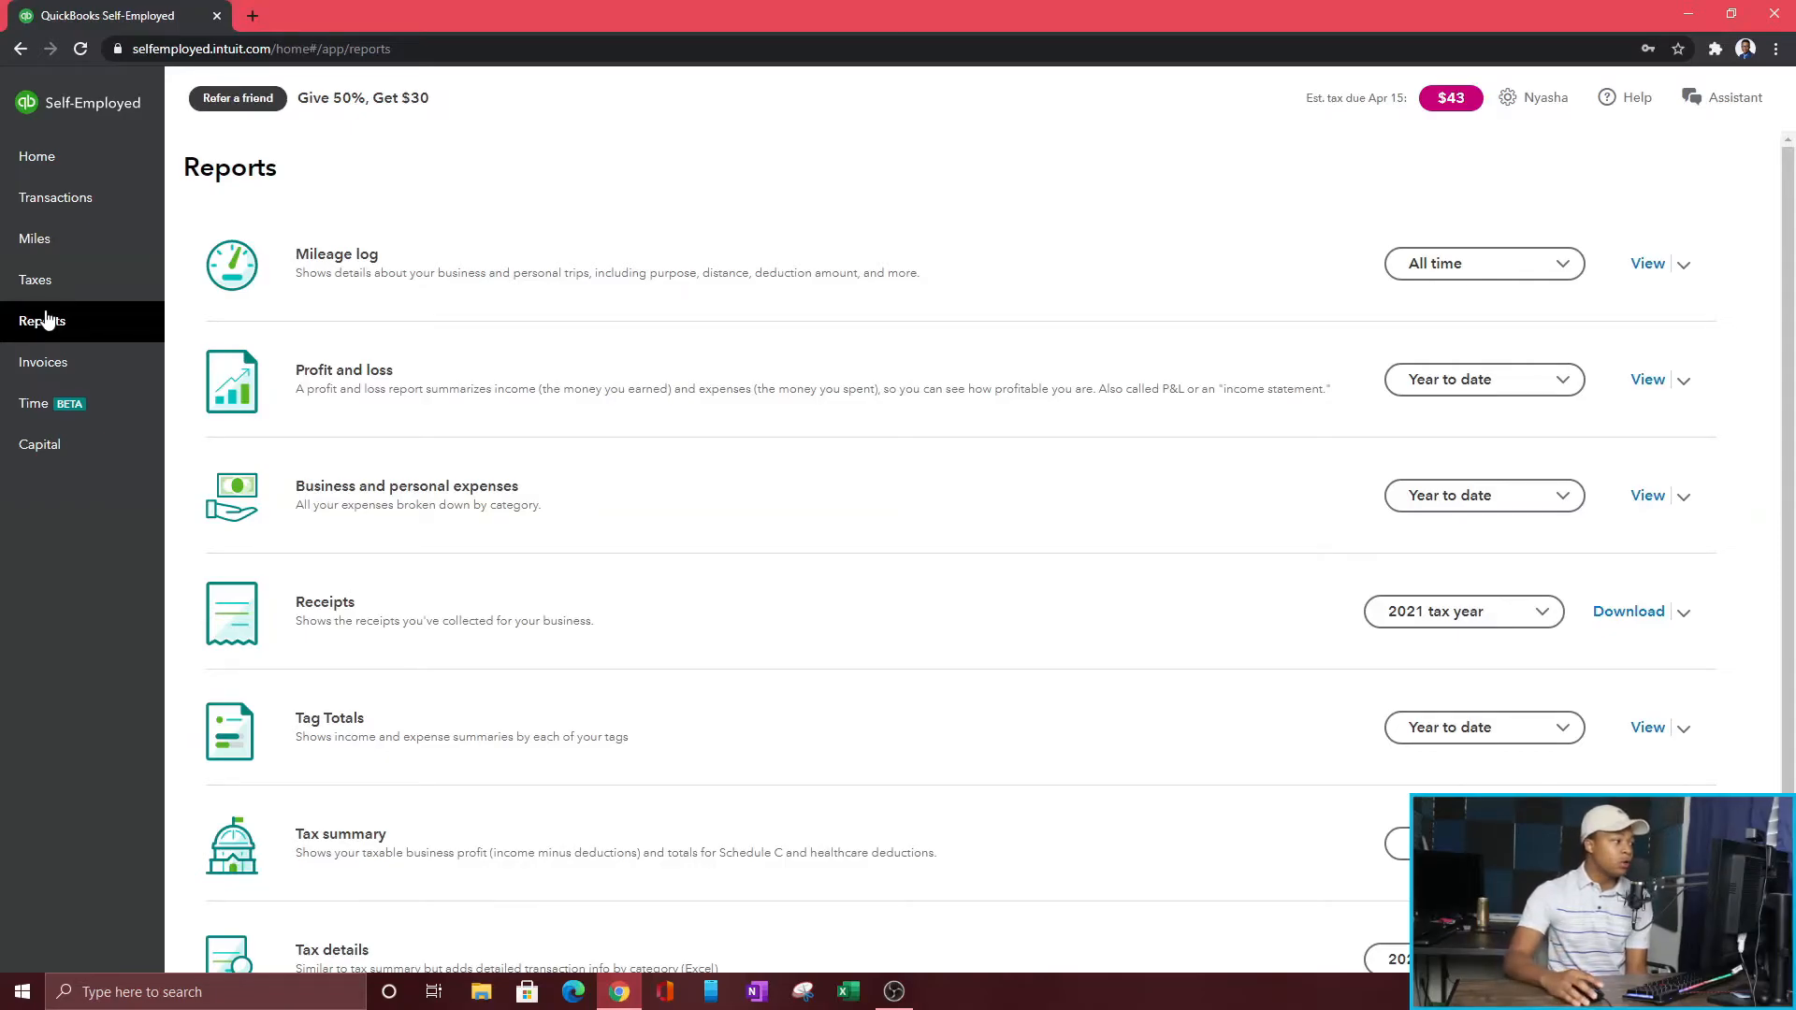
{"action": "scroll", "coordinate": [598, 357], "scroll_direction": "down", "scroll_amount": 1}
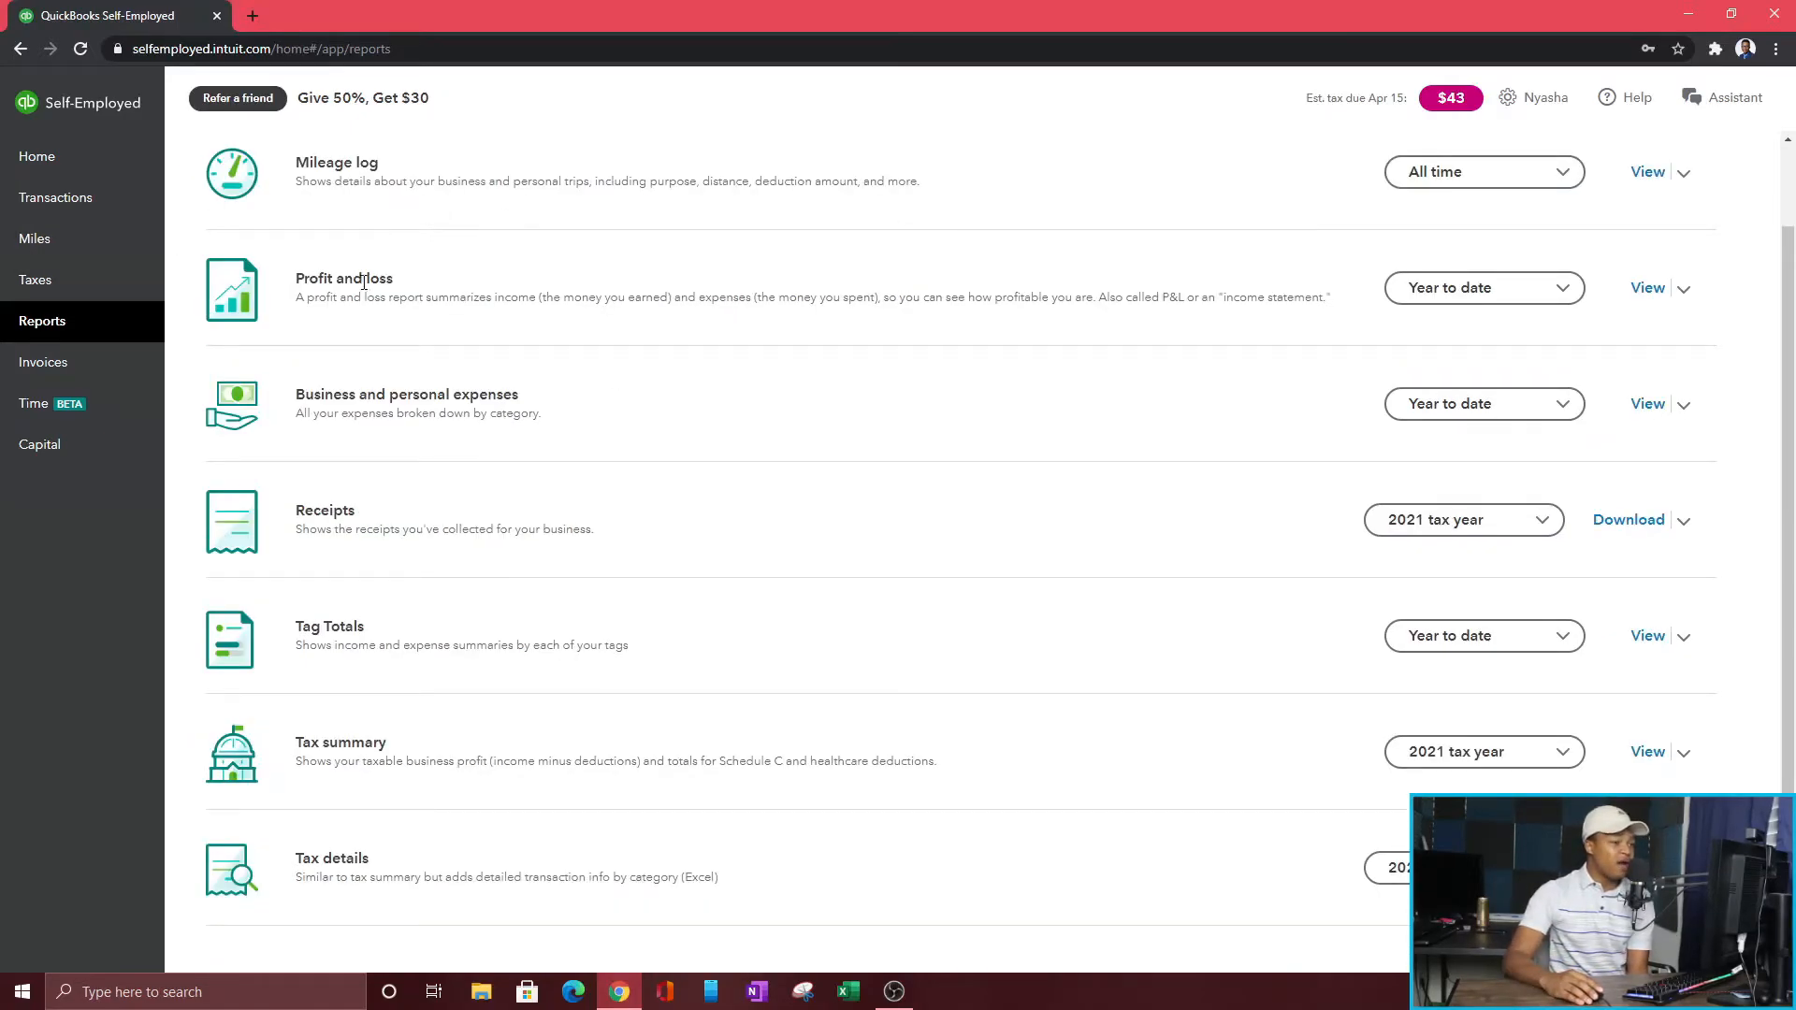
{"action": "left_click", "coordinate": [1545, 287]}
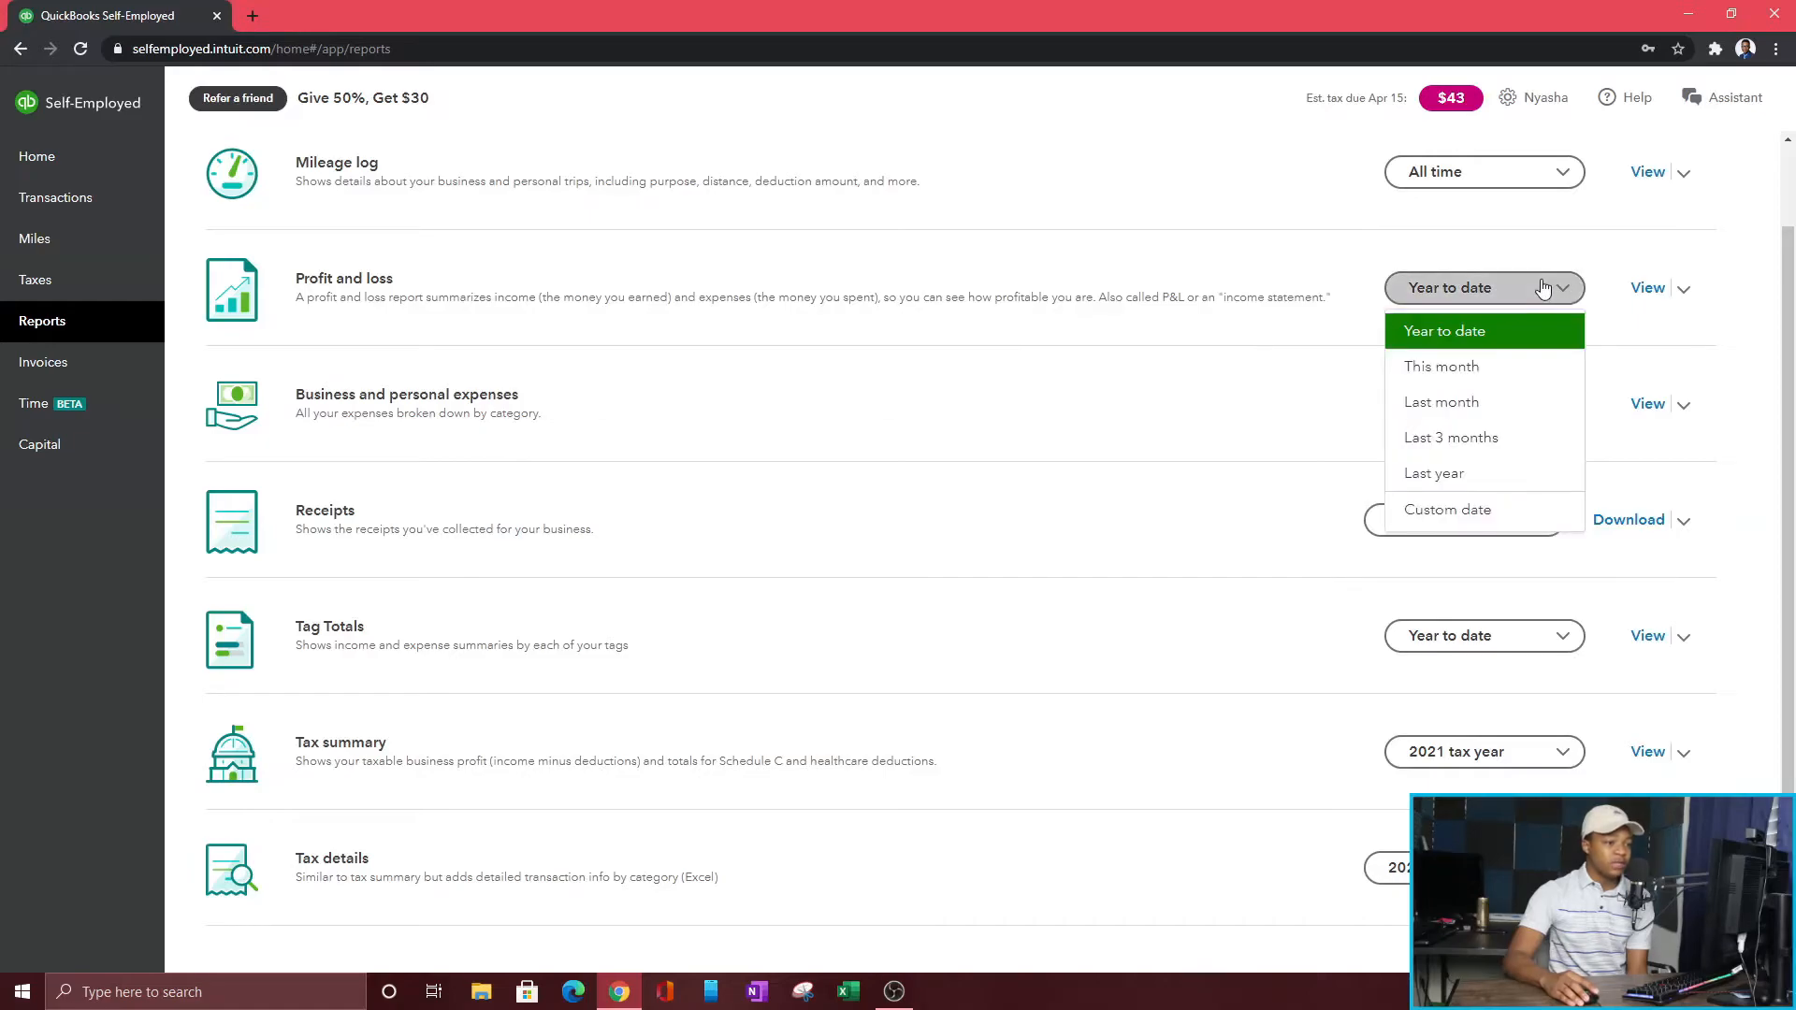
{"action": "left_click", "coordinate": [1441, 473]}
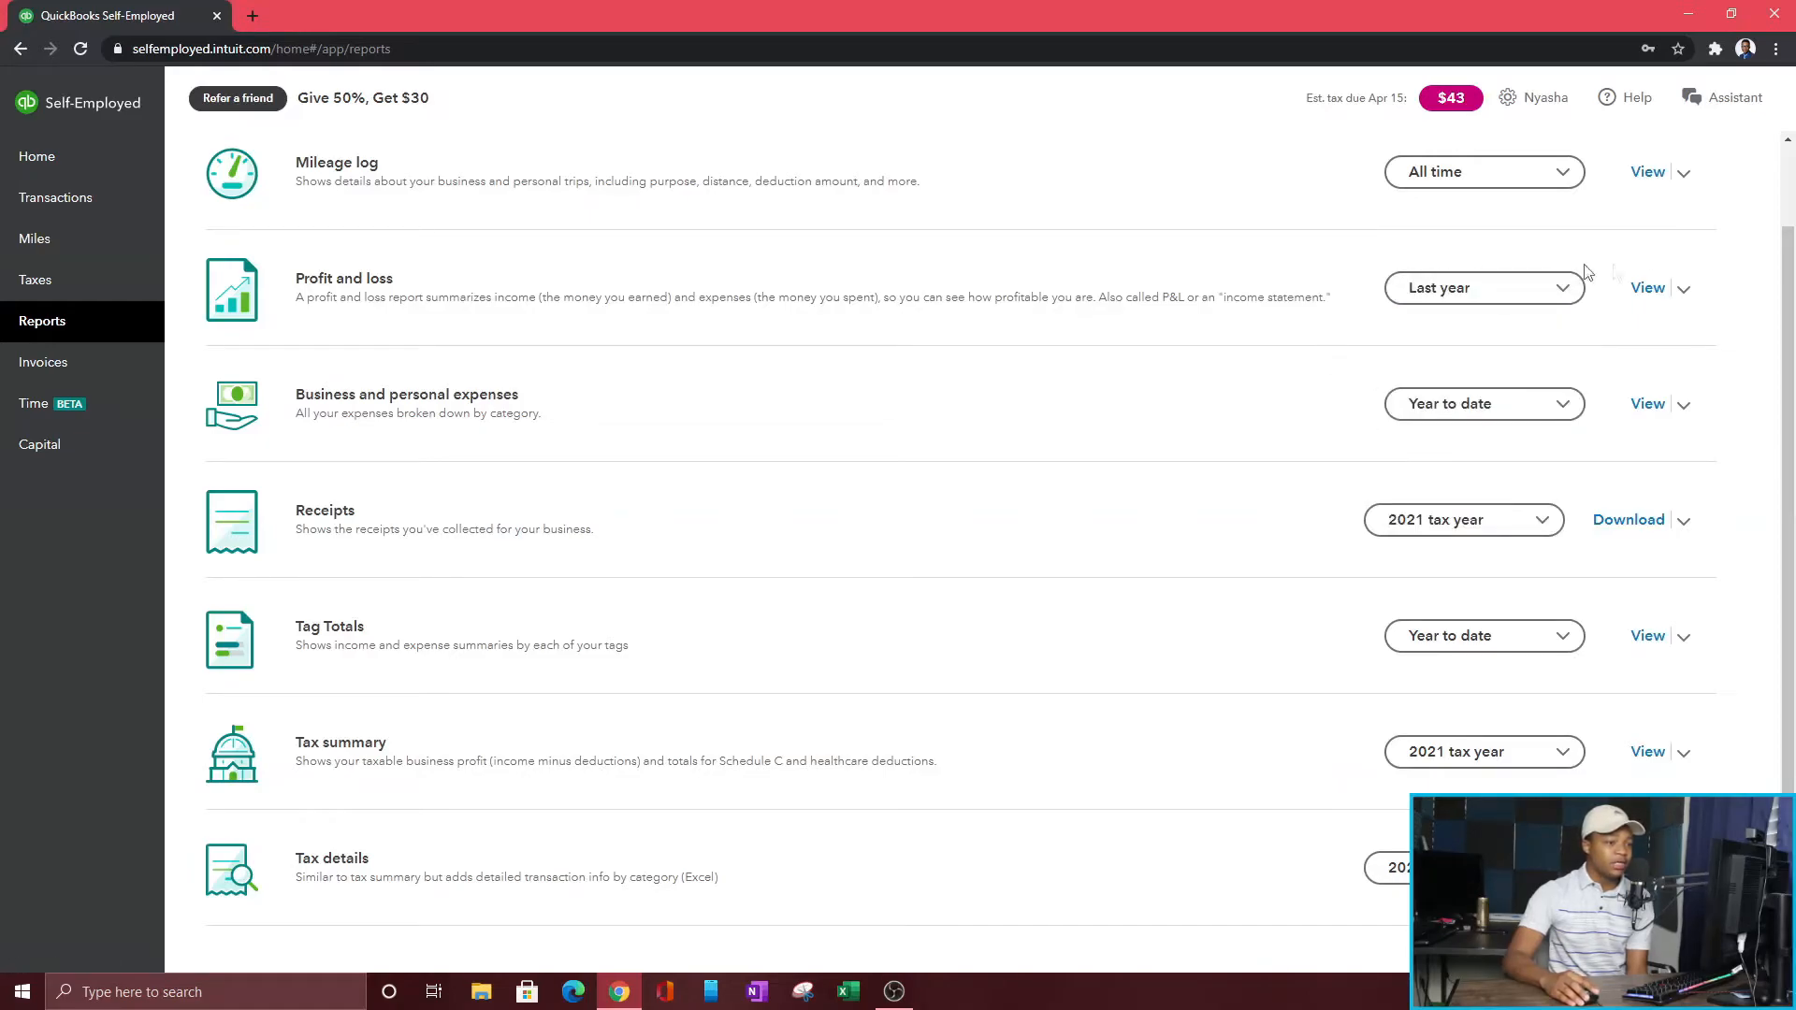
{"action": "left_click", "coordinate": [1648, 290]}
{"action": "scroll", "coordinate": [928, 392], "scroll_direction": "down", "scroll_amount": 1}
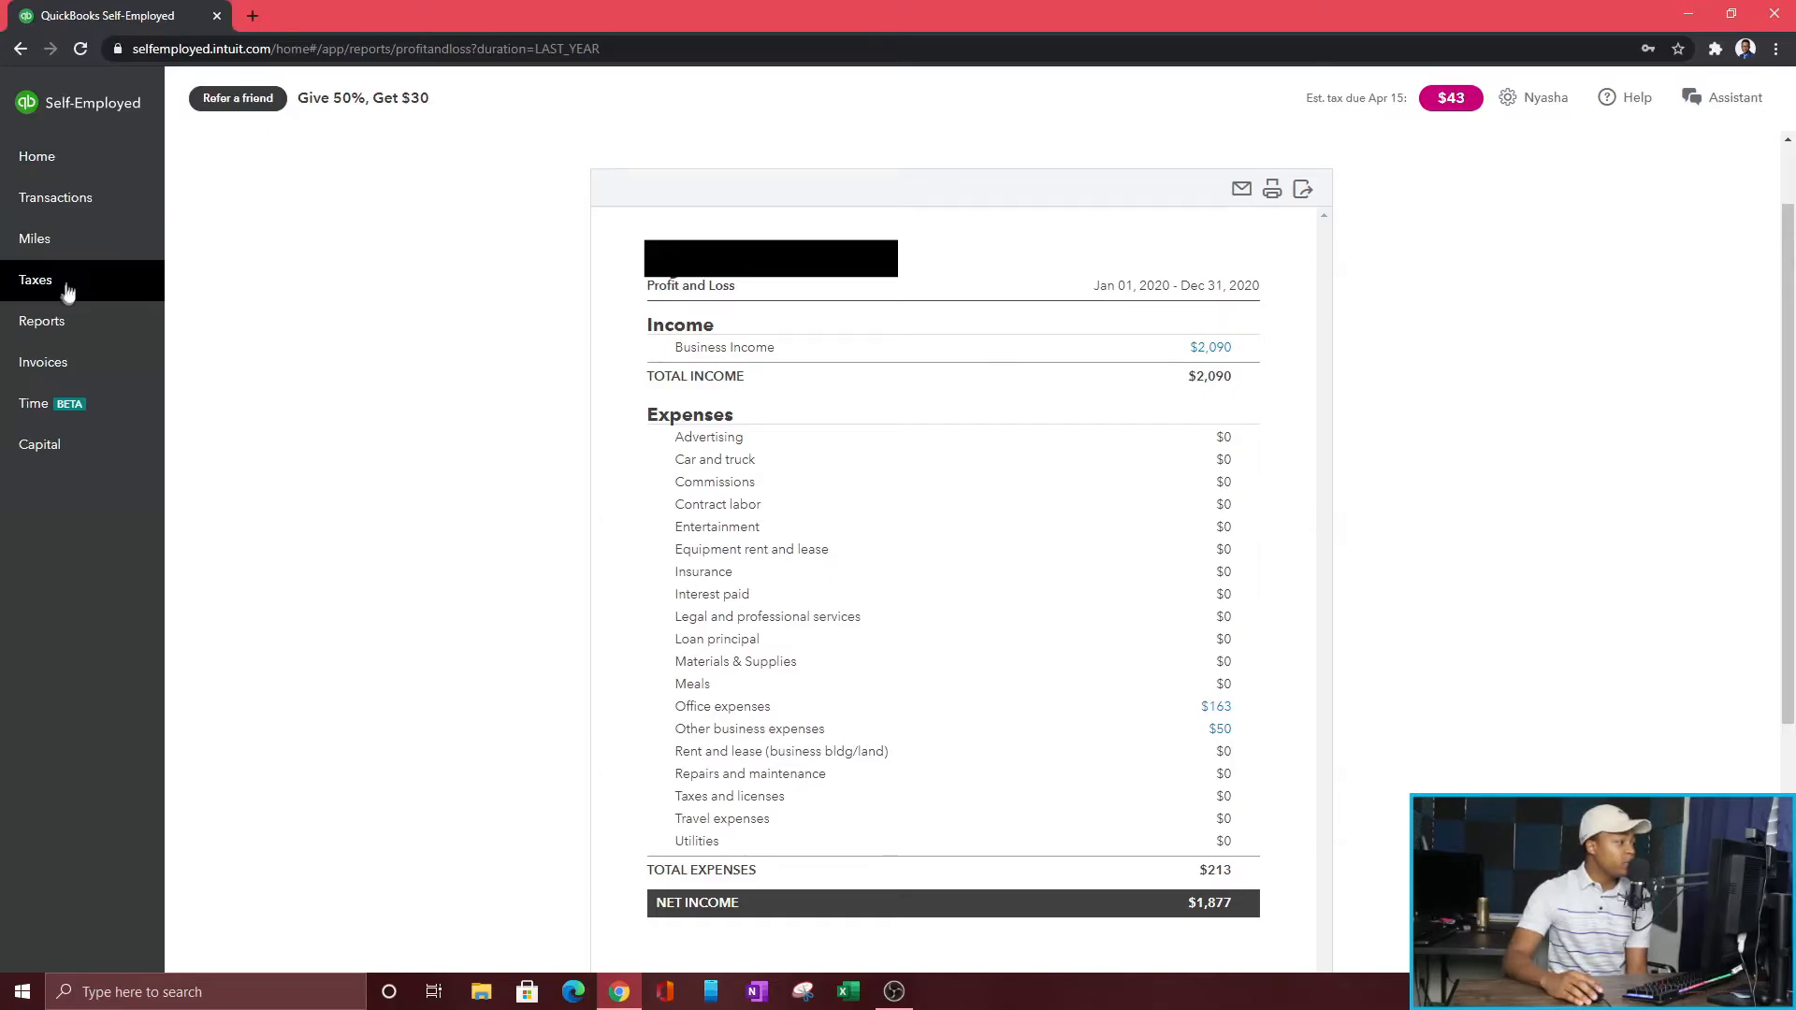
{"action": "left_click", "coordinate": [48, 318]}
{"action": "scroll", "coordinate": [947, 460], "scroll_direction": "down", "scroll_amount": 1}
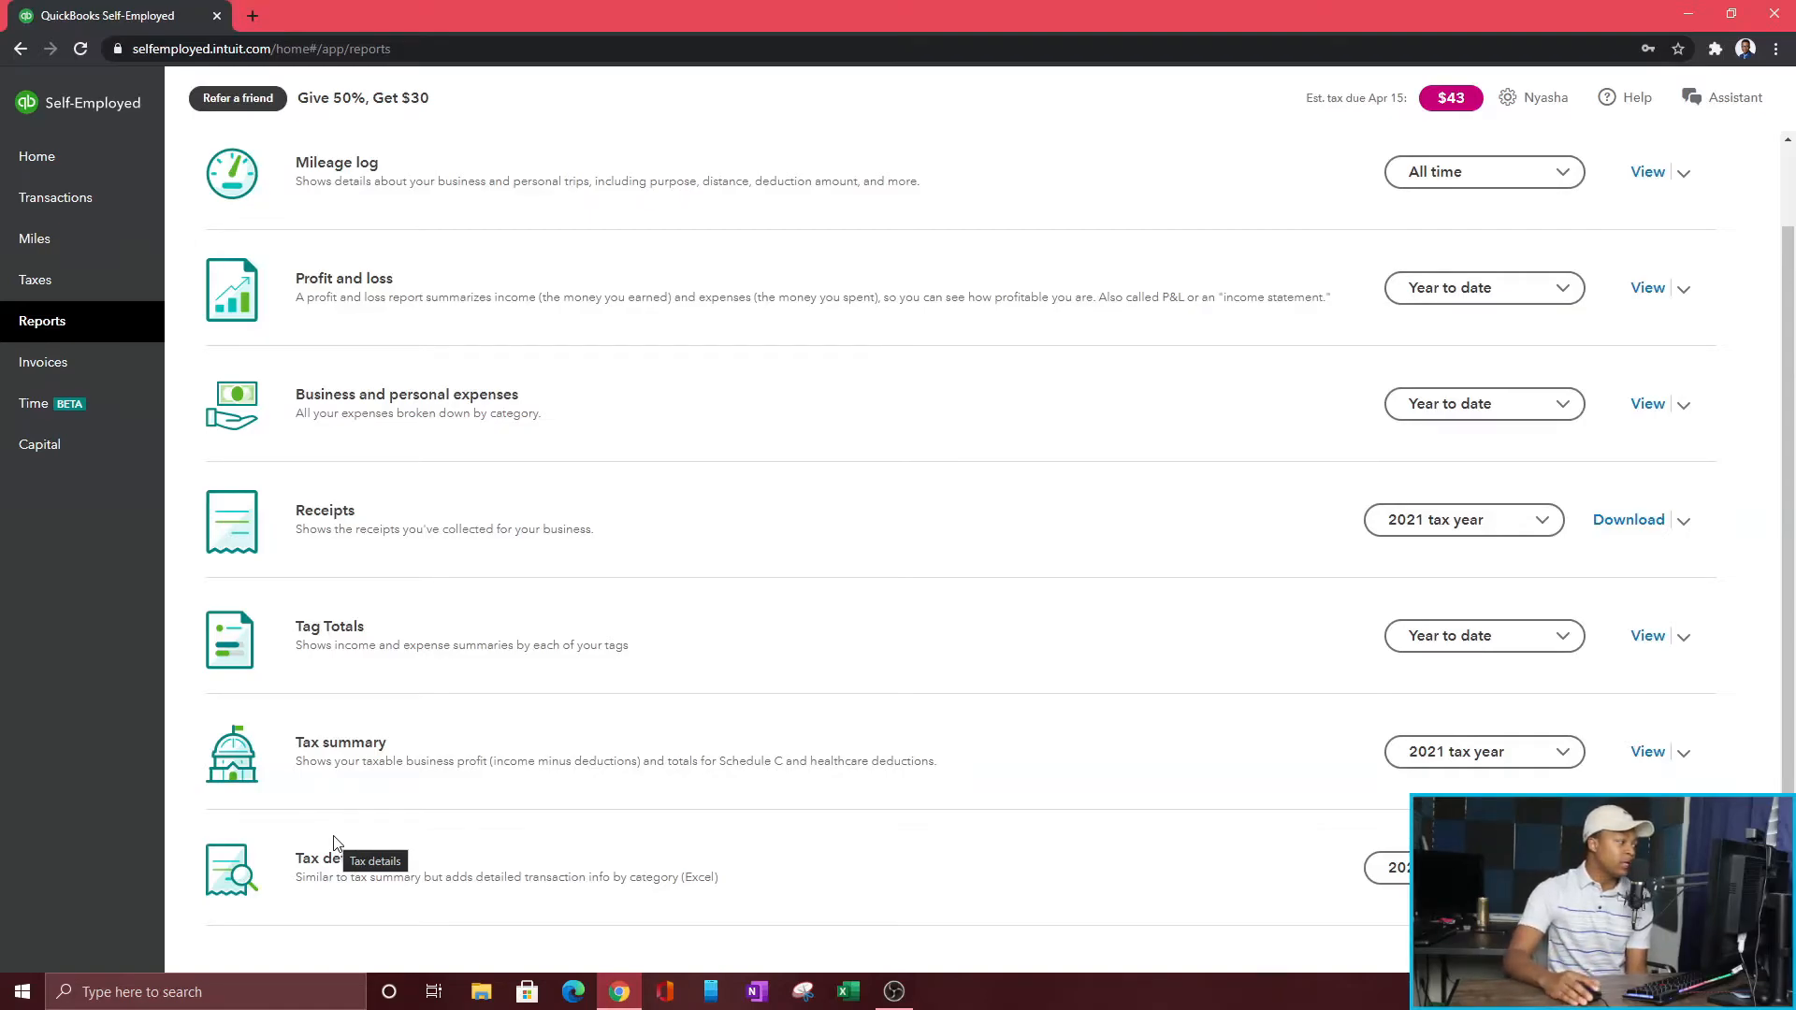
Step: Start a new invoice and review its customization options for invoice details, payments, design, email and PDF
{"action": "left_click", "coordinate": [67, 363]}
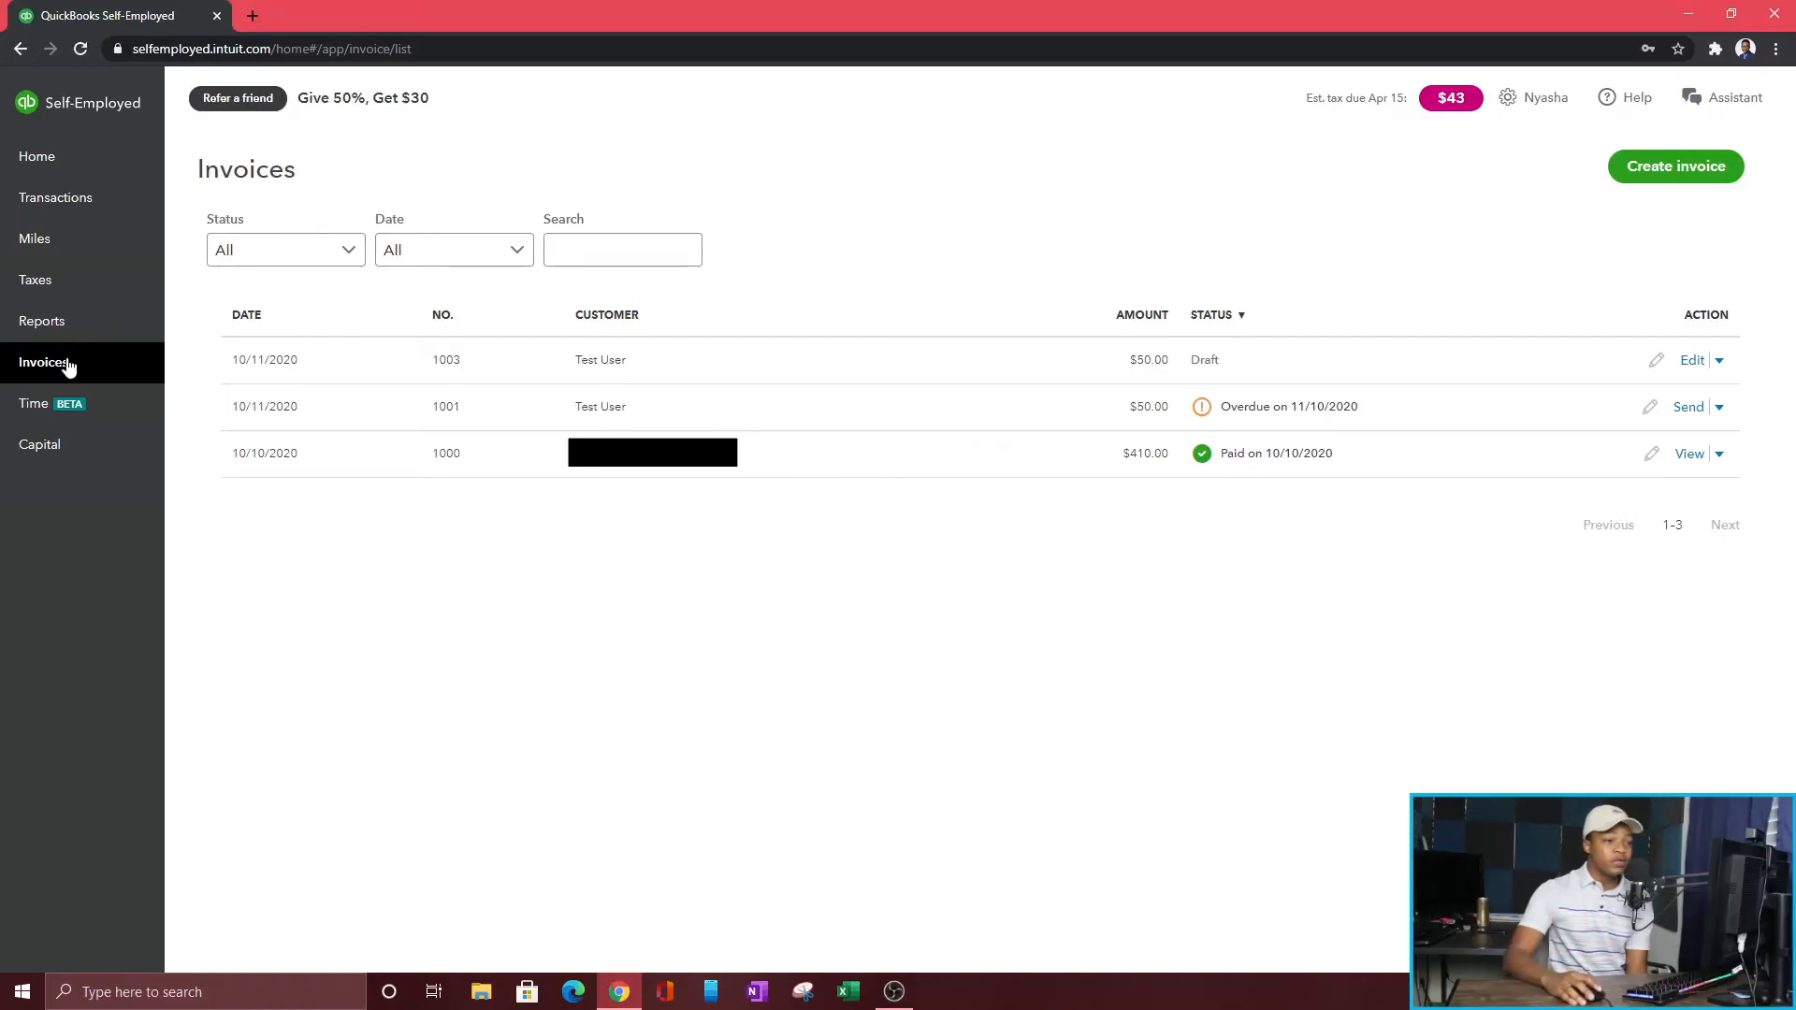
{"action": "left_click", "coordinate": [1679, 168]}
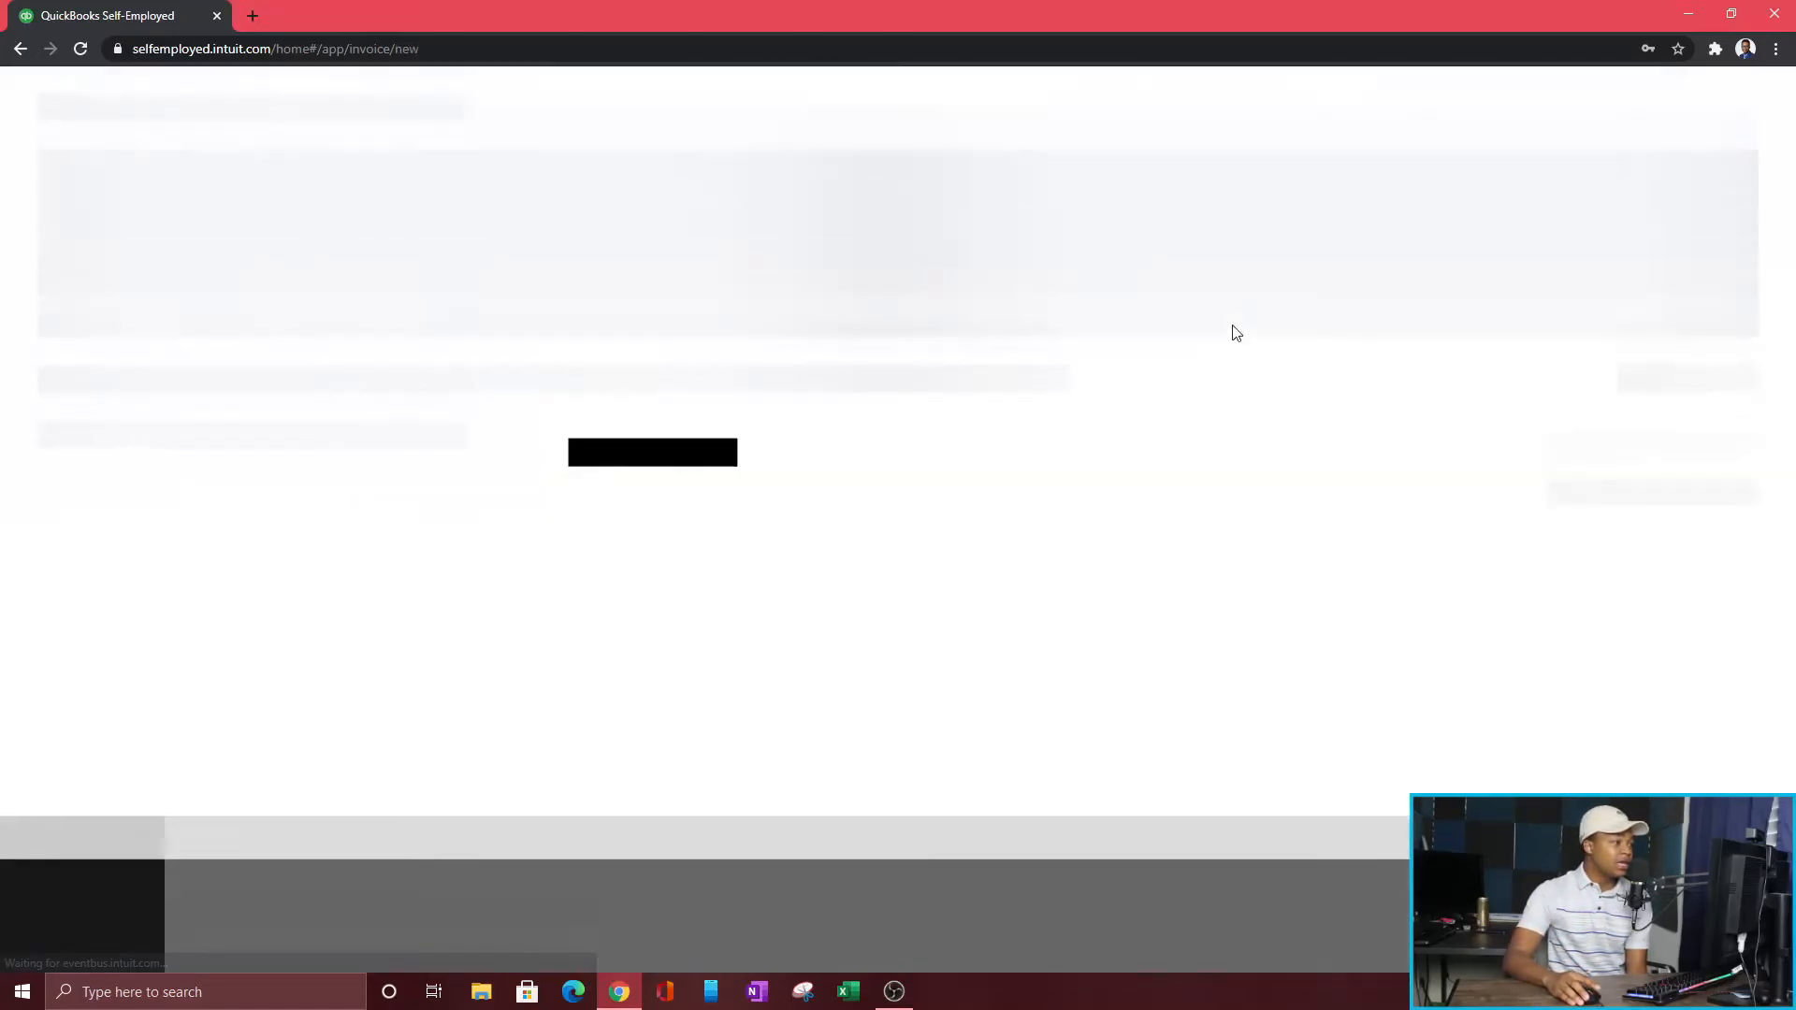
{"action": "left_click", "coordinate": [1564, 239]}
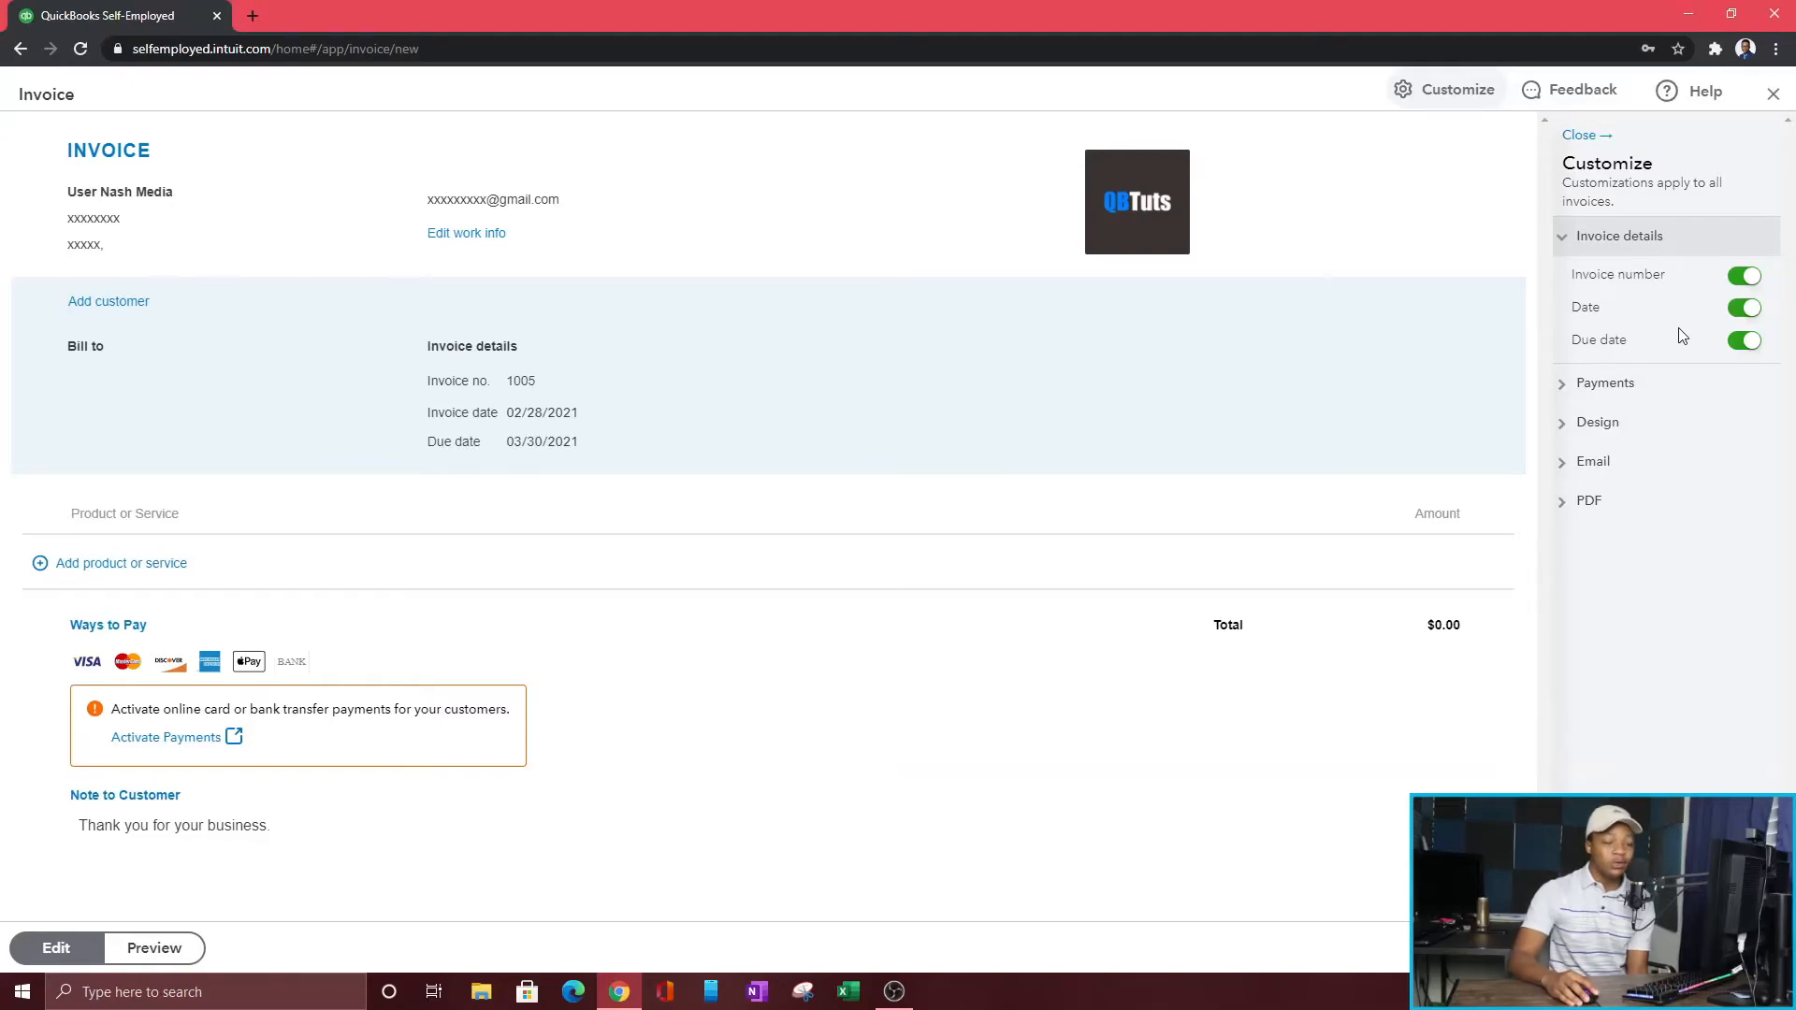
{"action": "left_click", "coordinate": [1570, 384]}
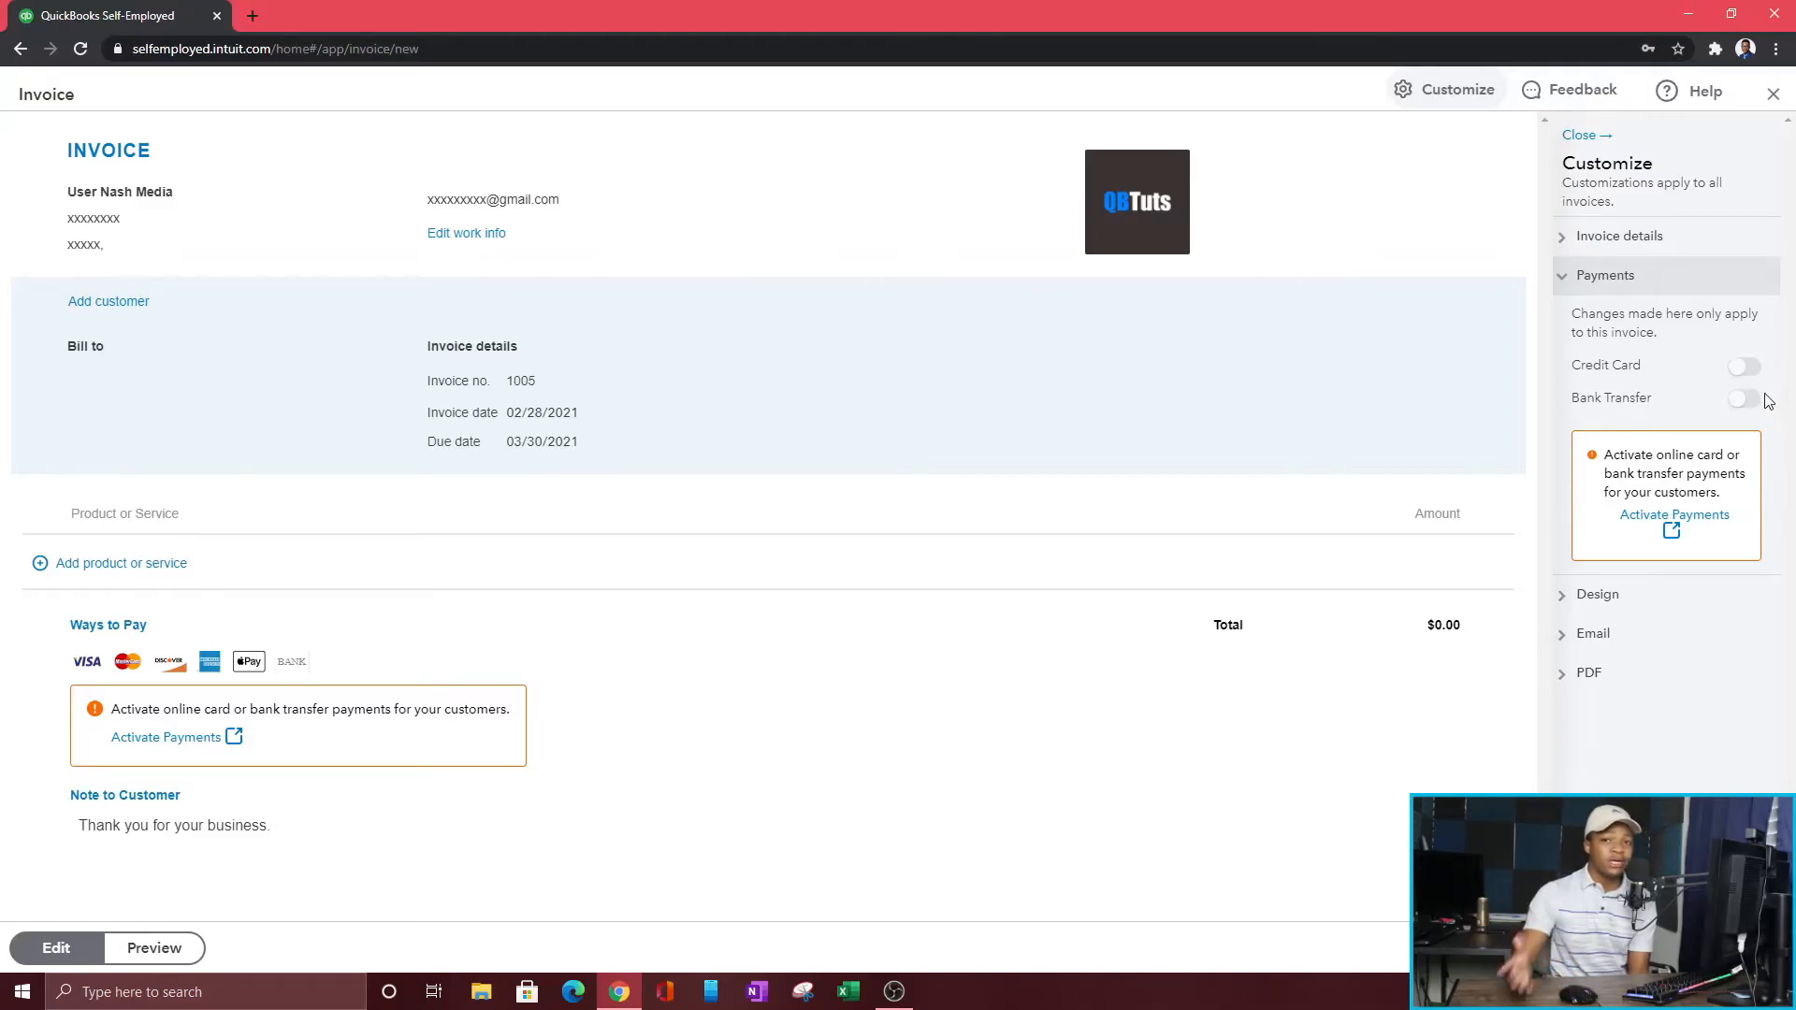
{"action": "left_click", "coordinate": [1566, 596]}
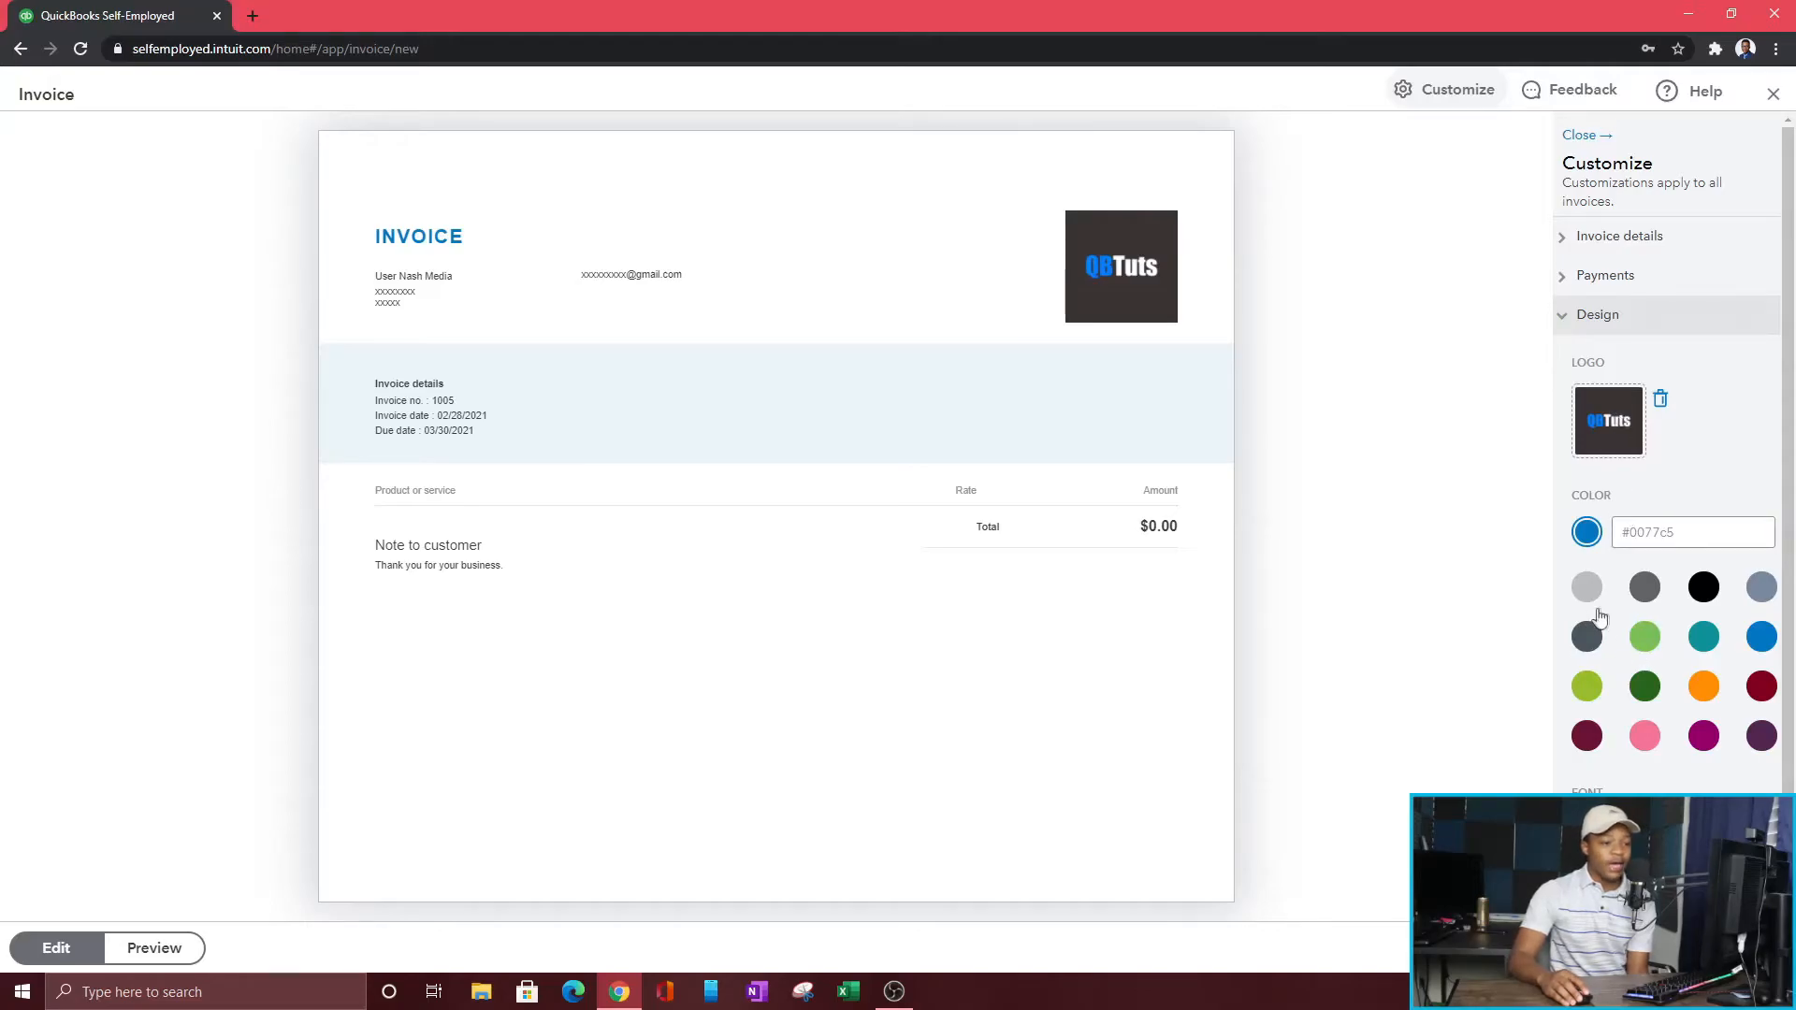
{"action": "scroll", "coordinate": [1598, 617], "scroll_direction": "down", "scroll_amount": 1}
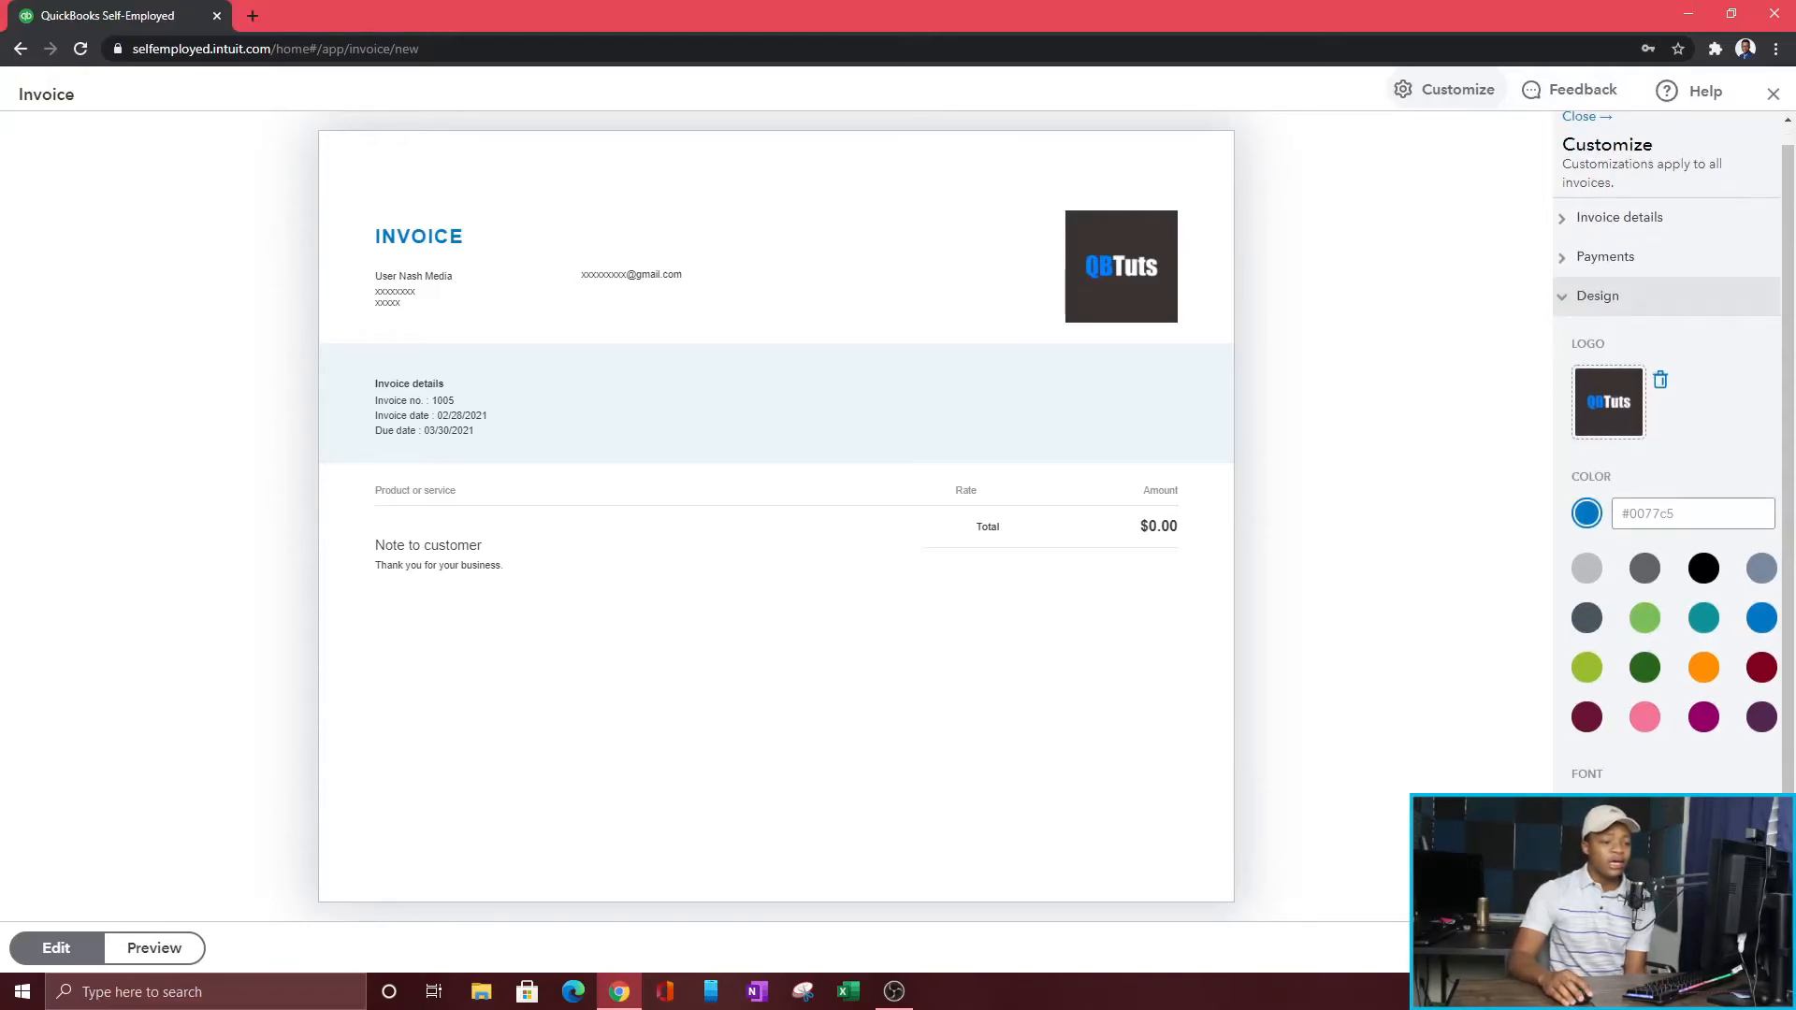
{"action": "left_click", "coordinate": [1593, 861]}
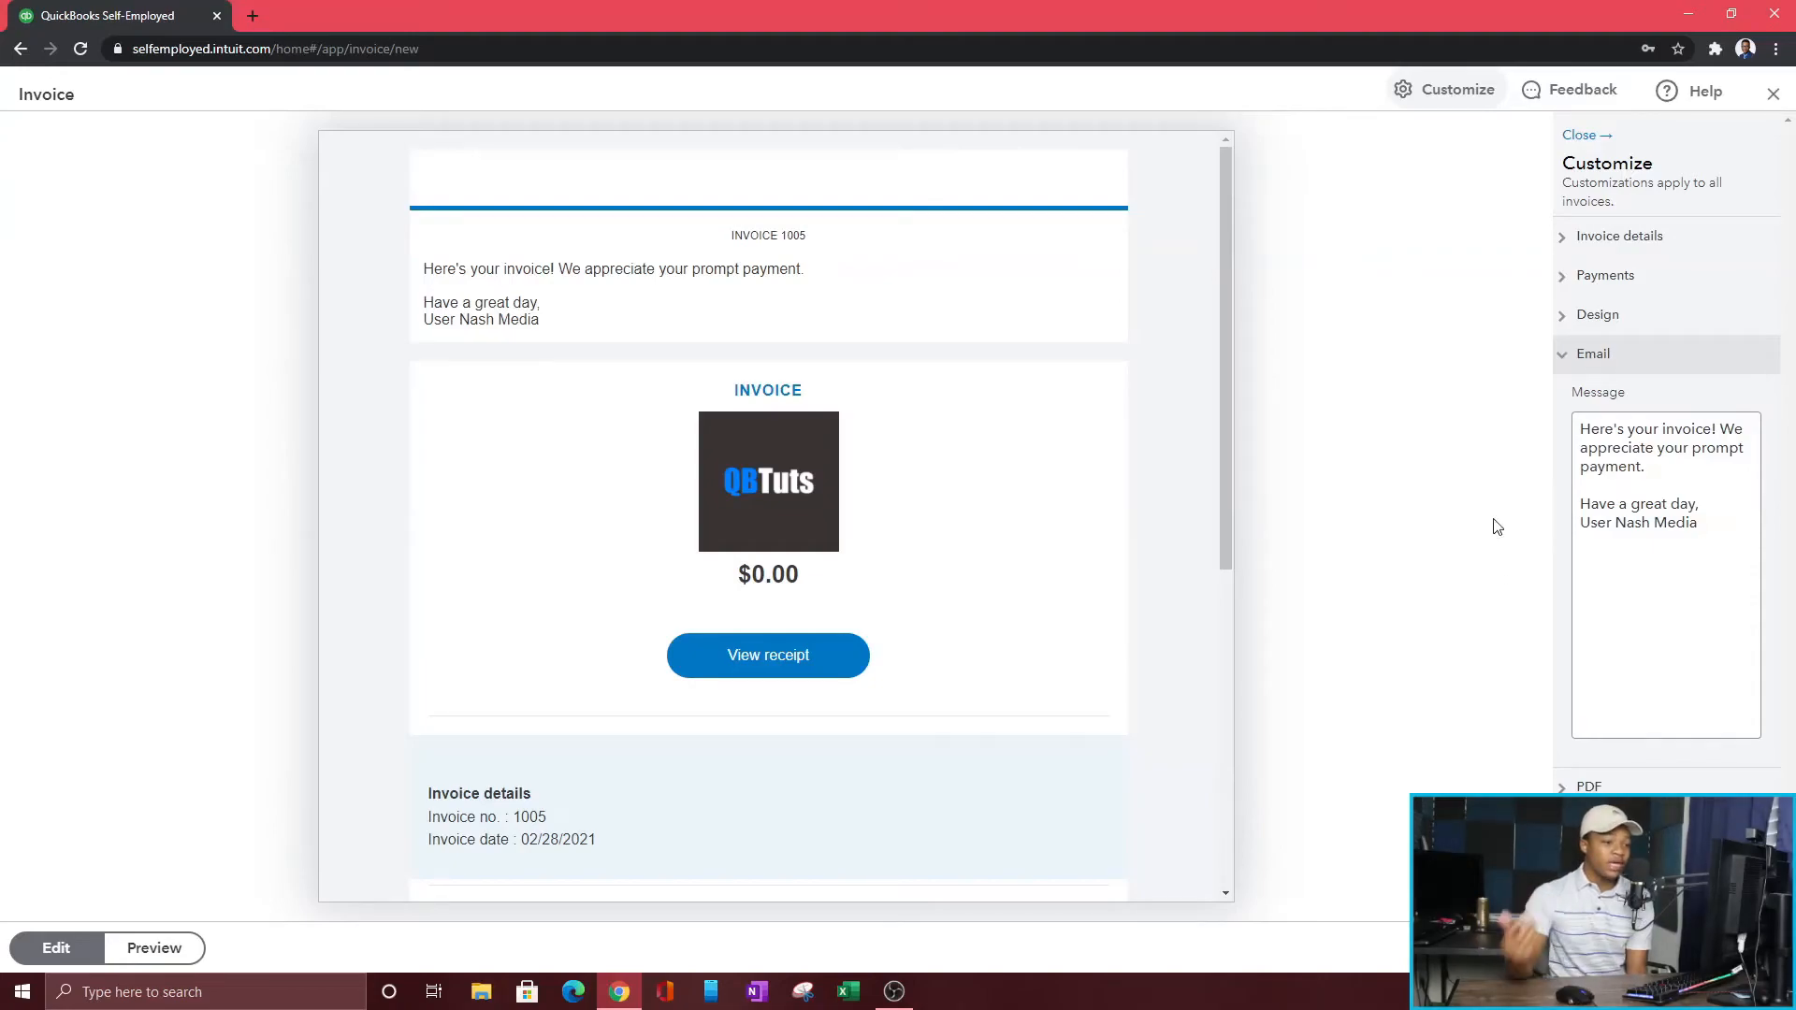
{"action": "left_click", "coordinate": [1628, 433]}
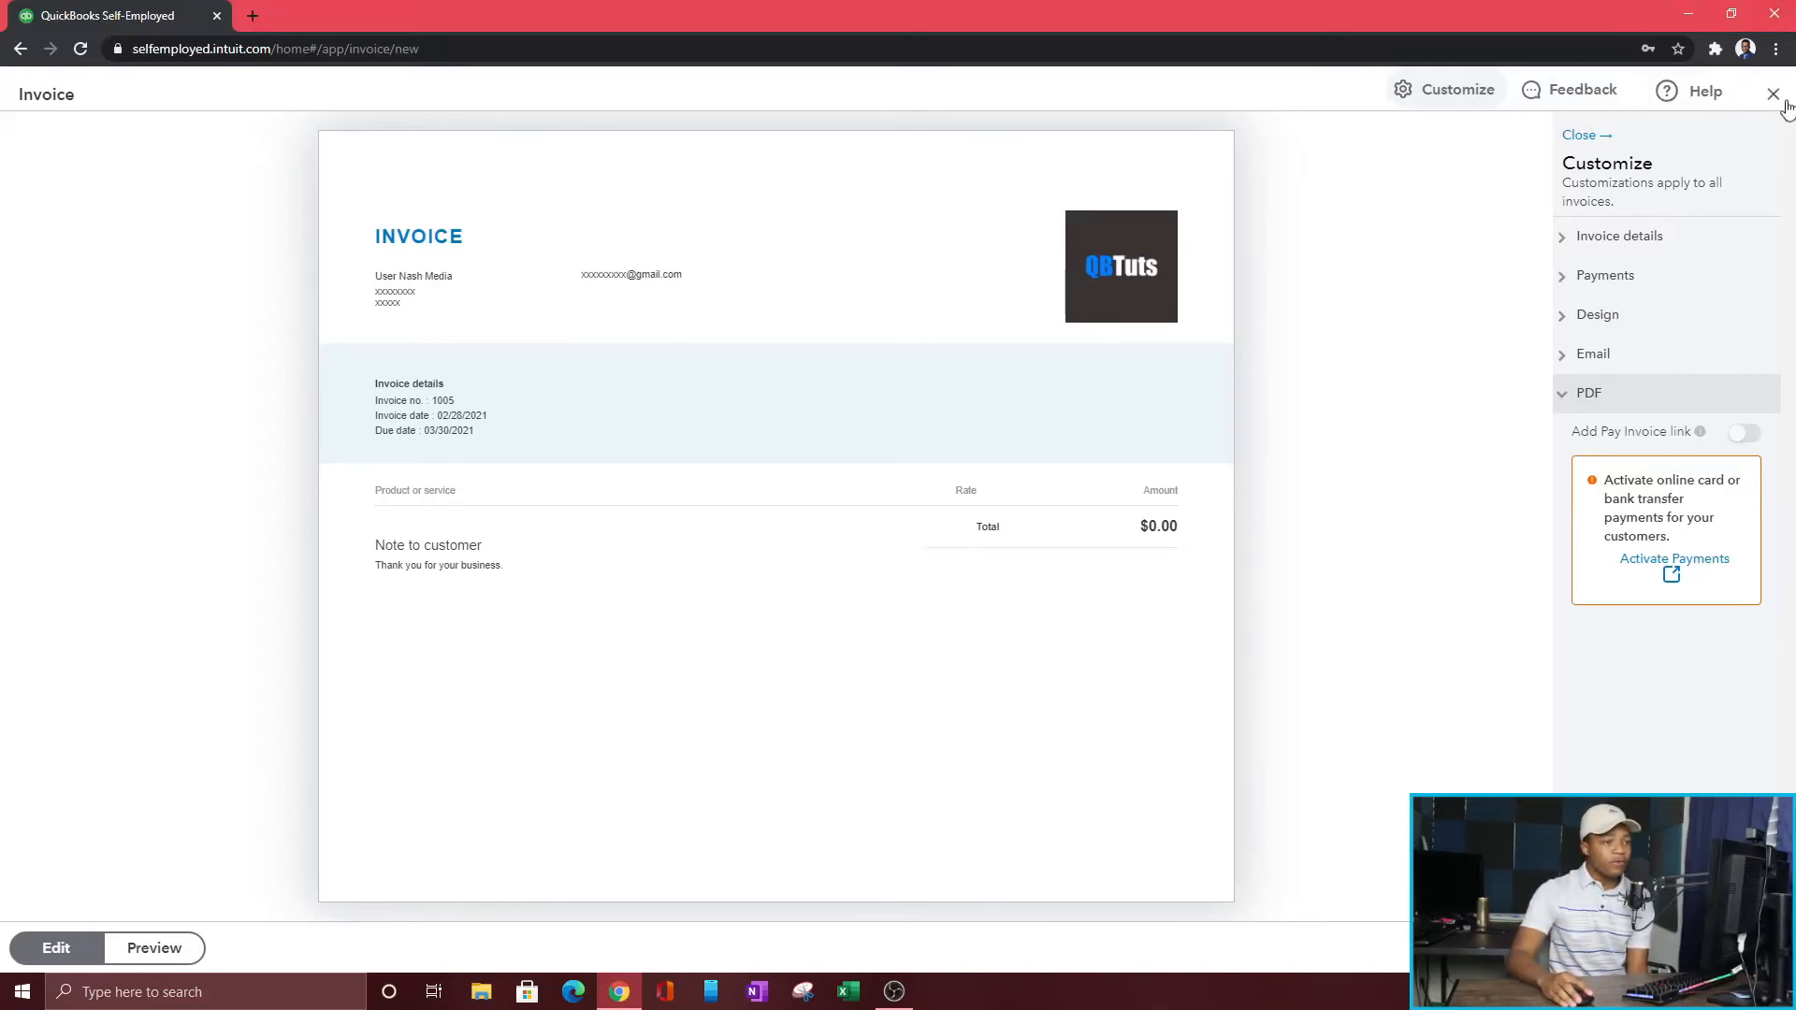
{"action": "left_click", "coordinate": [1626, 240]}
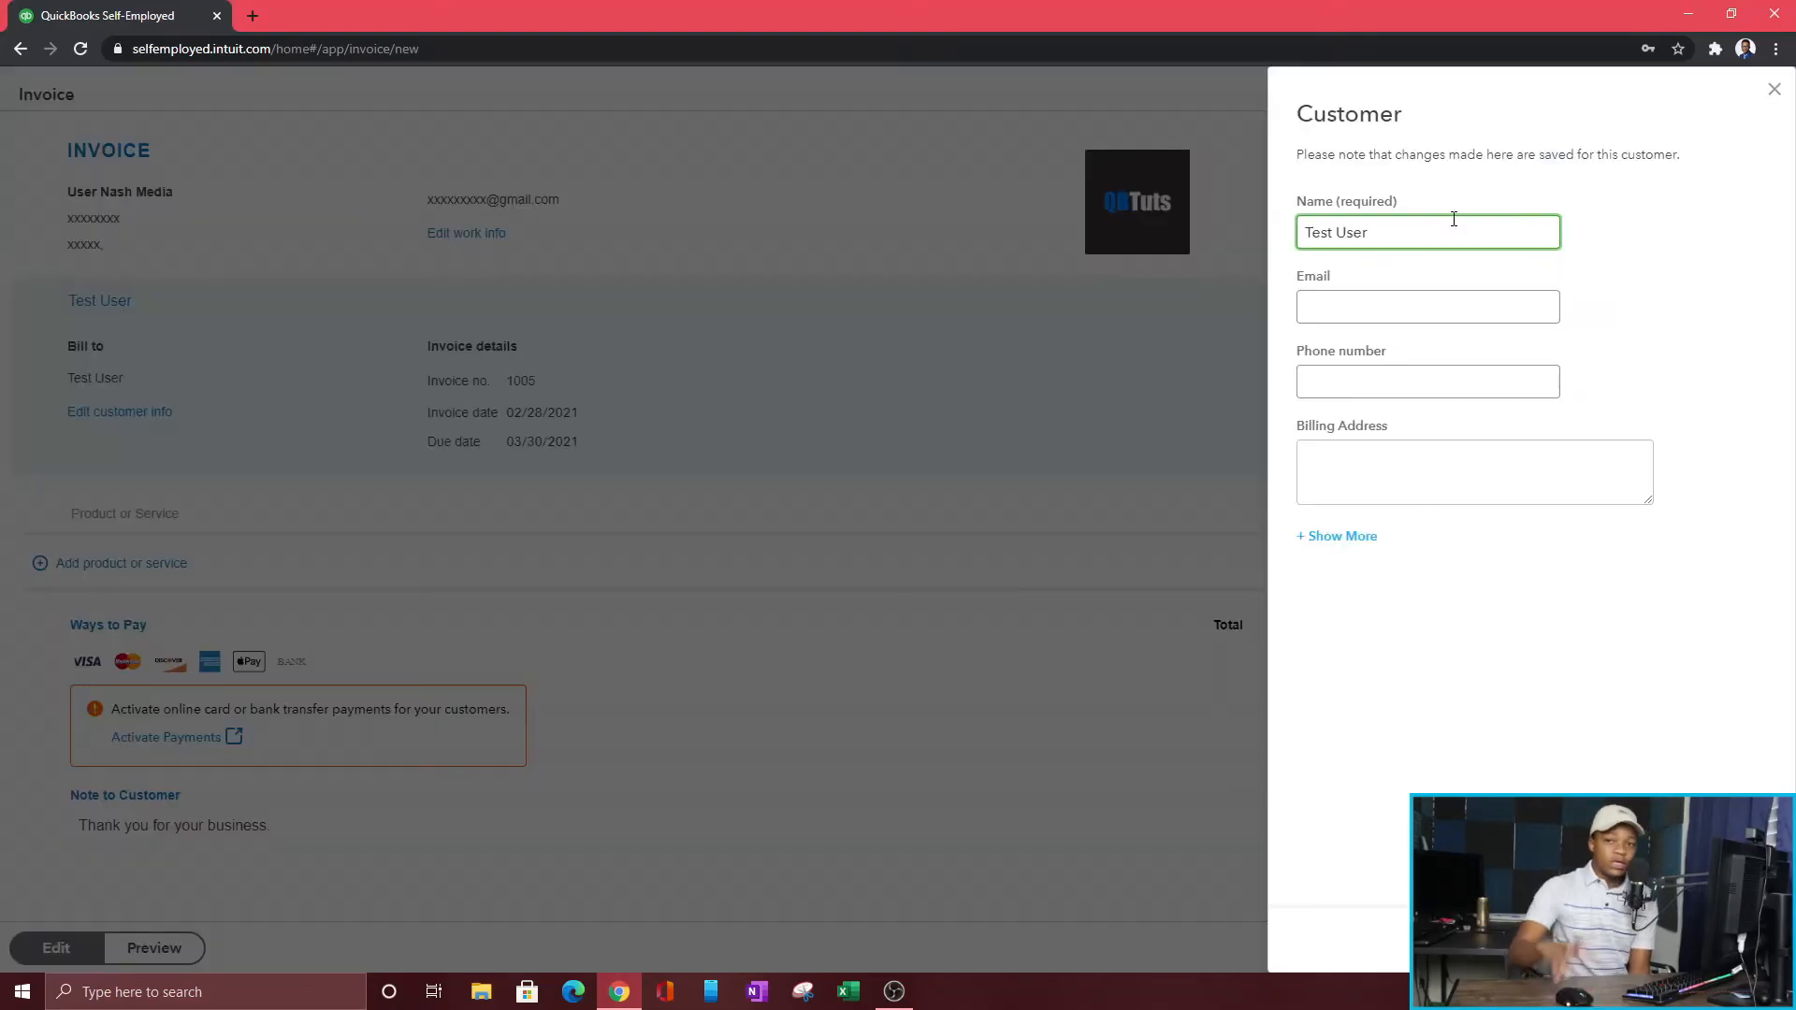
Step: Fill in the email of the invoice's Test User customer and save the customer details
{"action": "left_click", "coordinate": [1416, 306]}
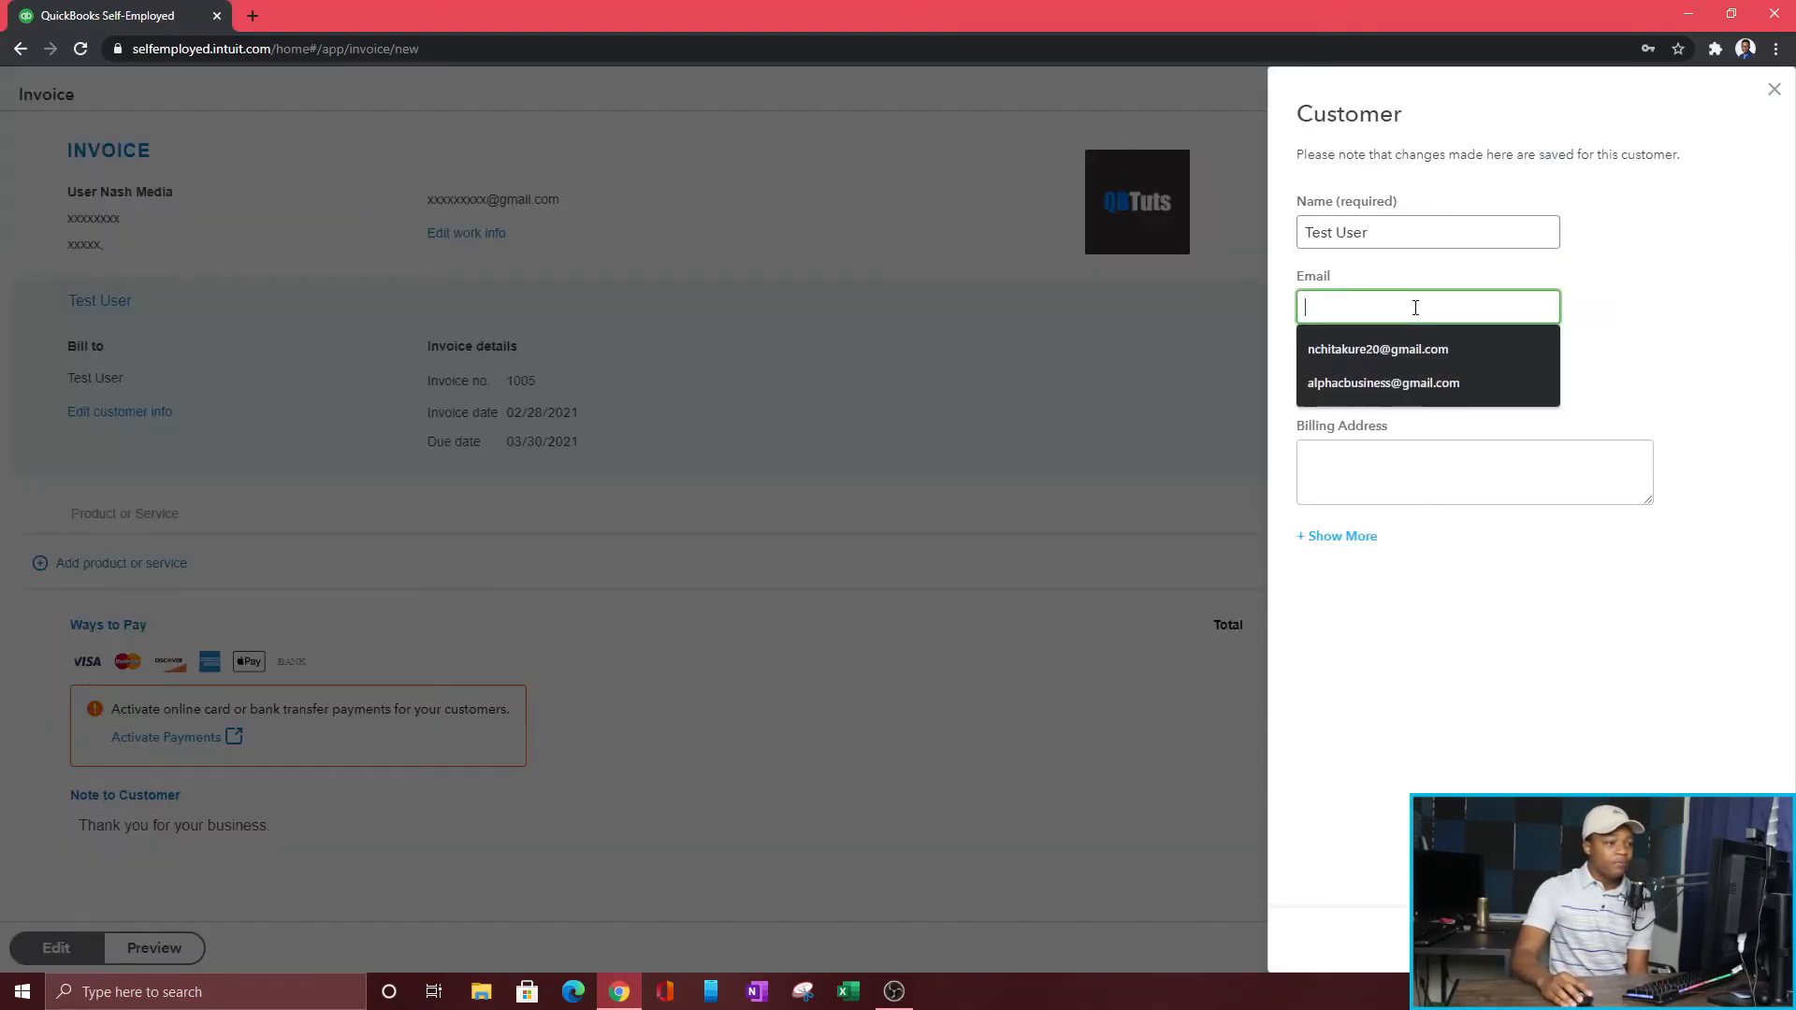
{"action": "left_click", "coordinate": [1392, 383]}
{"action": "left_click", "coordinate": [1391, 374]}
{"action": "left_click", "coordinate": [1393, 478]}
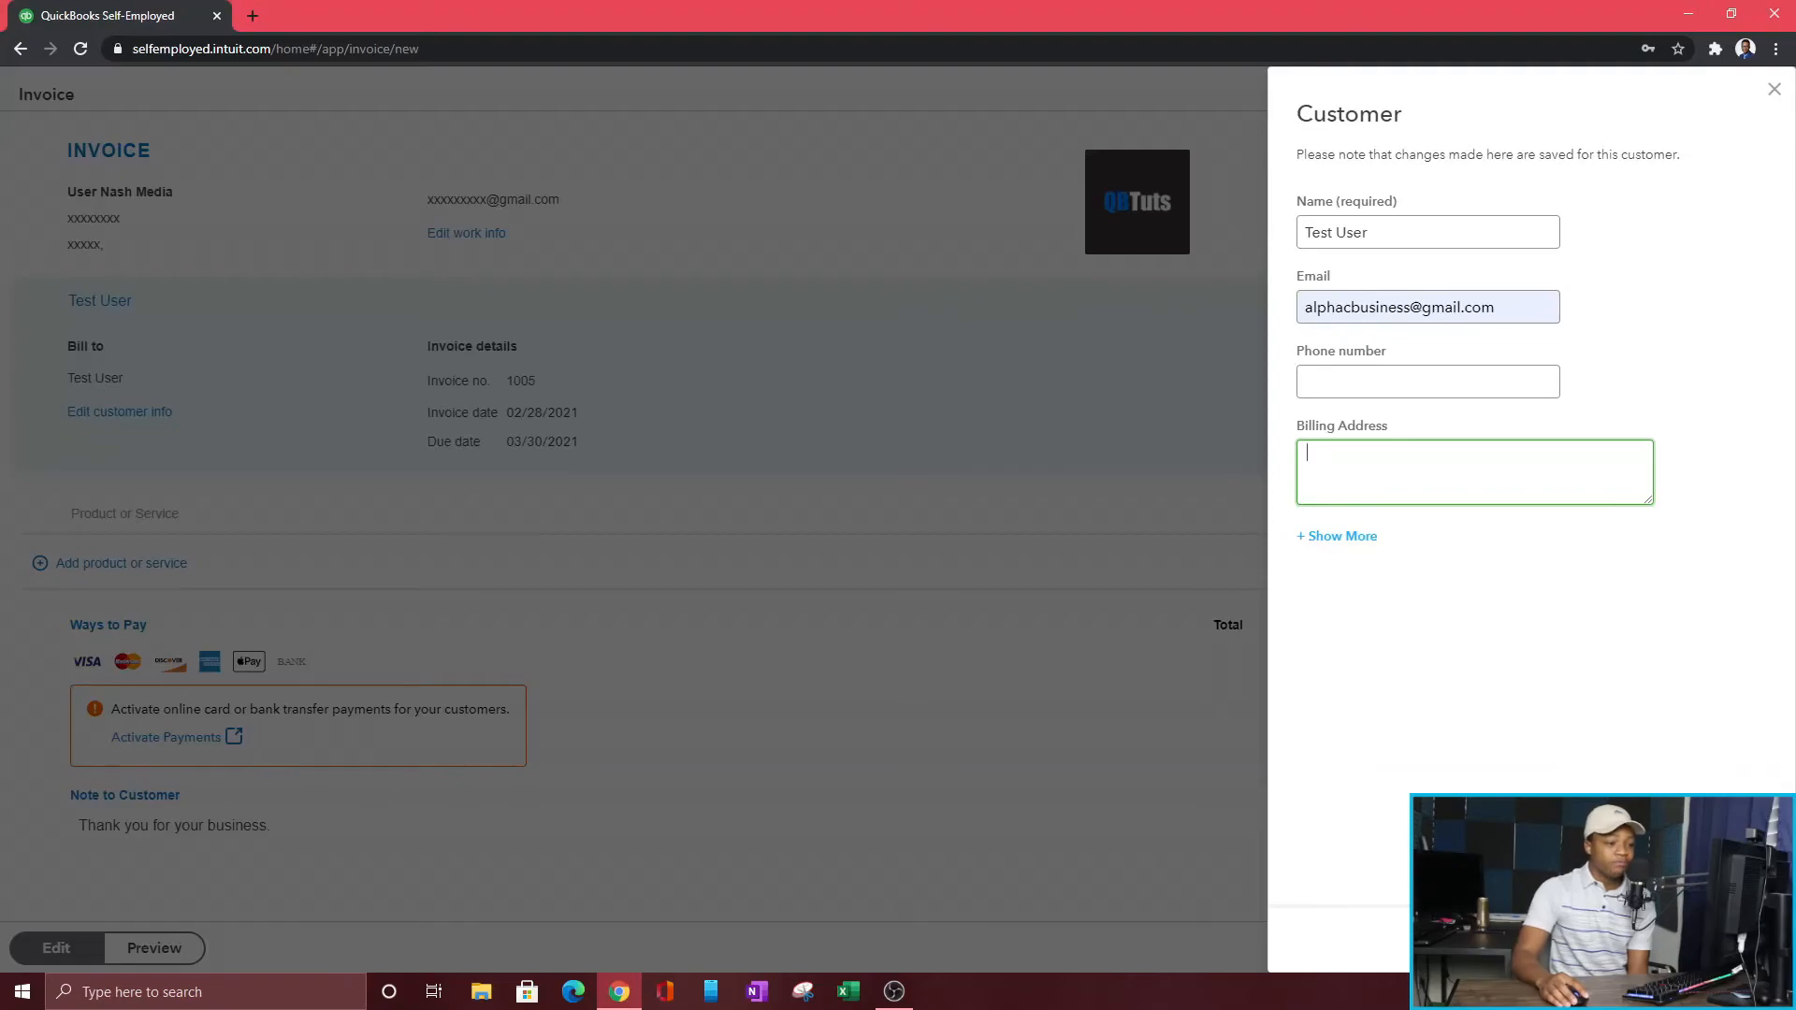
{"action": "left_click", "coordinate": [1731, 940]}
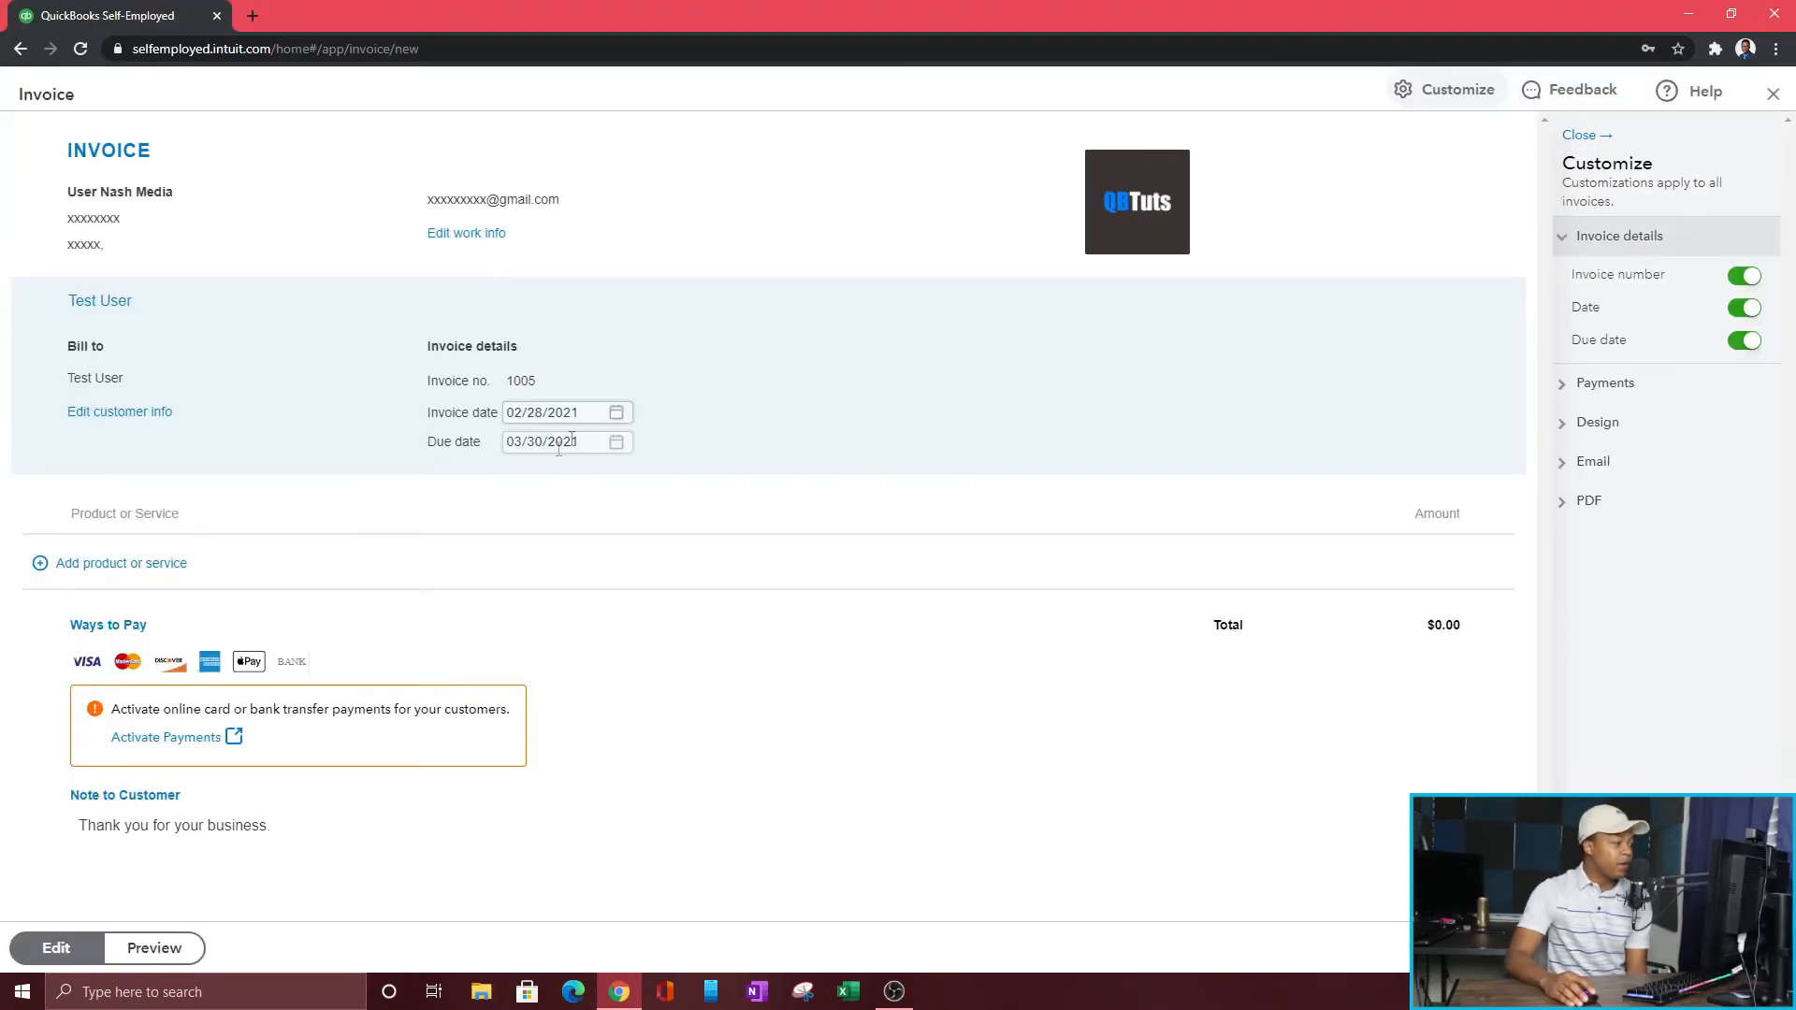
Step: Add Graphic design as the first product or service line of the invoice
{"action": "left_click", "coordinate": [53, 571]}
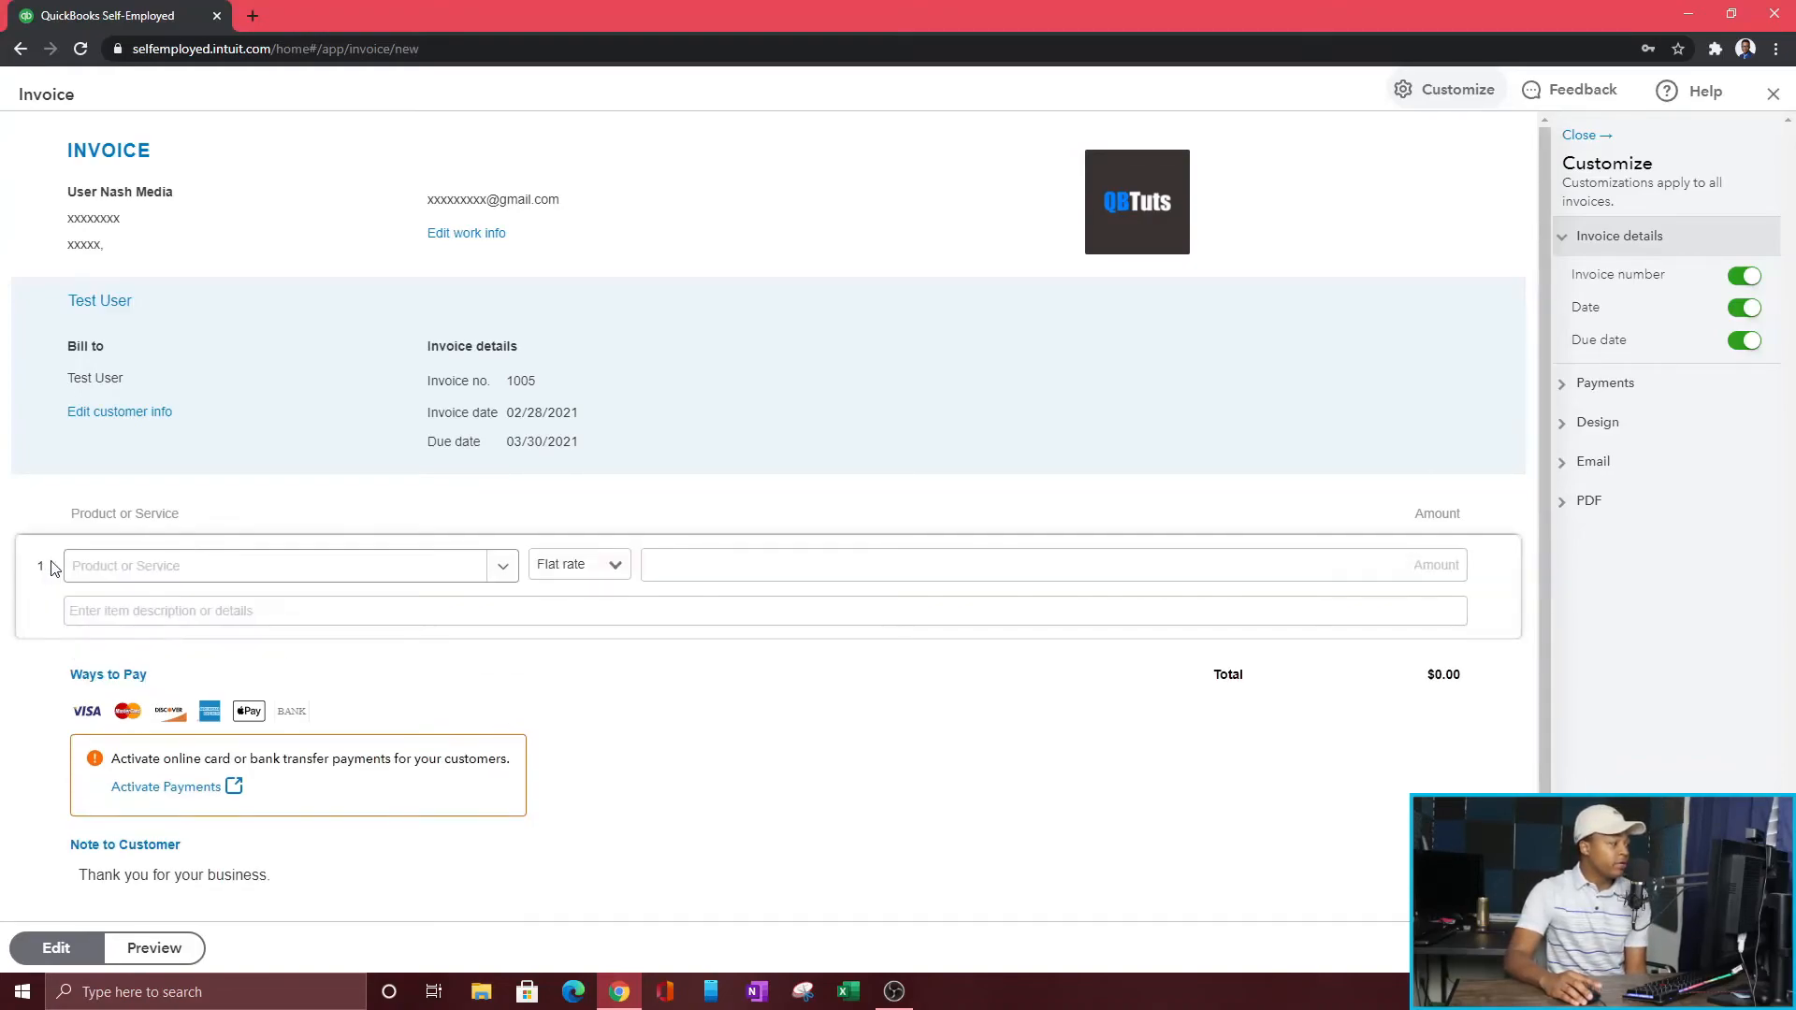
{"action": "left_click", "coordinate": [415, 572]}
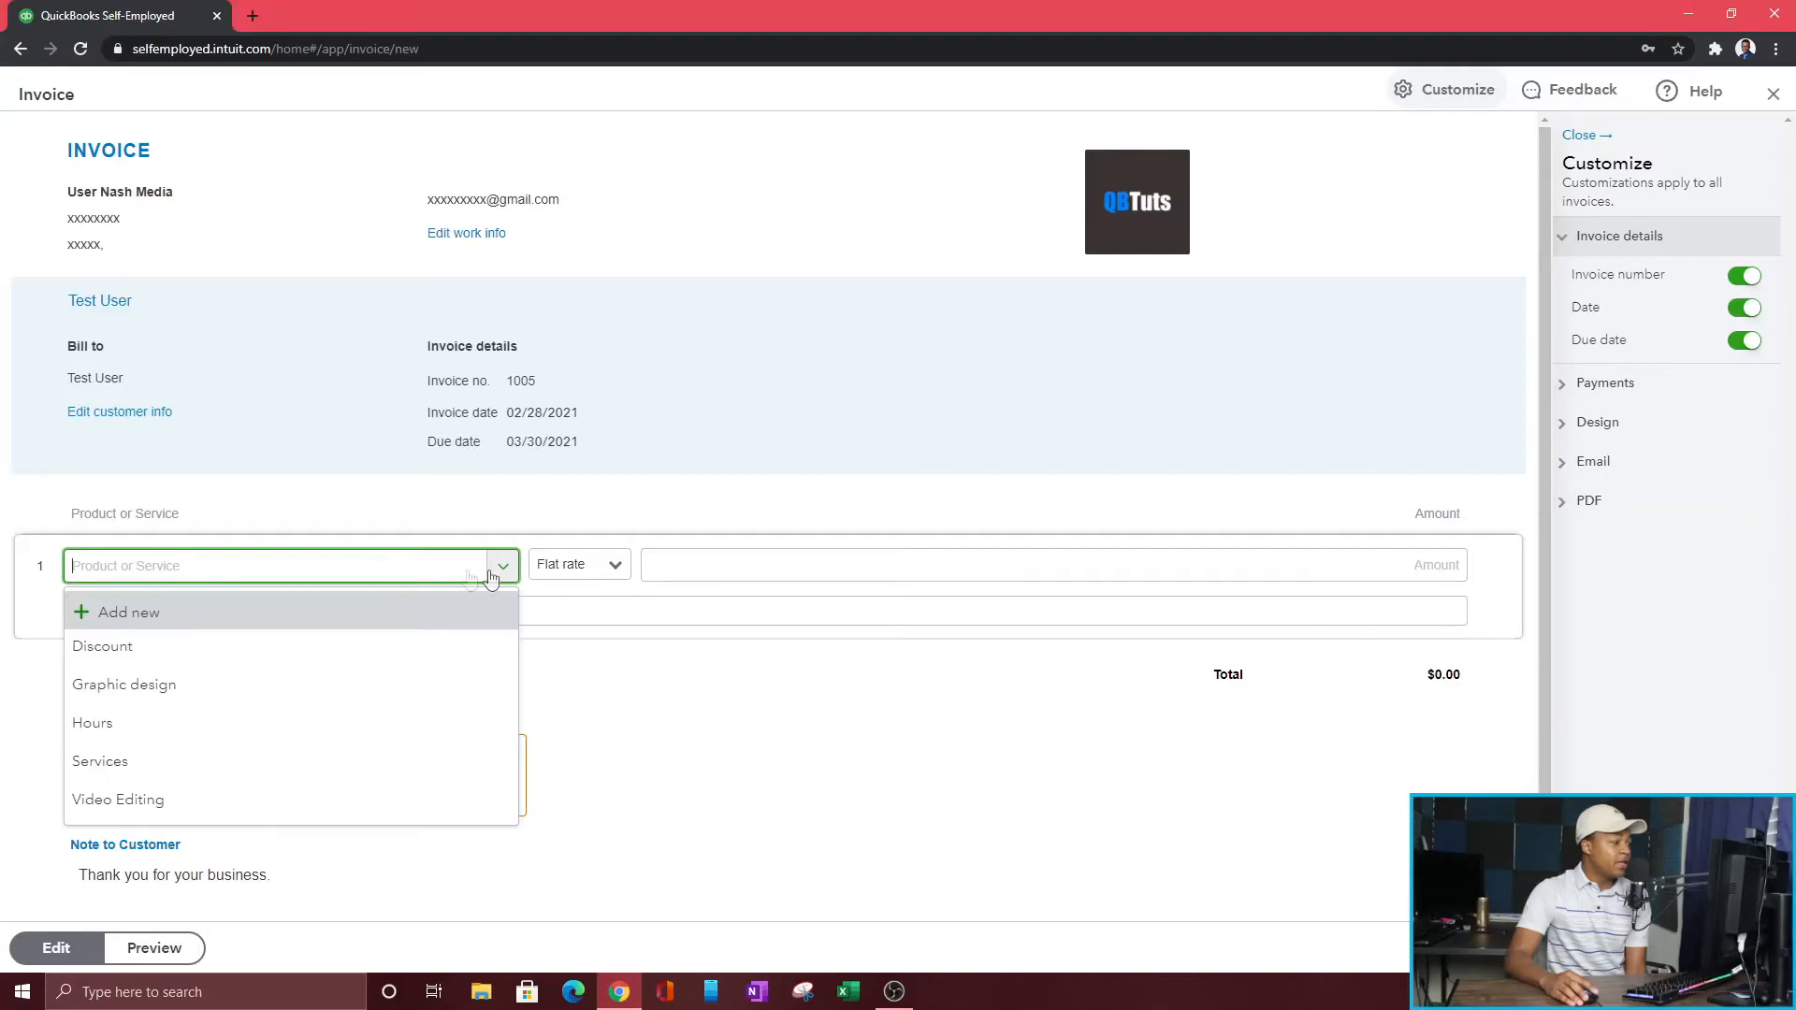
{"action": "left_click", "coordinate": [146, 685]}
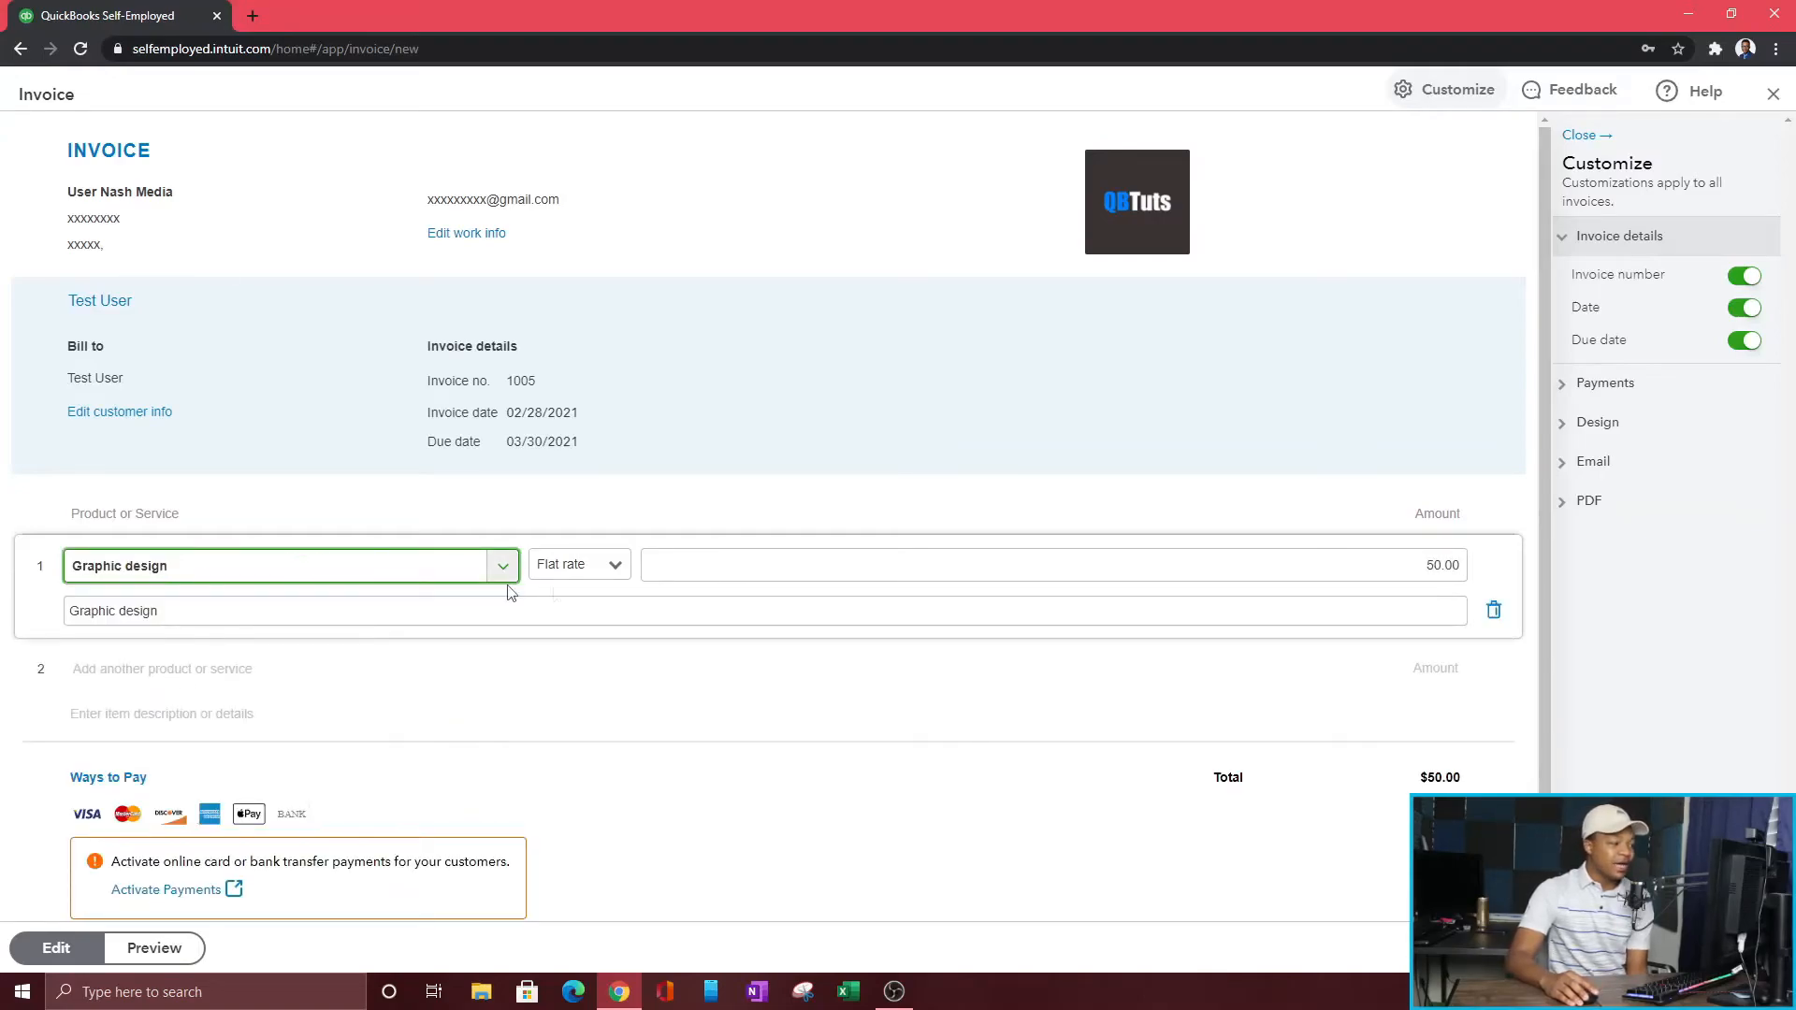
Step: Try billing the Graphic design line by hour with 5 hours, and set it to By item with quantity 41 at 25 each
{"action": "left_click", "coordinate": [595, 562]}
{"action": "left_click", "coordinate": [595, 561]}
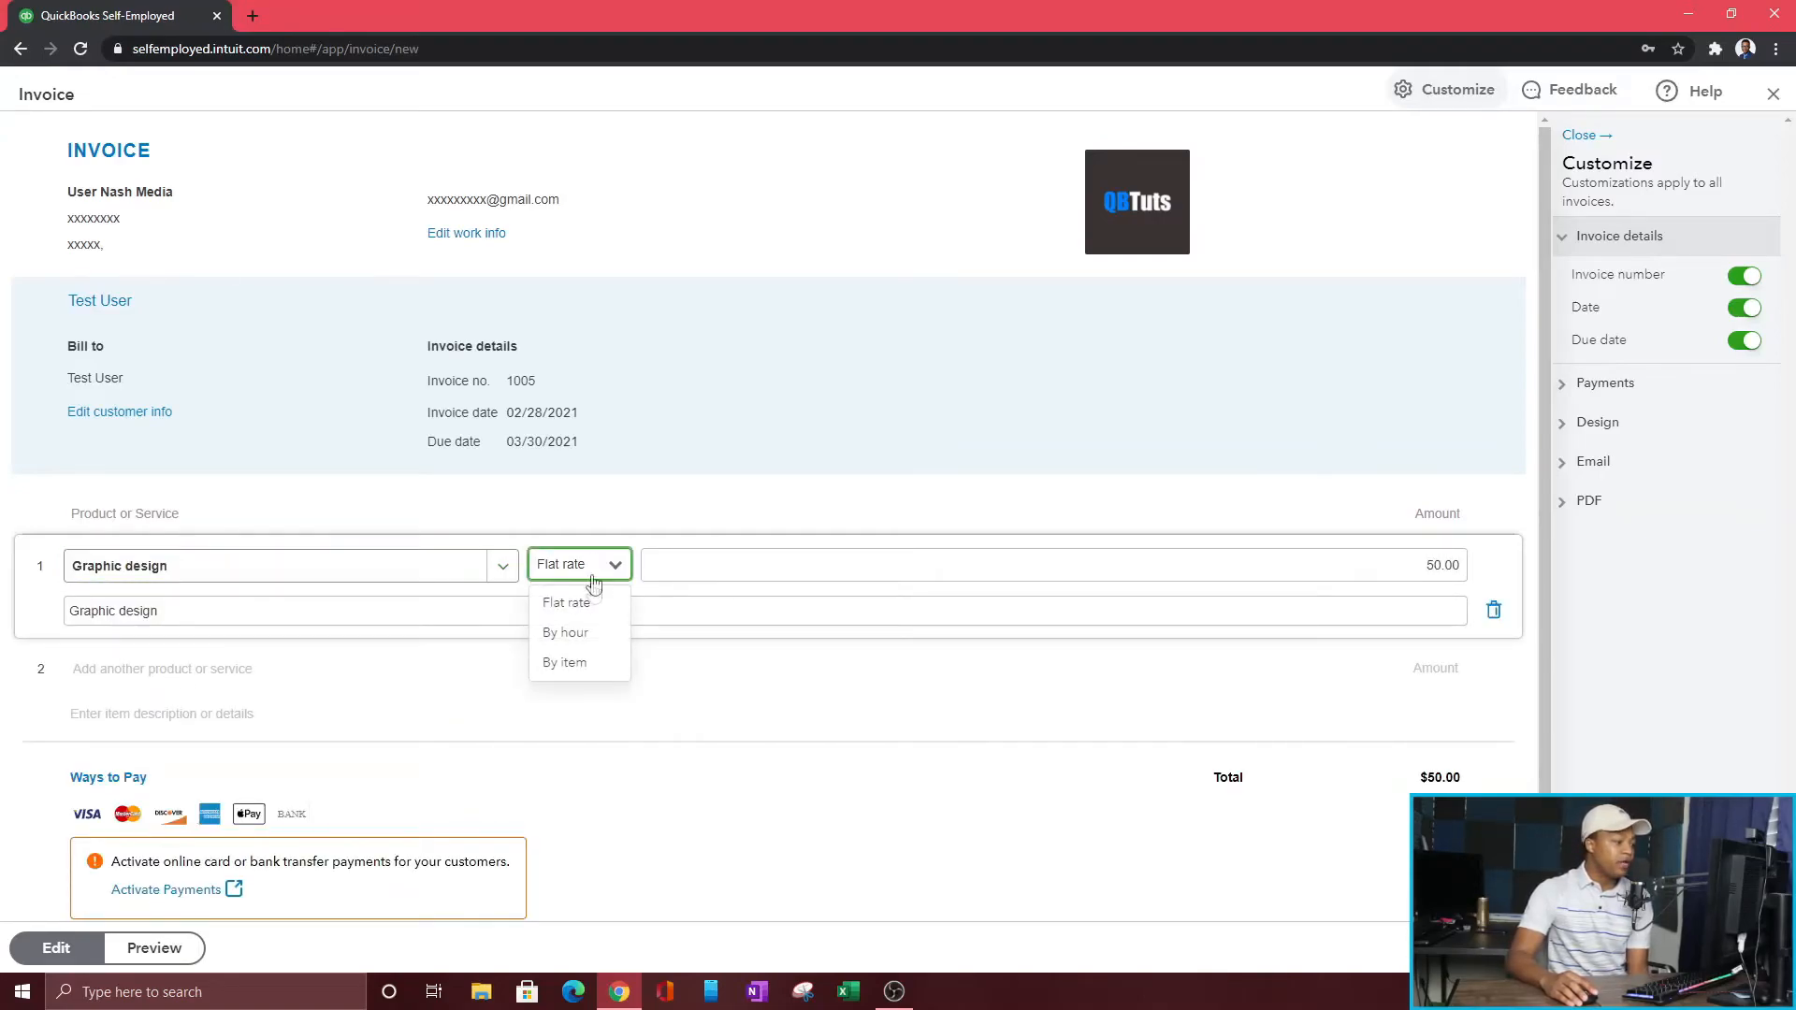
{"action": "left_click", "coordinate": [579, 636]}
{"action": "left_click_drag", "start_coordinate": [685, 565], "coordinate": [709, 573]}
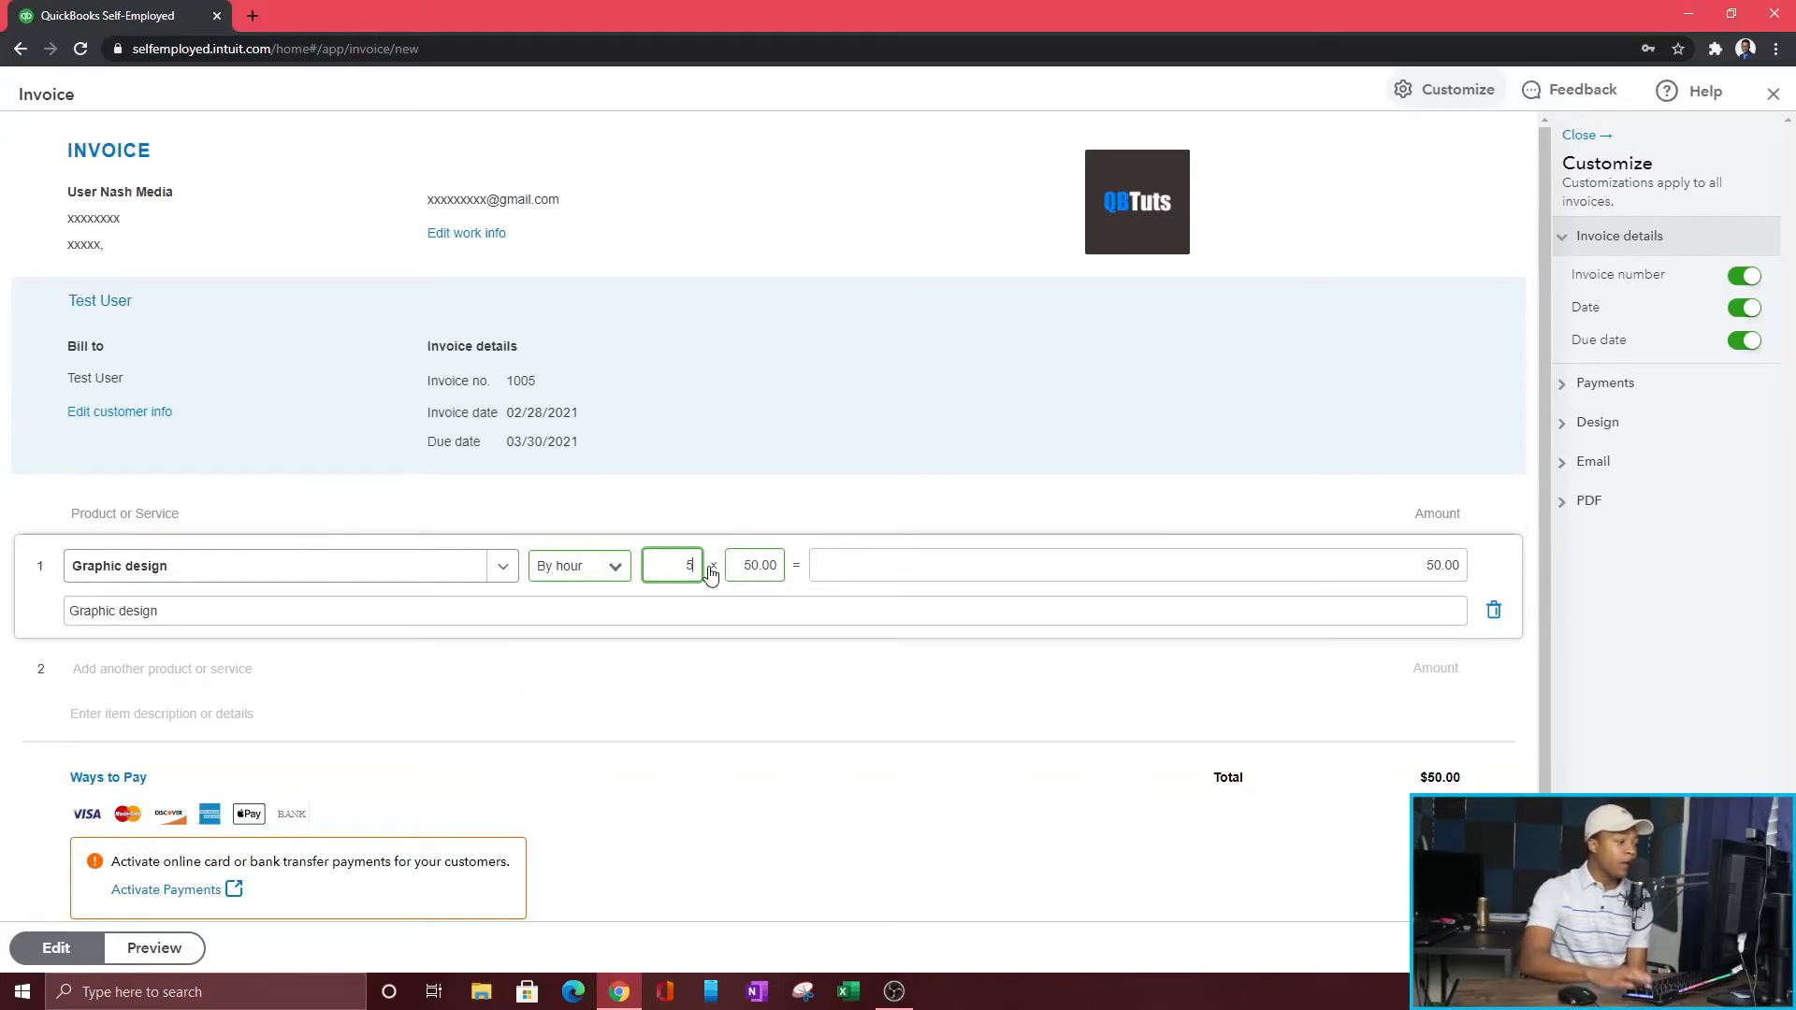
{"action": "type", "text": "5"}
{"action": "left_click_drag", "start_coordinate": [739, 567], "coordinate": [804, 575]}
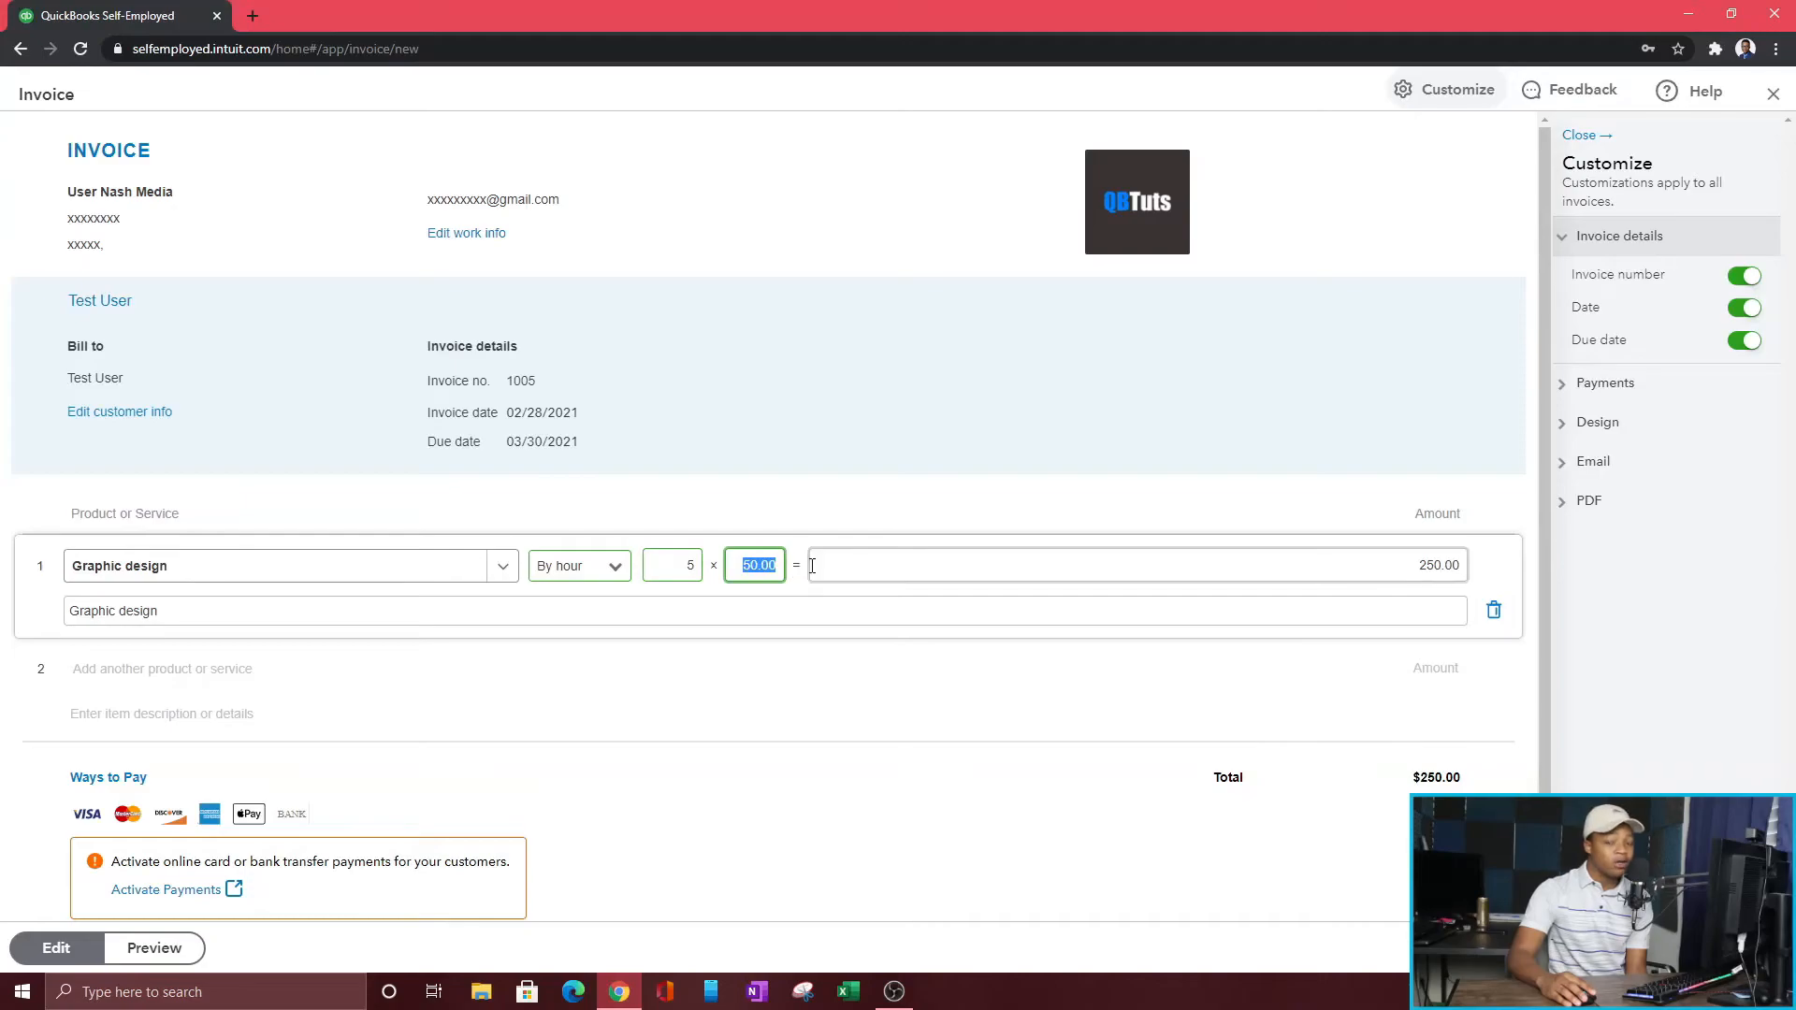
{"action": "type", "text": "25"}
{"action": "left_click", "coordinate": [970, 557]}
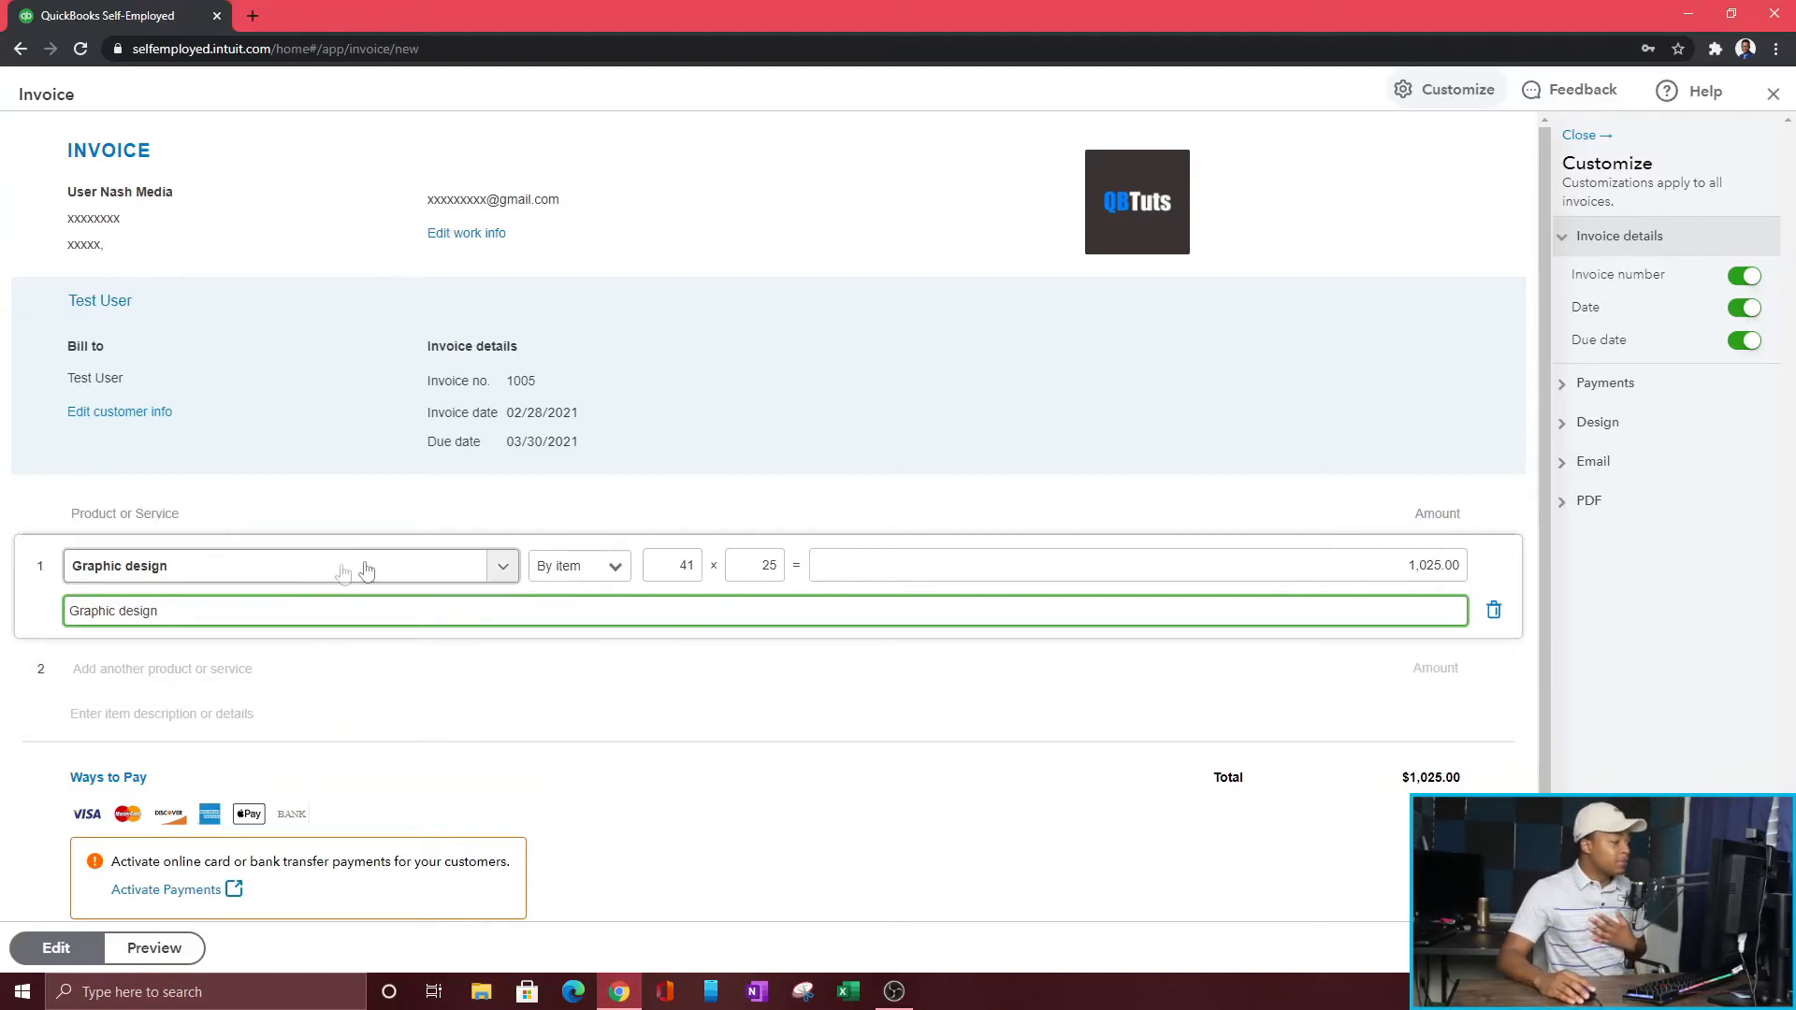
{"action": "left_click", "coordinate": [934, 749]}
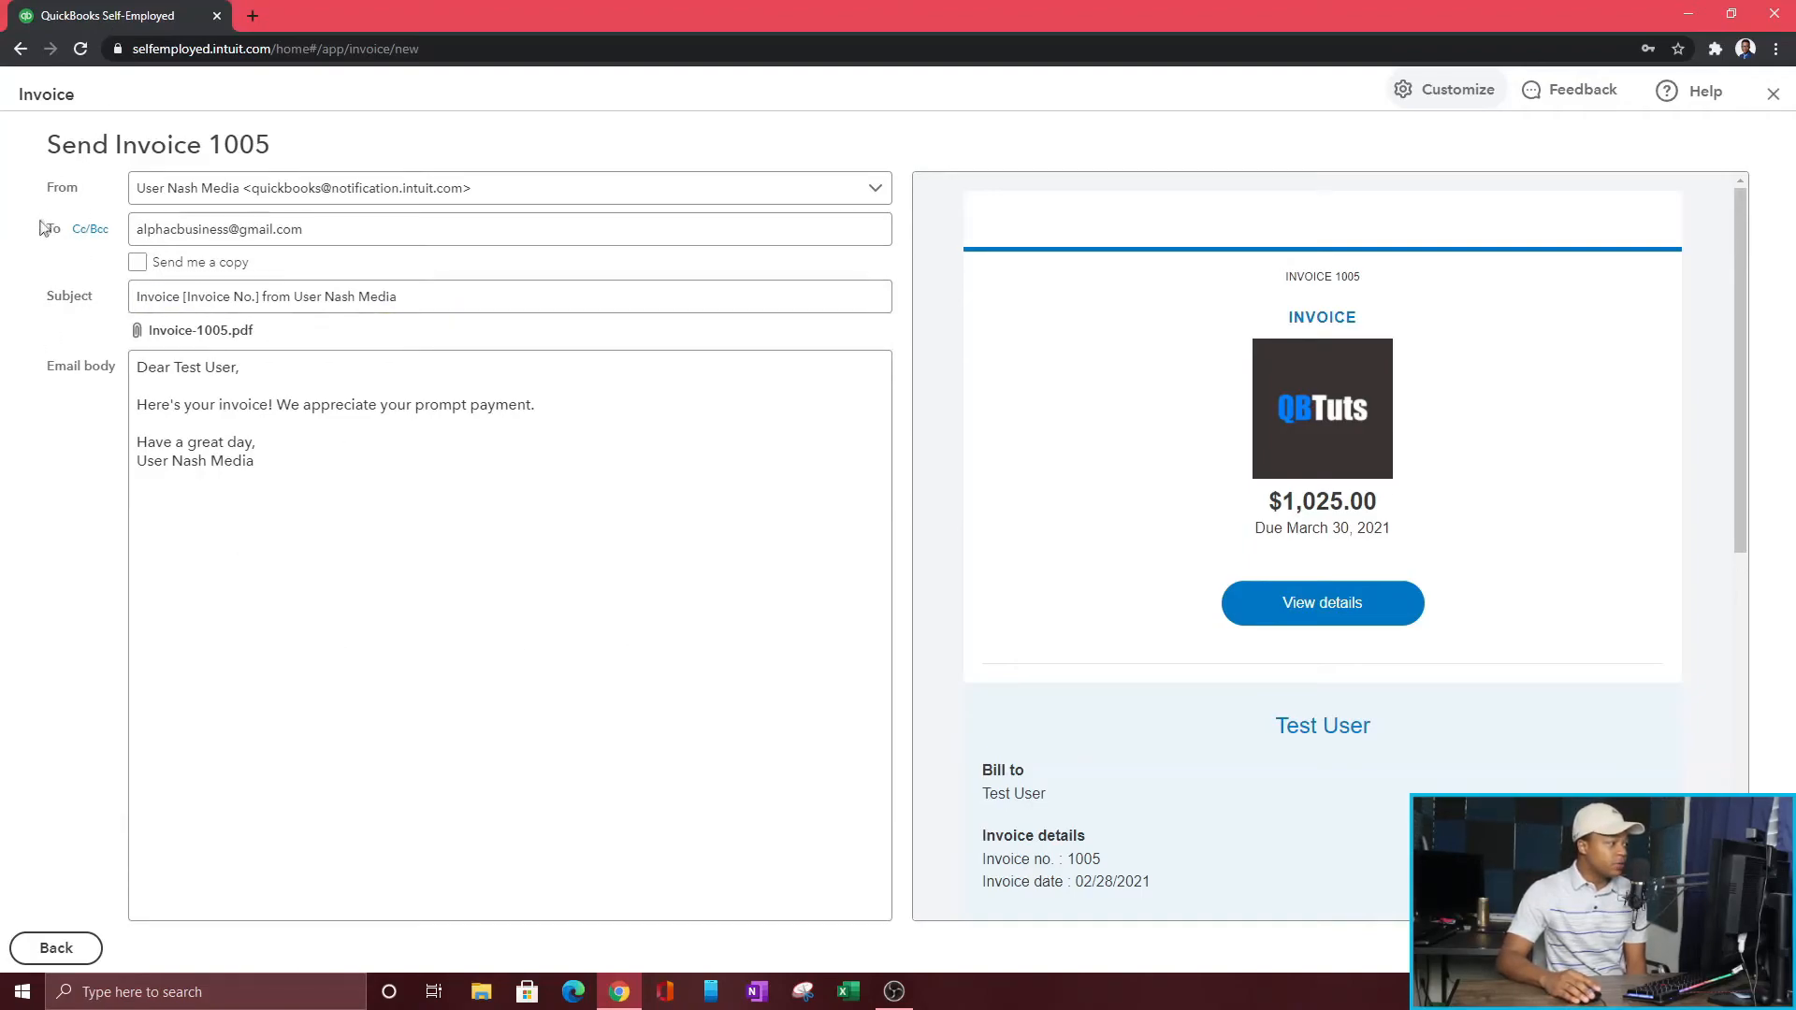
Step: Email invoice 1005 to the customer after showing the Cc and Bcc fields, and view the received message in Gmail
{"action": "left_click", "coordinate": [296, 243]}
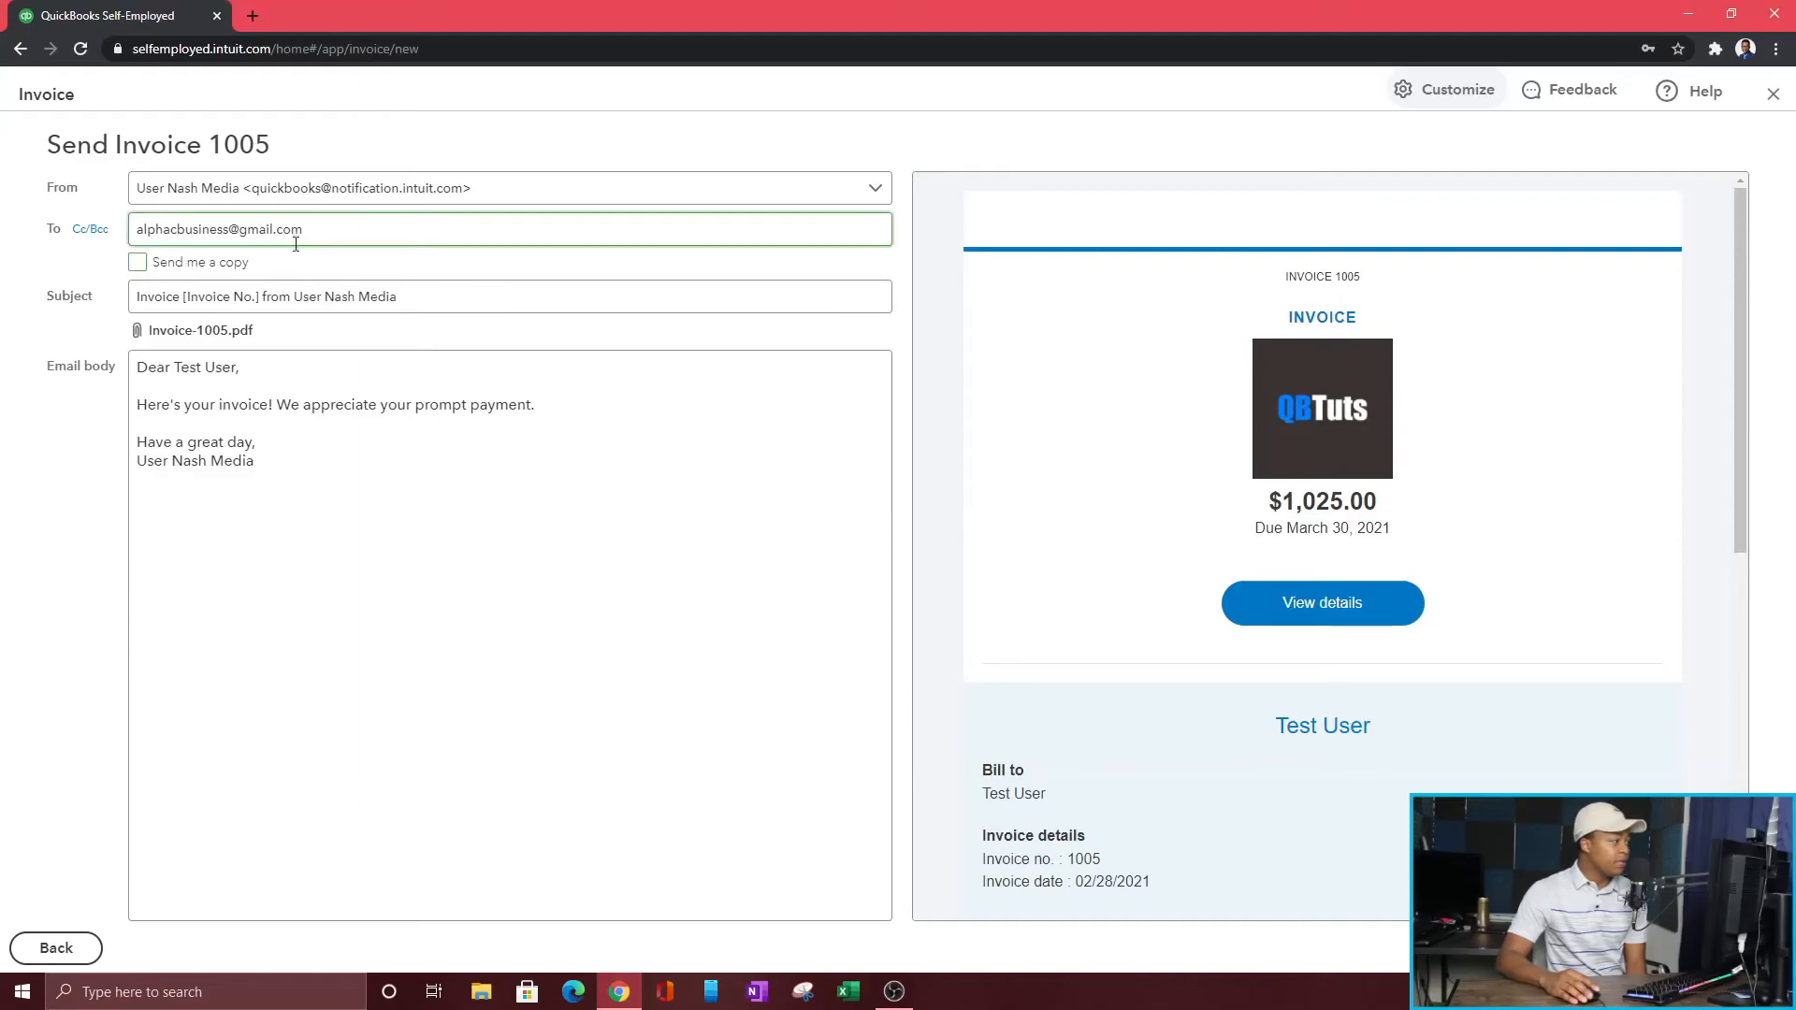
{"action": "left_click", "coordinate": [88, 231]}
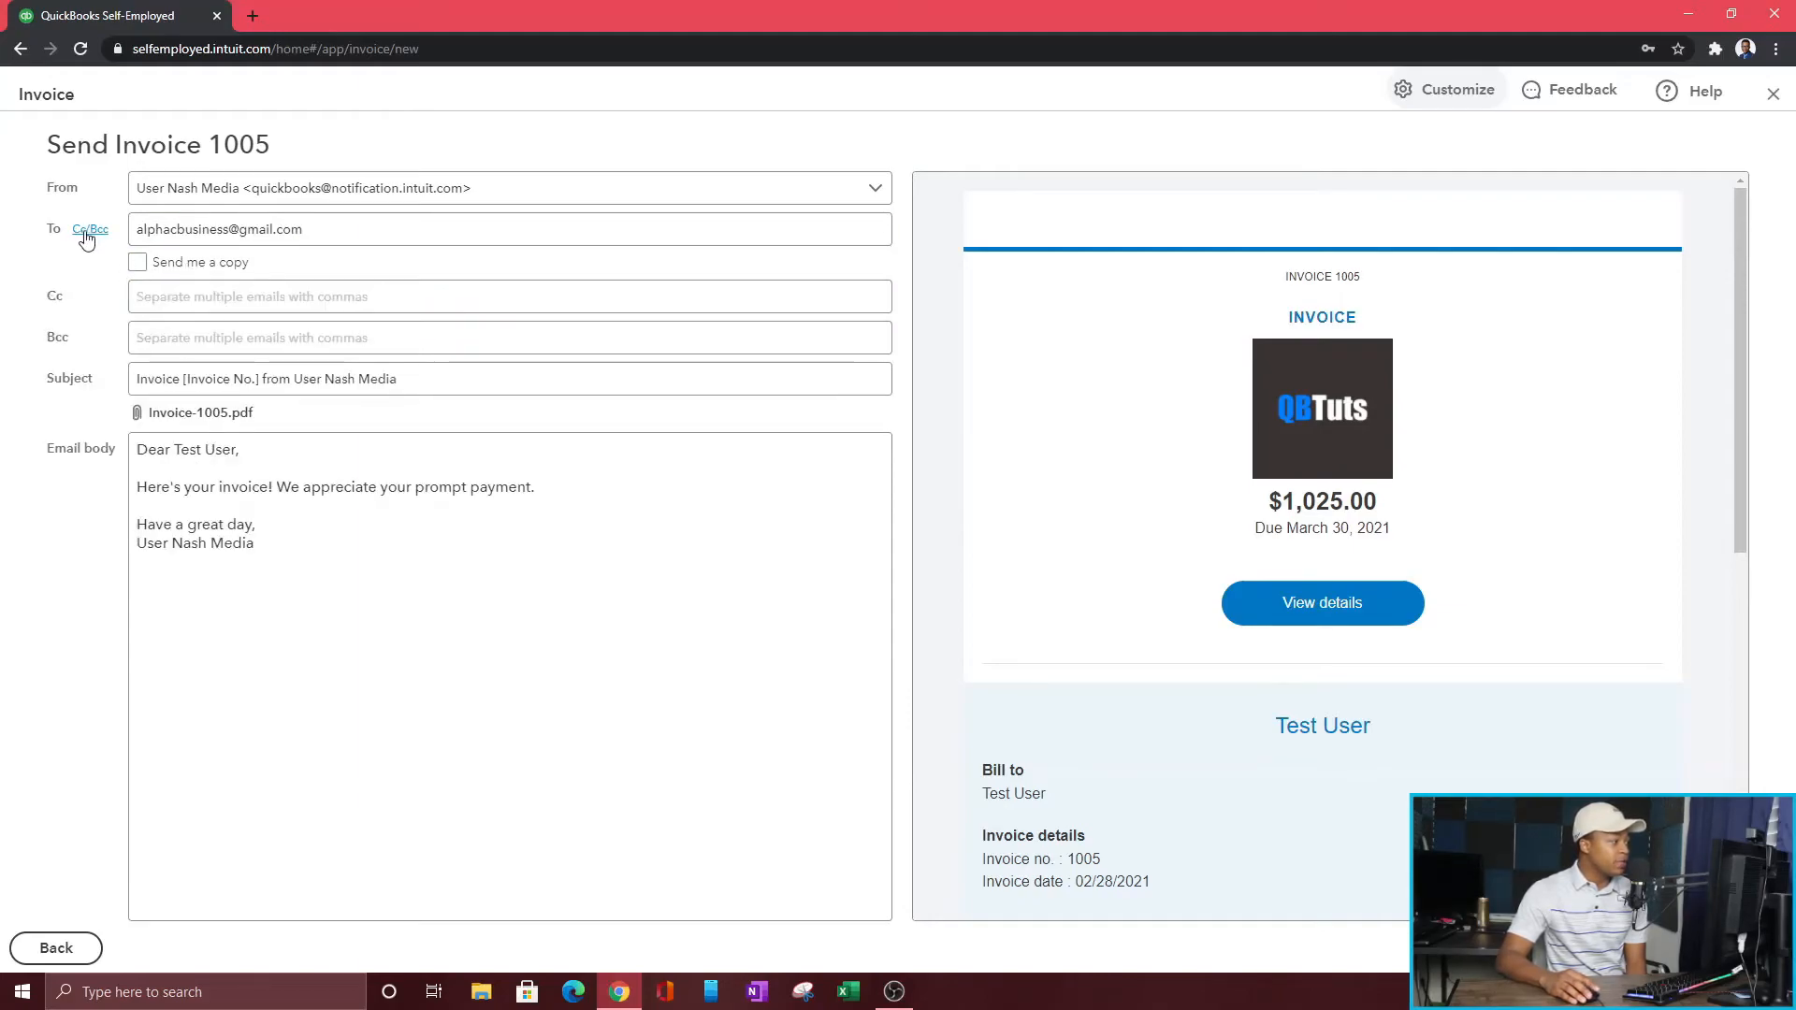
{"action": "left_click", "coordinate": [210, 297]}
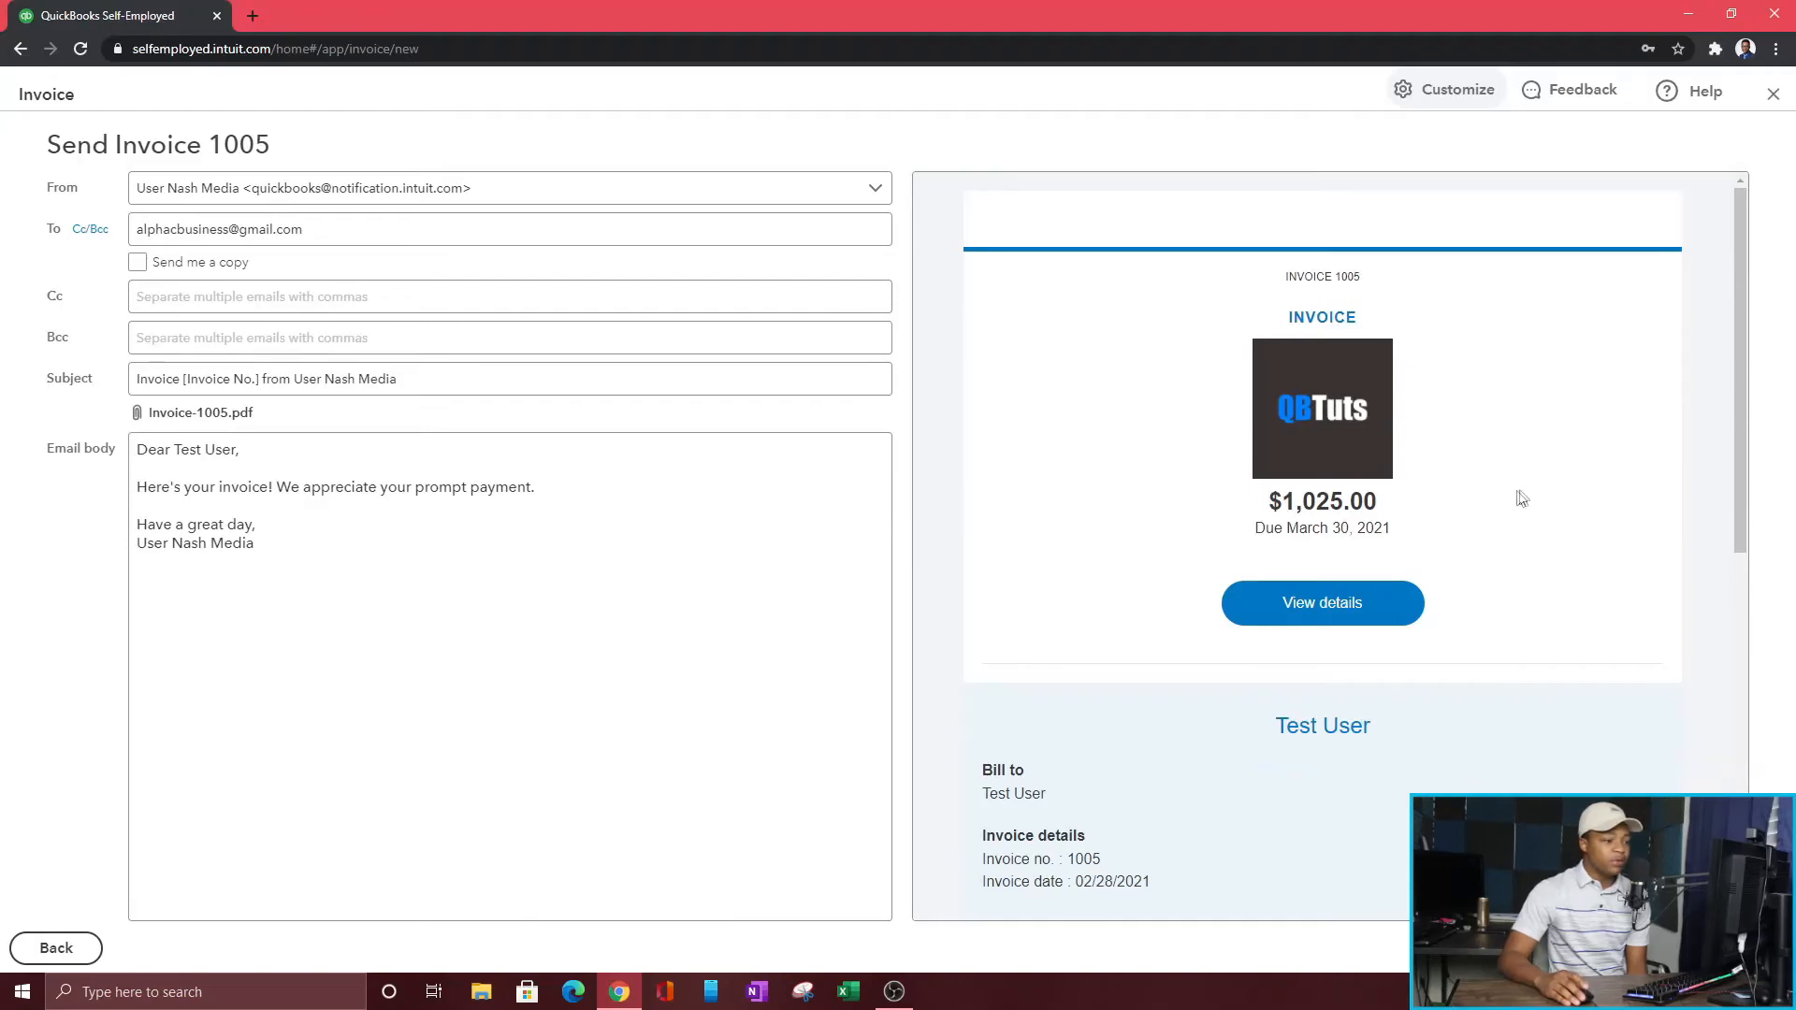
{"action": "scroll", "coordinate": [1515, 505], "scroll_direction": "down", "scroll_amount": 6}
{"action": "scroll", "coordinate": [1289, 407], "scroll_direction": "up", "scroll_amount": 1}
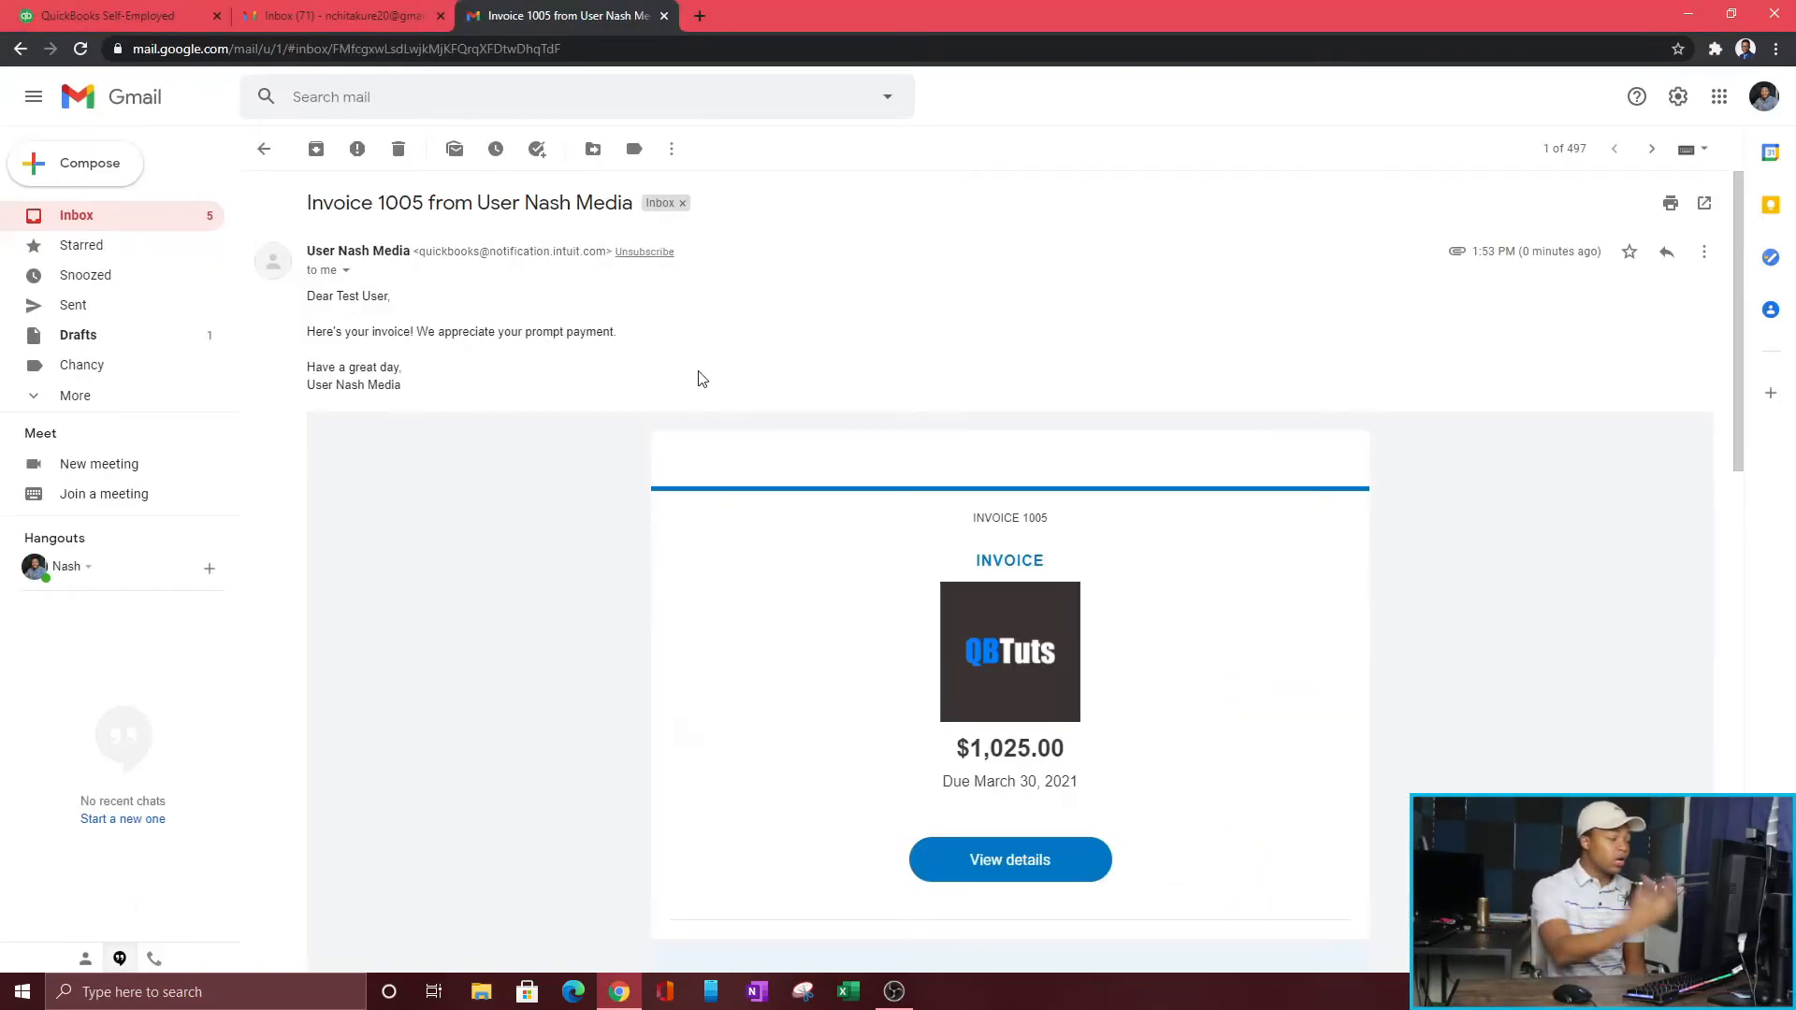
{"action": "scroll", "coordinate": [1044, 477], "scroll_direction": "down", "scroll_amount": 4}
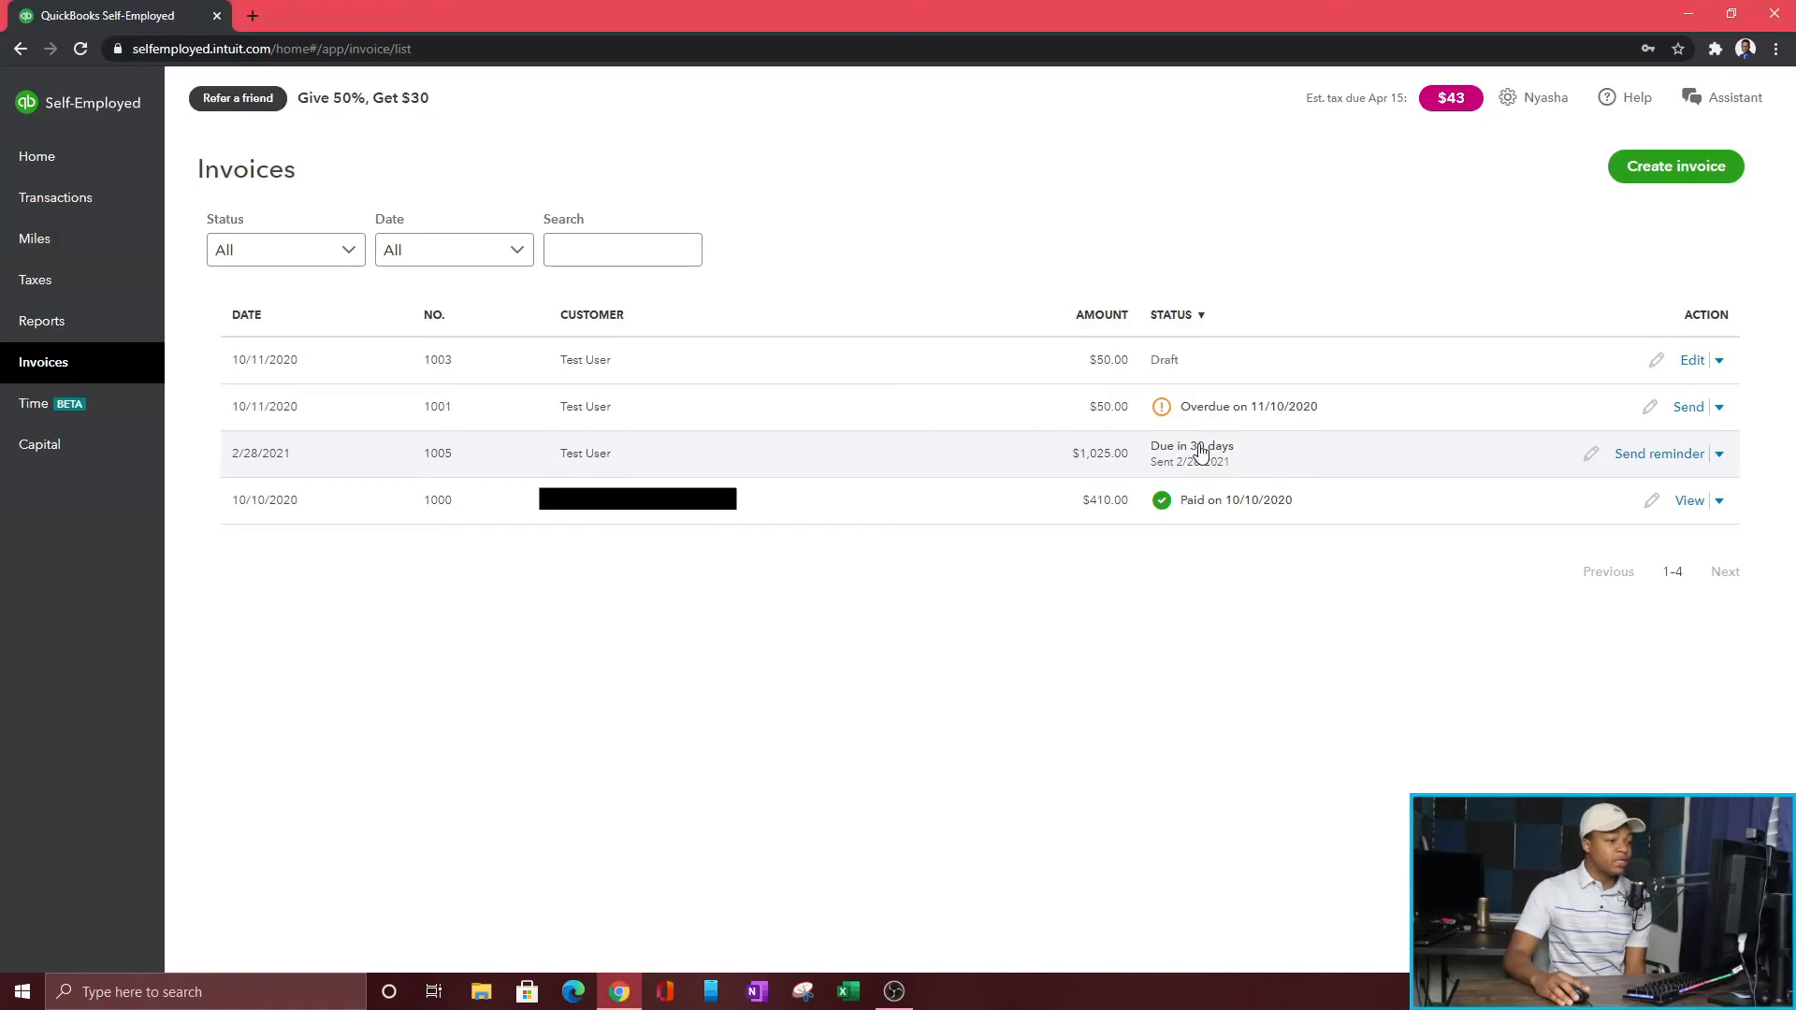
Step: Review the details of sent invoice 1005, open it for editing at its due date, and leave without saving
{"action": "left_click", "coordinate": [1203, 453]}
{"action": "double_click", "coordinate": [1505, 289]}
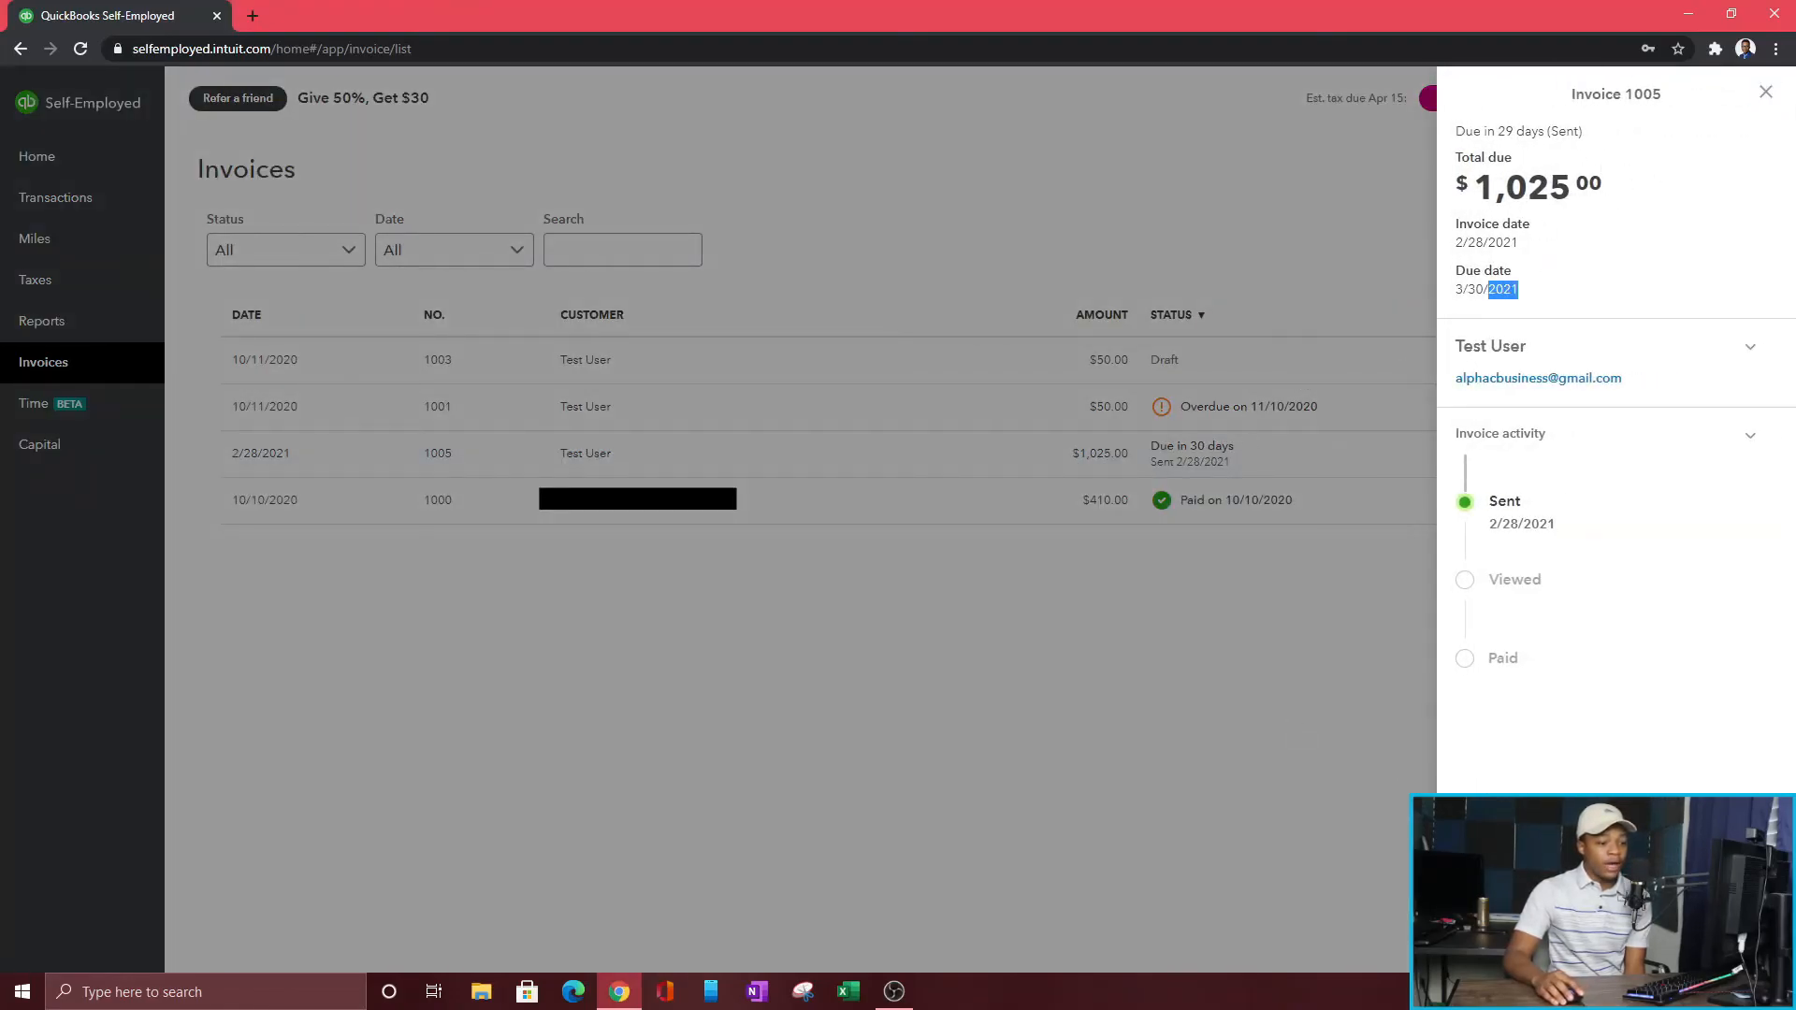
{"action": "left_click", "coordinate": [1701, 939]}
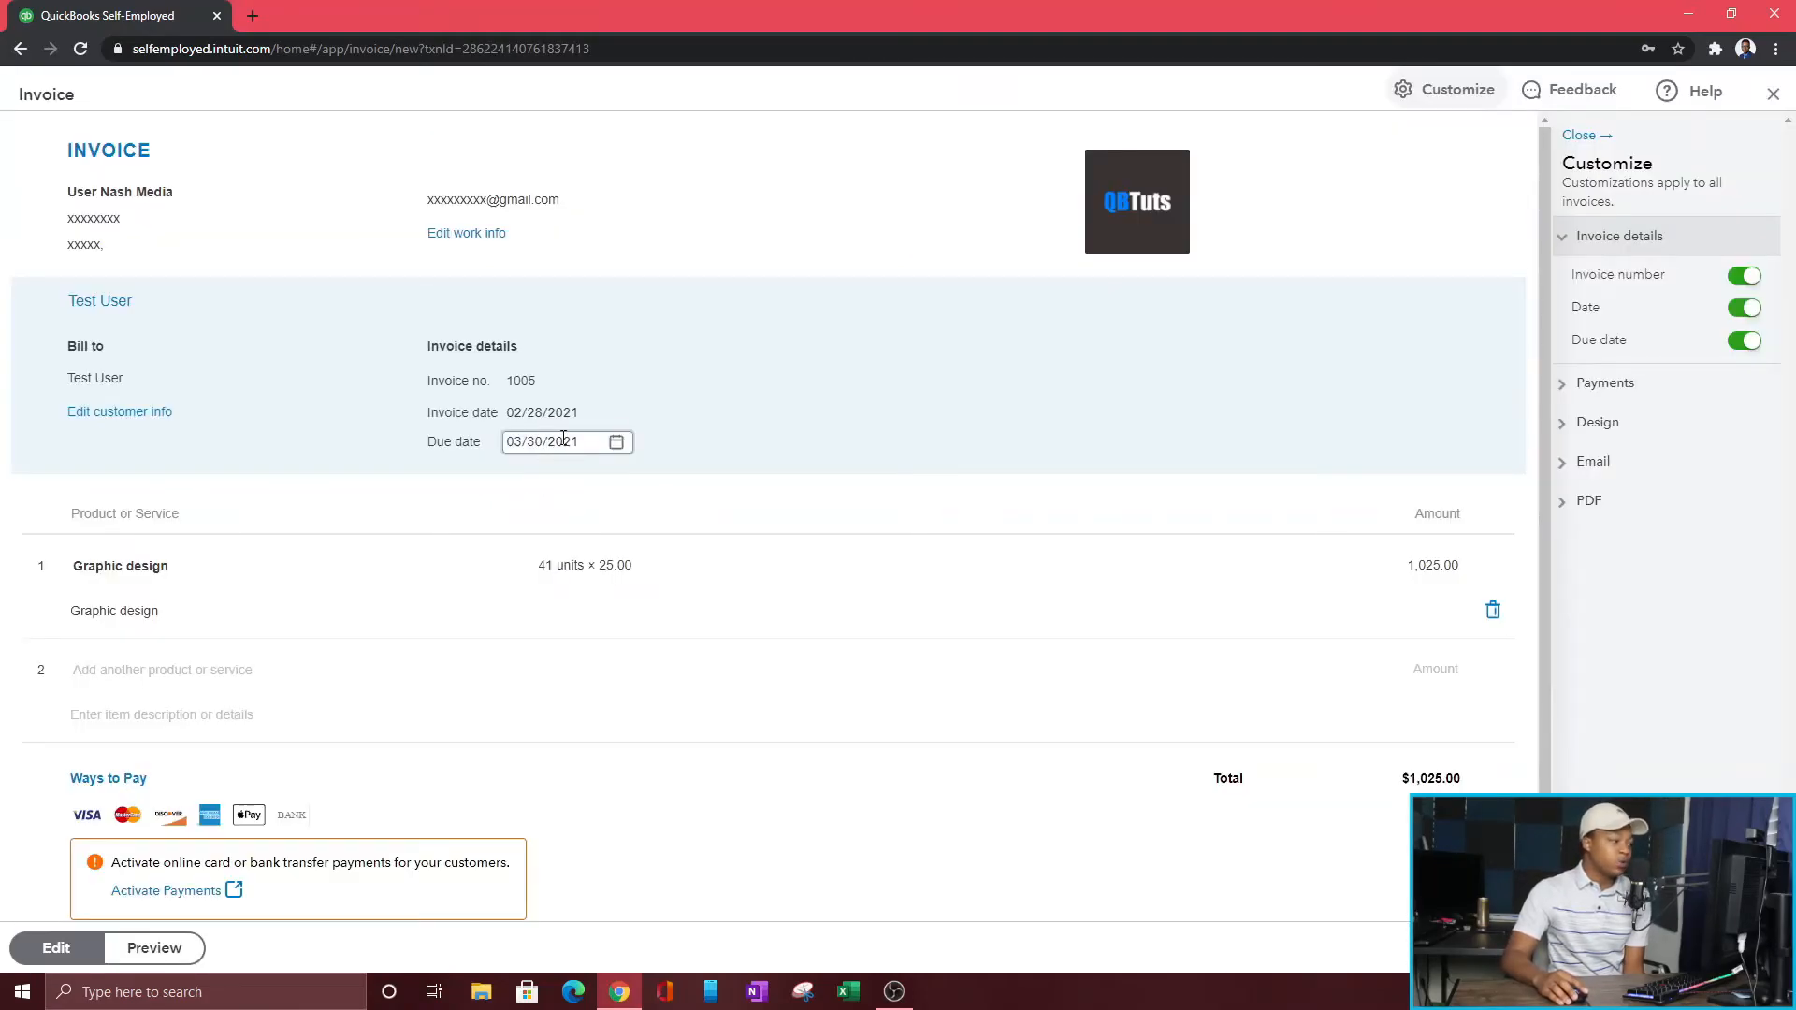
{"action": "triple_click", "coordinate": [562, 440]}
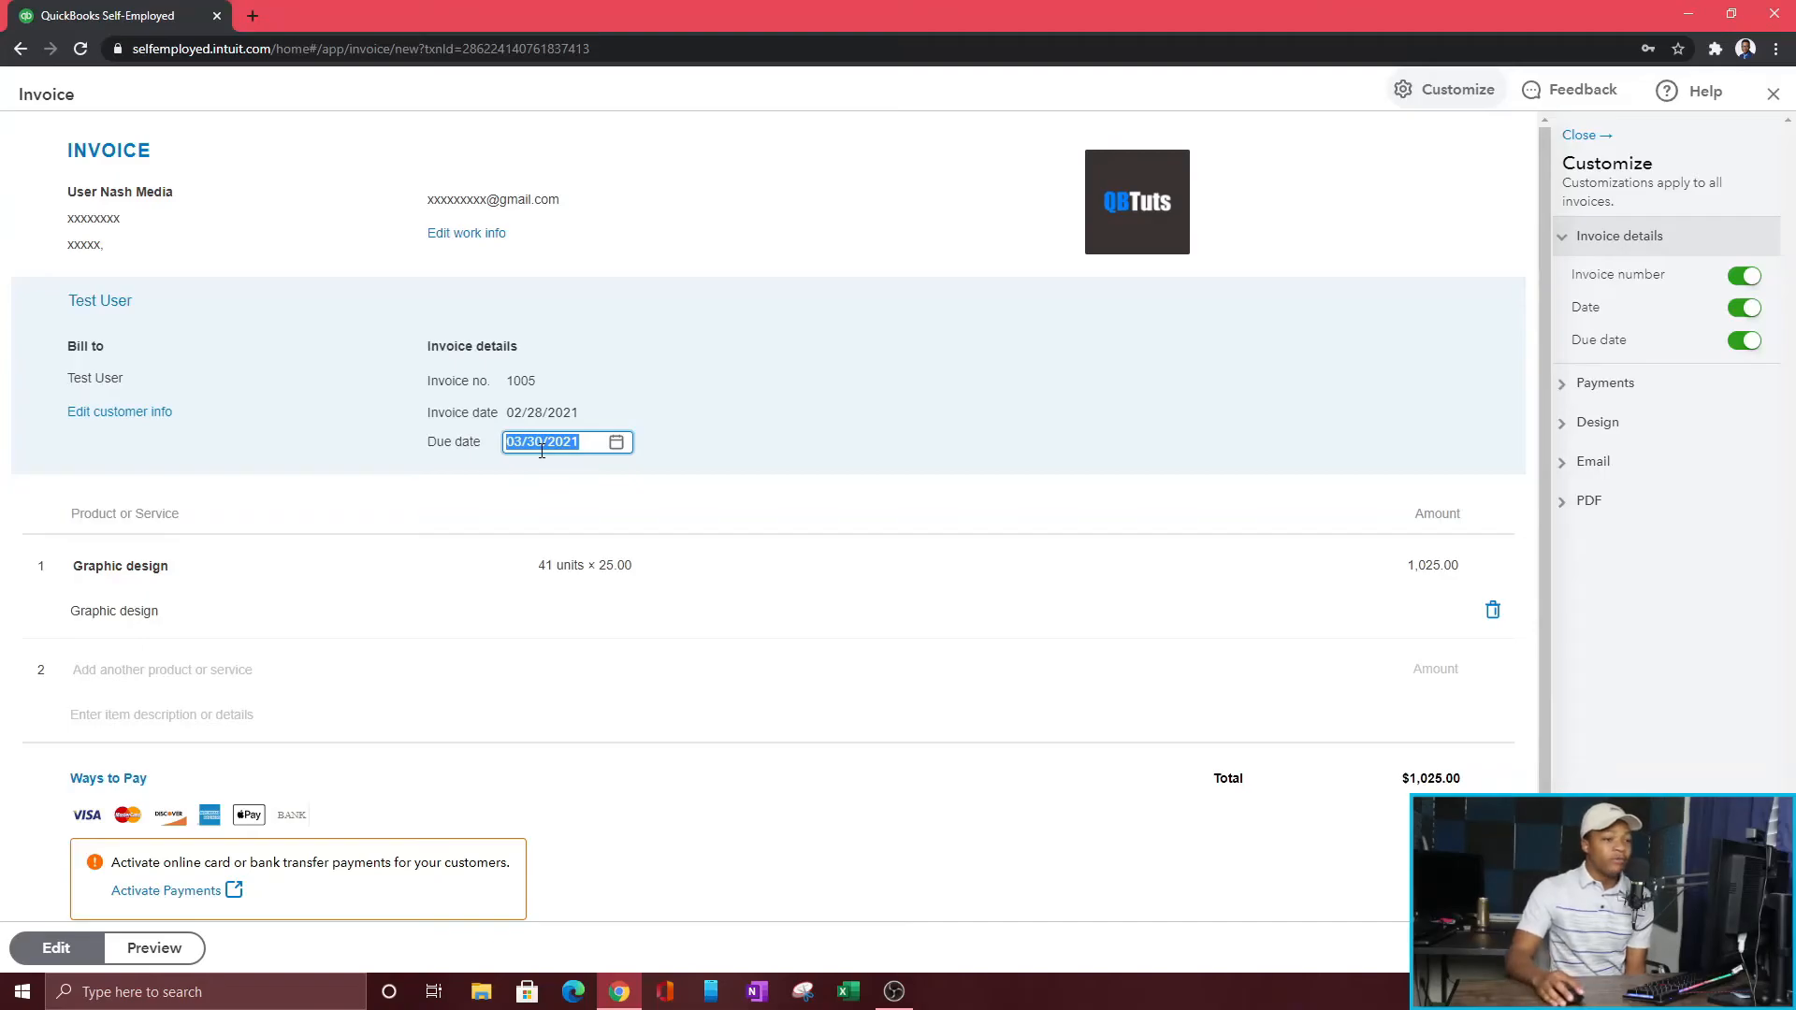
{"action": "left_click", "coordinate": [1772, 92]}
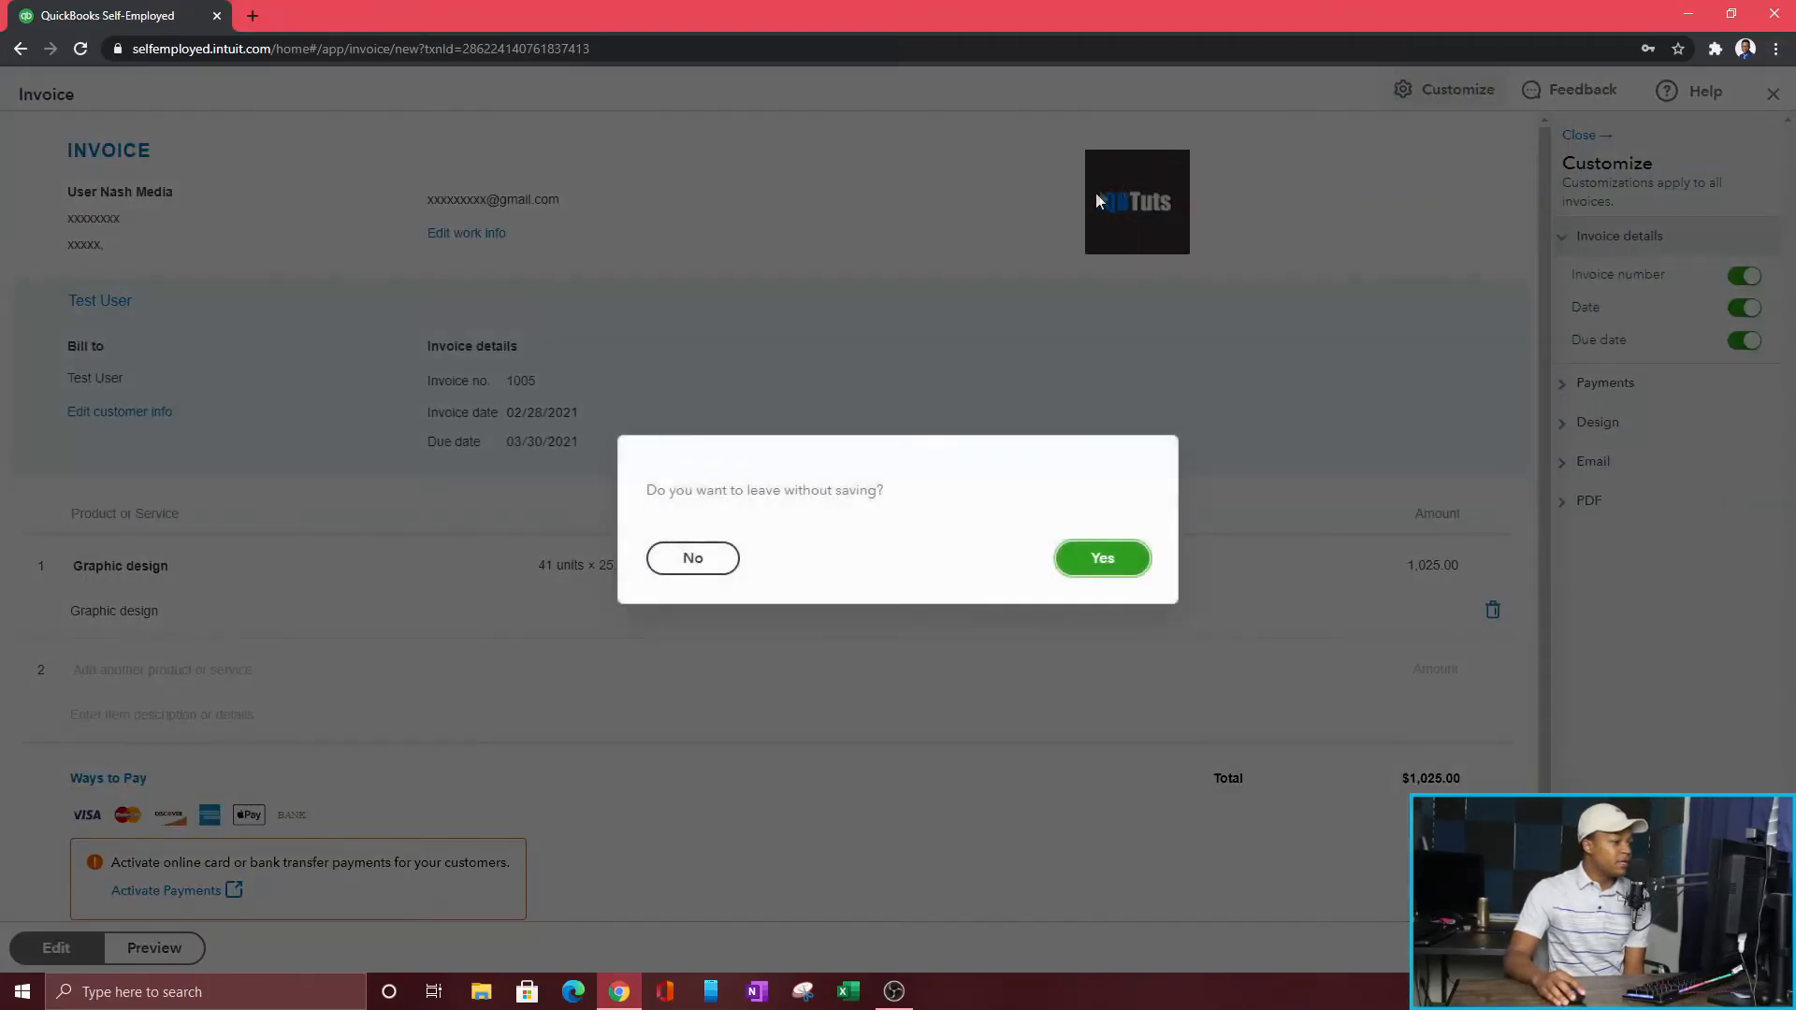
{"action": "left_click", "coordinate": [1103, 571]}
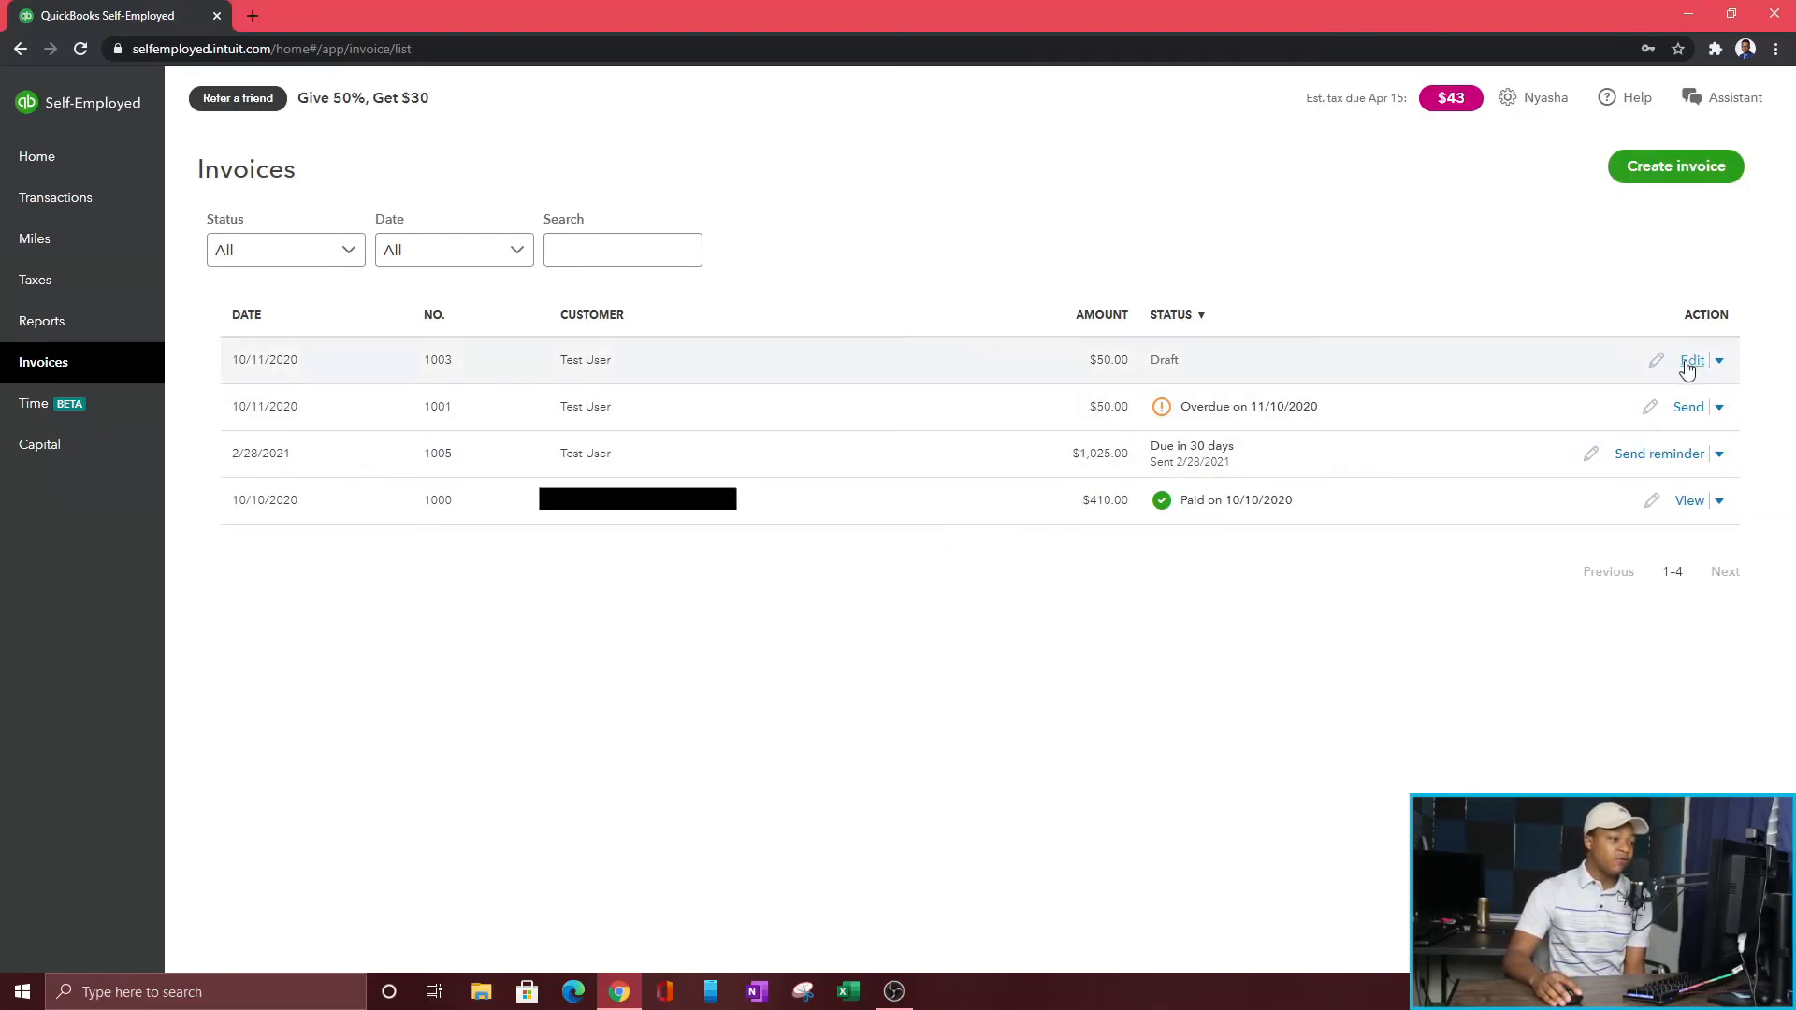
Step: Start a duplicate of invoice 1005 and close it without saving
{"action": "left_click", "coordinate": [1720, 456]}
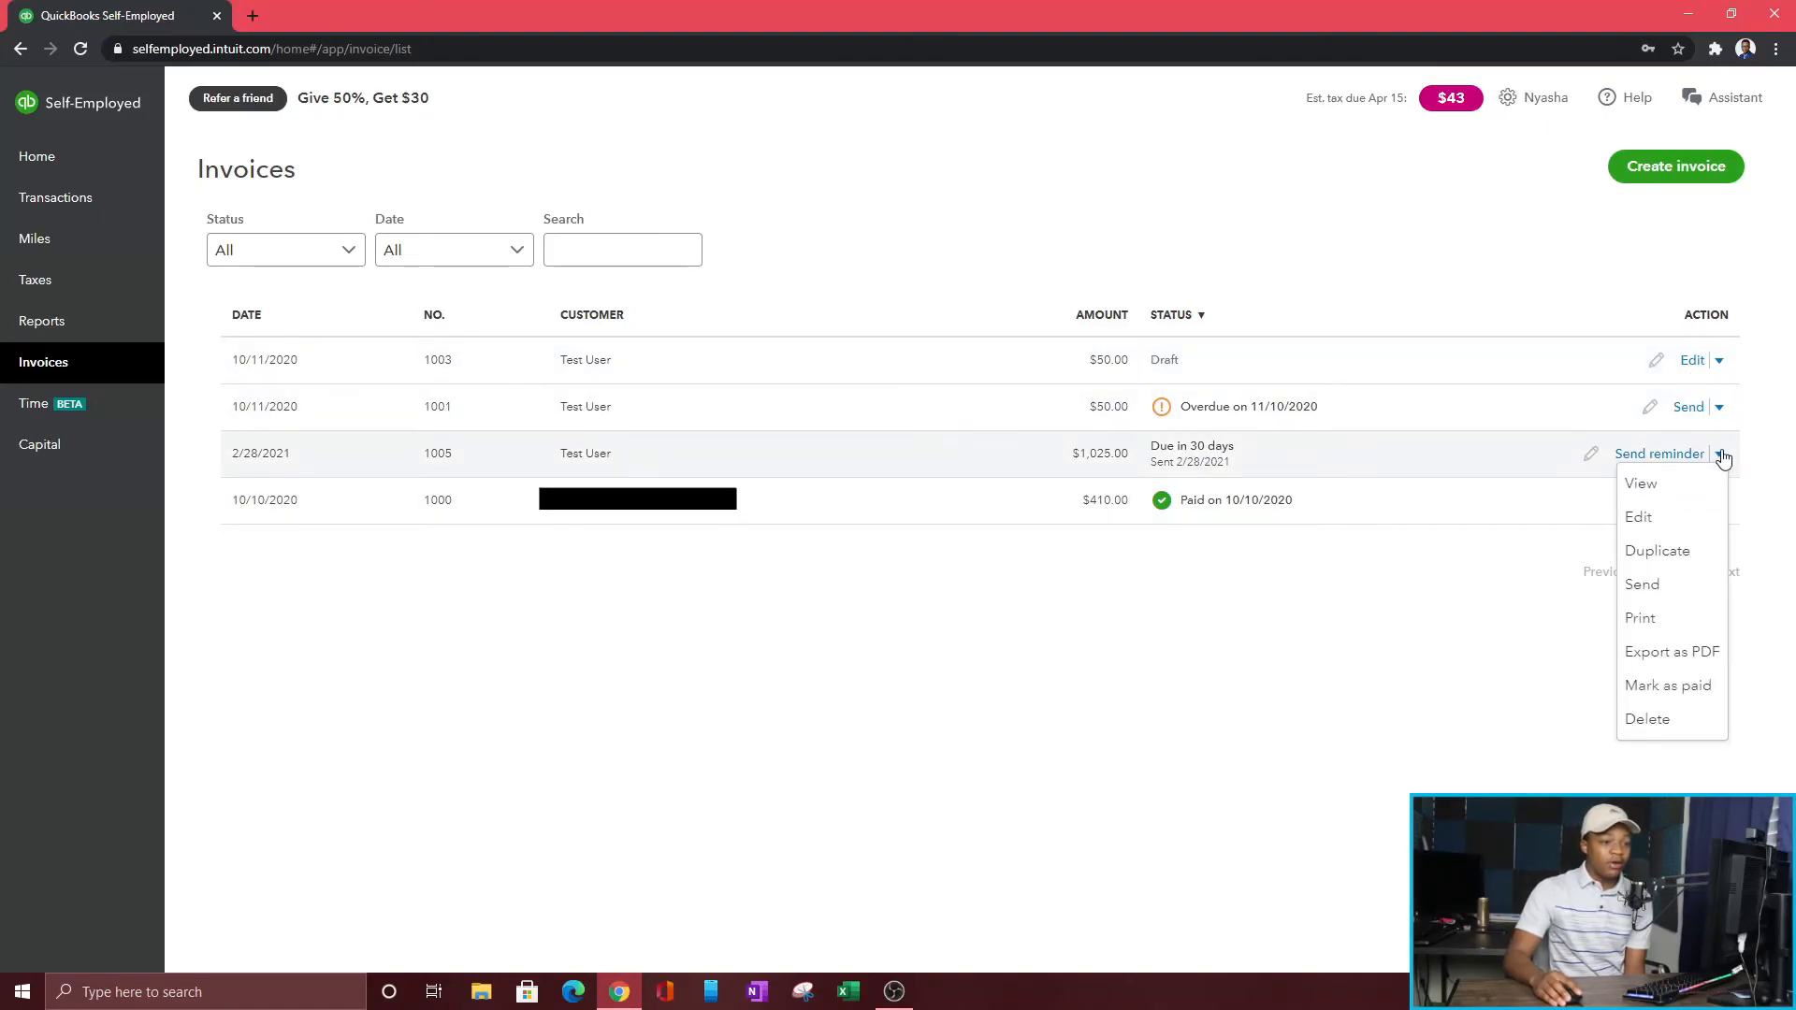
{"action": "left_click", "coordinate": [1647, 554]}
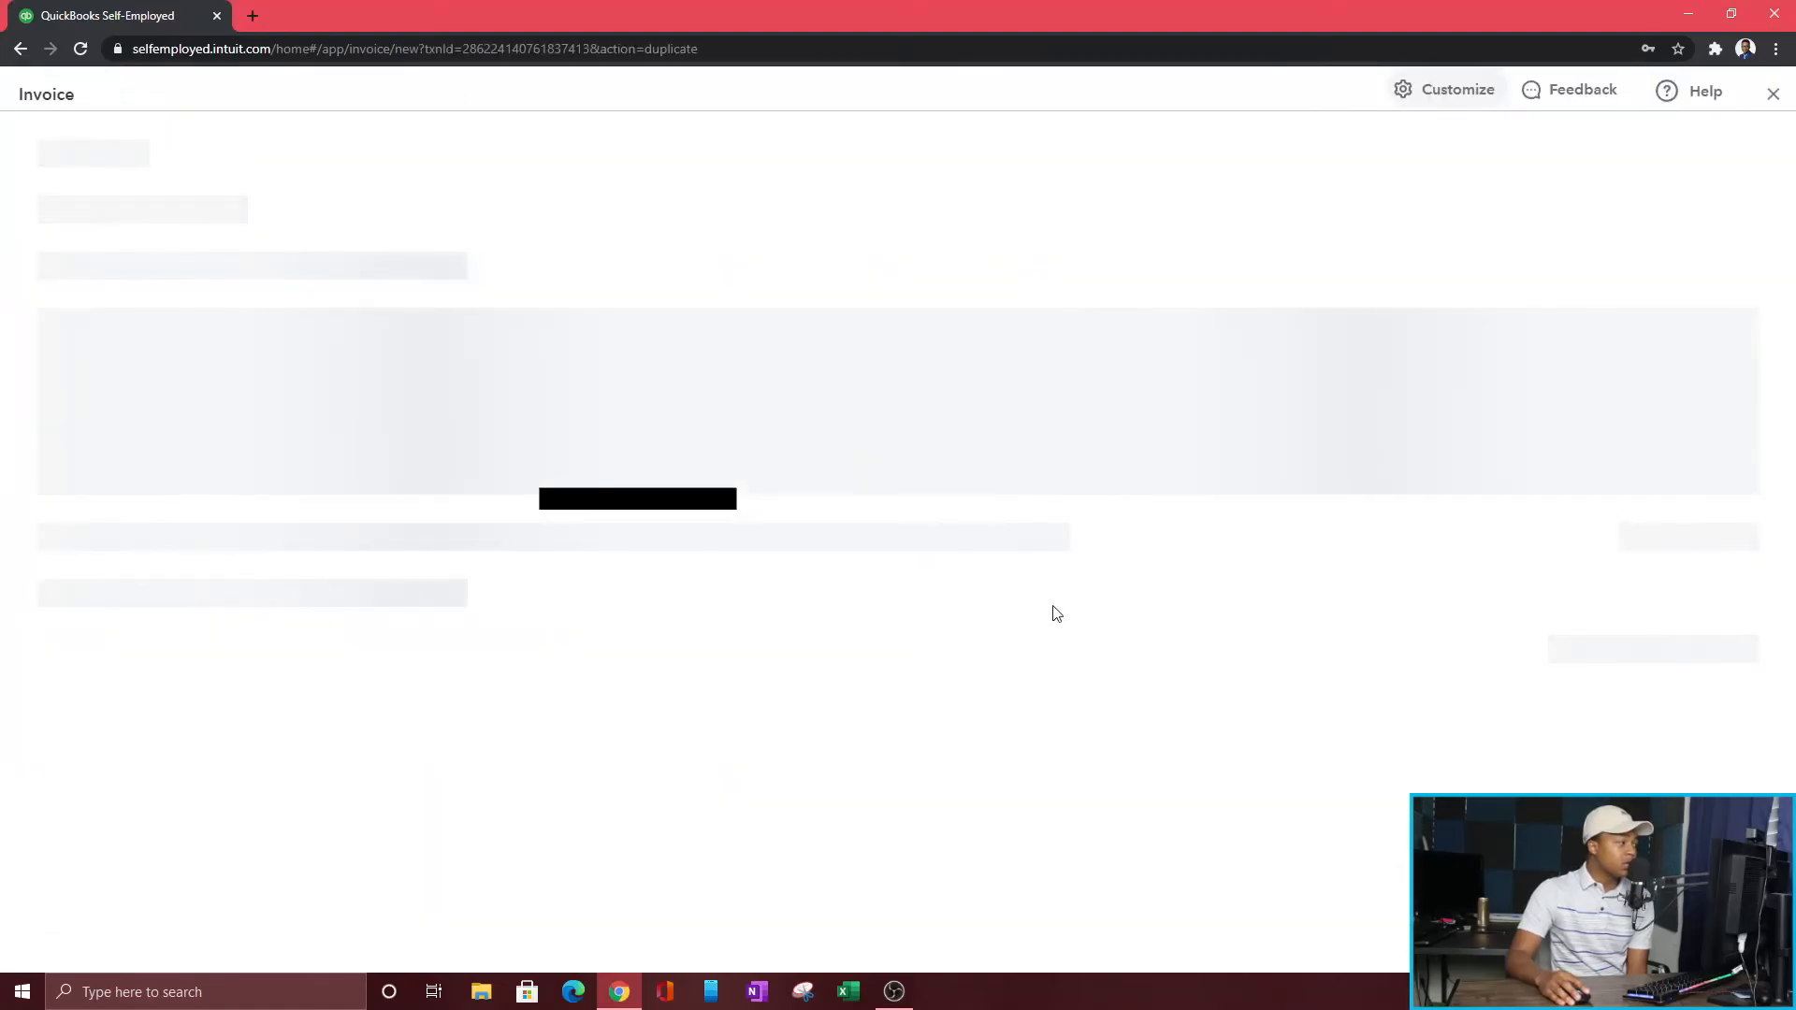
{"action": "left_click", "coordinate": [1773, 97]}
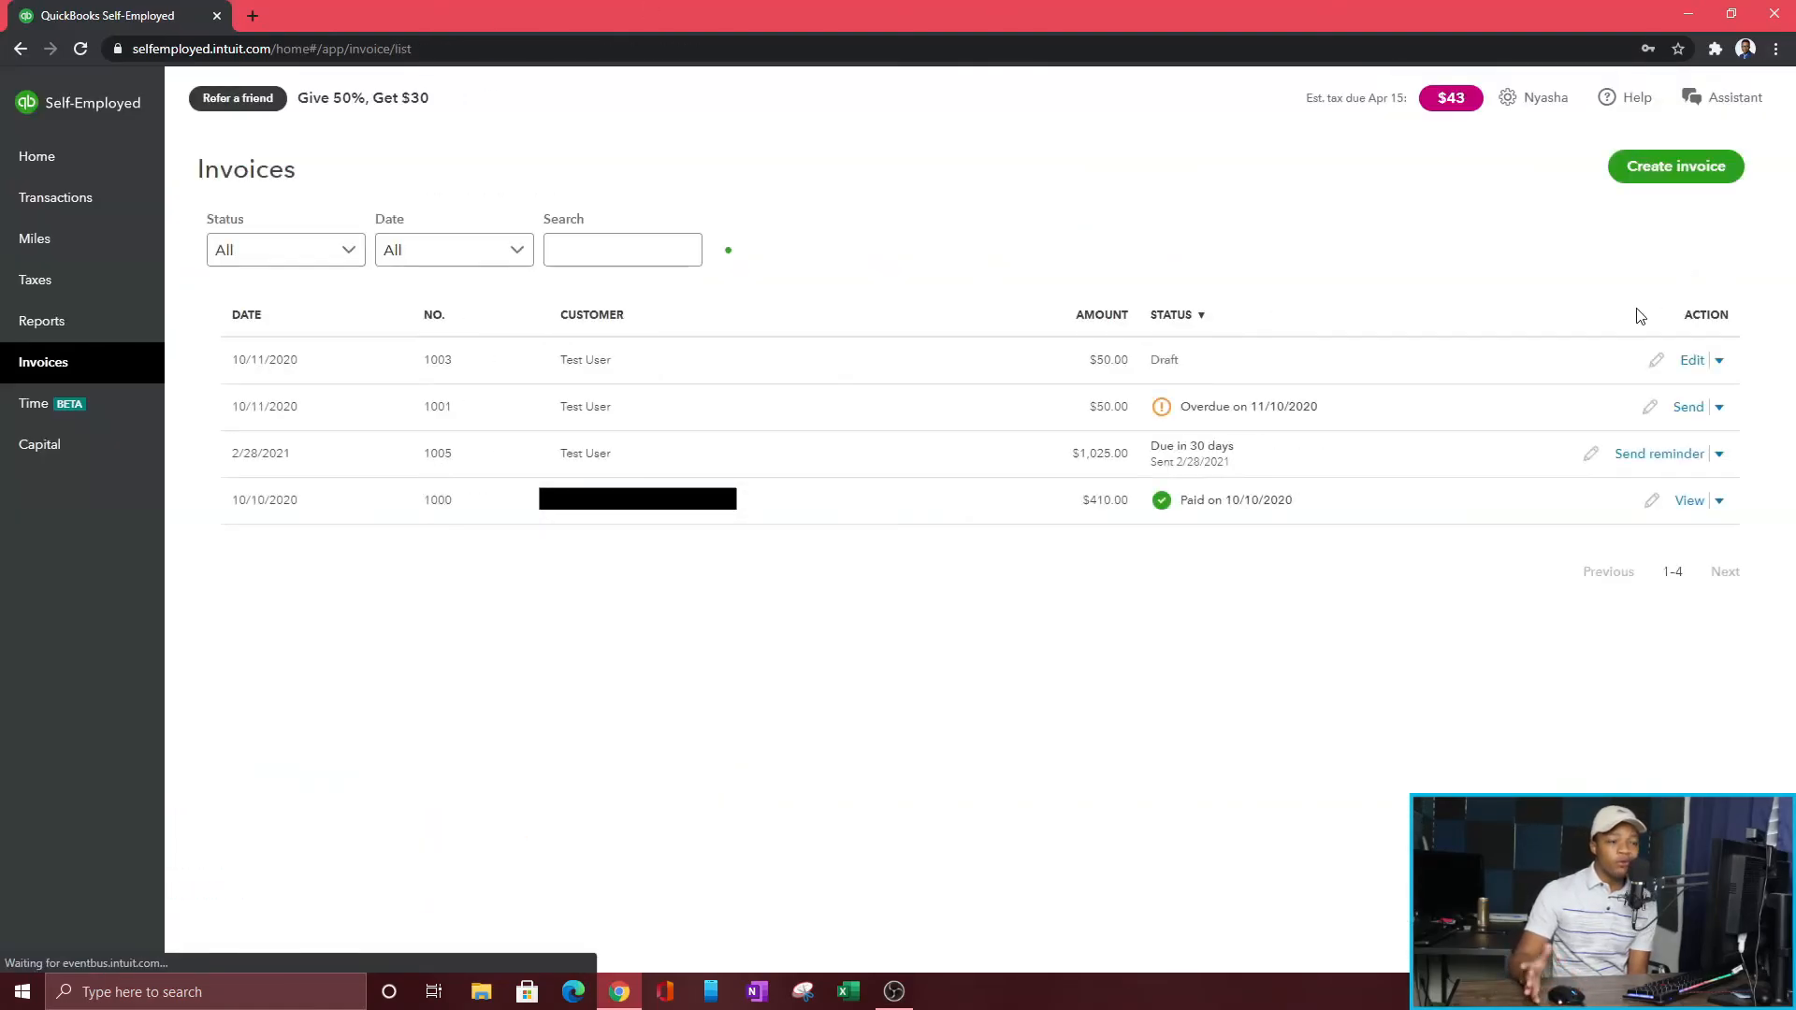
Step: Mark the overdue invoice 1001 and the sent invoice 1005 as paid
{"action": "left_click", "coordinate": [1720, 408]}
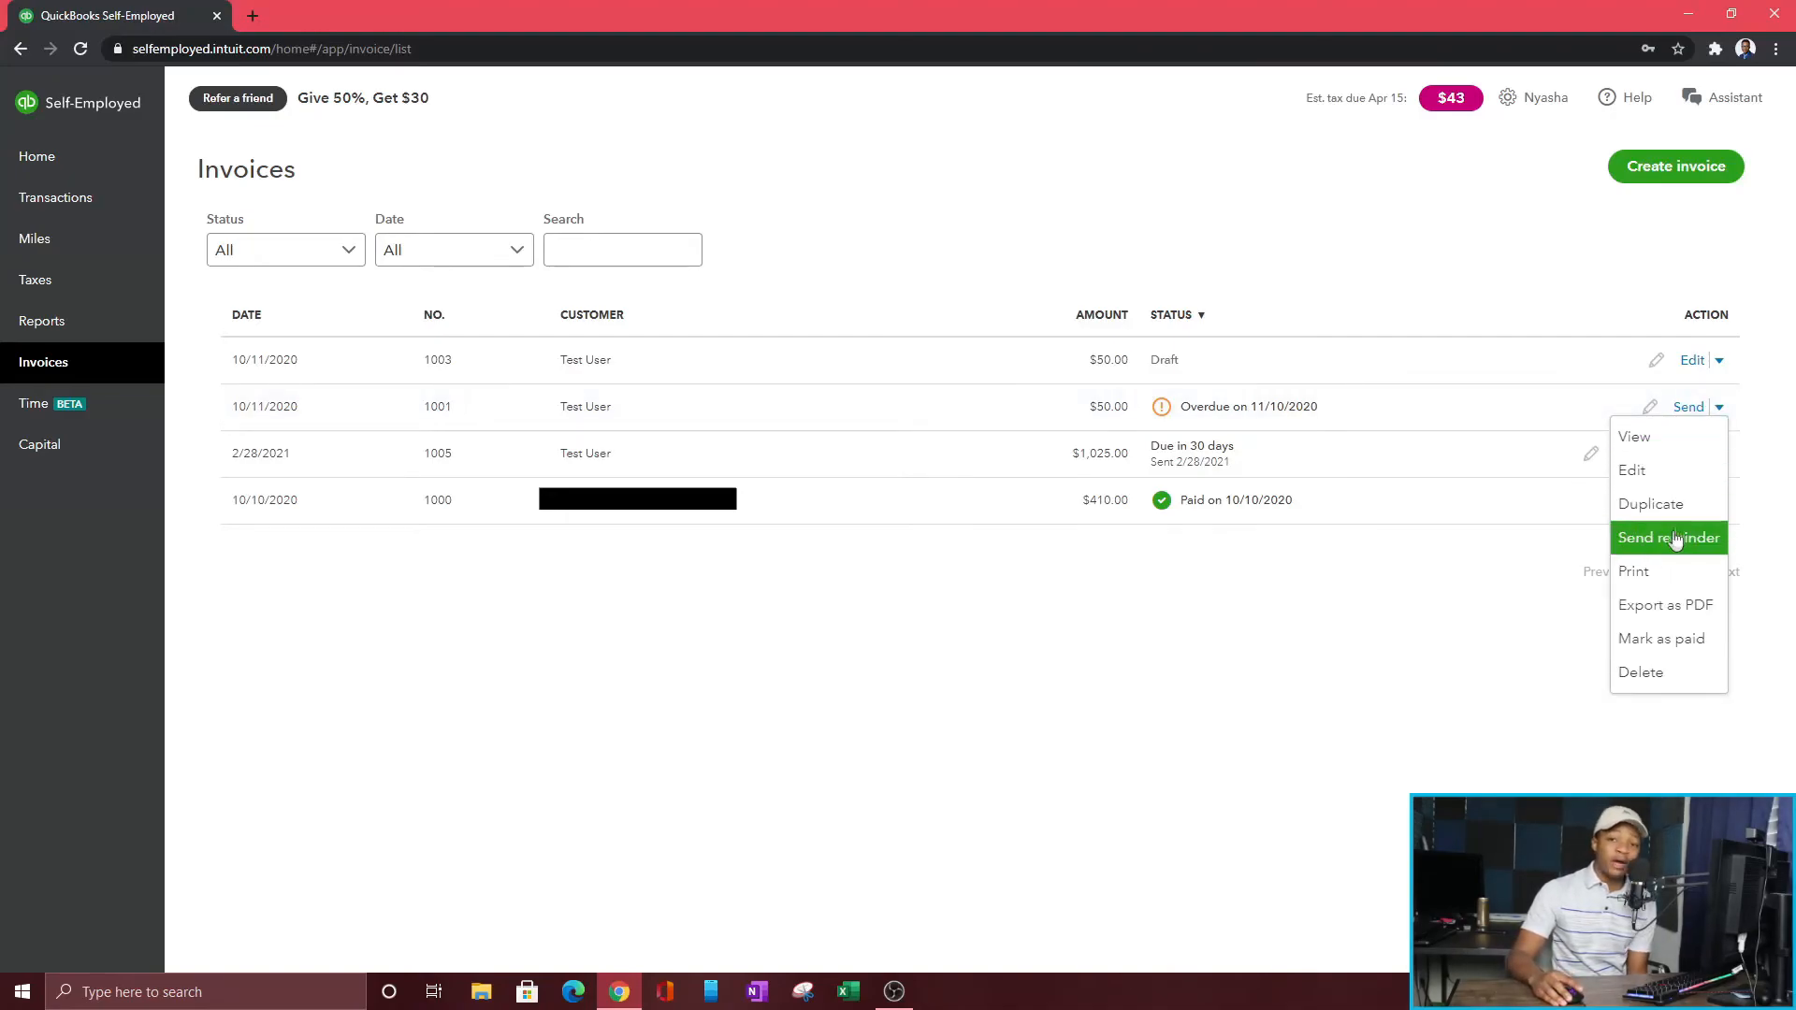
{"action": "left_click", "coordinate": [1643, 641]}
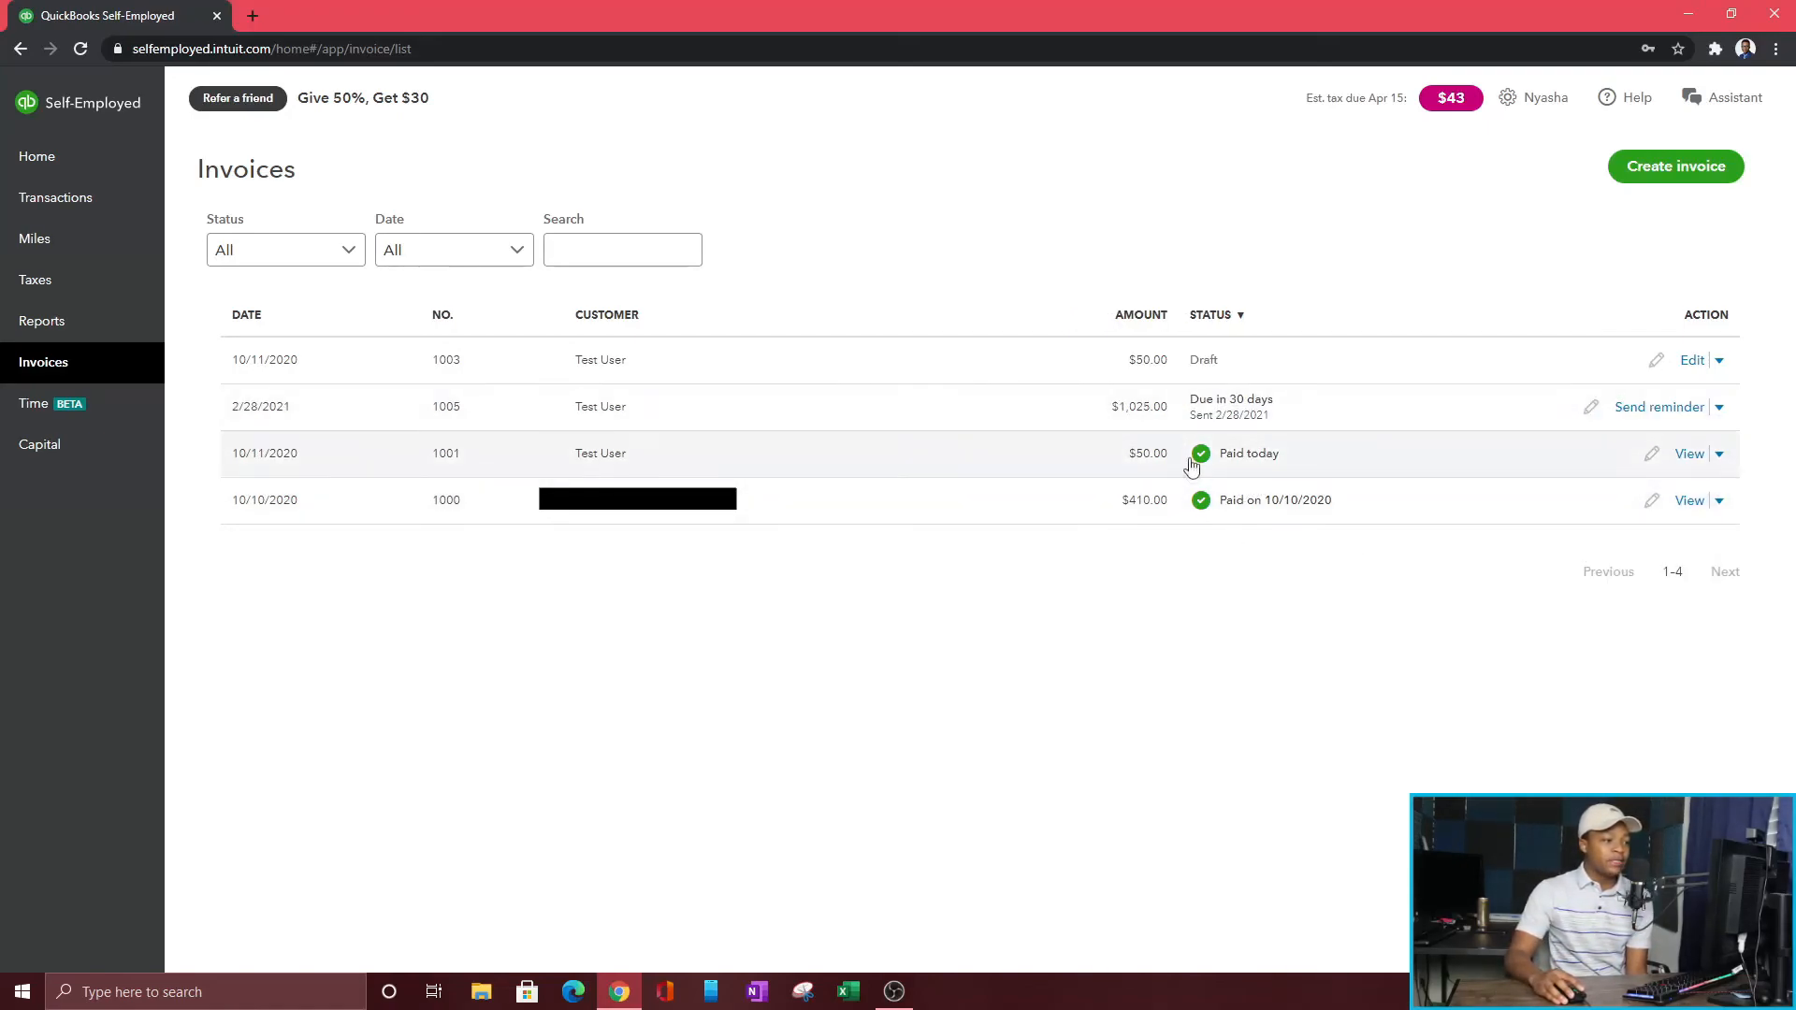
{"action": "left_click", "coordinate": [1719, 408]}
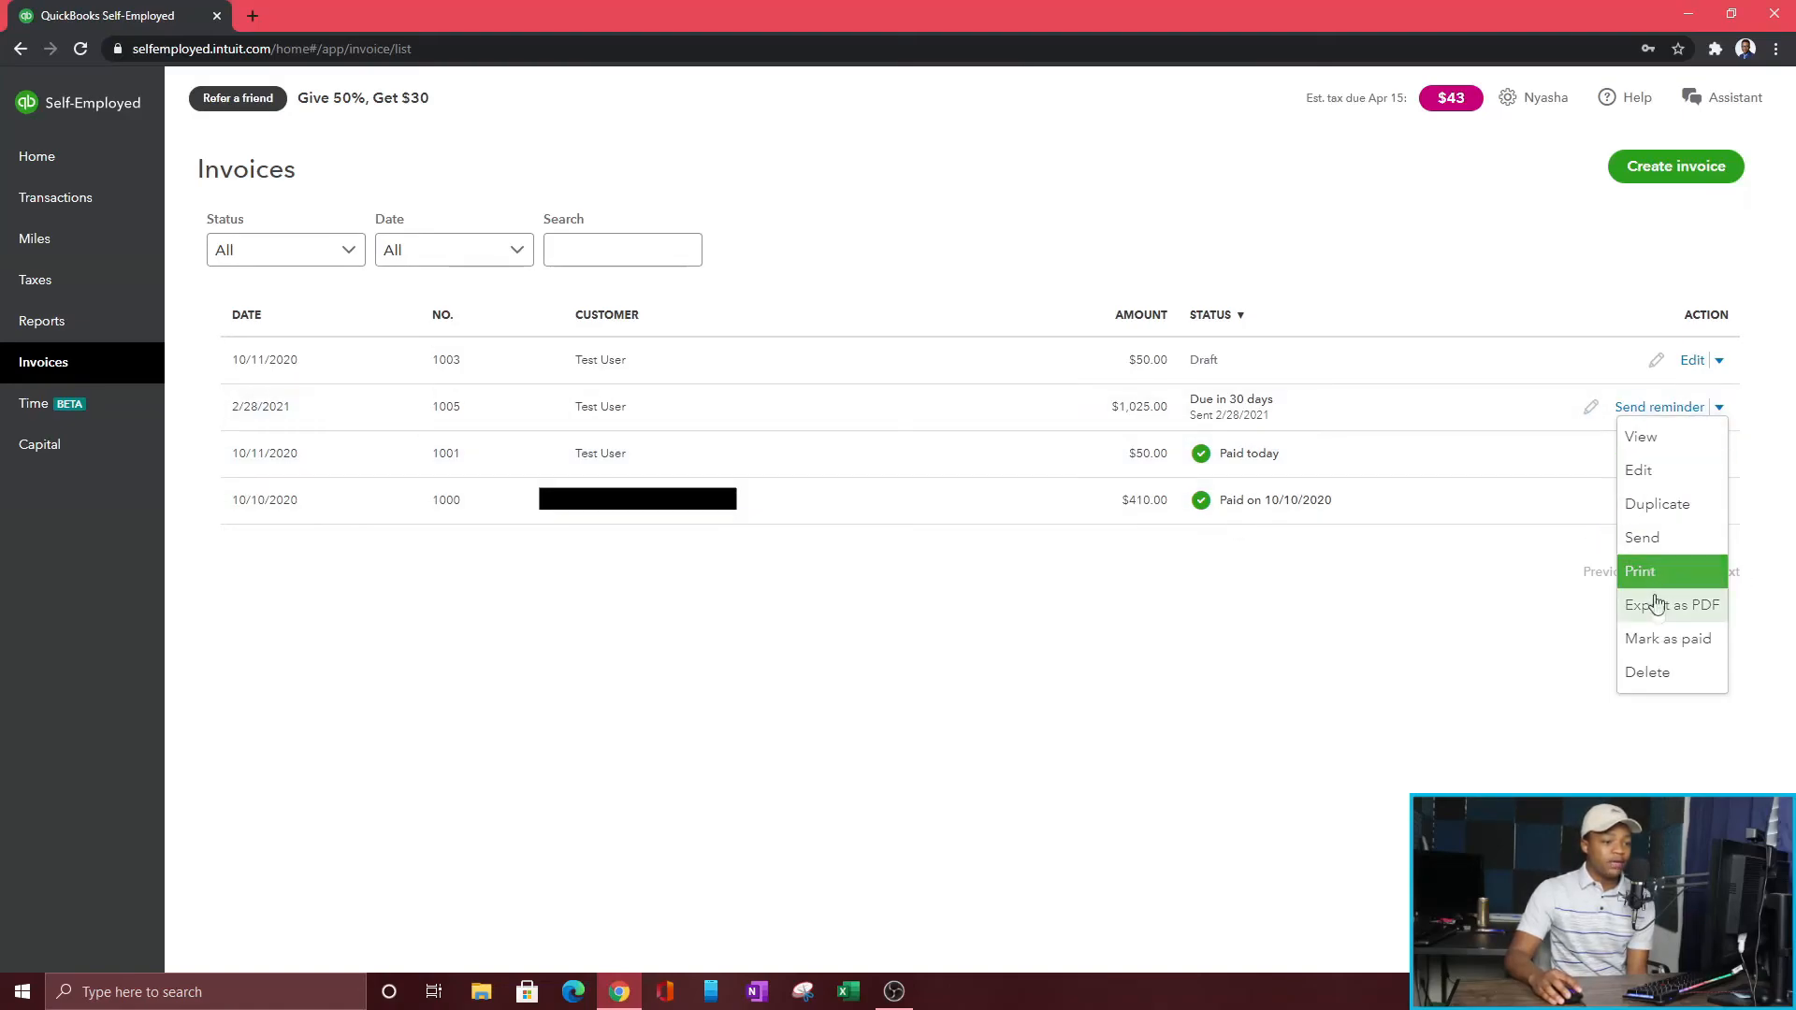
{"action": "left_click", "coordinate": [1665, 640]}
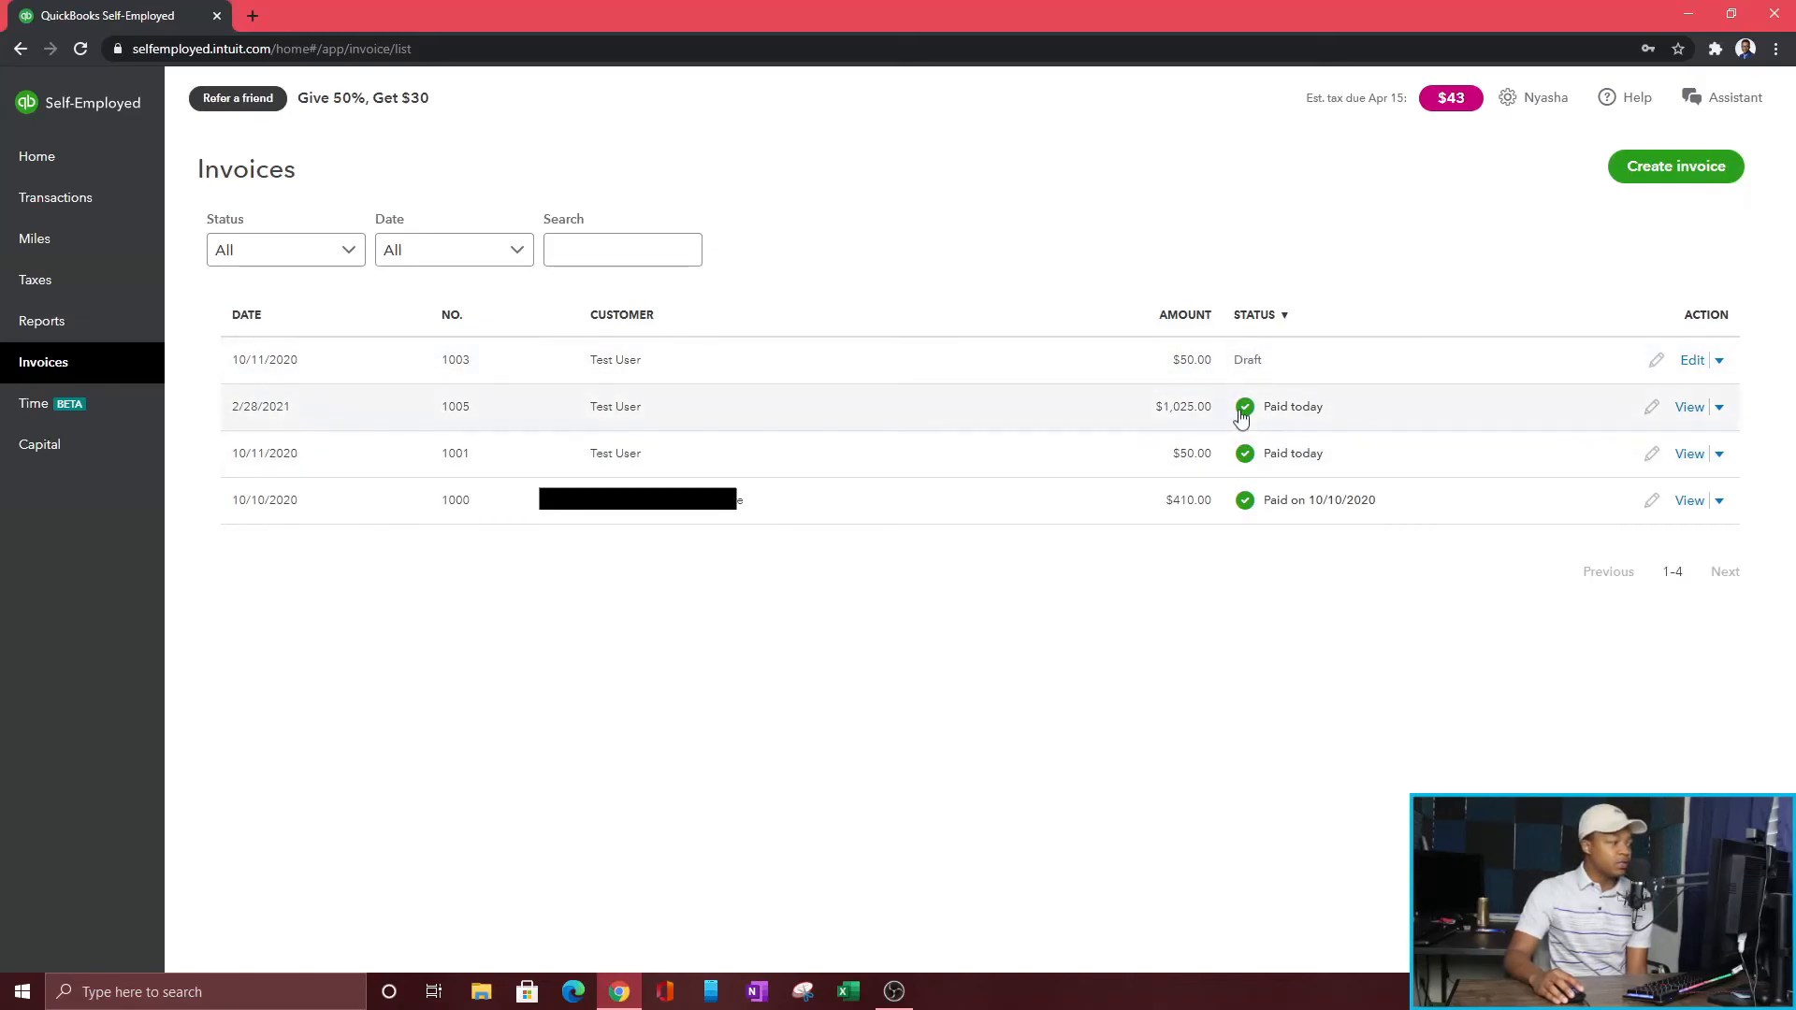
Step: Delete the draft invoice 1003 from the list of invoices
{"action": "left_click", "coordinate": [1723, 362]}
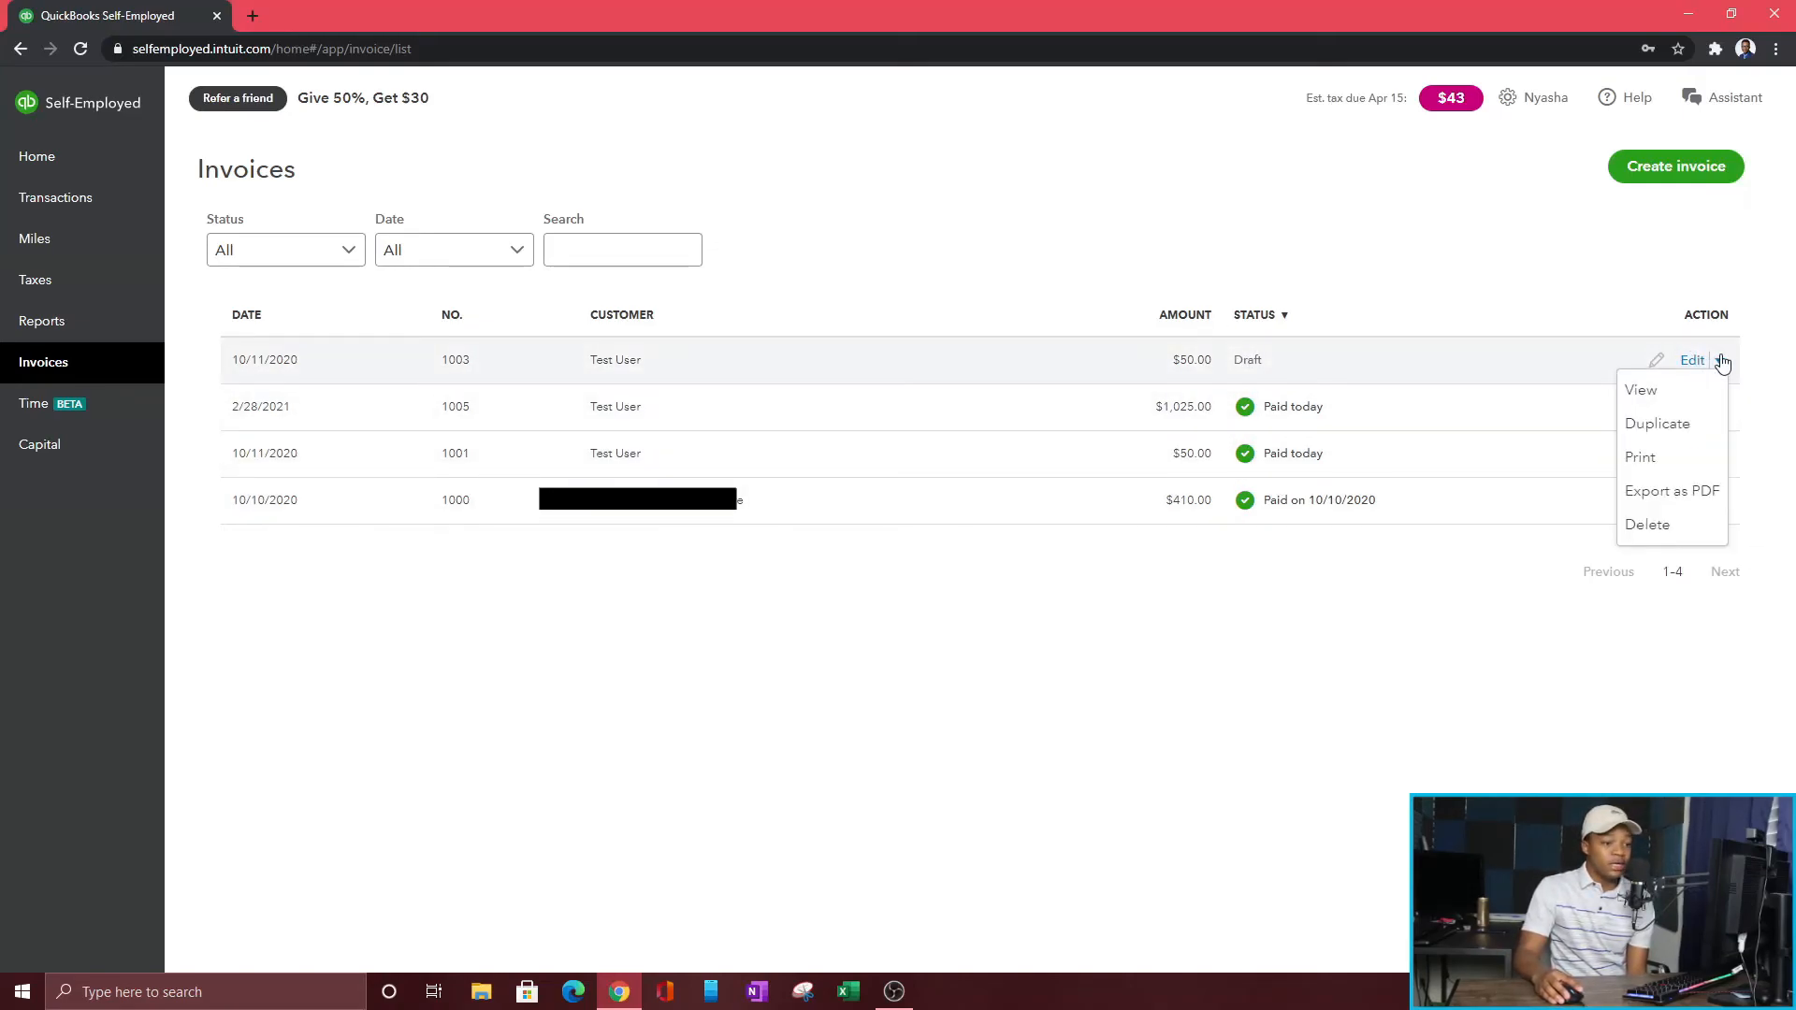
{"action": "left_click", "coordinate": [1664, 526]}
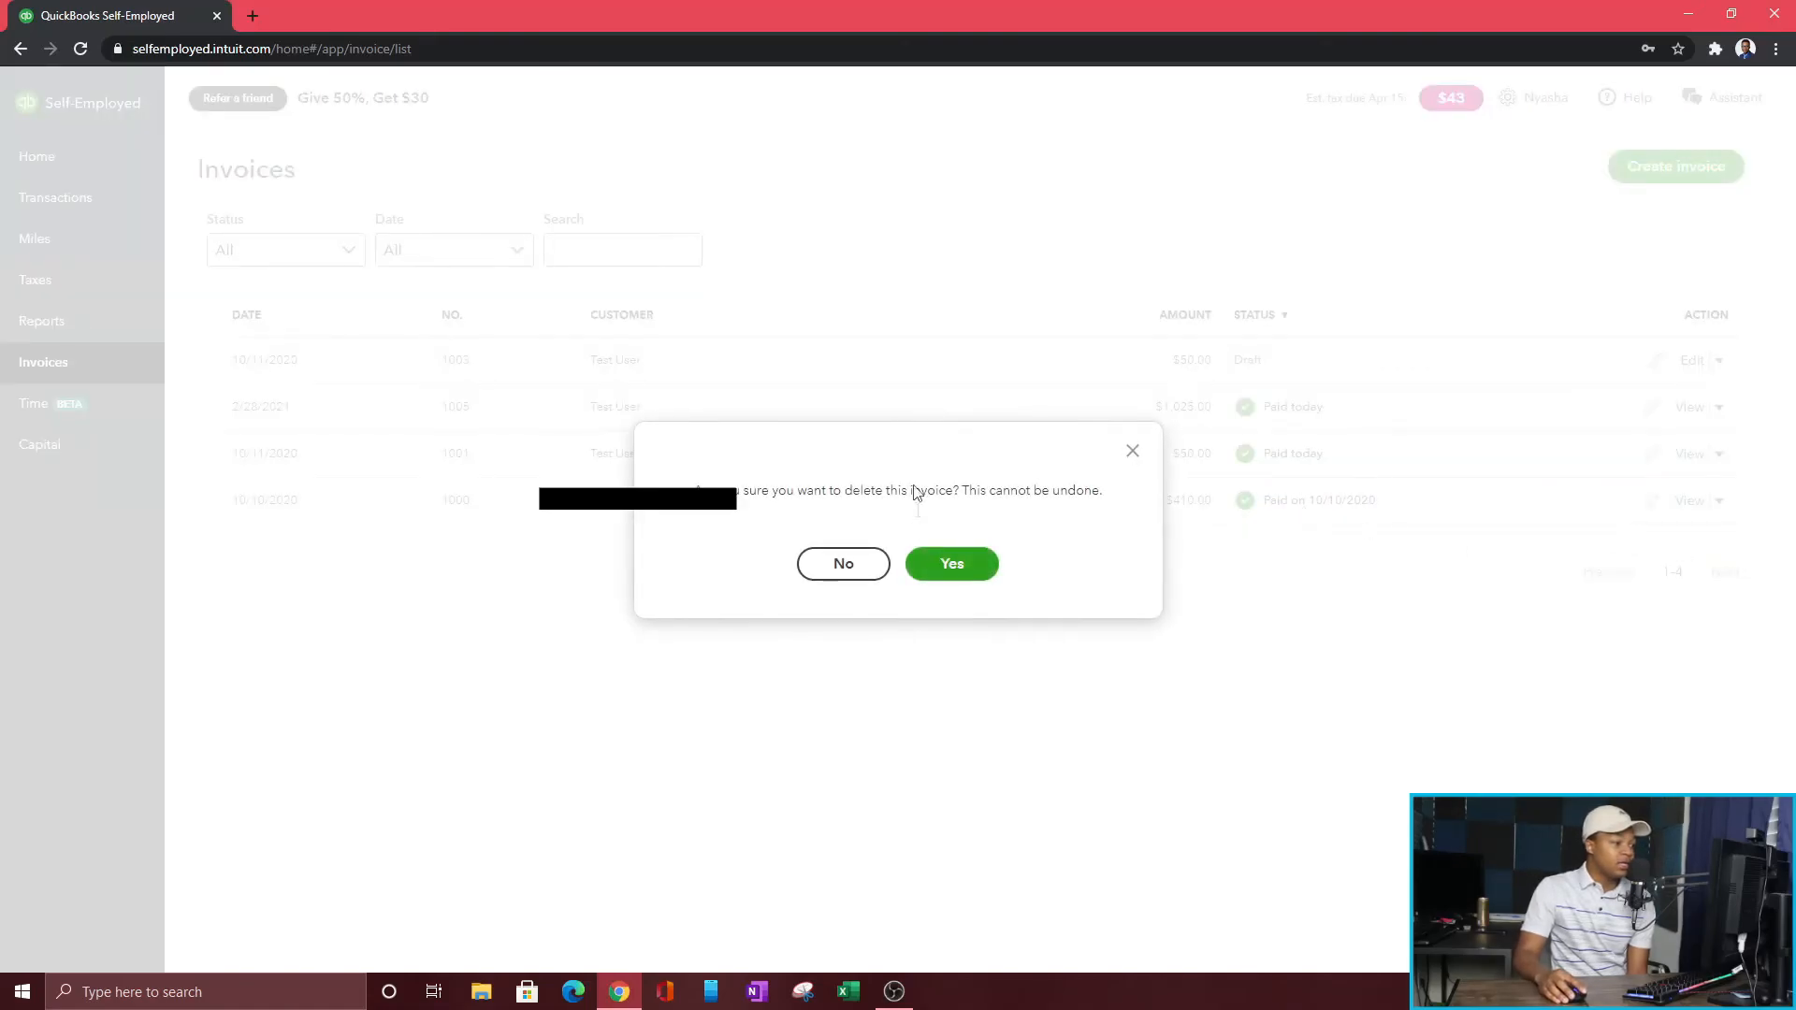
{"action": "left_click", "coordinate": [982, 565]}
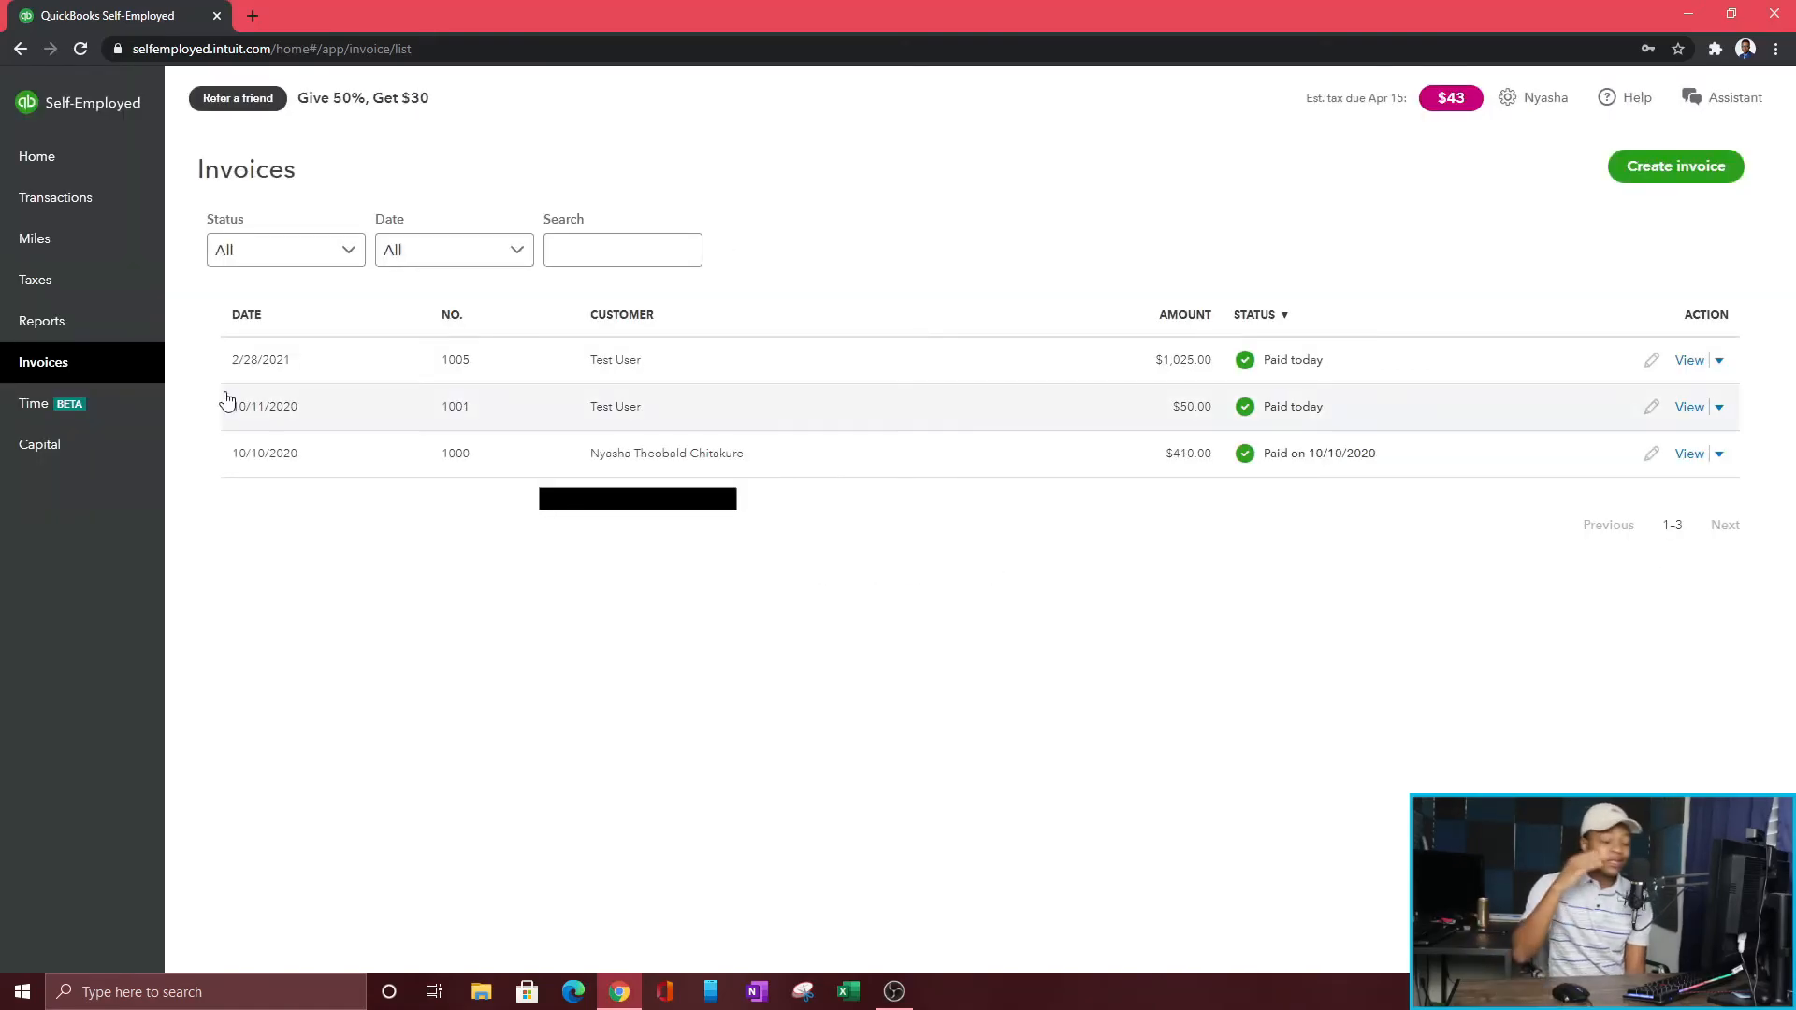
Step: Record a timed entry on the Time page for client Test User, project Video Editing, with the description "gffgbfbc"
{"action": "left_click", "coordinate": [54, 406]}
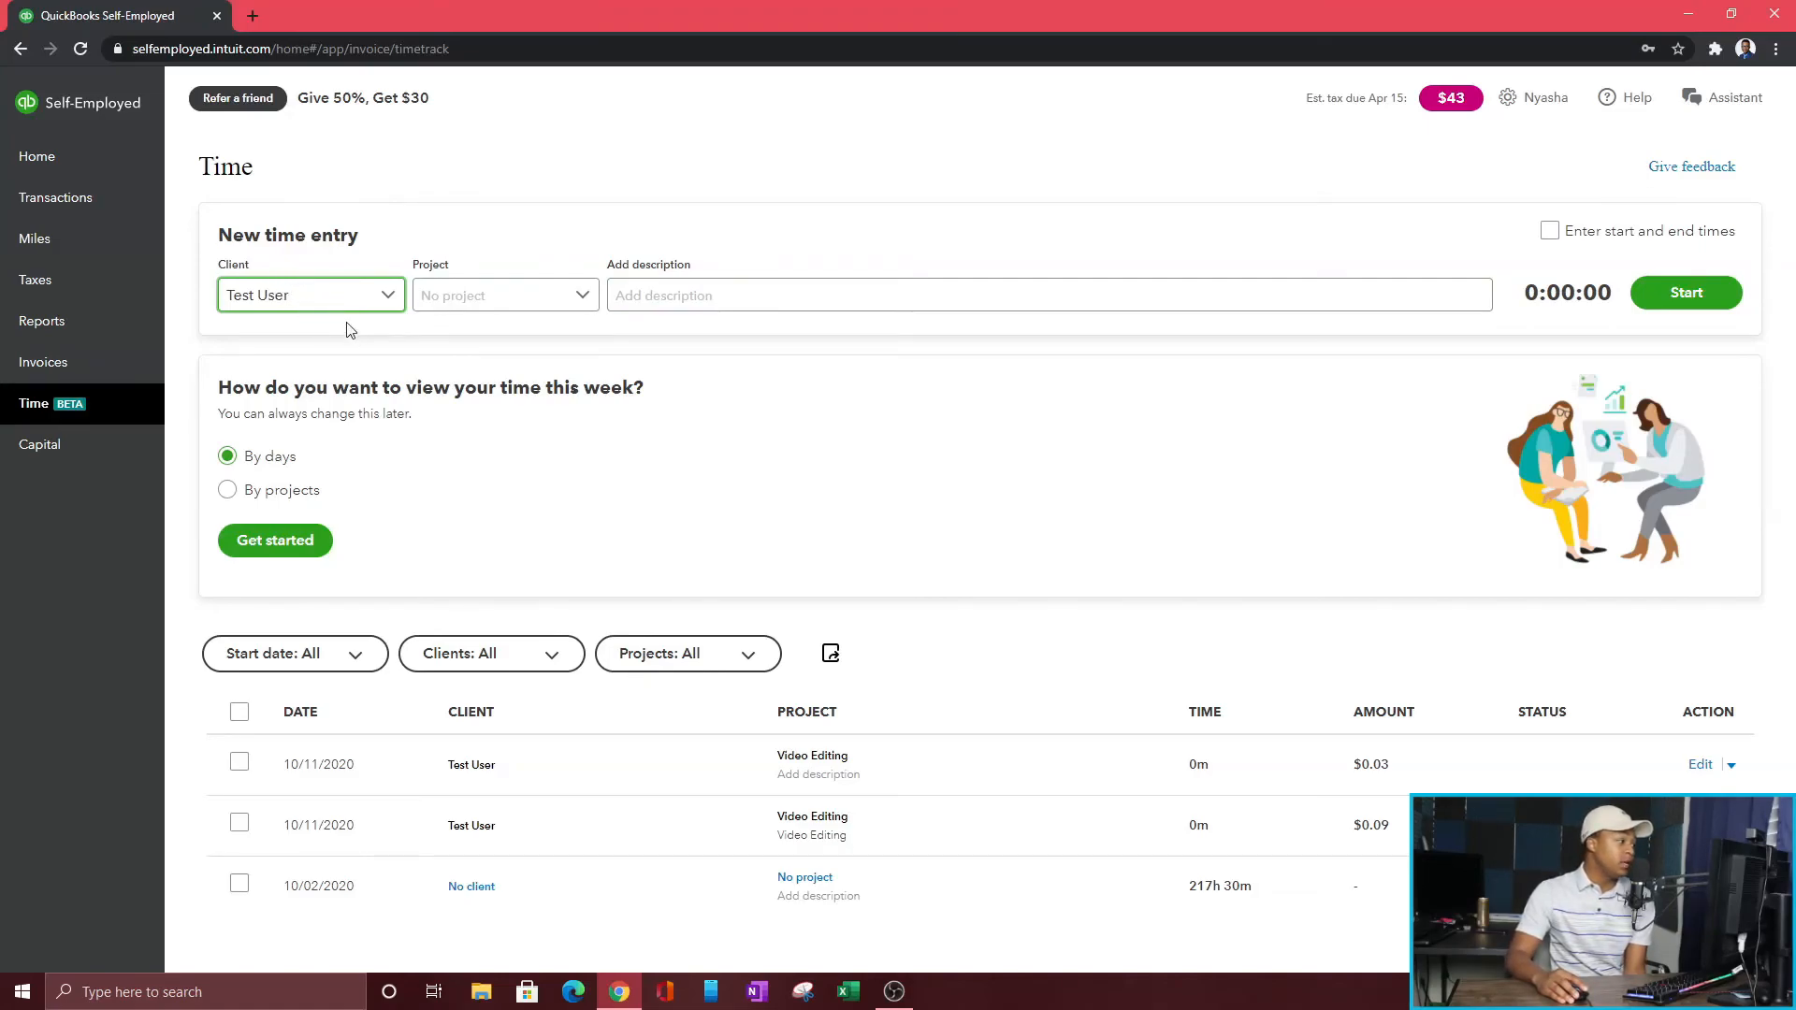
{"action": "left_click", "coordinate": [559, 297]}
{"action": "left_click", "coordinate": [479, 369]}
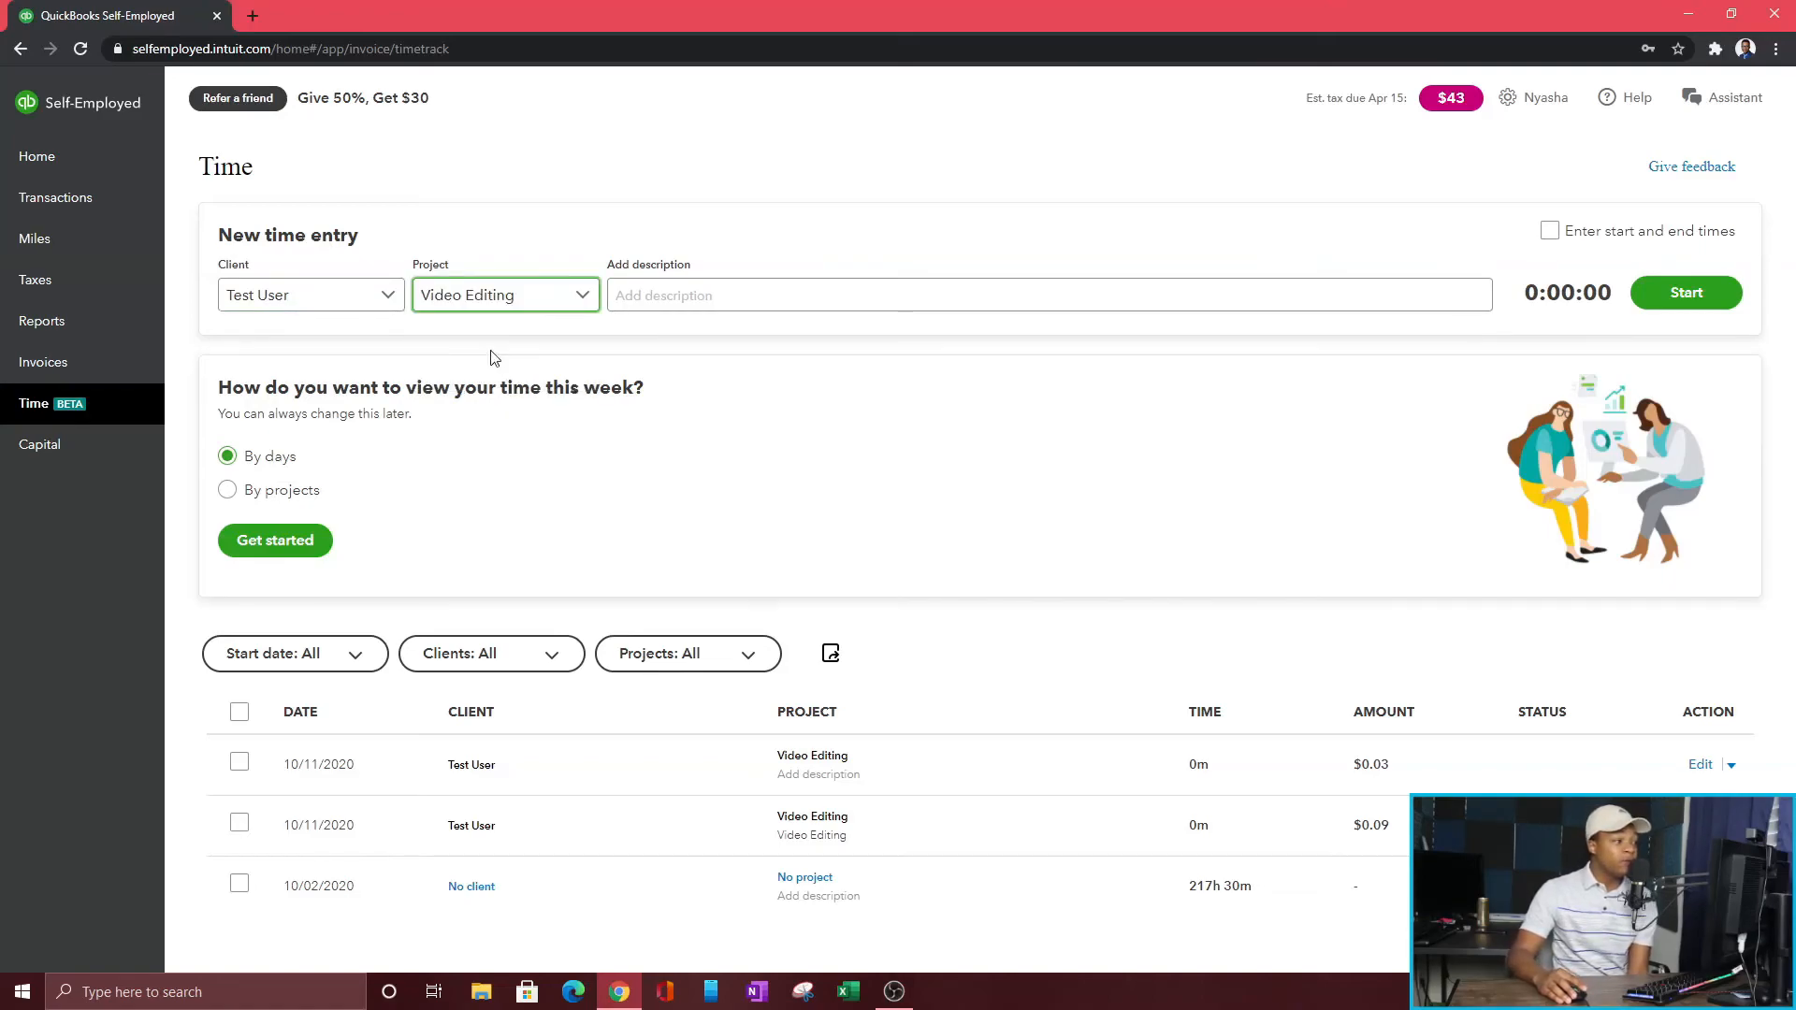
{"action": "left_click", "coordinate": [671, 297]}
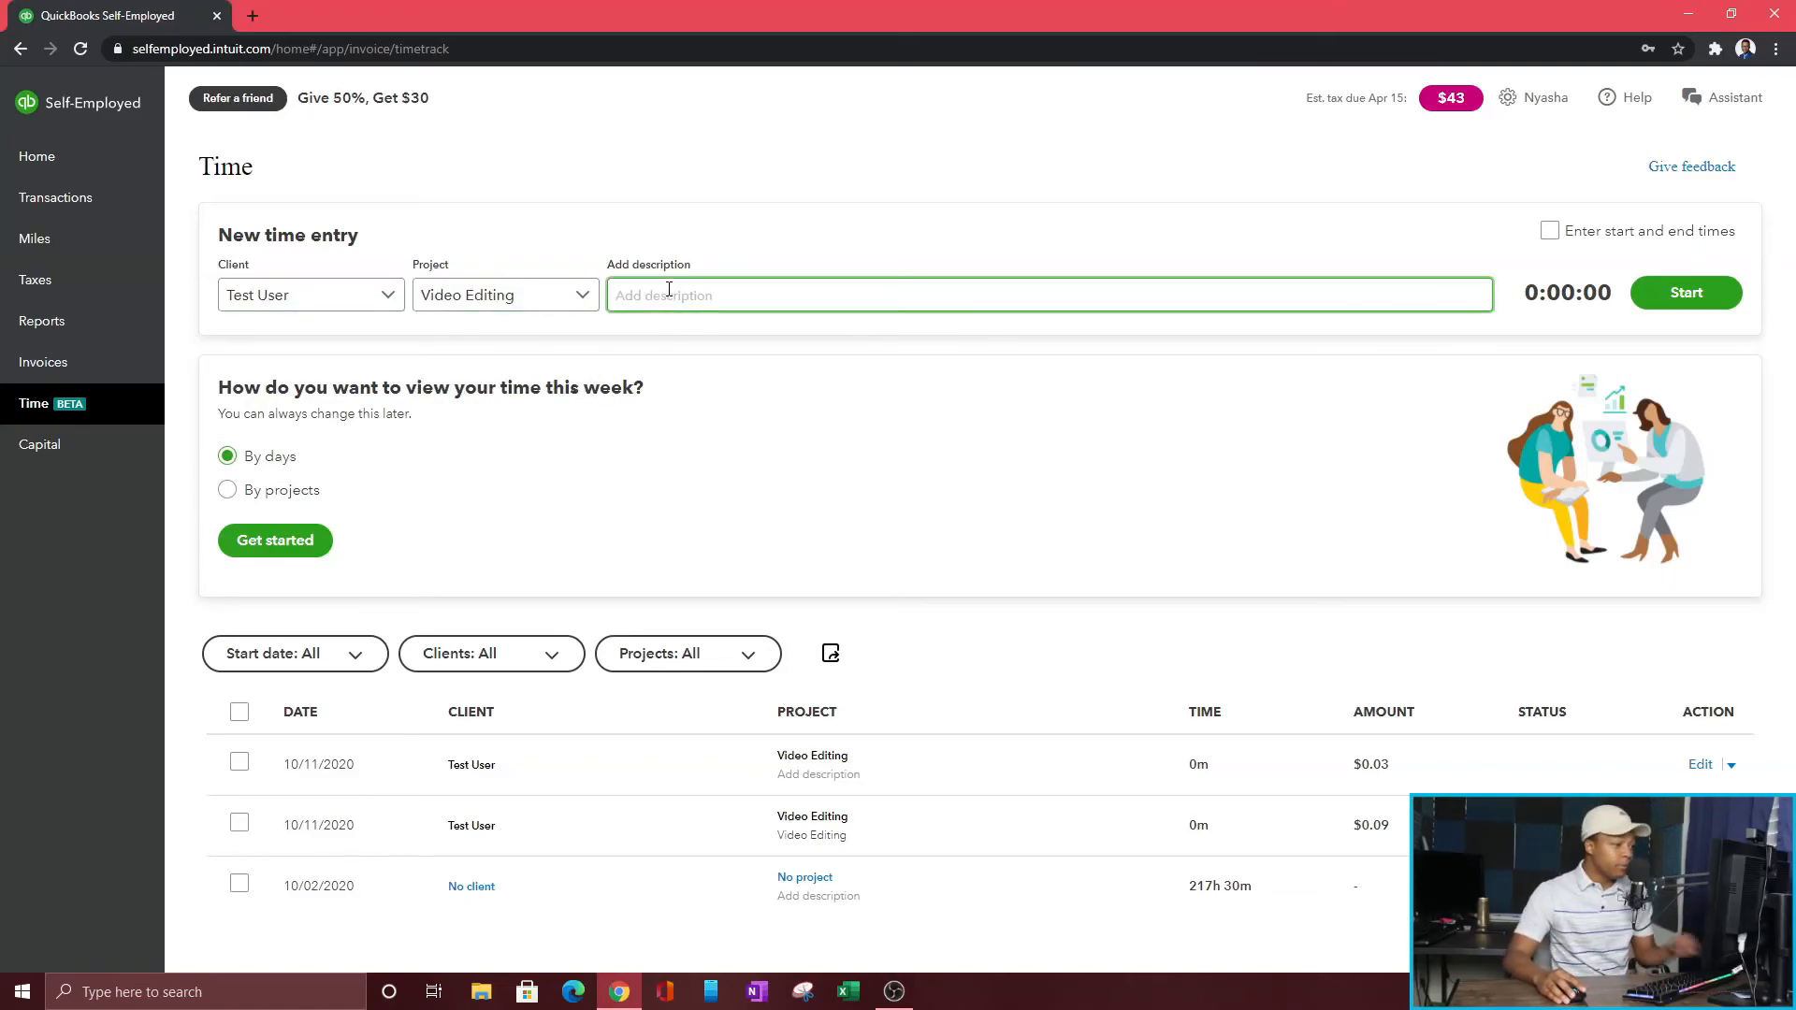
{"action": "type", "text": "gffgbfbc"}
{"action": "left_click", "coordinate": [664, 382]}
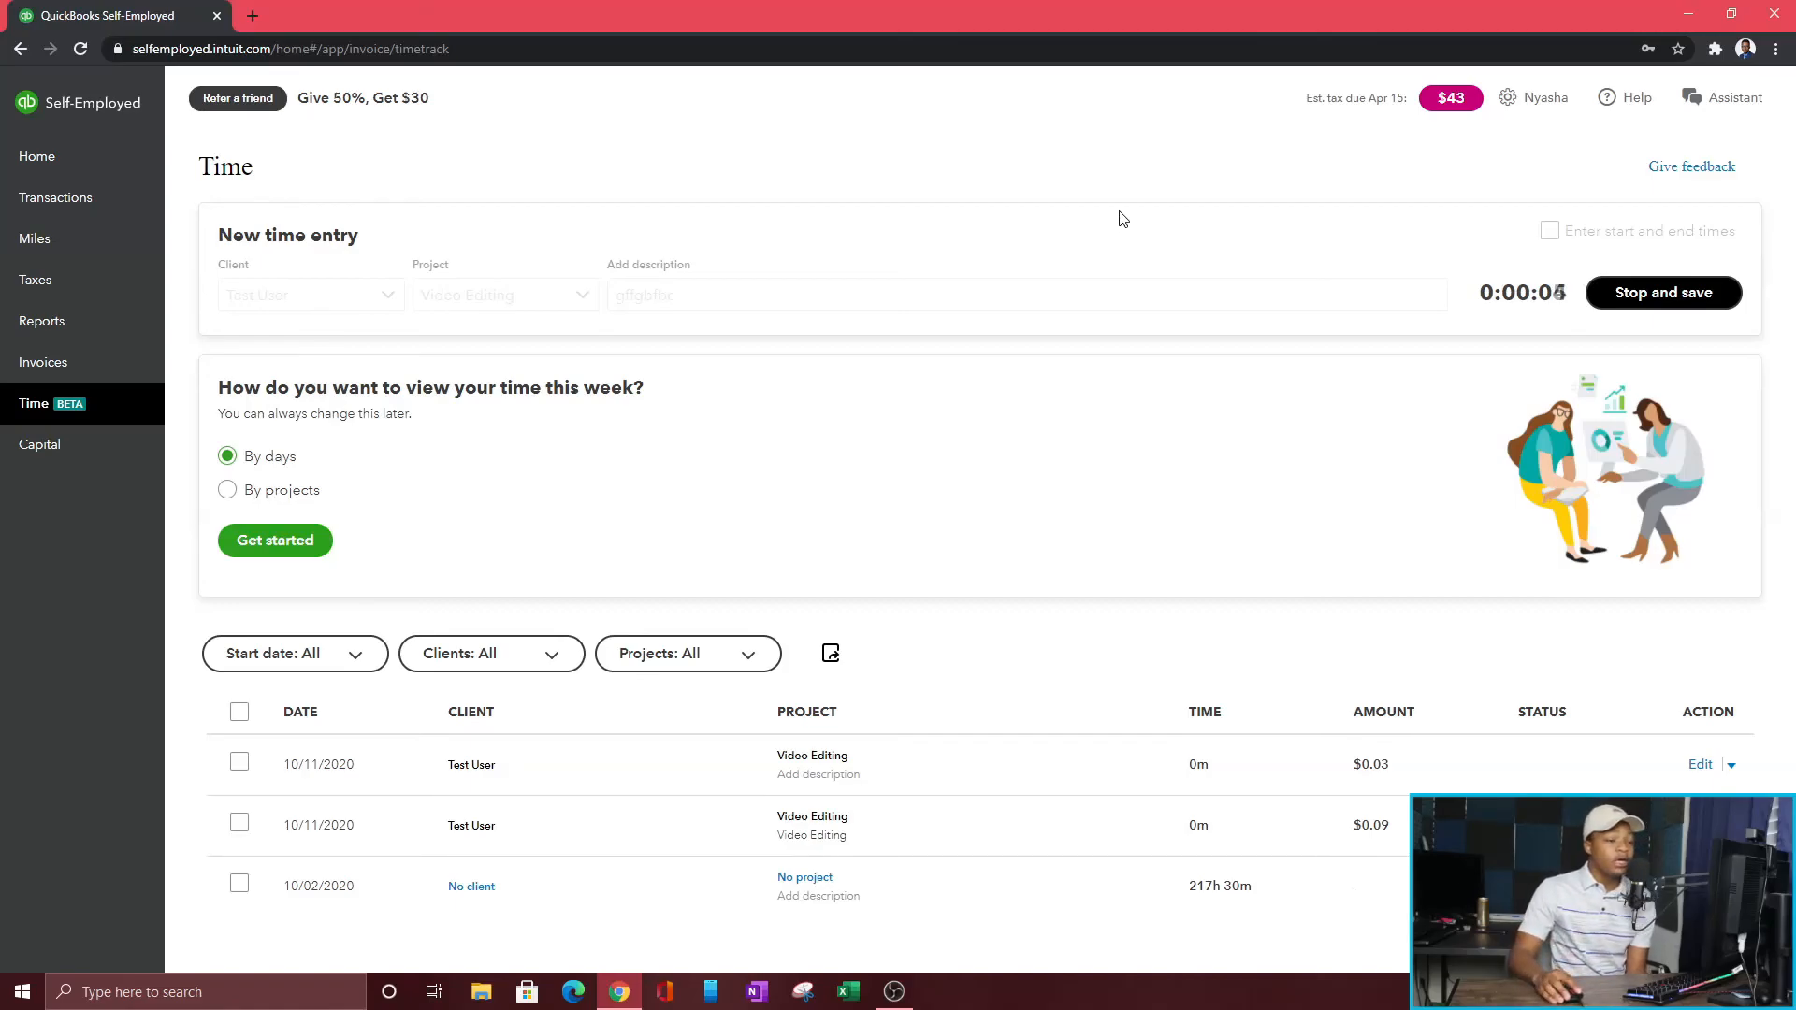
{"action": "left_click", "coordinate": [1677, 306]}
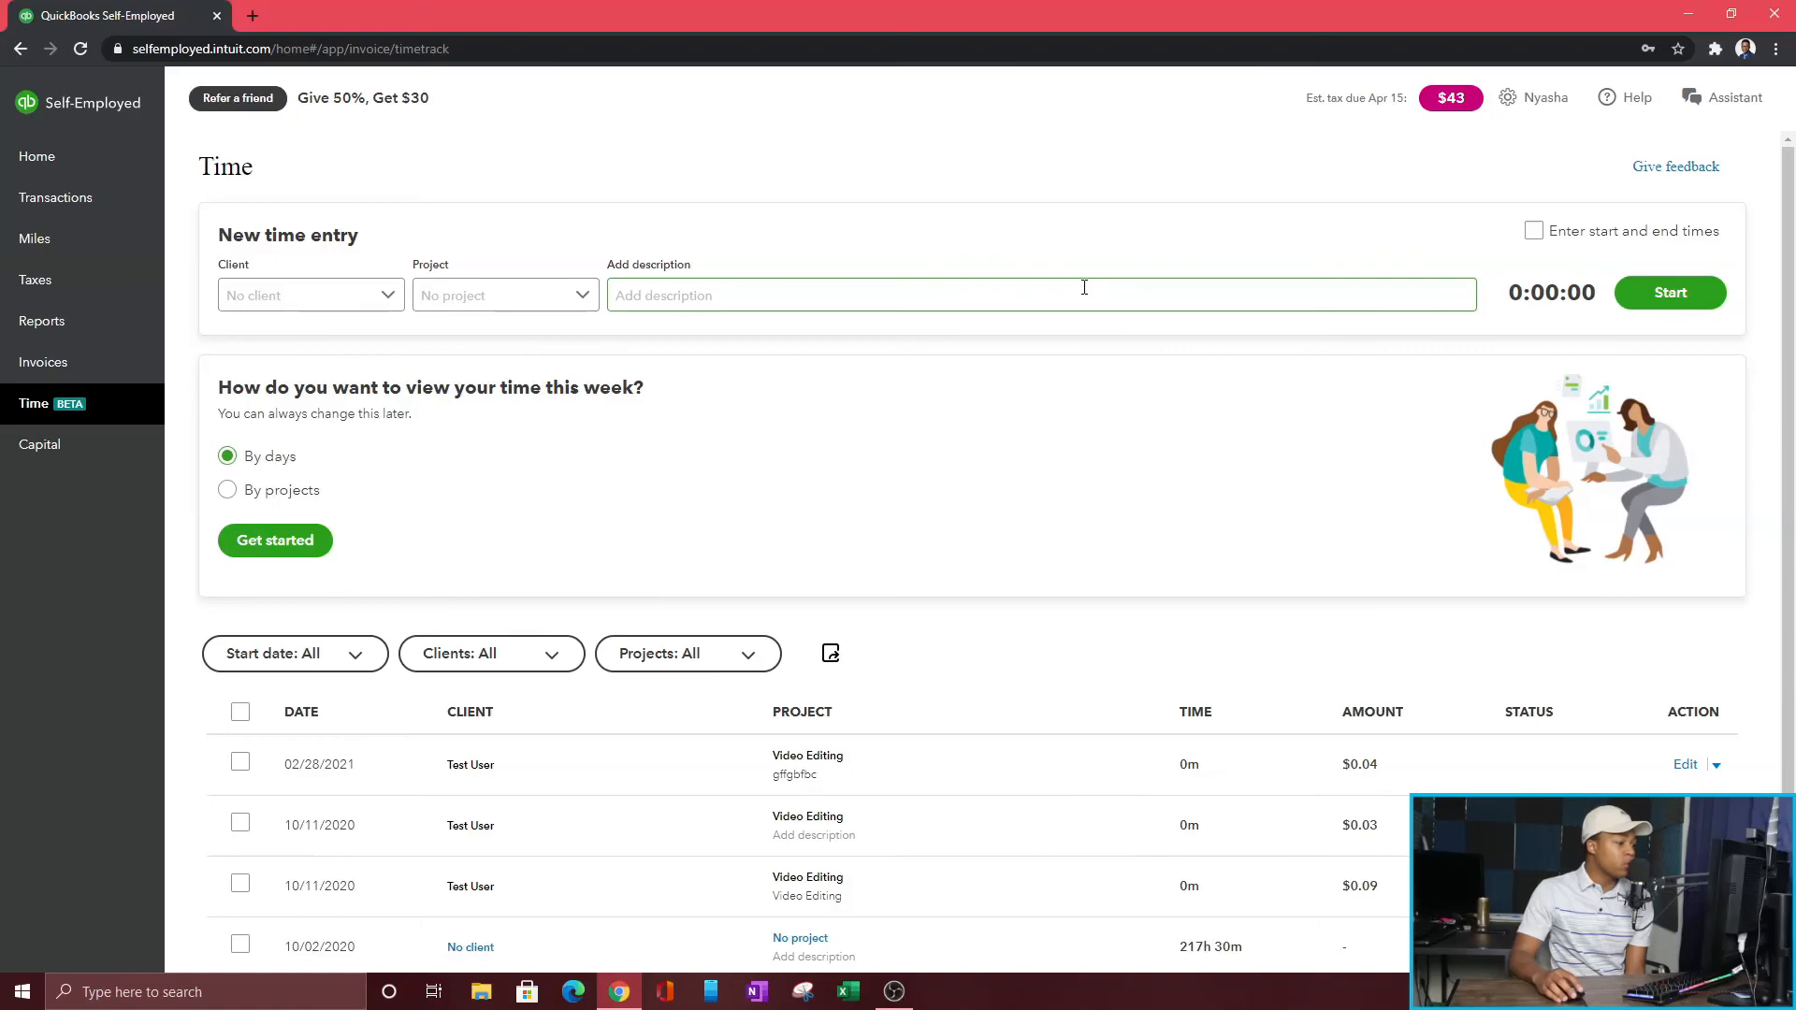
Step: Edit the 02/28/2021 time entry to an hourly rate of 43 and an end time of 04:30 pm, and save it
{"action": "scroll", "coordinate": [1029, 421], "scroll_direction": "down", "scroll_amount": 1}
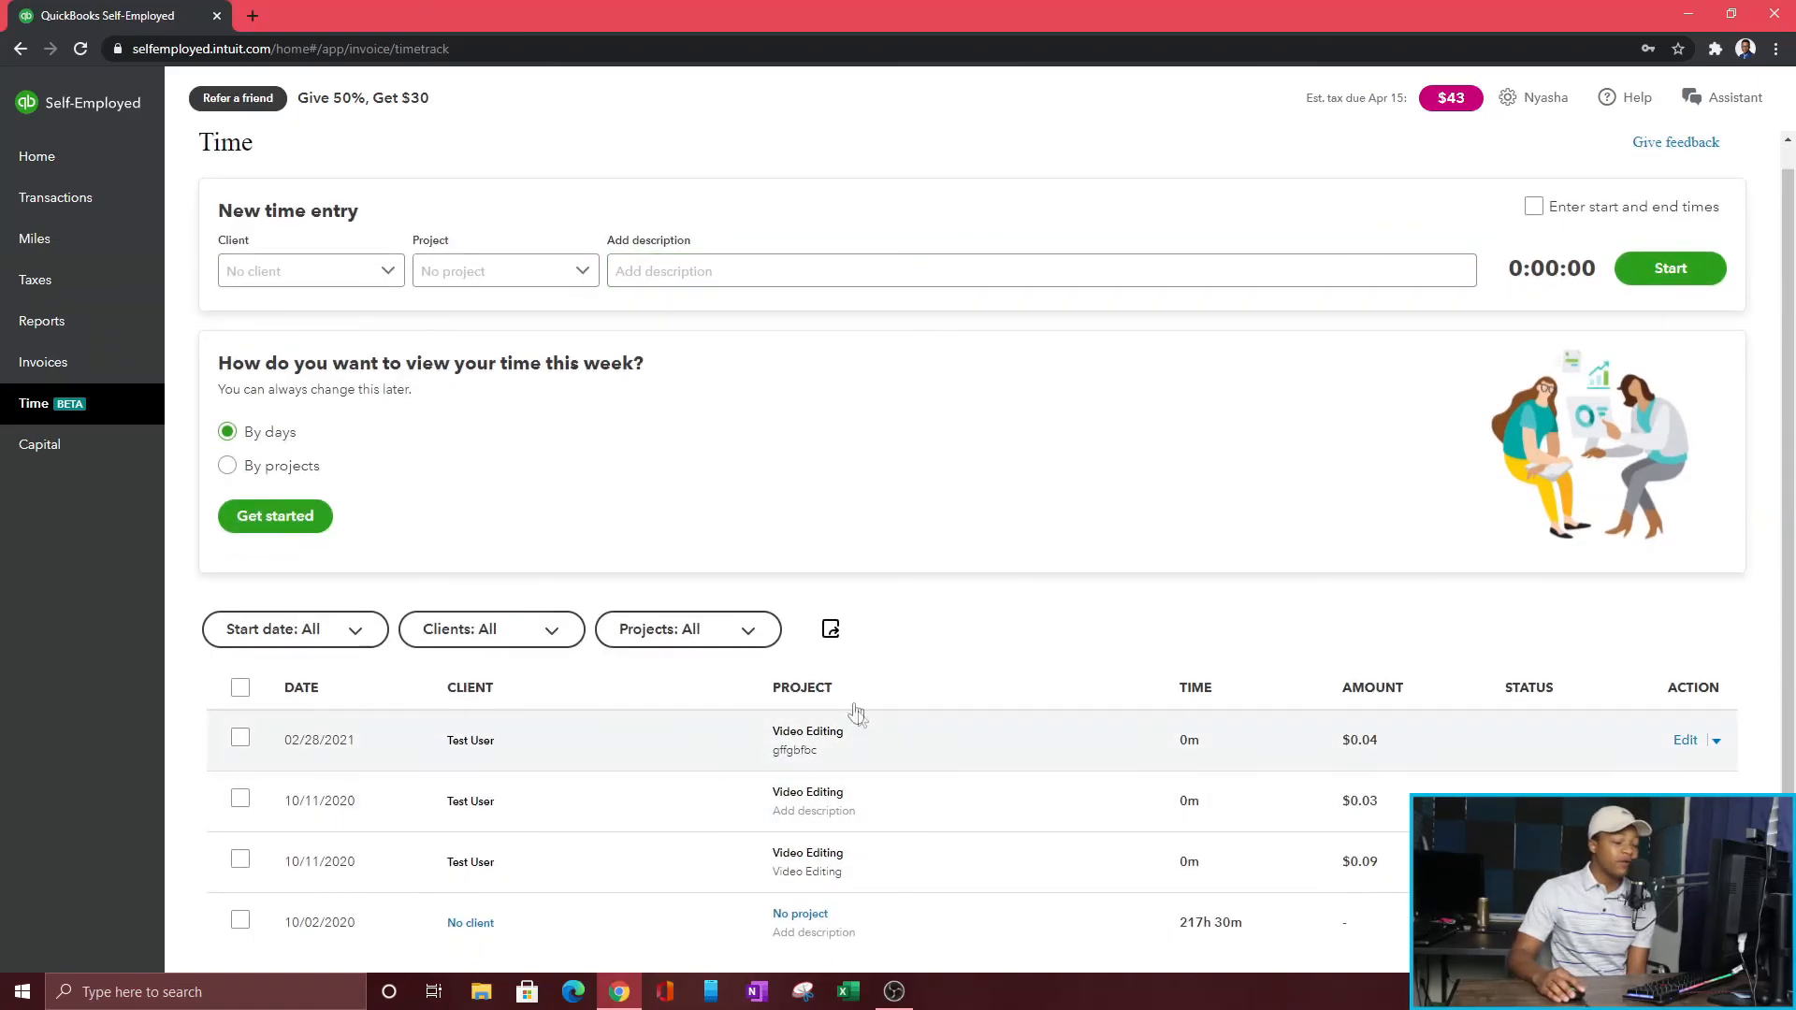
{"action": "left_click", "coordinate": [1688, 740]}
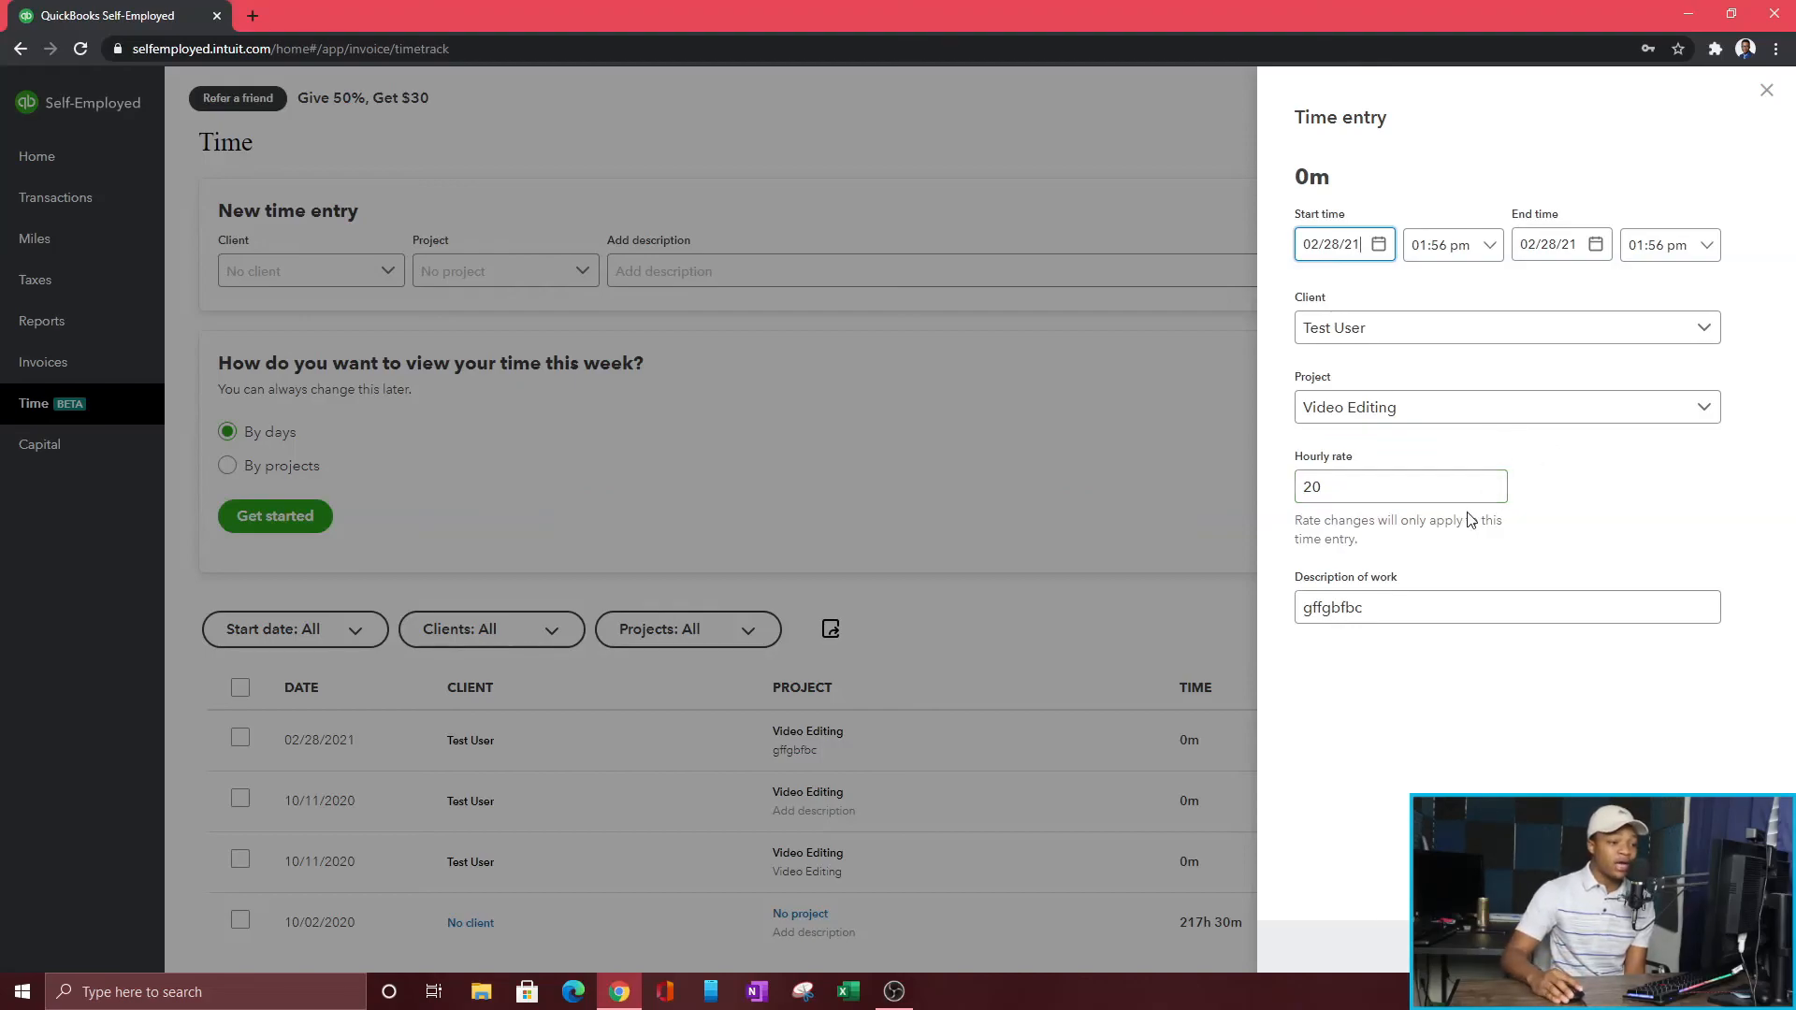
{"action": "left_click", "coordinate": [1493, 481]}
{"action": "left_click", "coordinate": [1493, 481]}
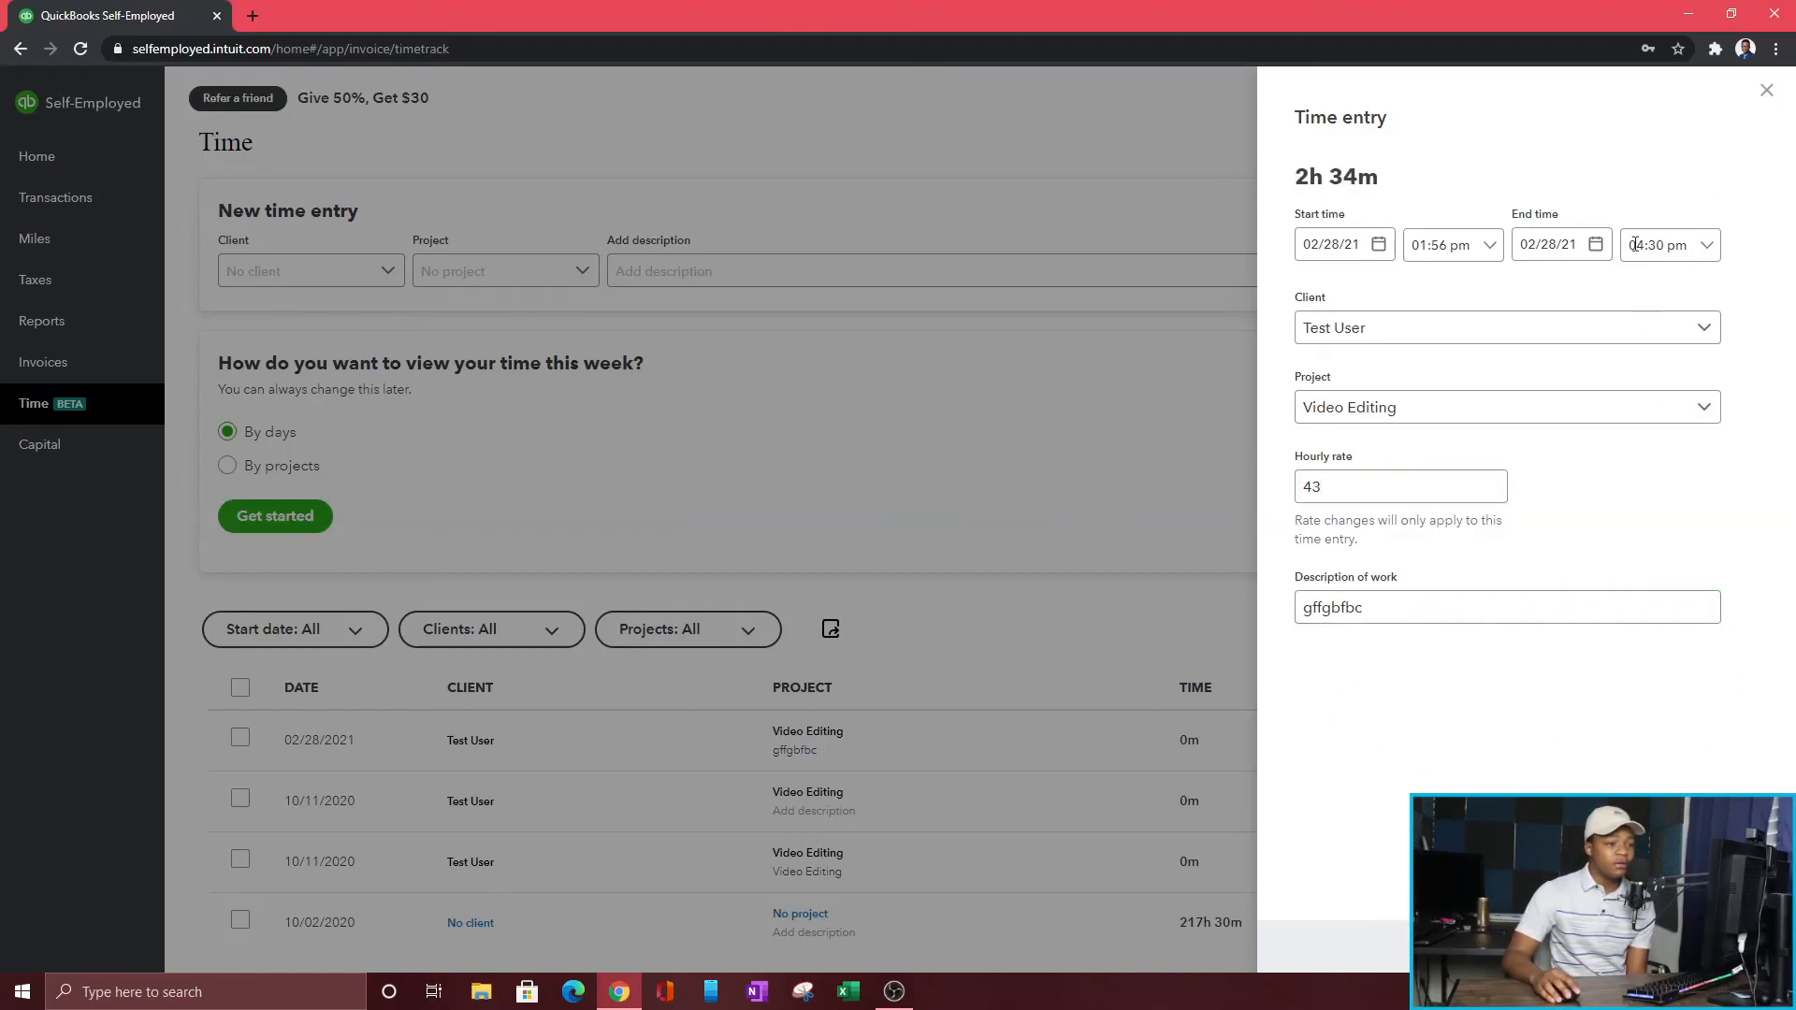
{"action": "left_click", "coordinate": [1680, 945]}
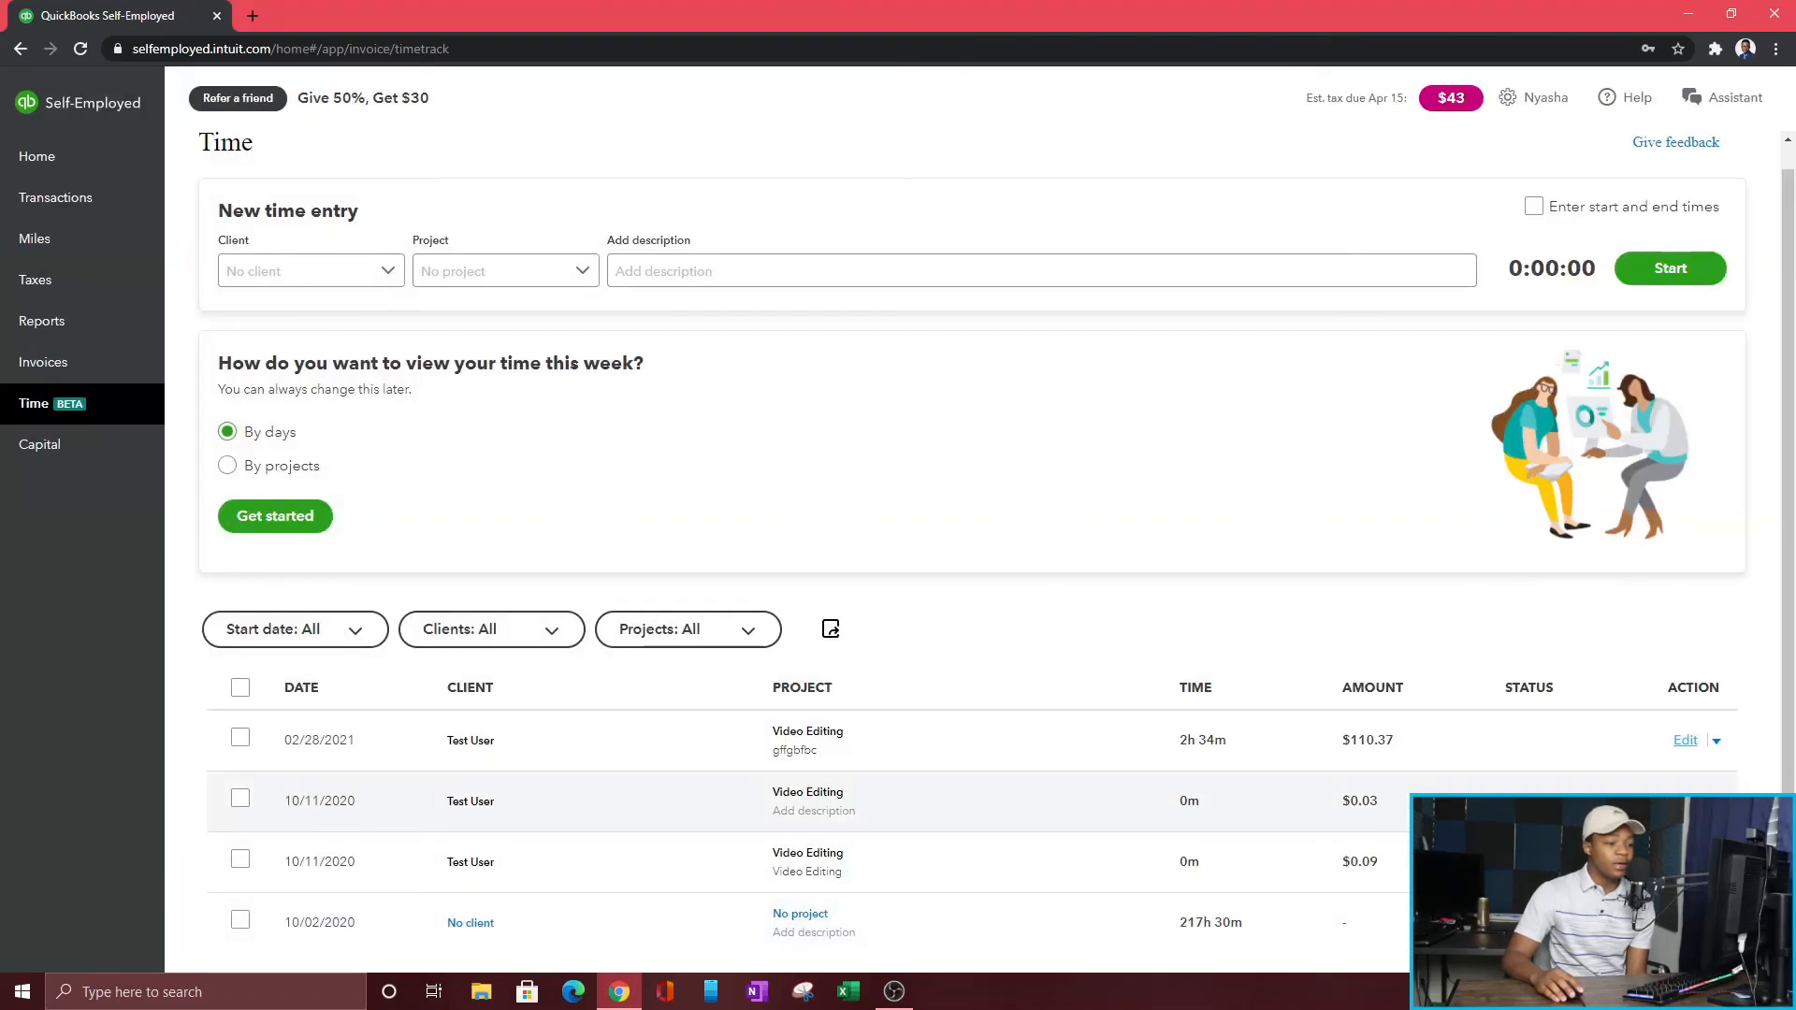